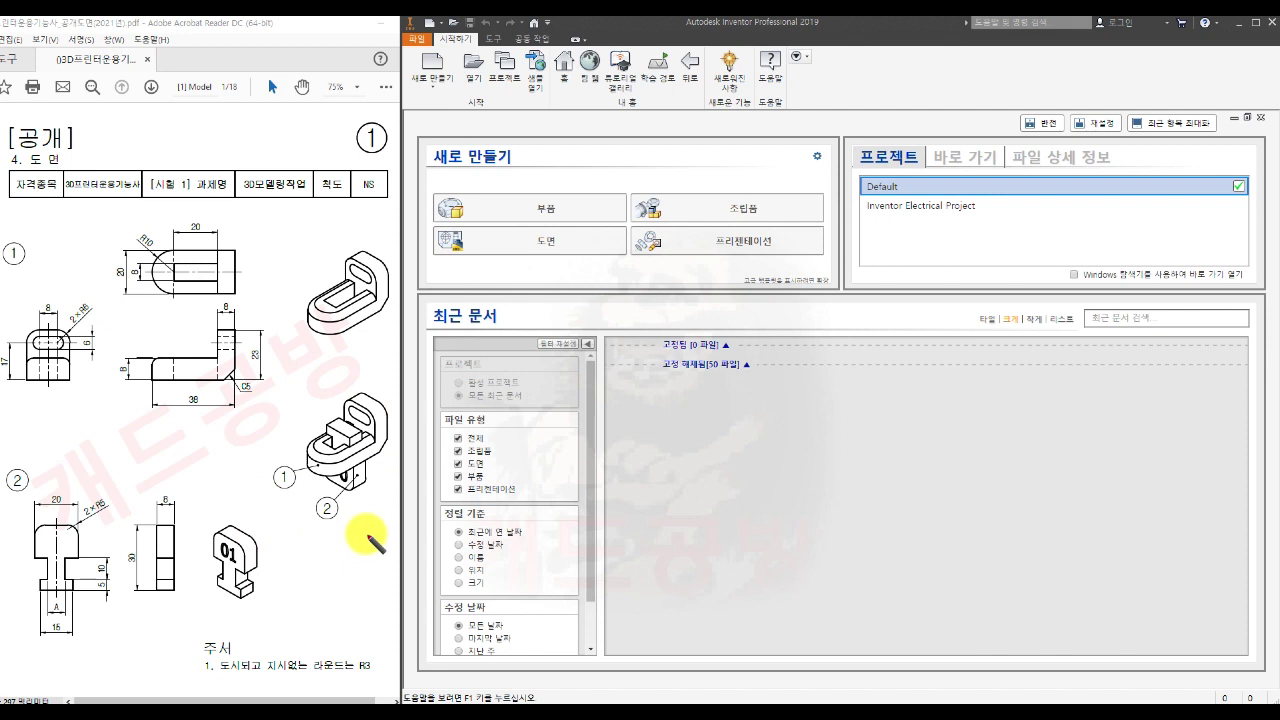
Step: Annotate the assembled isometric view in the PDF drawing with two red axis lines labelled X and Y
left_click_drag(313, 485, 396, 436)
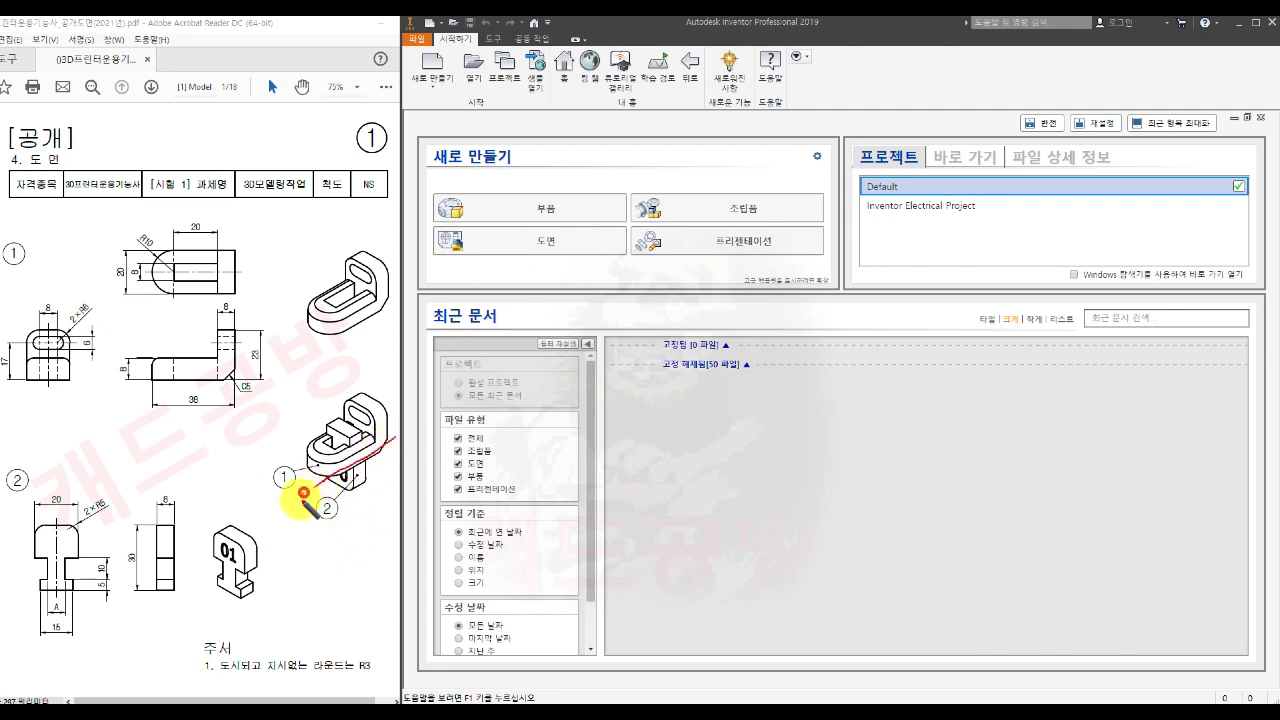
left_click_drag(299, 498, 297, 507)
left_click_drag(296, 495, 305, 503)
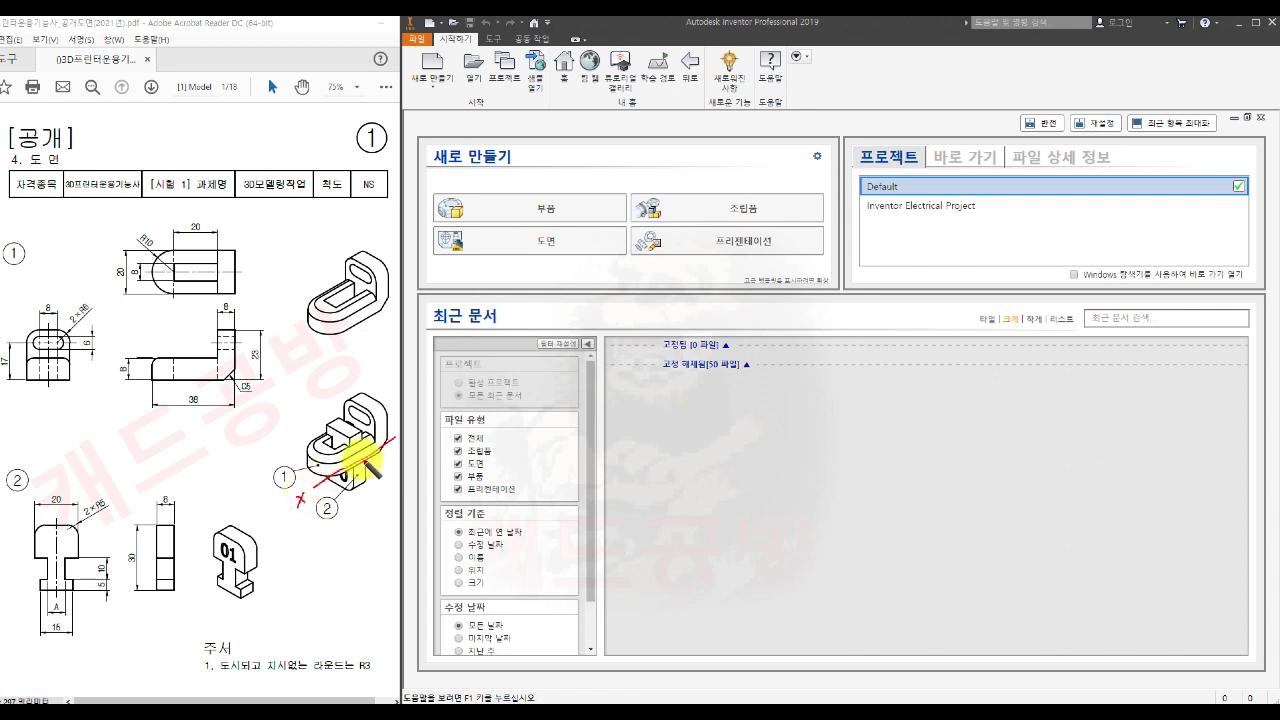
left_click_drag(352, 374, 361, 543)
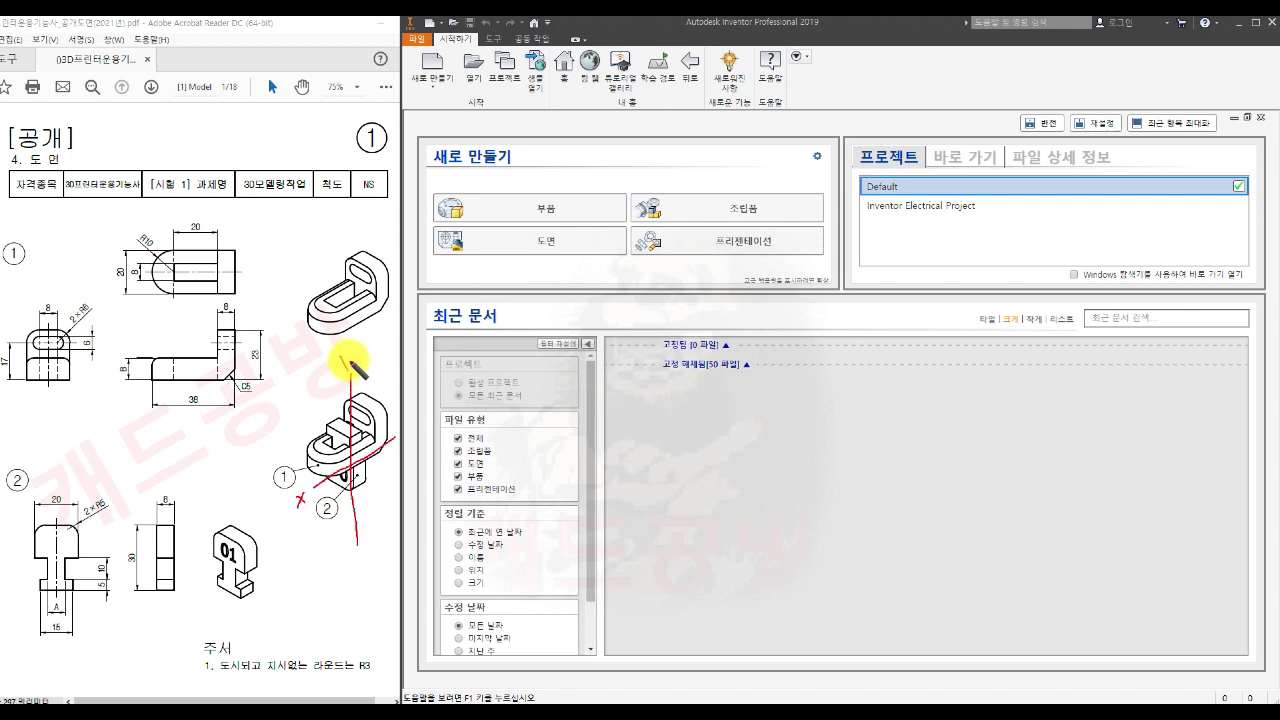
left_click_drag(348, 363, 346, 383)
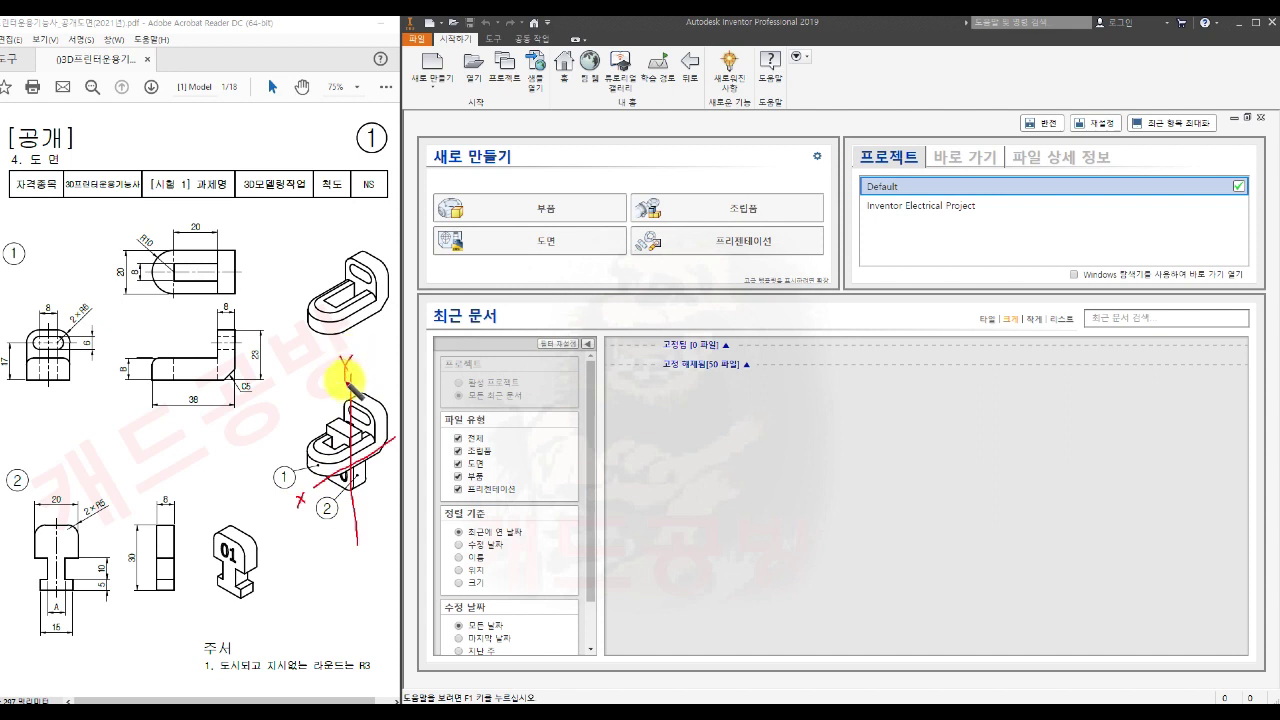
Step: Mark part 1's front view in the drawing with crossing axis lines labelled X and Y
left_click_drag(130, 370, 259, 370)
left_click_drag(192, 343, 194, 394)
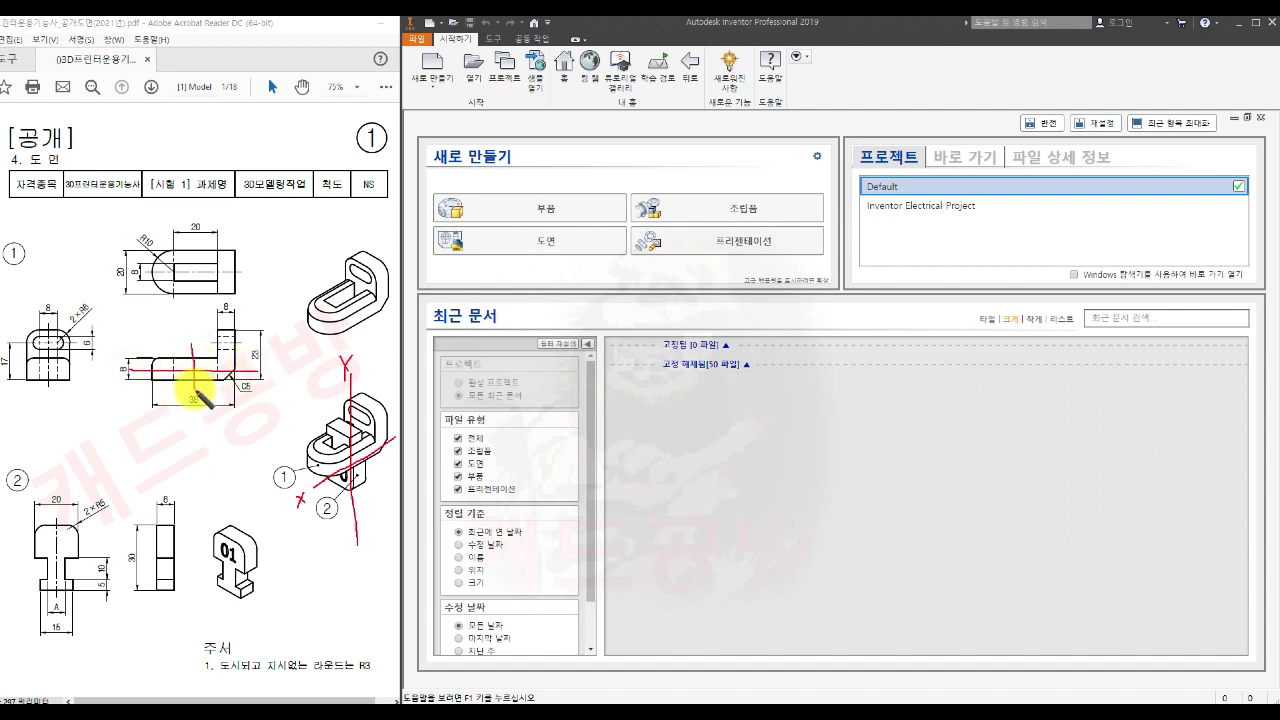
left_click_drag(102, 363, 102, 375)
left_click_drag(185, 327, 188, 338)
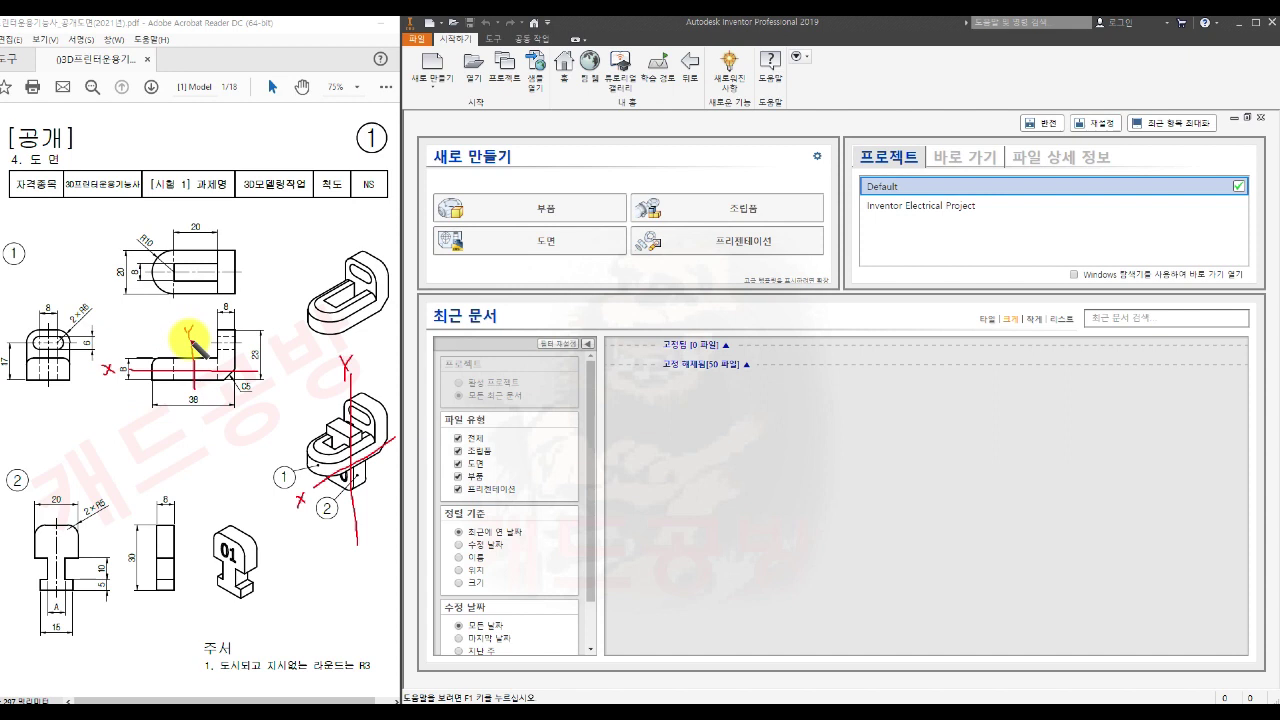
Step: Mark X and Y axes on part 2's side view and Z and Y axes on its front view
left_click_drag(134, 570, 191, 571)
left_click_drag(166, 506, 160, 629)
left_click_drag(131, 566, 131, 575)
left_click_drag(160, 627, 171, 662)
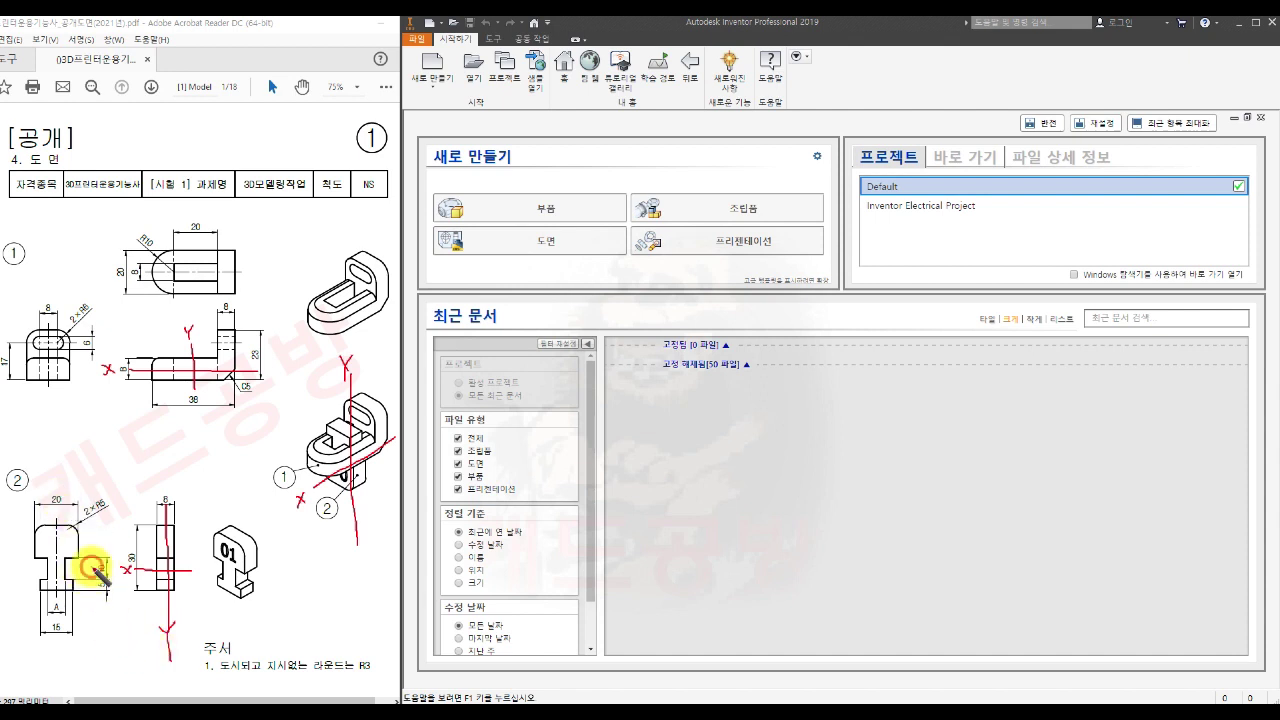
mouse_move(90, 568)
left_mouse_down()
mouse_move(2, 575)
mouse_move(11, 567)
left_mouse_up()
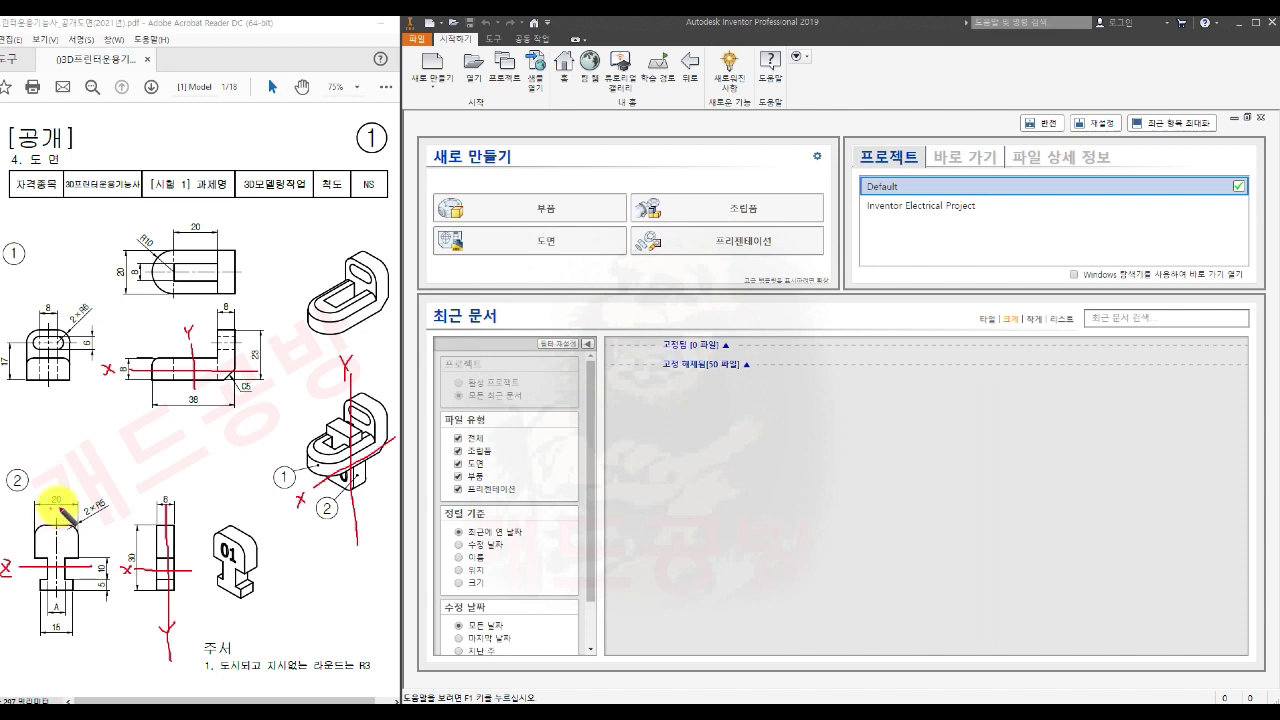
left_click_drag(52, 509, 54, 522)
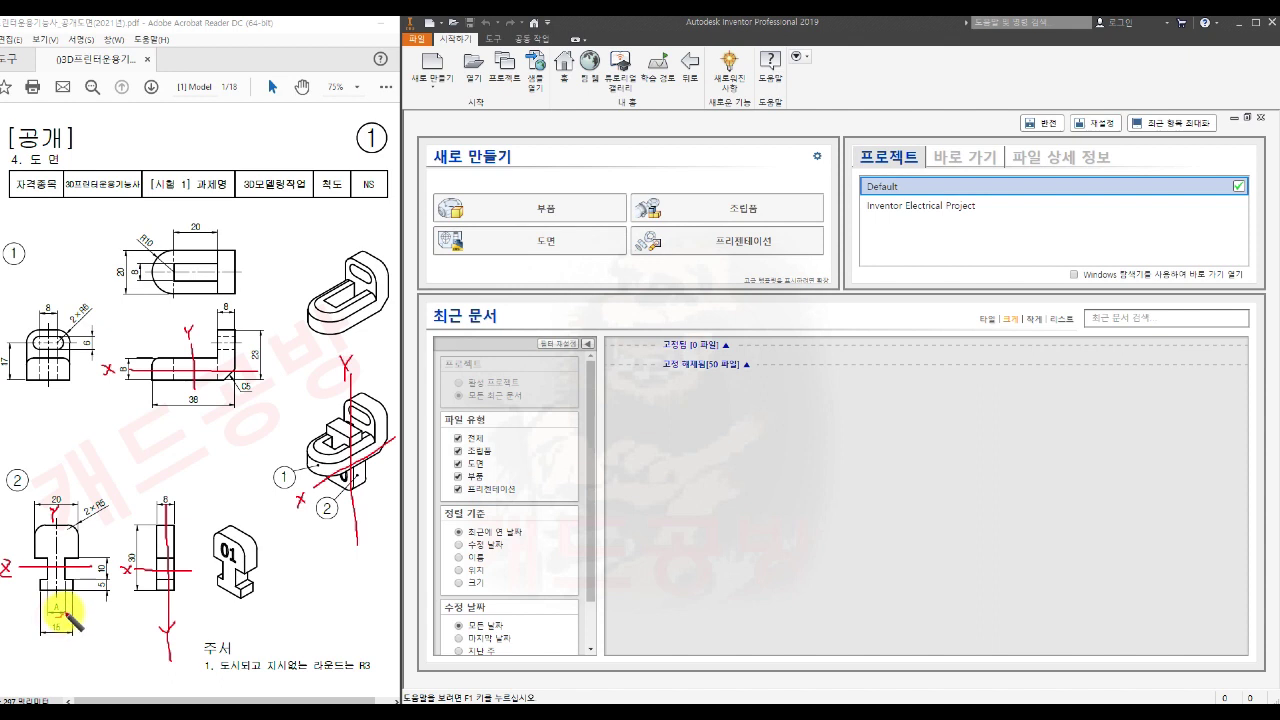
Step: Mark the mating dimensions in the drawing, noting 7.2 for part 2's dimension A and 9.2 for part 1's 8 mm base thickness
left_click_drag(56, 602, 60, 617)
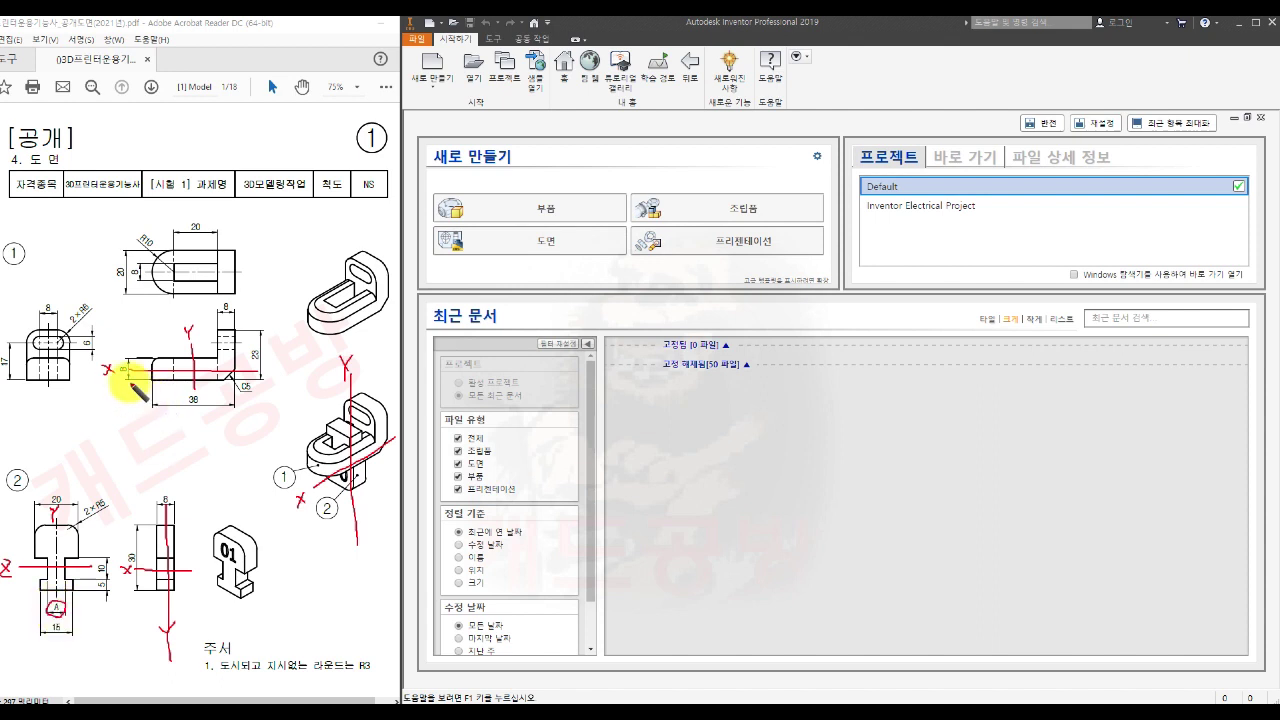
mouse_move(131, 371)
left_mouse_down()
mouse_move(114, 363)
mouse_move(133, 383)
left_mouse_up()
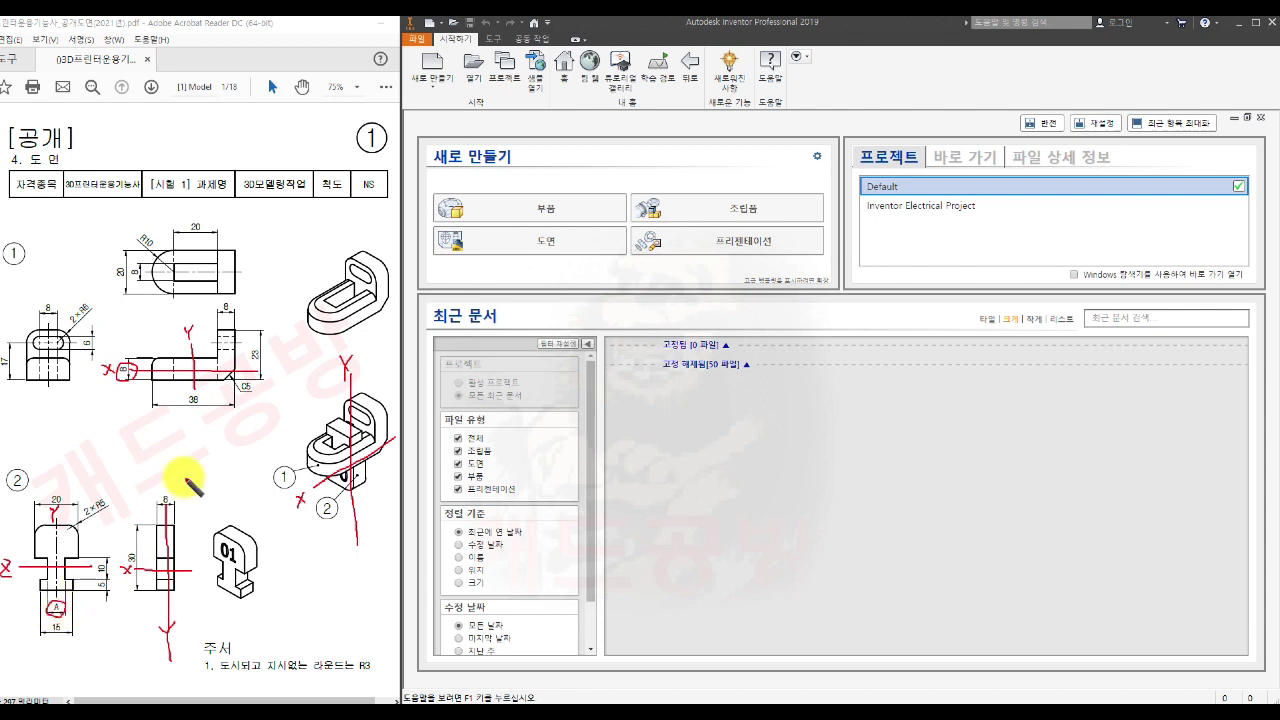
mouse_move(147, 283)
left_mouse_down()
mouse_move(130, 264)
mouse_move(144, 283)
left_mouse_up()
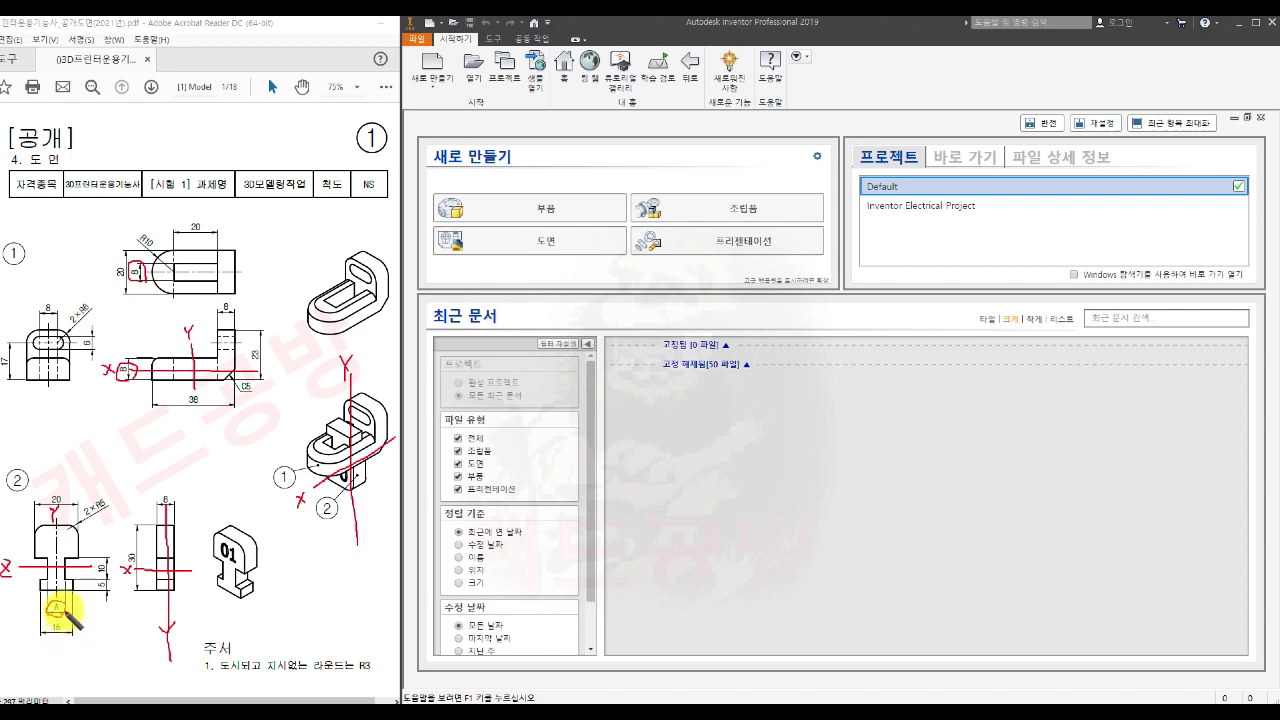
left_click_drag(62, 610, 100, 638)
mouse_move(96, 646)
left_mouse_down()
mouse_move(95, 664)
mouse_move(117, 662)
left_mouse_up()
left_click(102, 659)
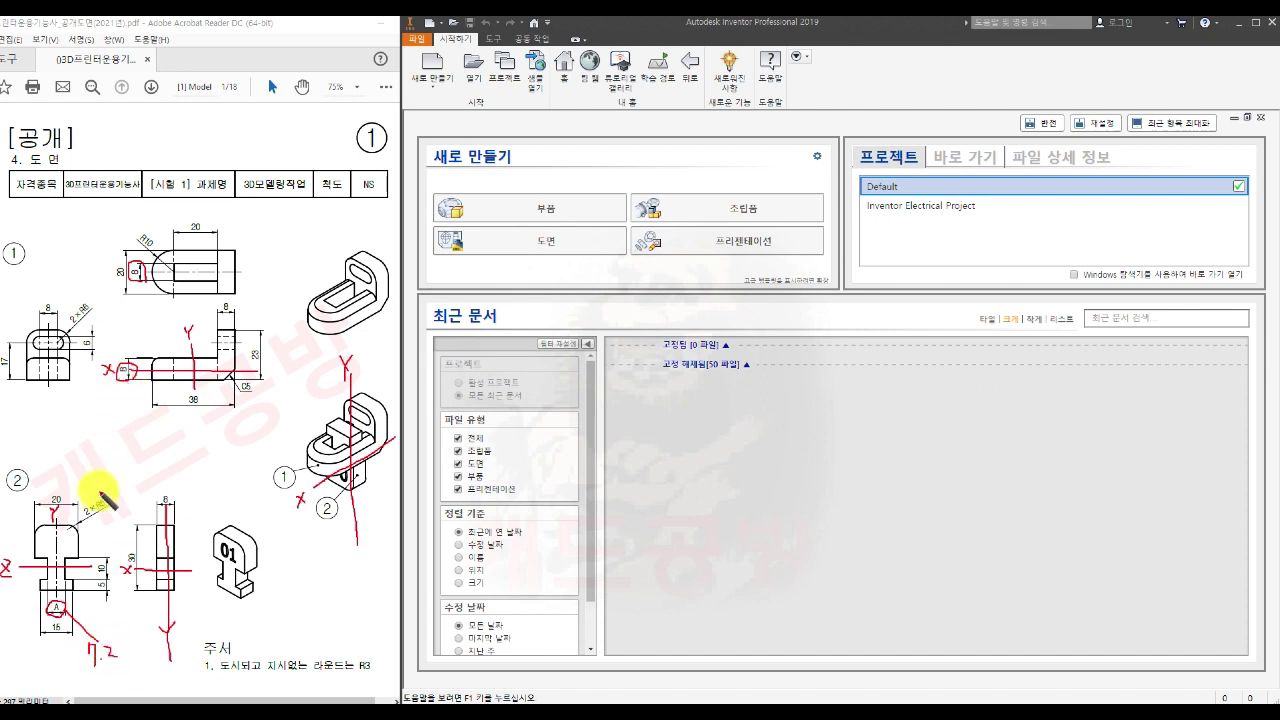
mouse_move(95, 555)
left_mouse_down()
mouse_move(98, 575)
mouse_move(112, 559)
mouse_move(95, 556)
left_mouse_up()
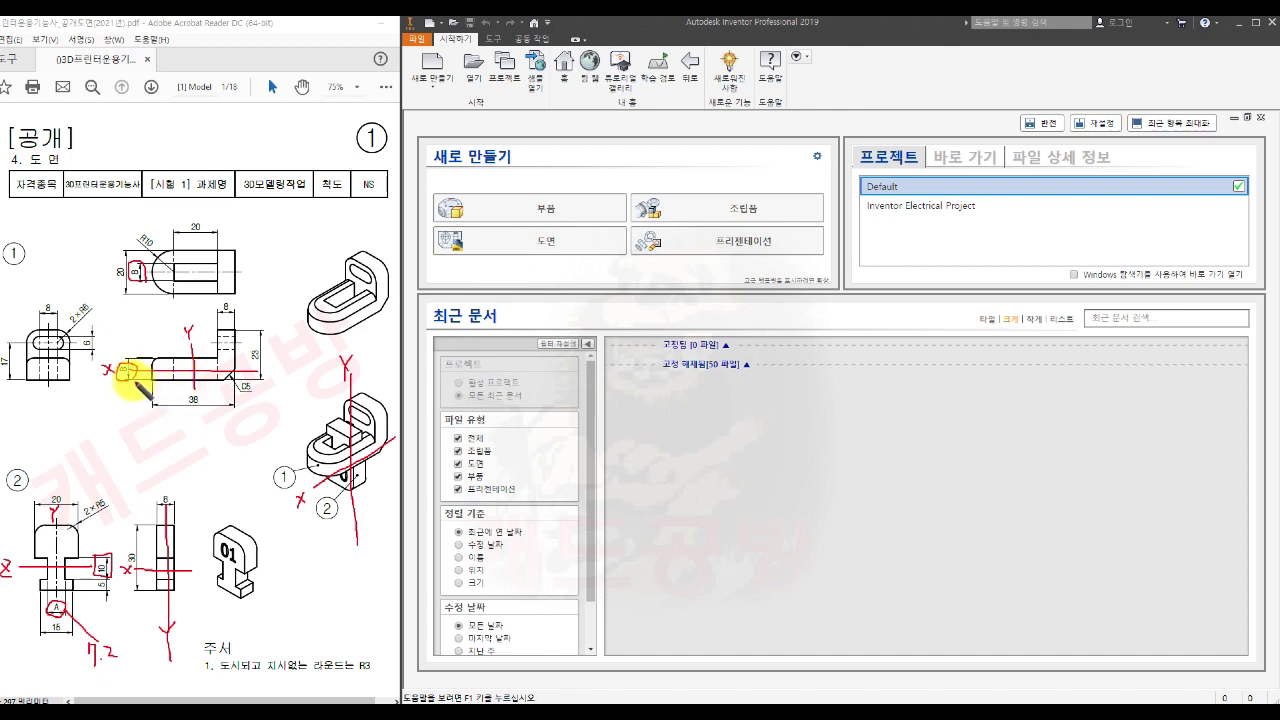
mouse_move(120, 413)
left_mouse_down()
mouse_move(125, 432)
mouse_move(150, 419)
mouse_move(141, 425)
mouse_move(154, 429)
left_mouse_up()
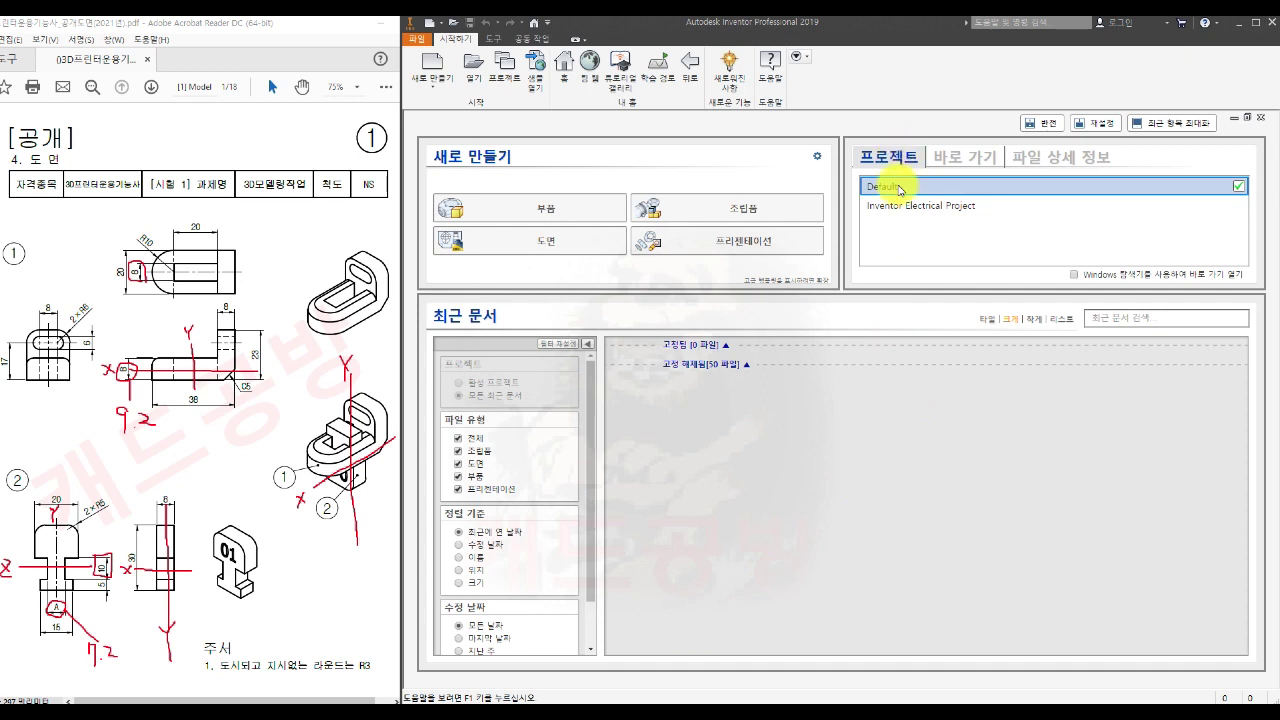
Step: Check the default template units and standard, and create a new part from SM templates.ipt in the Works templates
left_click(817, 157)
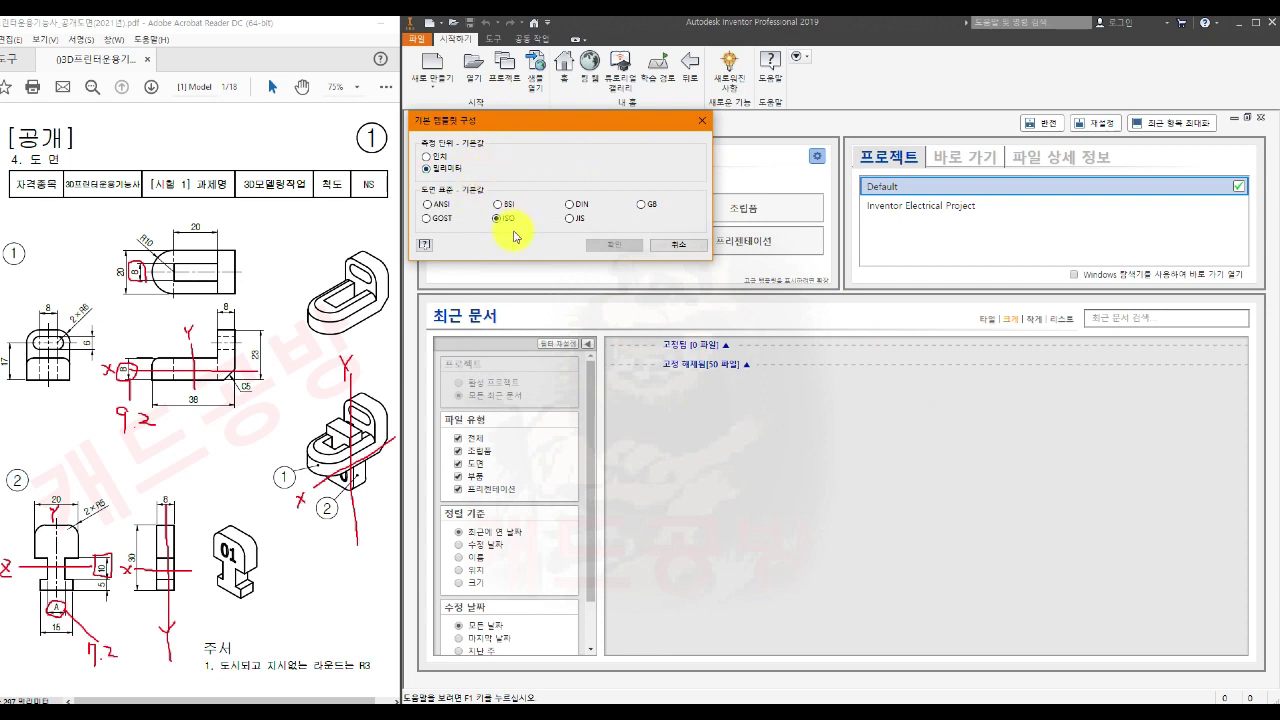
left_click(702, 120)
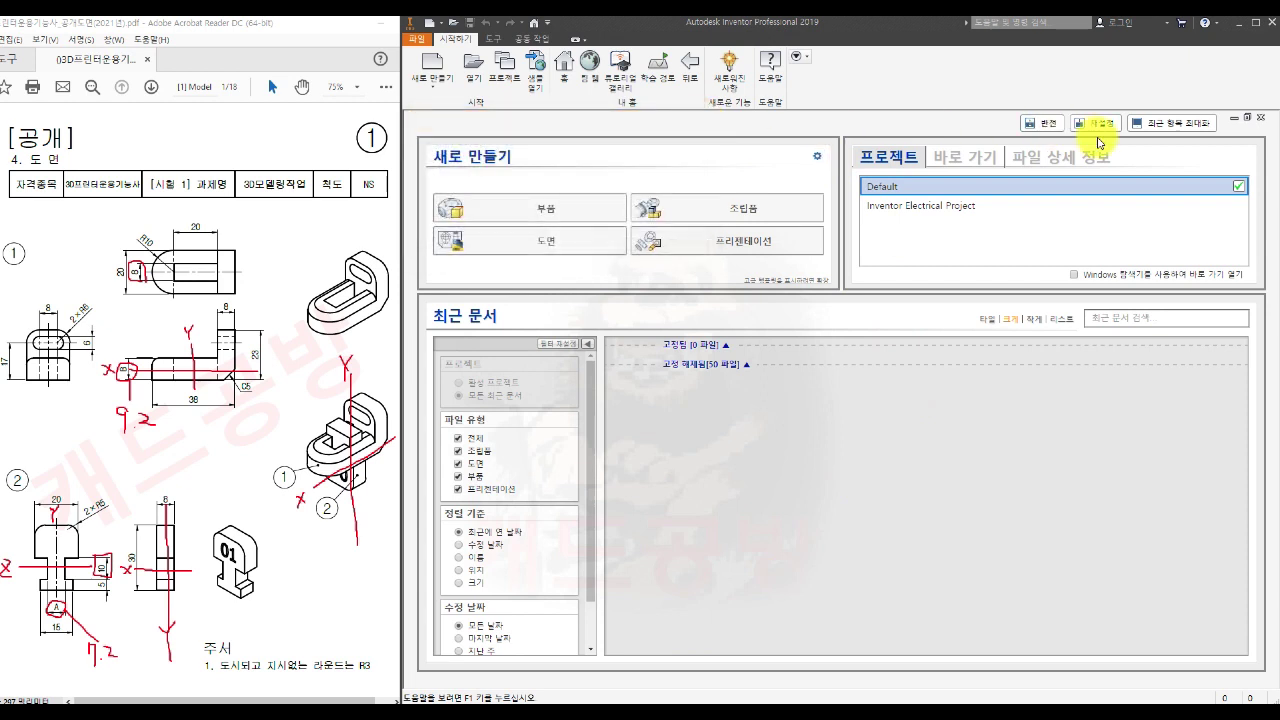
left_click(1260, 118)
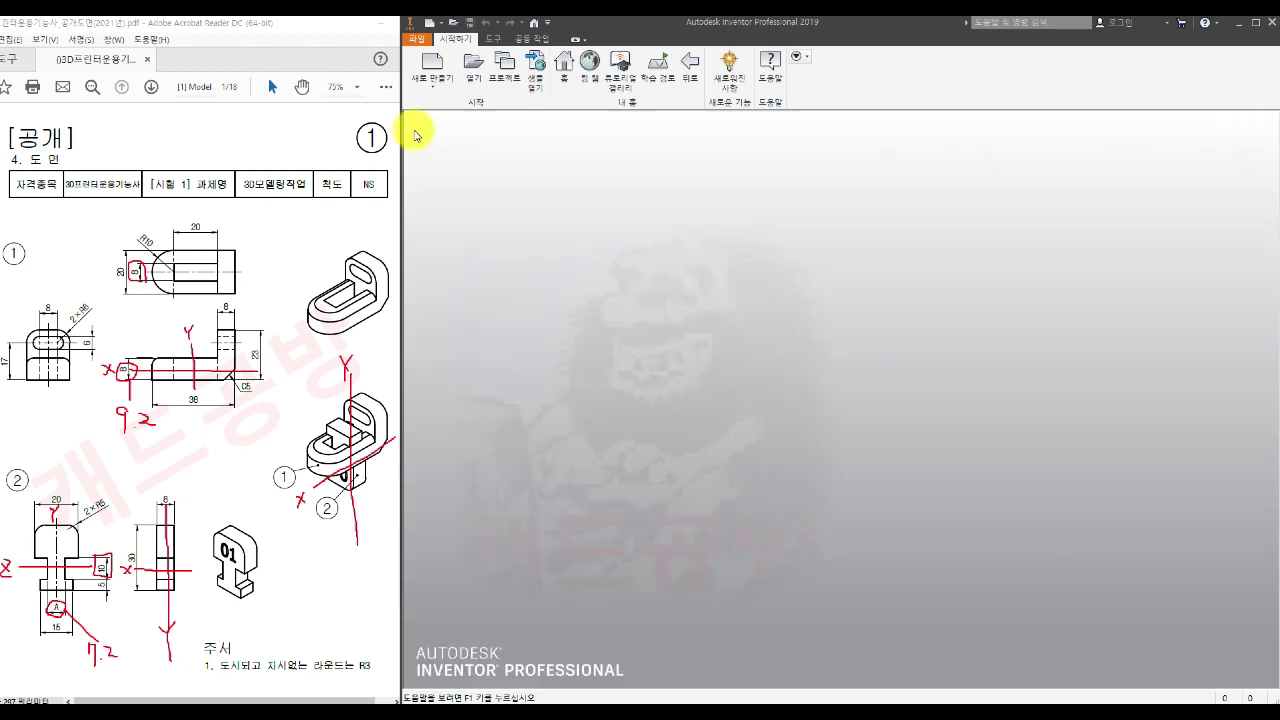
left_click(437, 66)
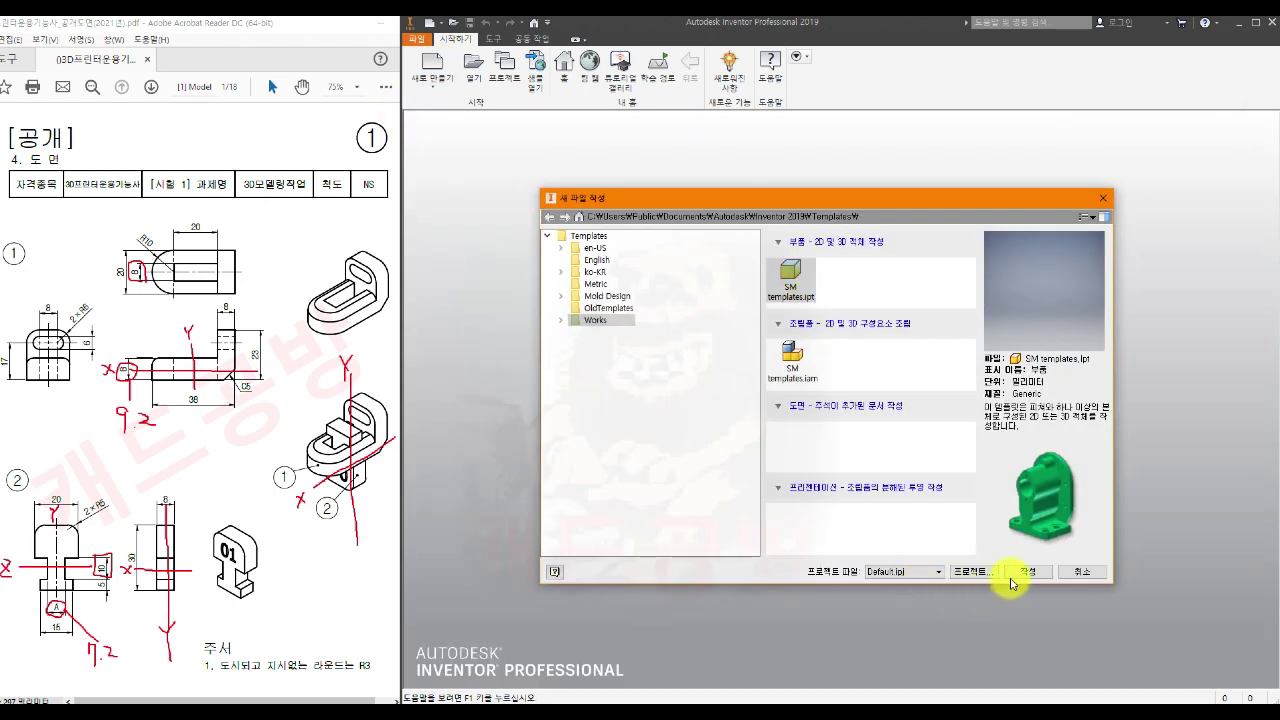
left_click(1024, 571)
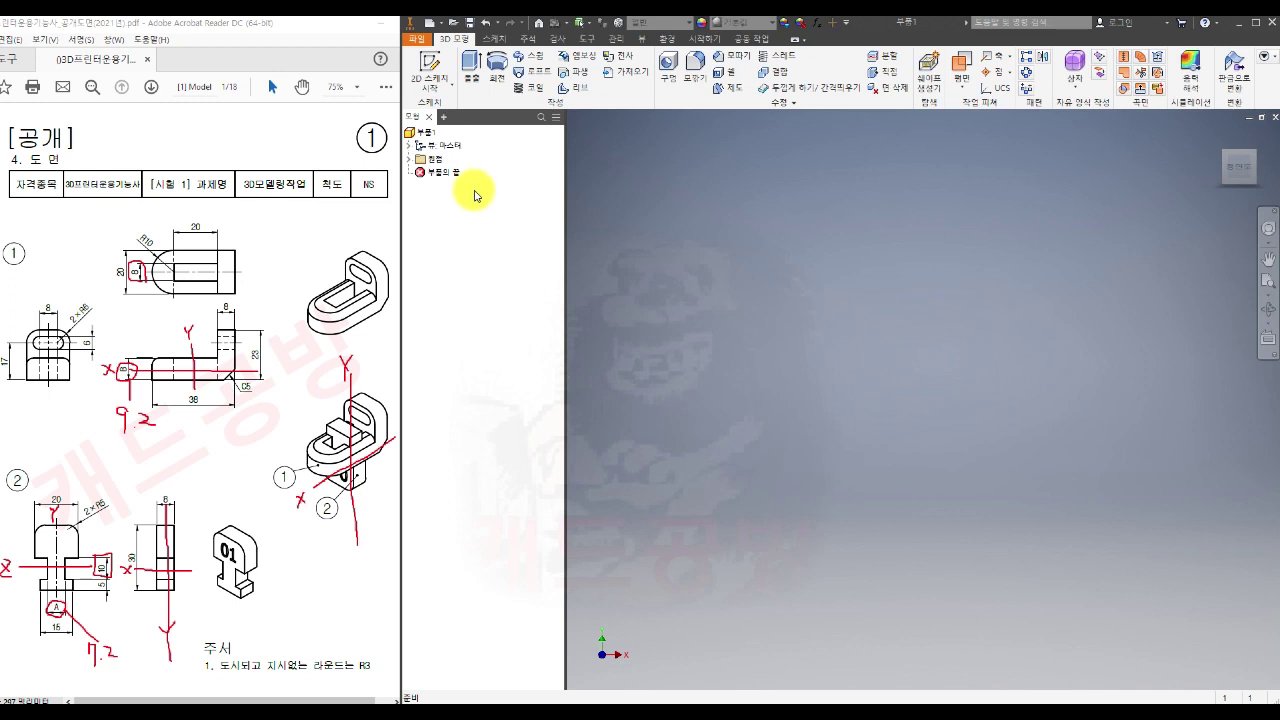
Step: Save the new part as 부품1.ipt in the 01 folder
left_click(418, 38)
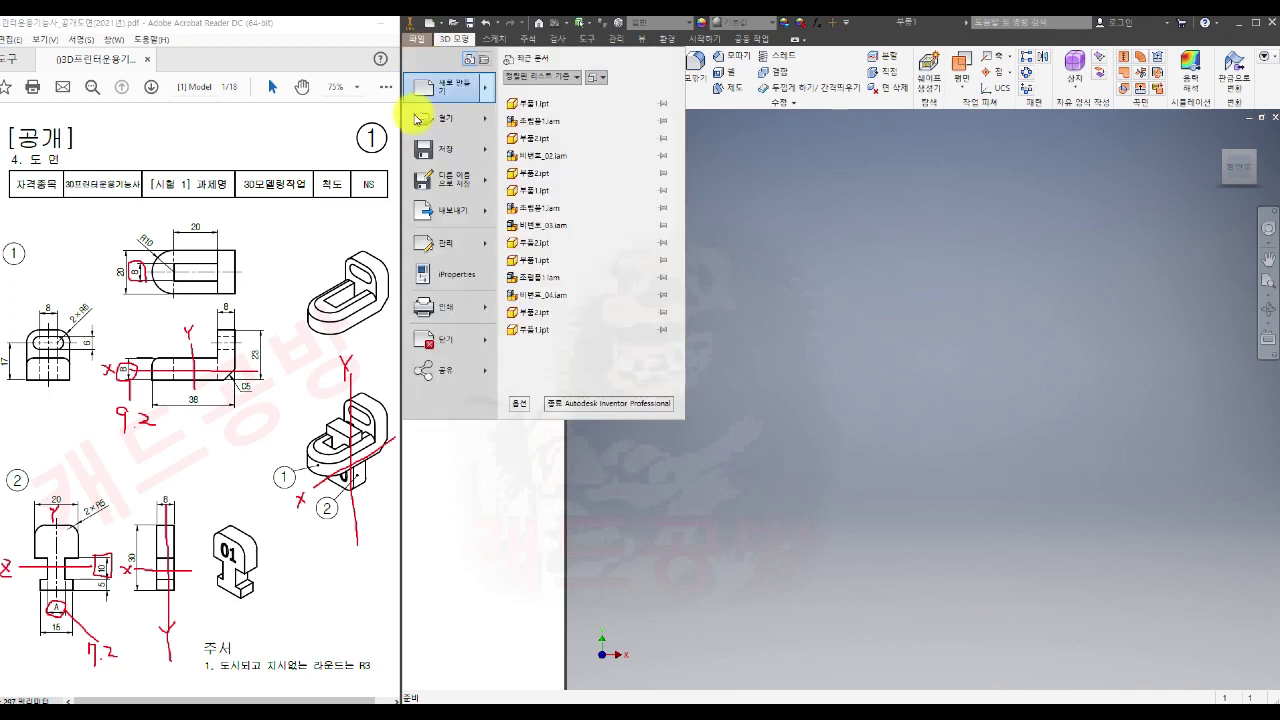
mouse_move(425, 178)
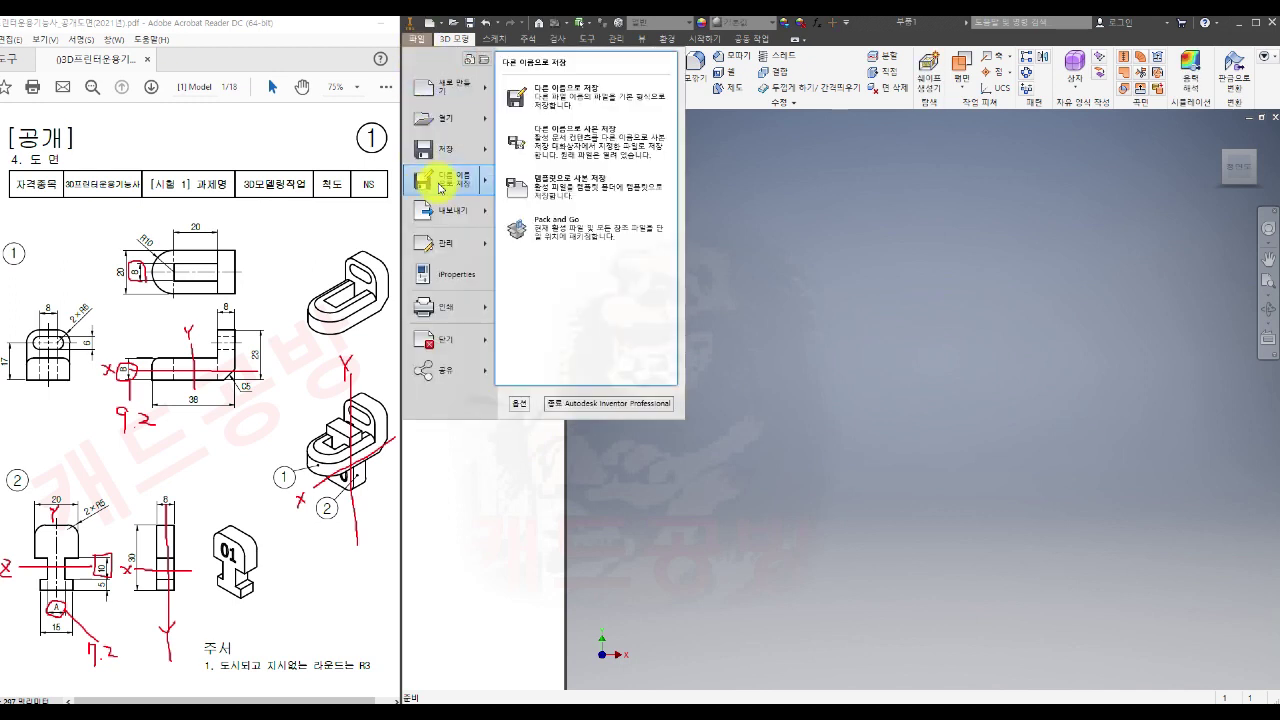
left_click(588, 97)
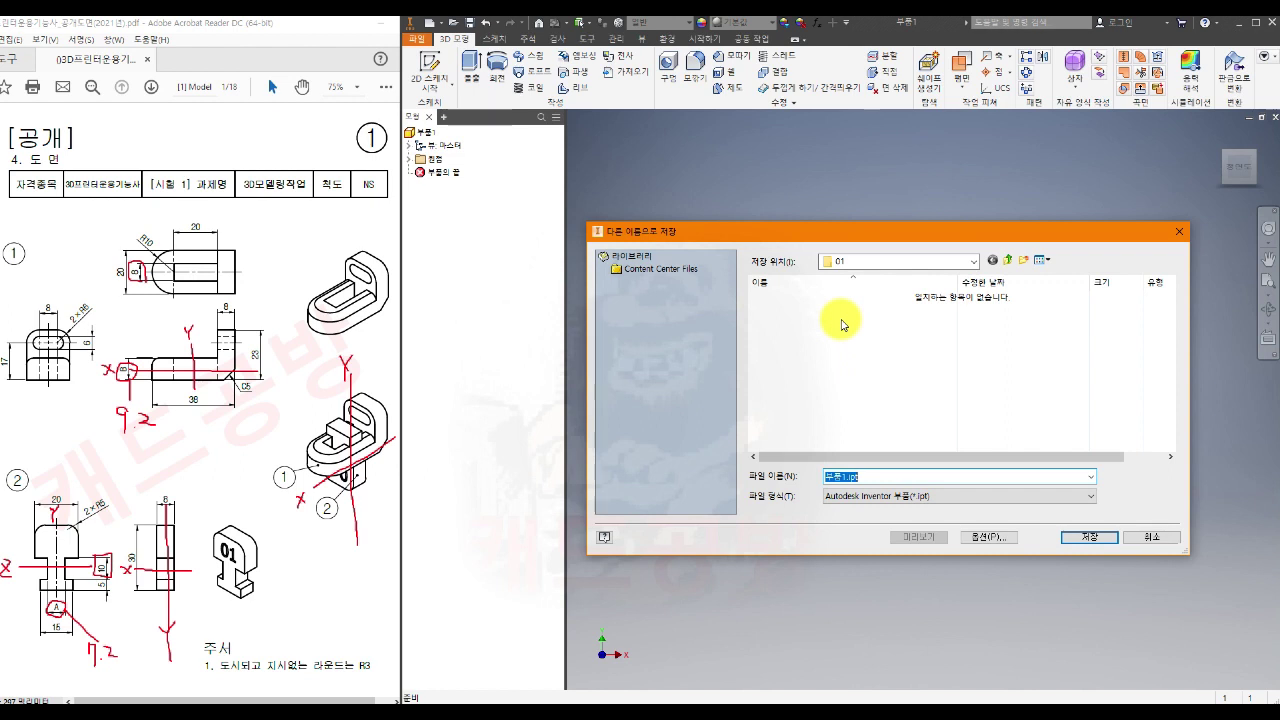
left_click(1092, 538)
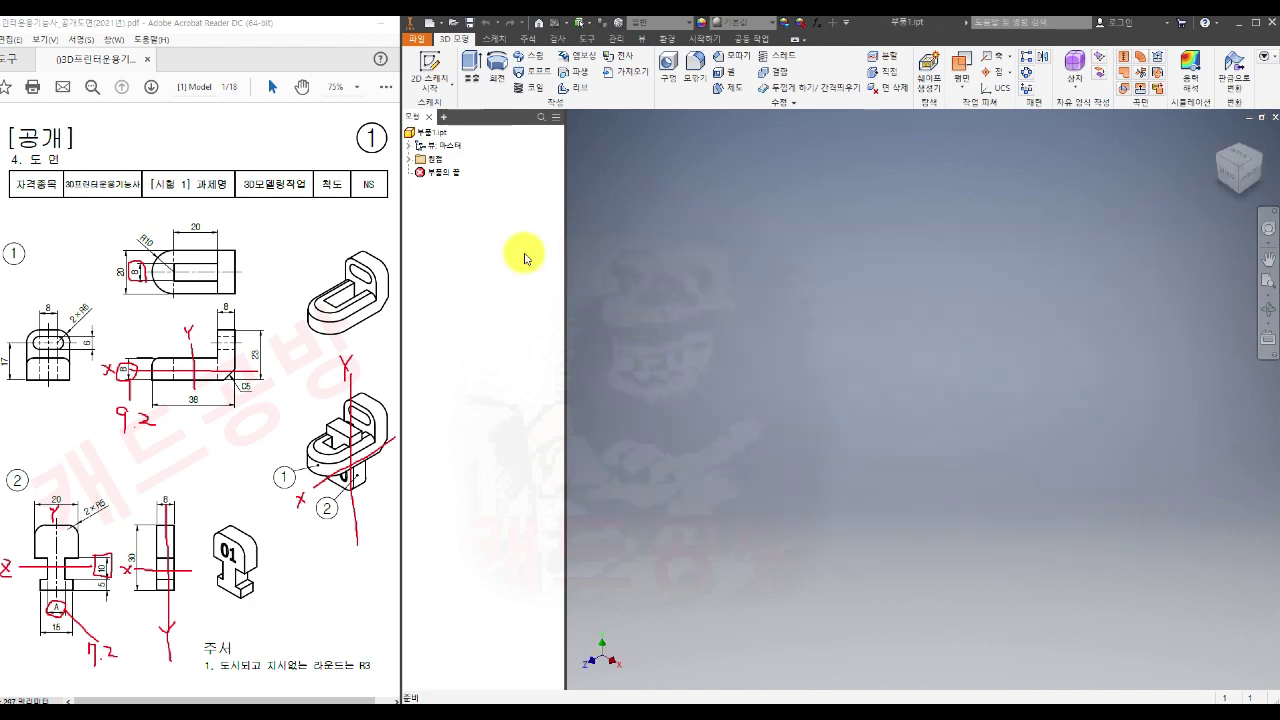
Step: Start a 2D sketch on the part's XY origin plane
left_click(409, 160)
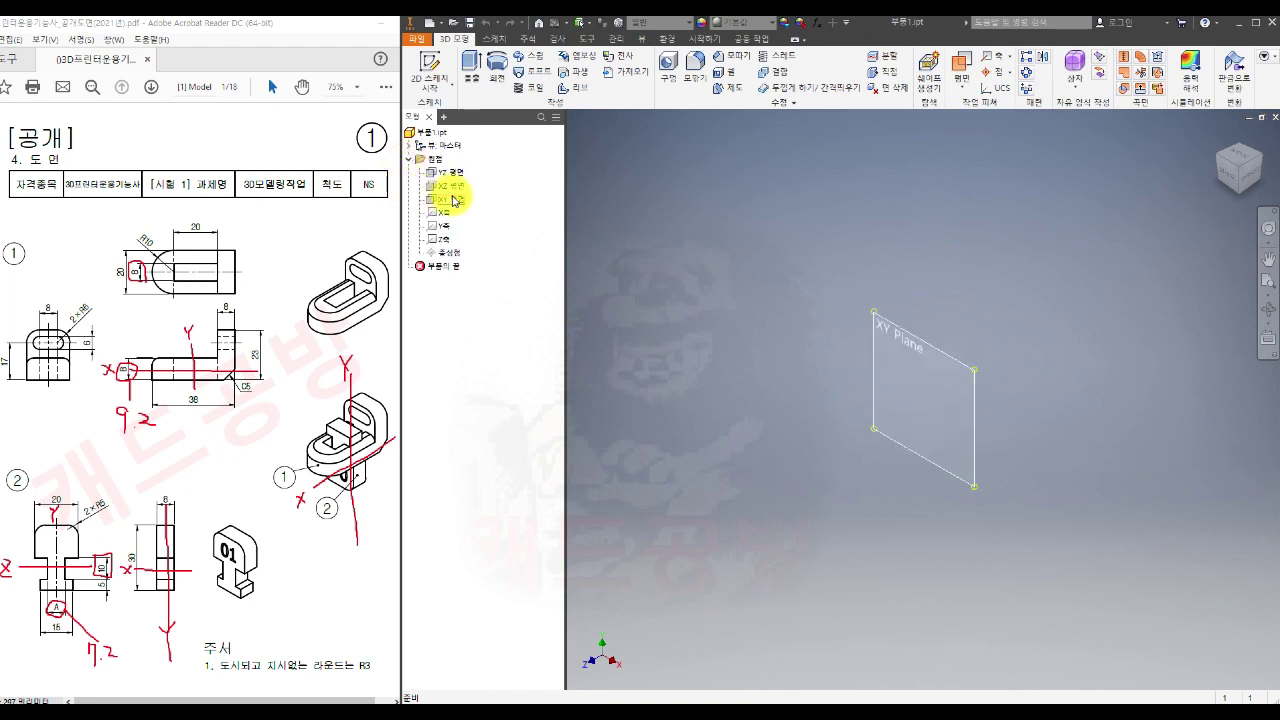
left_click(450, 199)
left_click(430, 65)
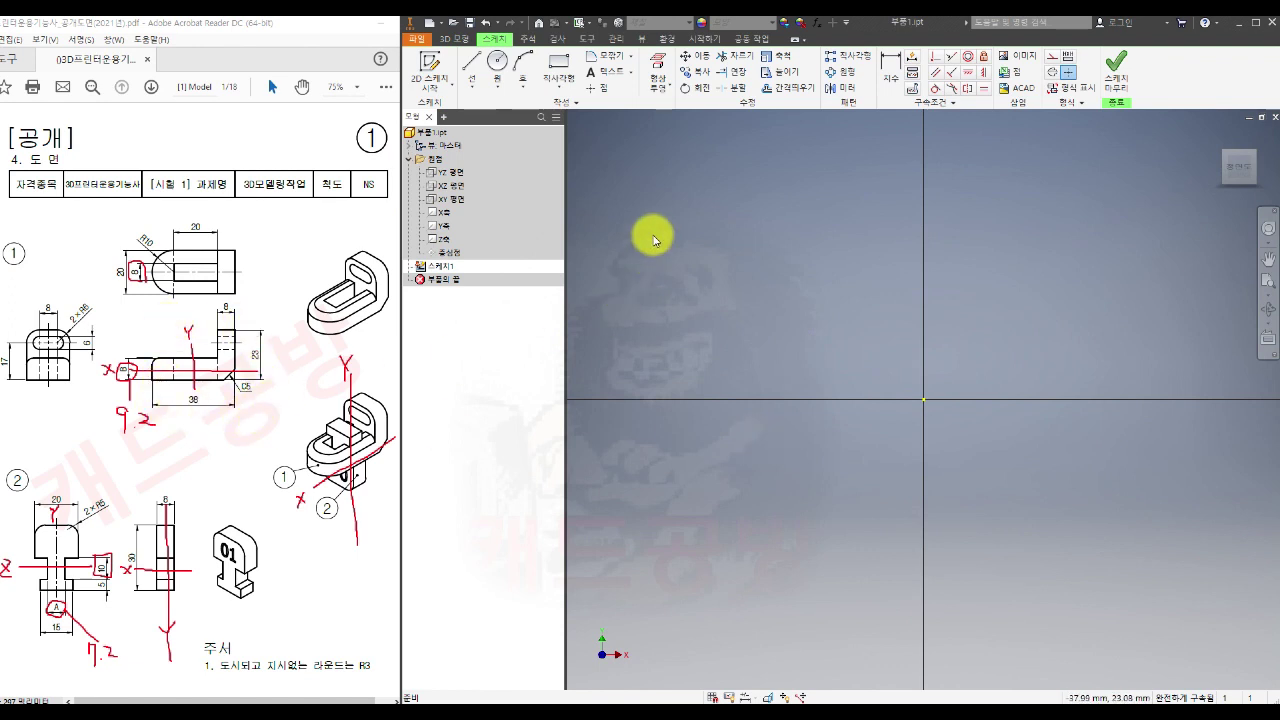
Step: Sketch an L-shaped side profile around the origin, about 28 mm tall, with its bottom line overrunning the short vertical edge
left_click(474, 64)
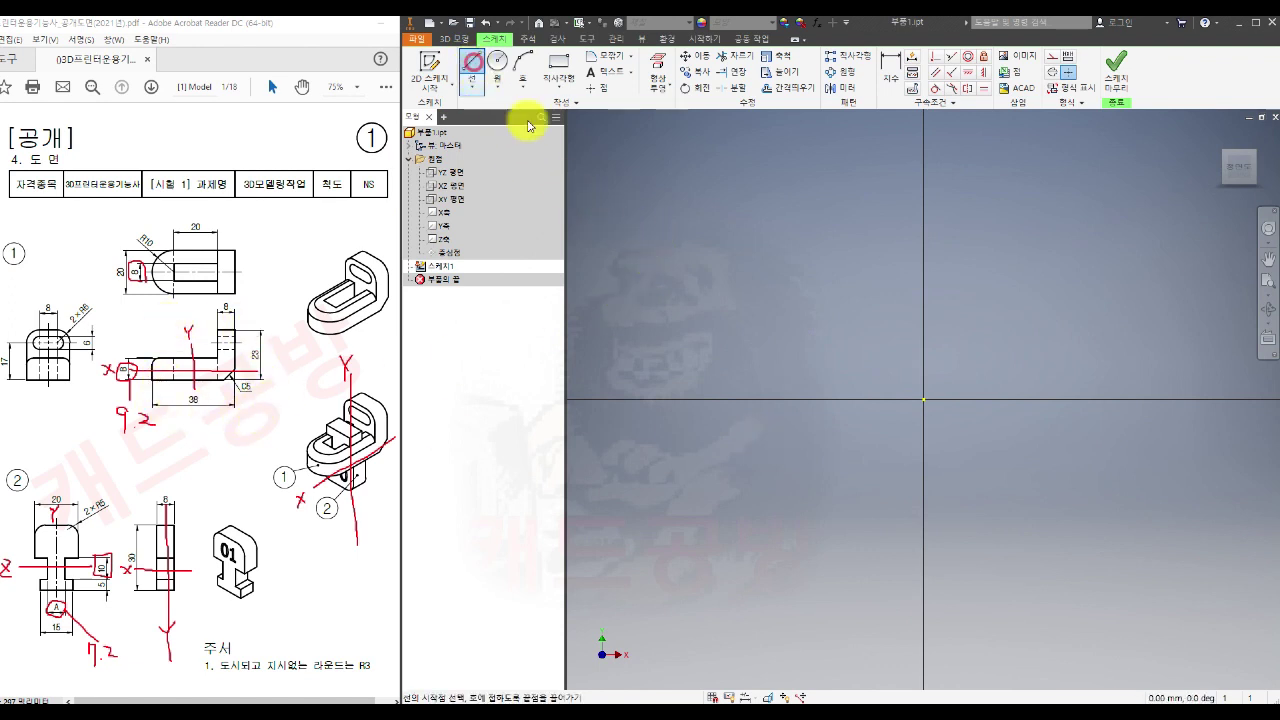
left_click(783, 441)
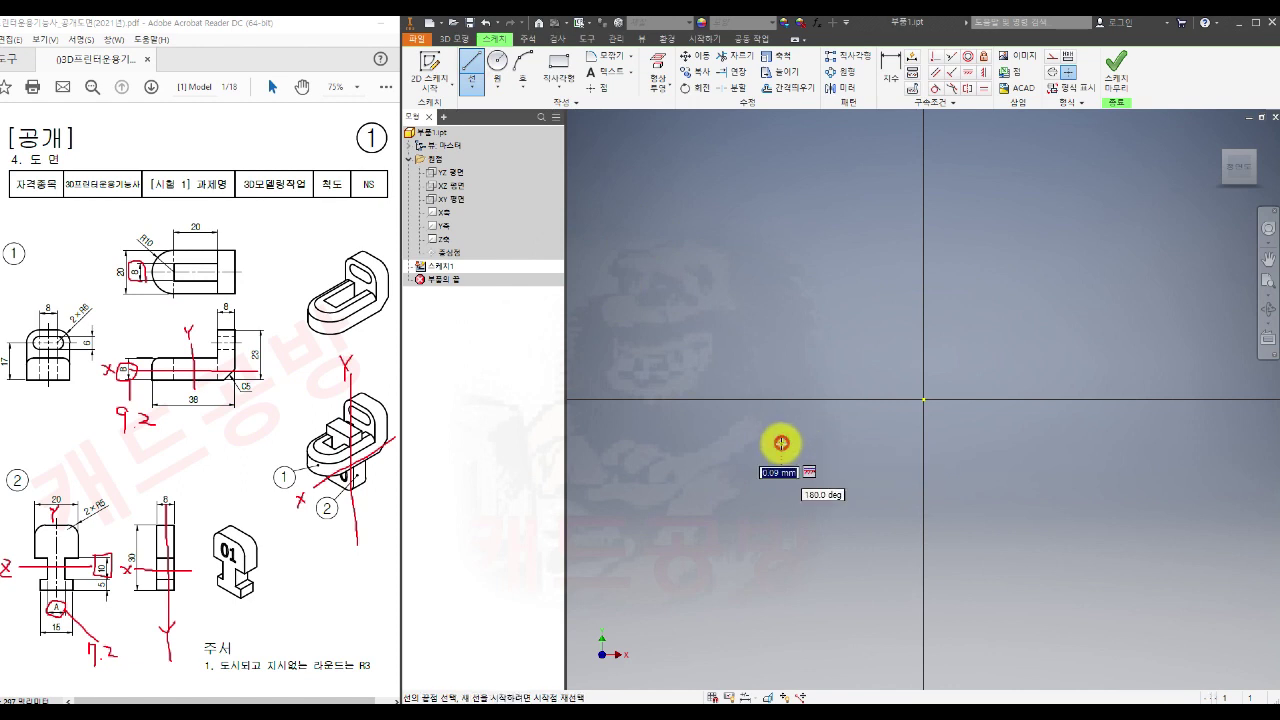
left_click(782, 373)
left_click(968, 373)
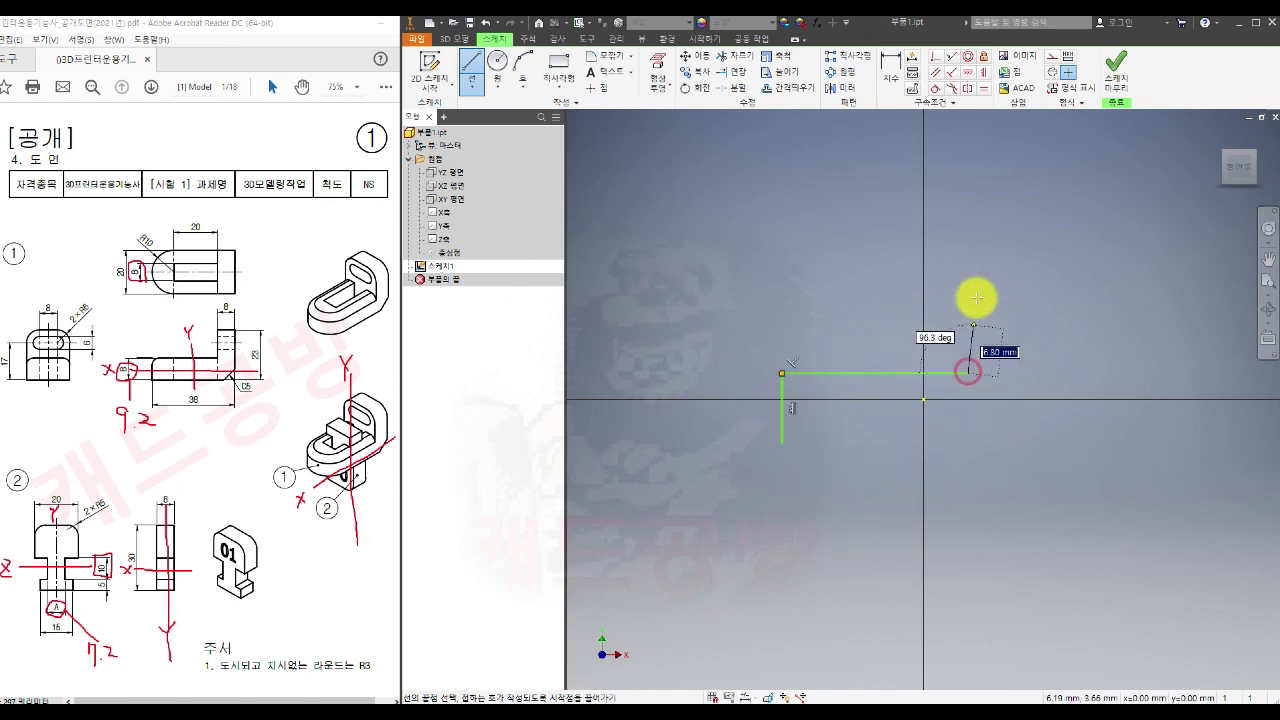
left_click(968, 244)
left_click(1027, 244)
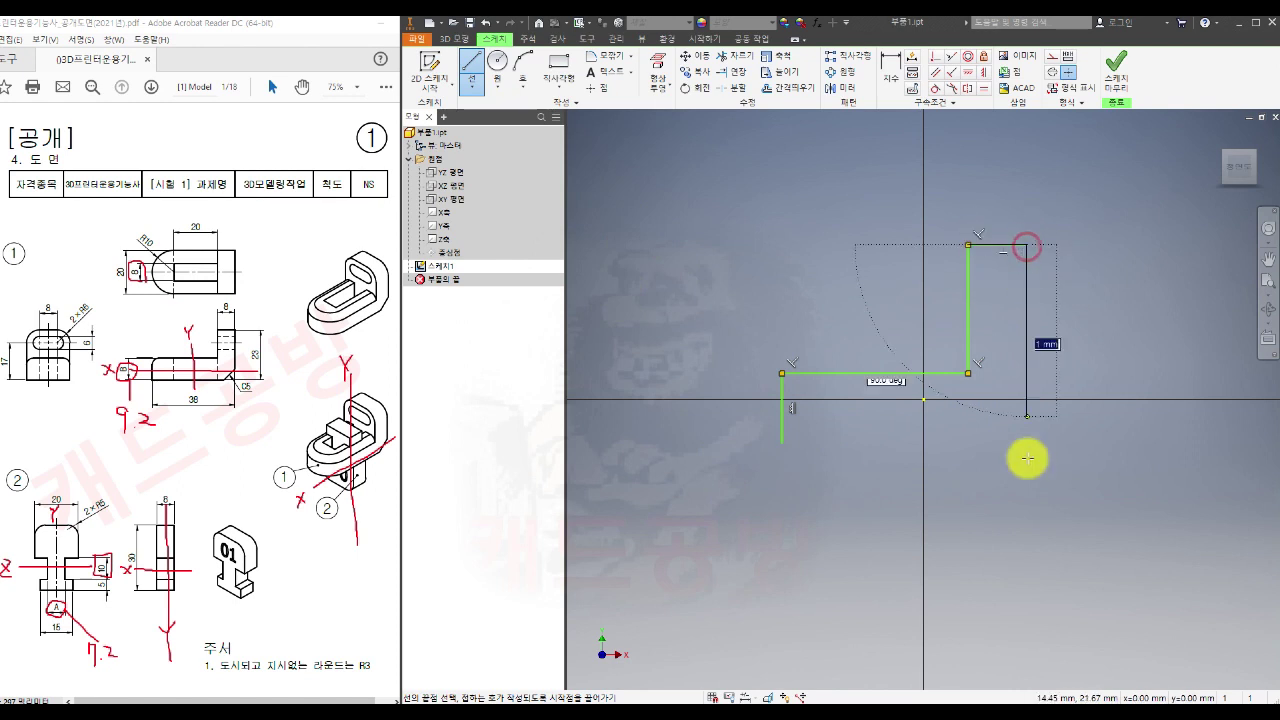
left_click(1027, 440)
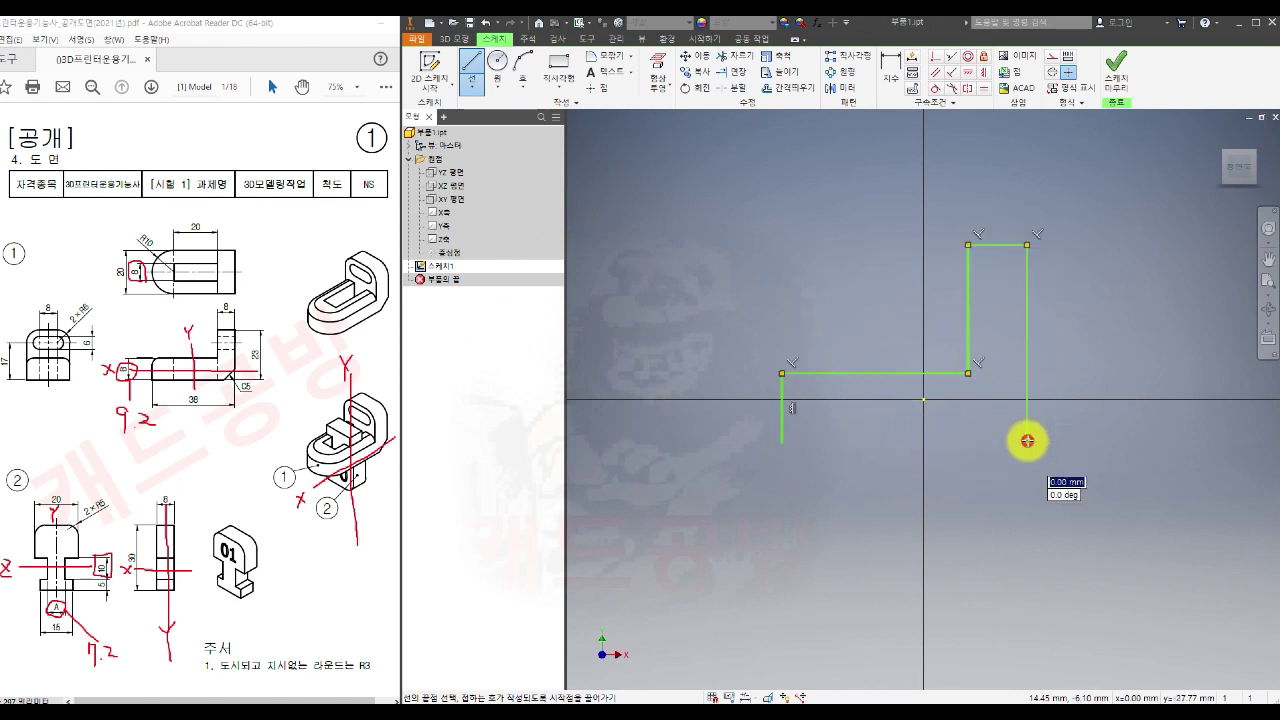
left_click(755, 442)
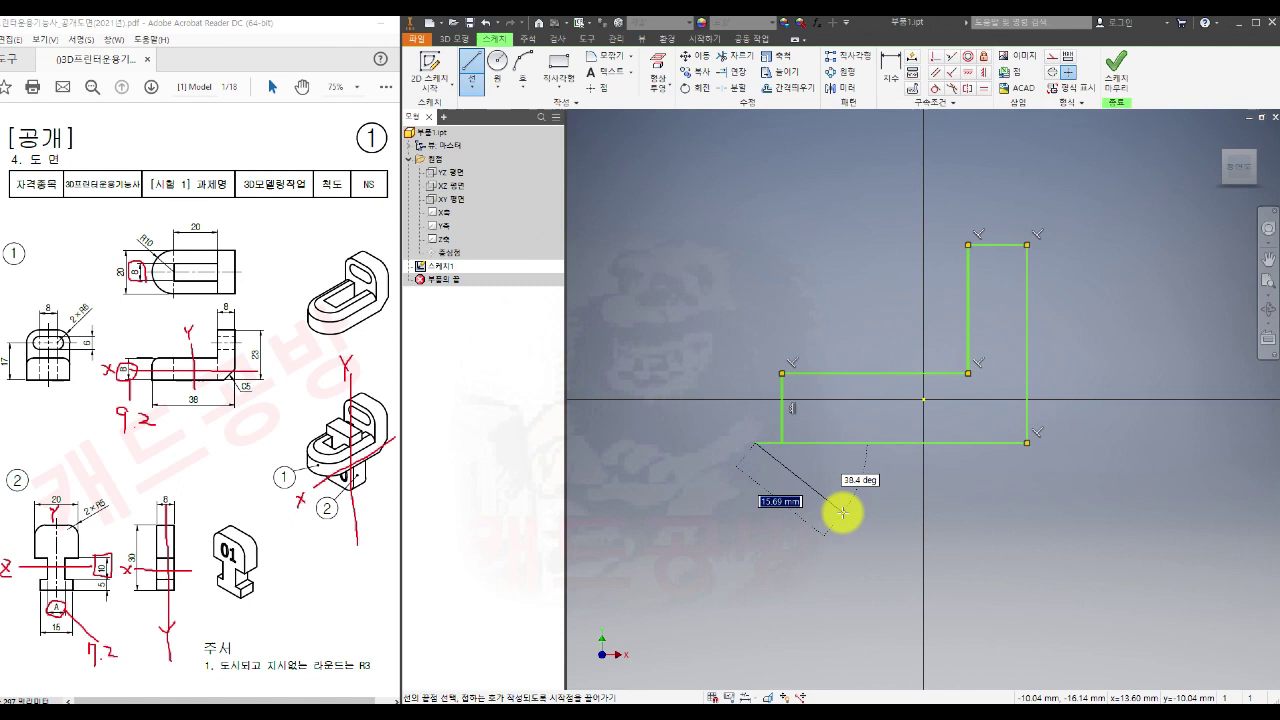
key("Escape")
Step: Trim the bottom line's overhang beyond the profile's short vertical edge
scroll(805, 440, "up", 3)
scroll(806, 441, "up", 1)
scroll(782, 512, "up", 1)
left_click(739, 56)
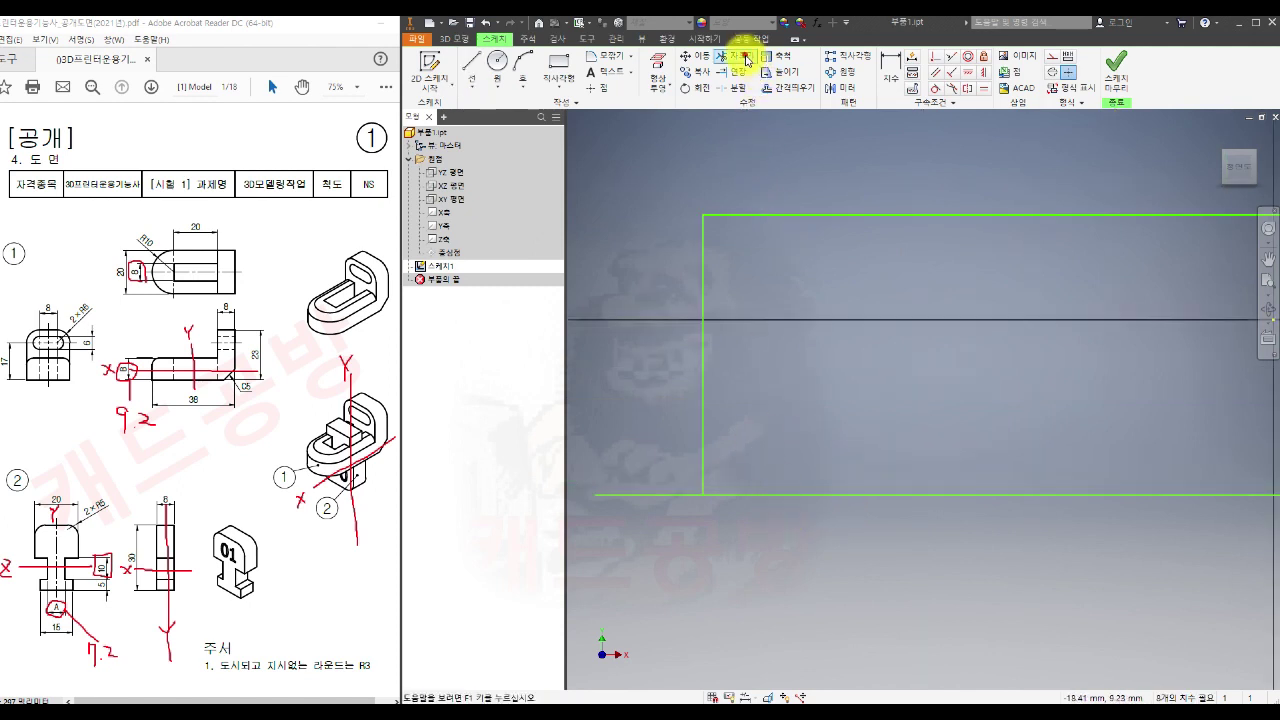
left_click(637, 496)
scroll(749, 534, "down", 3)
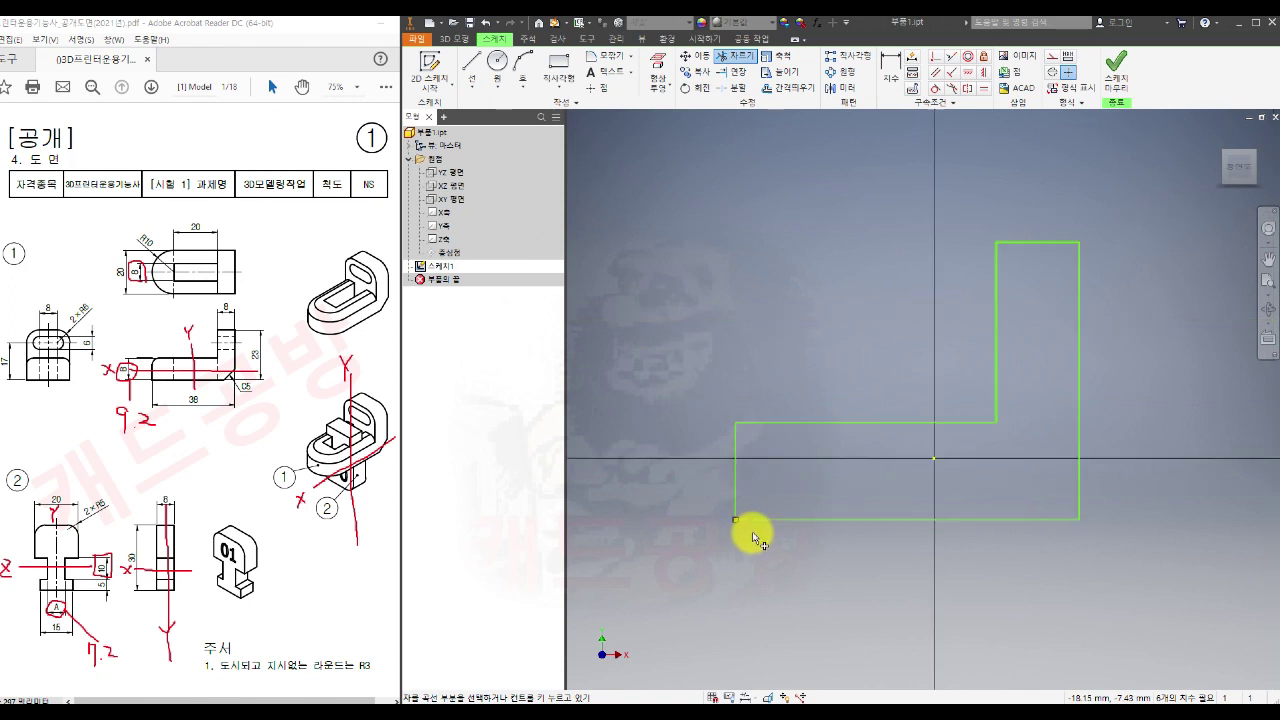
middle_click_drag(900, 563, 858, 541)
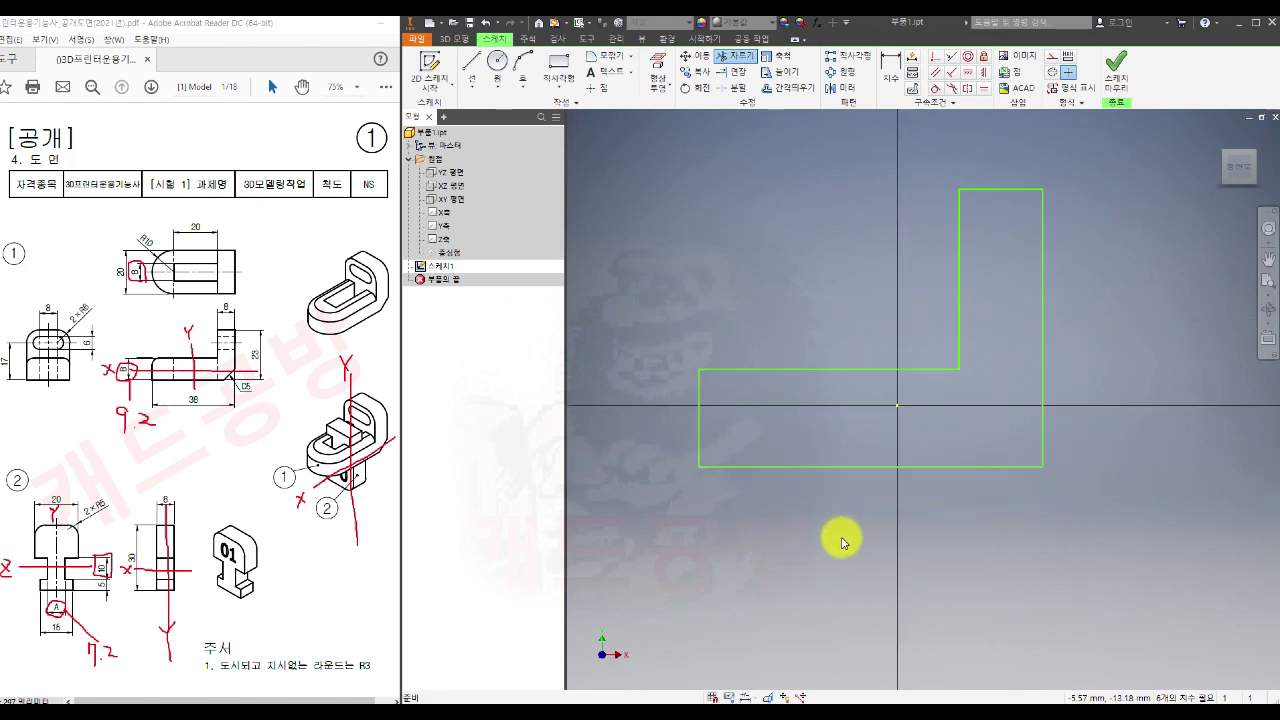
Step: Centre the L profile on the origin by aligning its bottom line's midpoint vertically and its short end edge's midpoint horizontally with the origin
key("Escape")
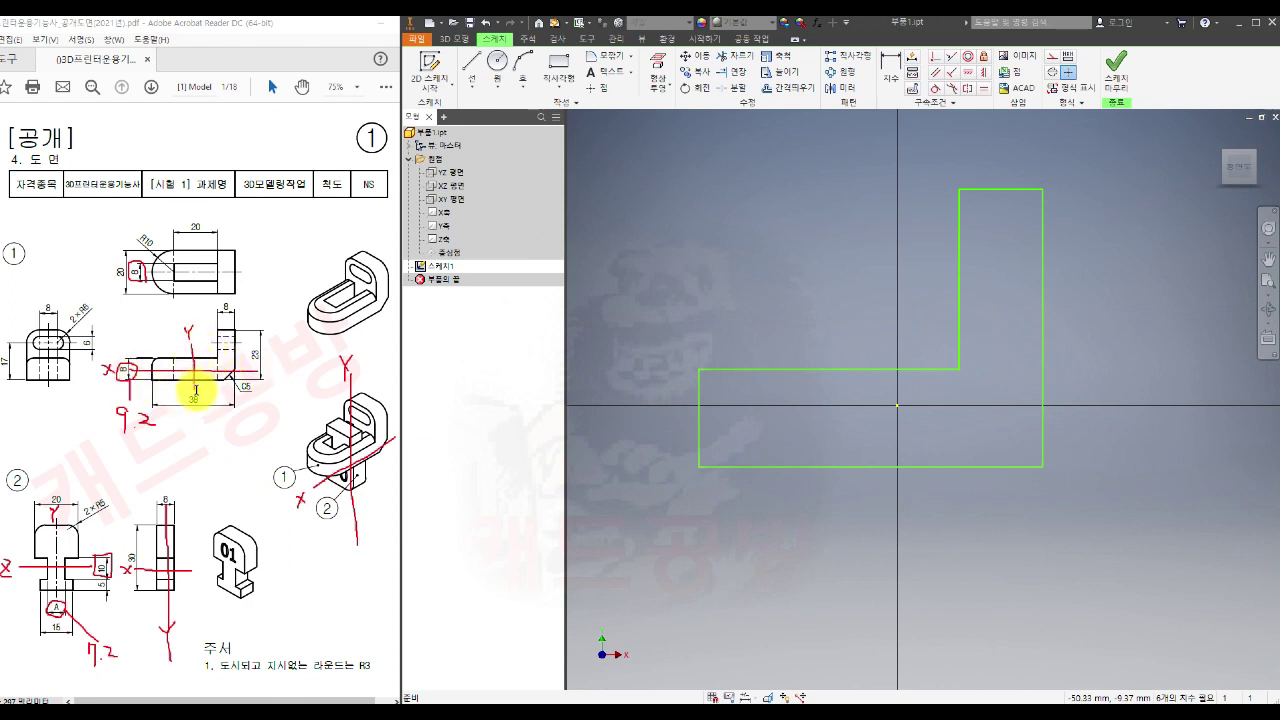
left_click(984, 72)
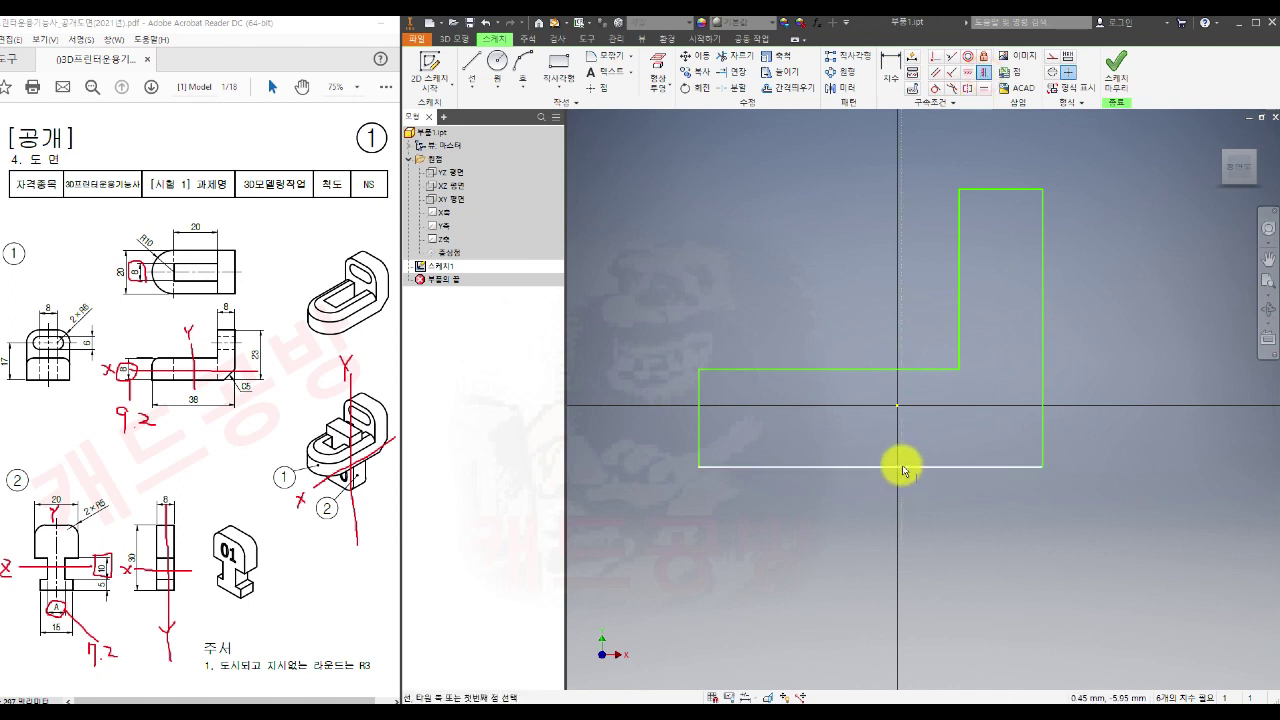
left_click(870, 467)
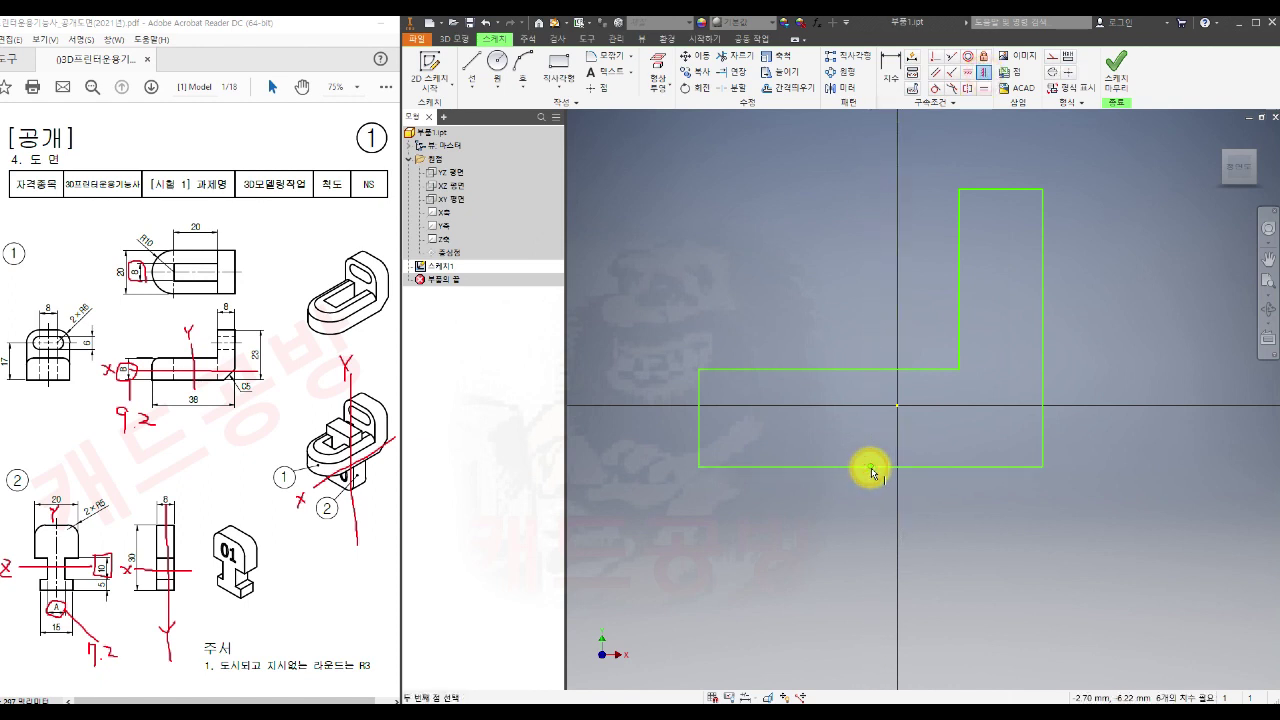
left_click(898, 407)
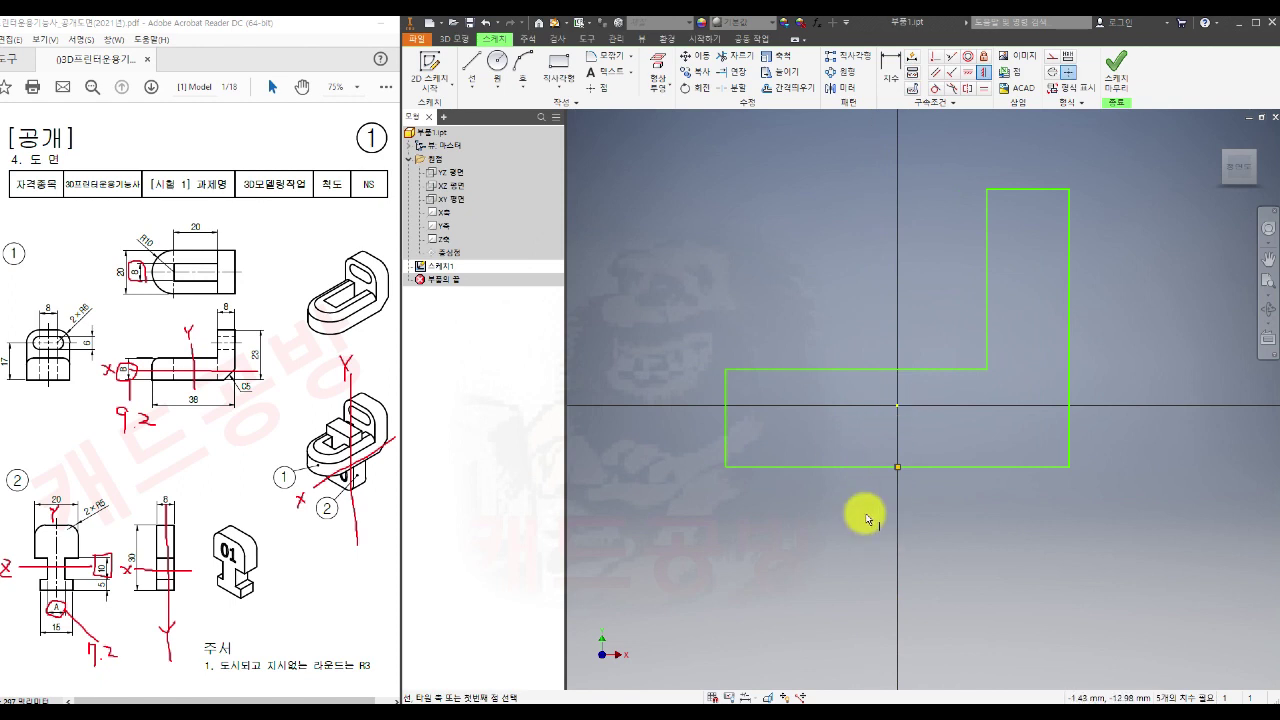
left_click(966, 73)
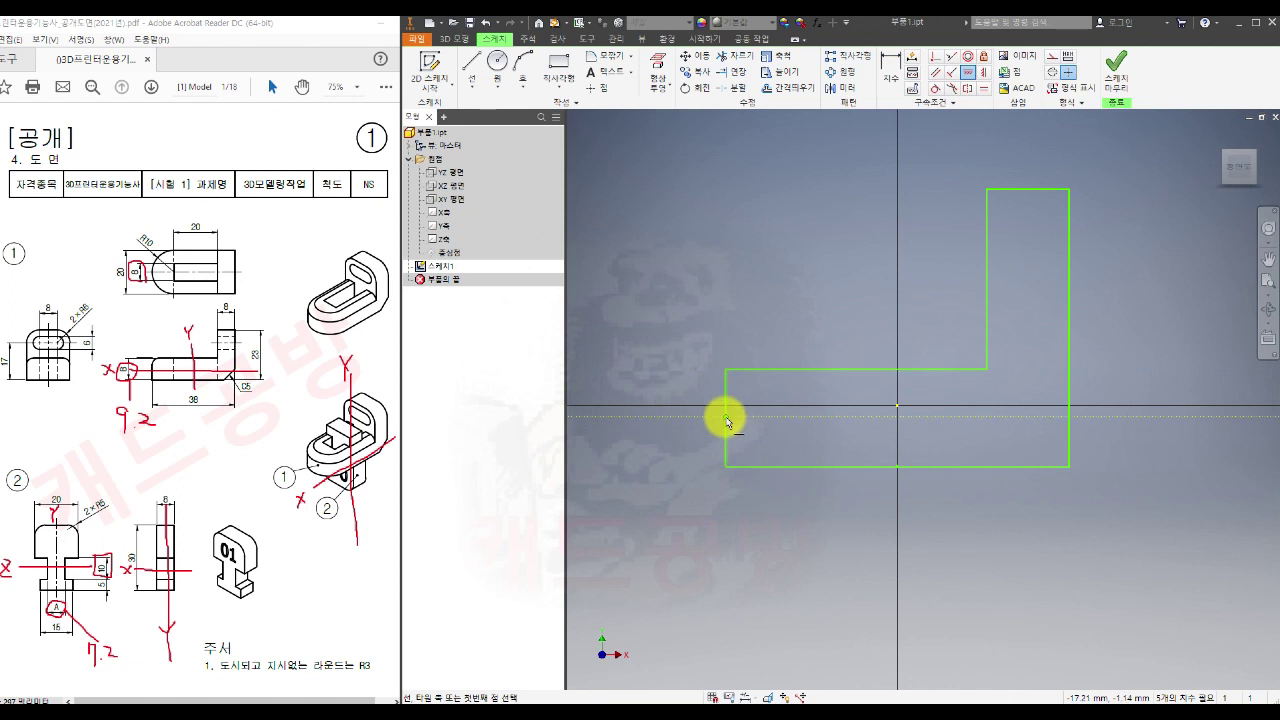
left_click(726, 418)
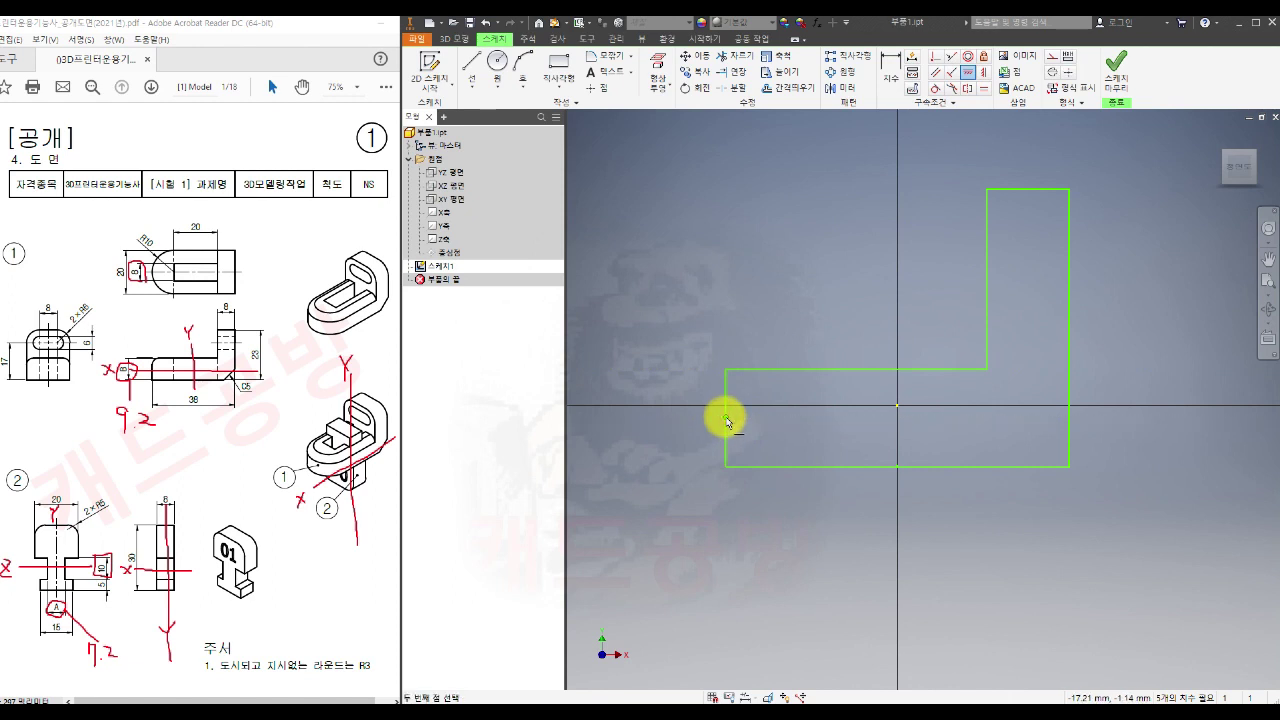
left_click(897, 405)
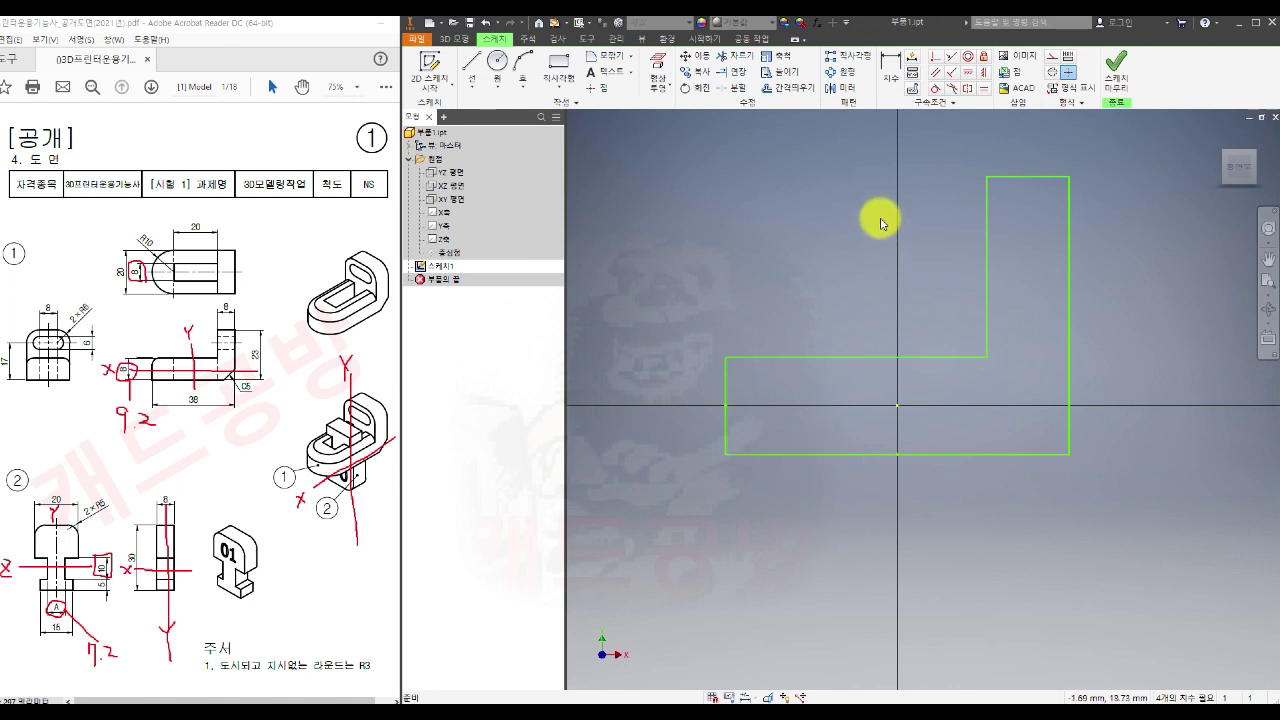
Step: Dimension the L profile's overall length between its two outer vertical edges as 38 mm
left_click(890, 68)
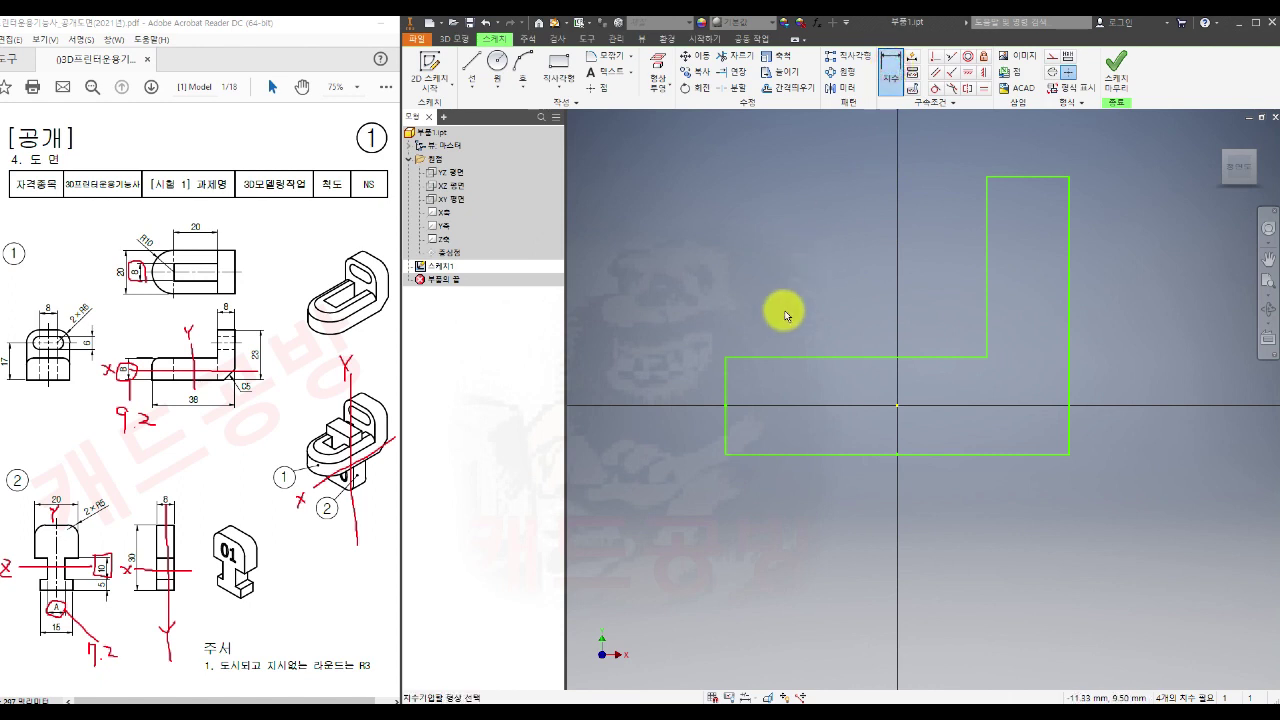
middle_click_drag(879, 298, 808, 338)
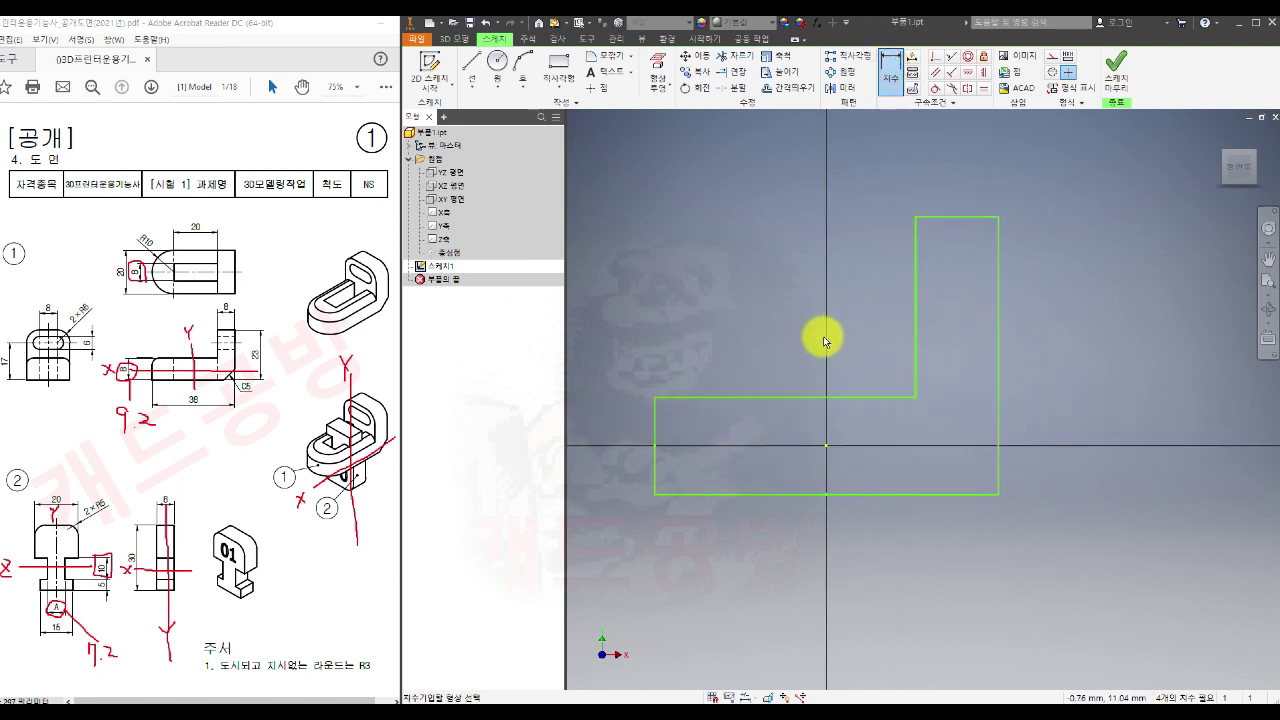
left_click(655, 467)
left_click(996, 465)
left_click(869, 560)
type("38")
key("Return")
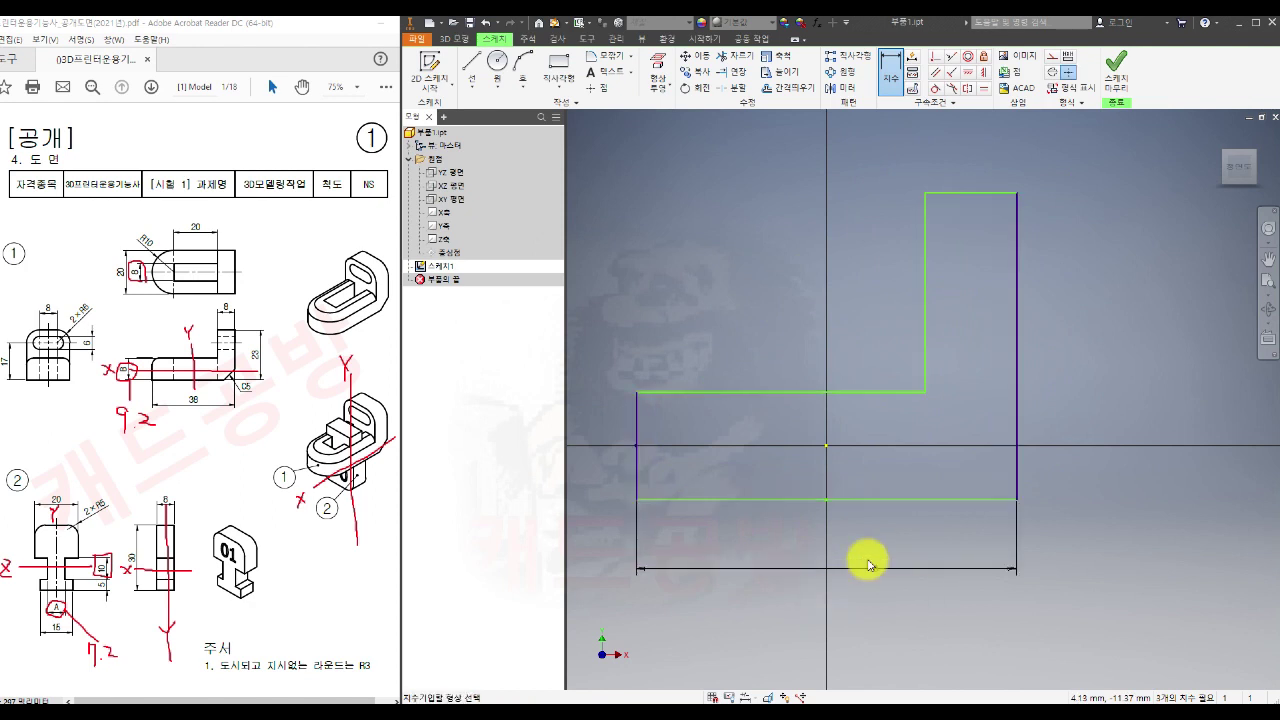
Step: Dimension the L profile's overall height from its bottom line to the upright's top line as 23 mm
left_click(957, 499)
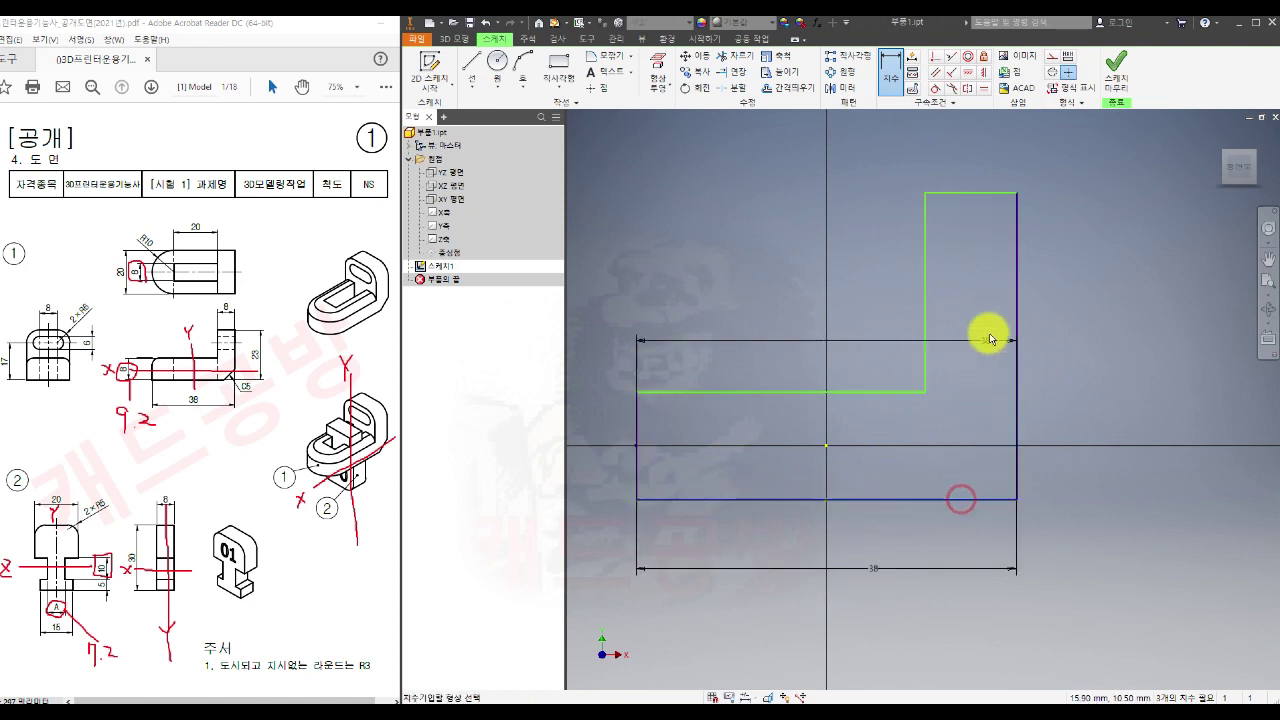
left_click(971, 196)
left_click(1057, 368)
type("23")
key("Return")
Step: Dimension the thickness of the L profile's upright leg as 8 mm
left_click(1018, 370)
left_click(925, 300)
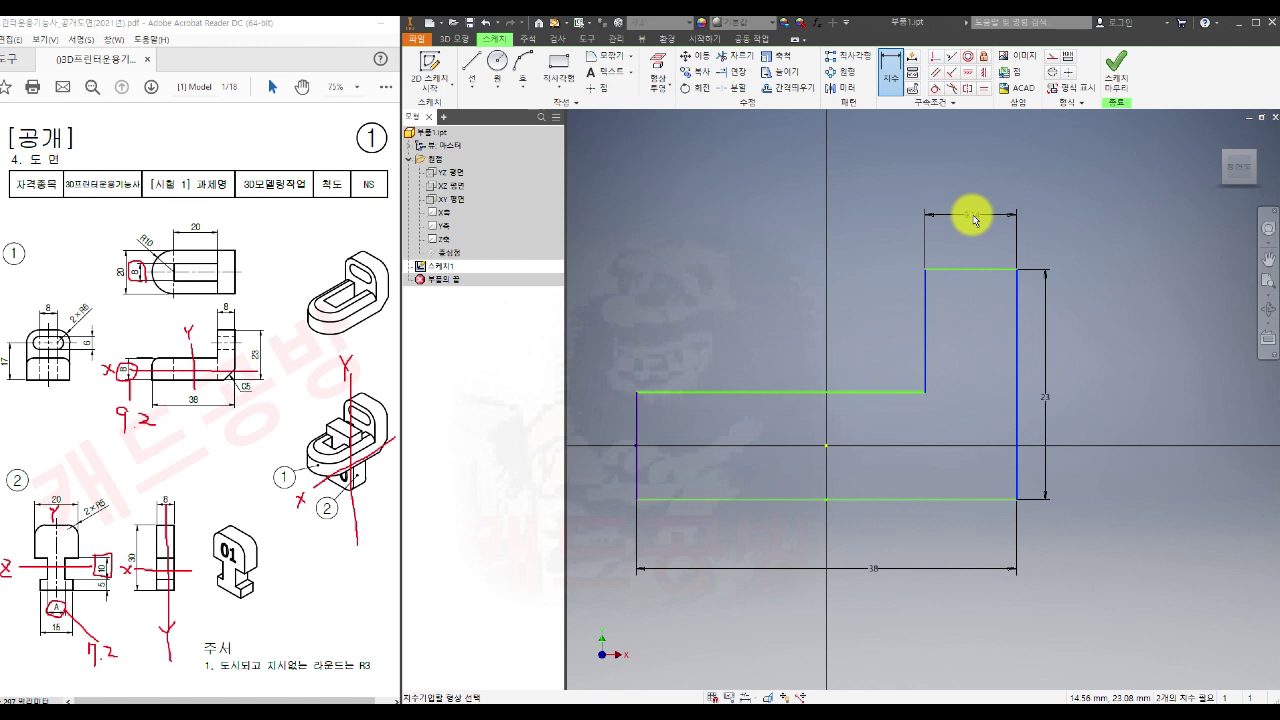
left_click(973, 218)
type("6")
key("Return")
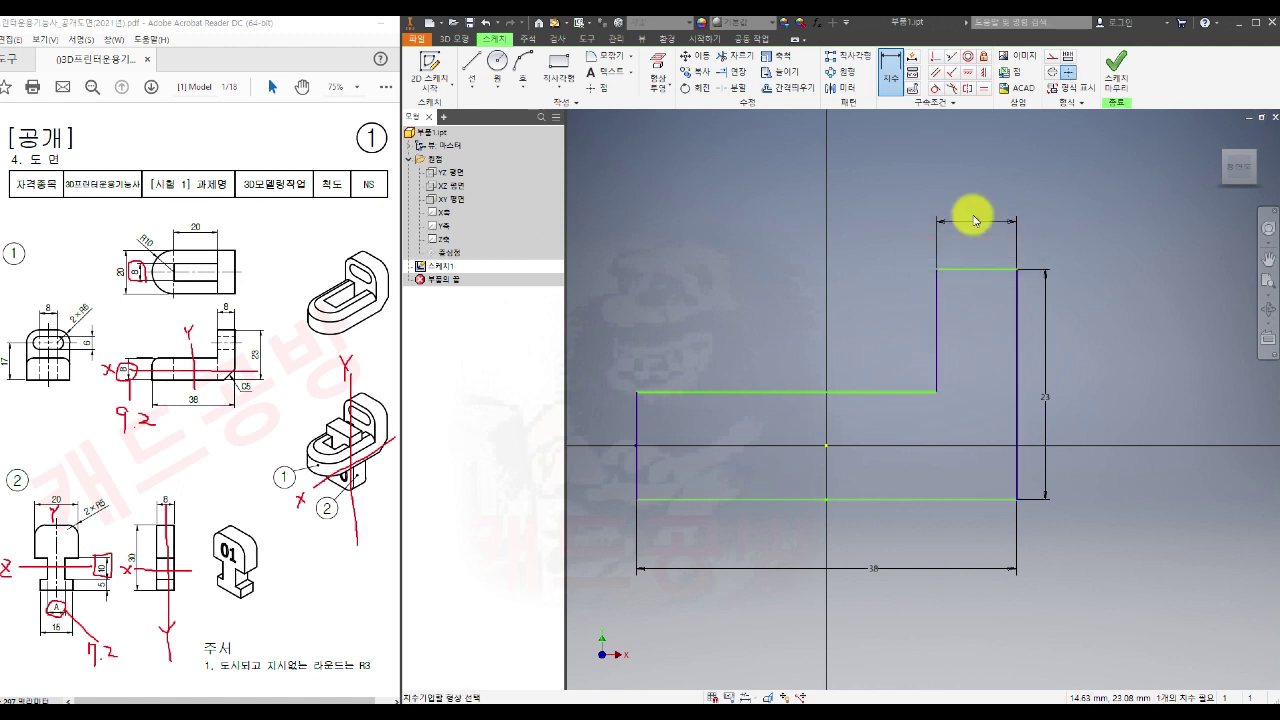
Step: Dimension the height of the L profile's horizontal leg as 9.2 mm
left_click(737, 393)
left_click(737, 499)
left_click(612, 432)
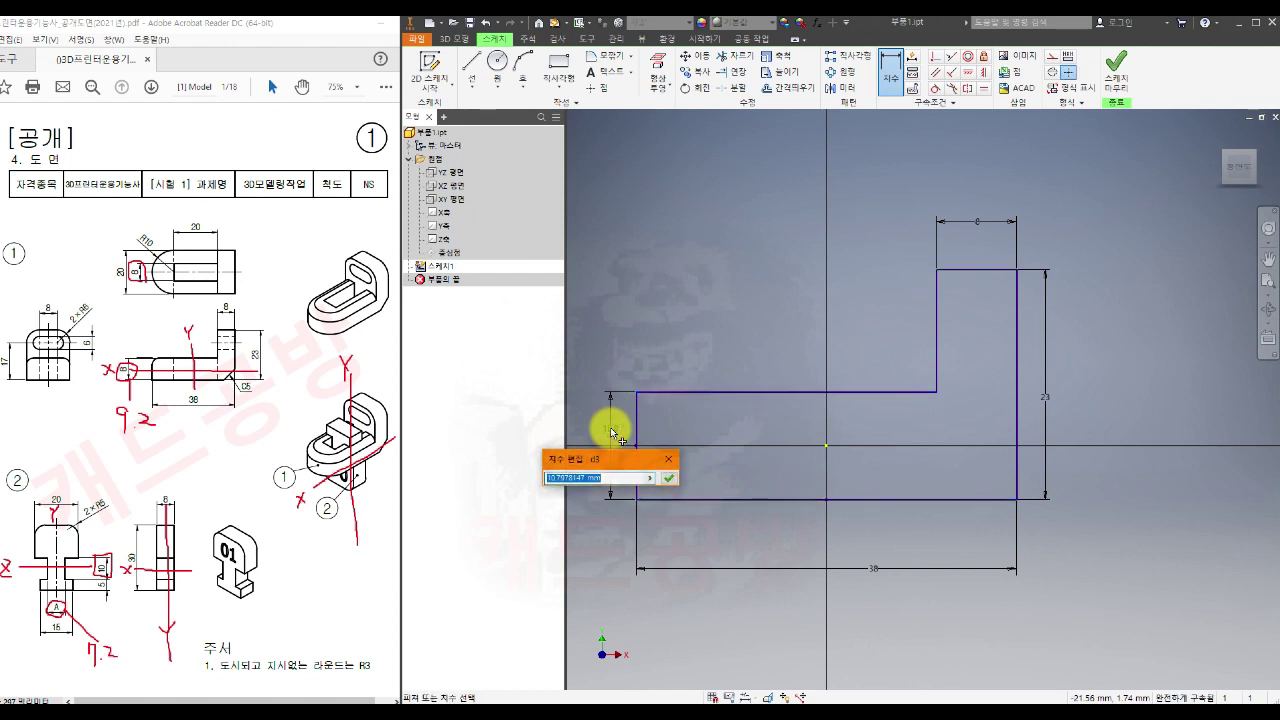
type("9.2")
key("Return")
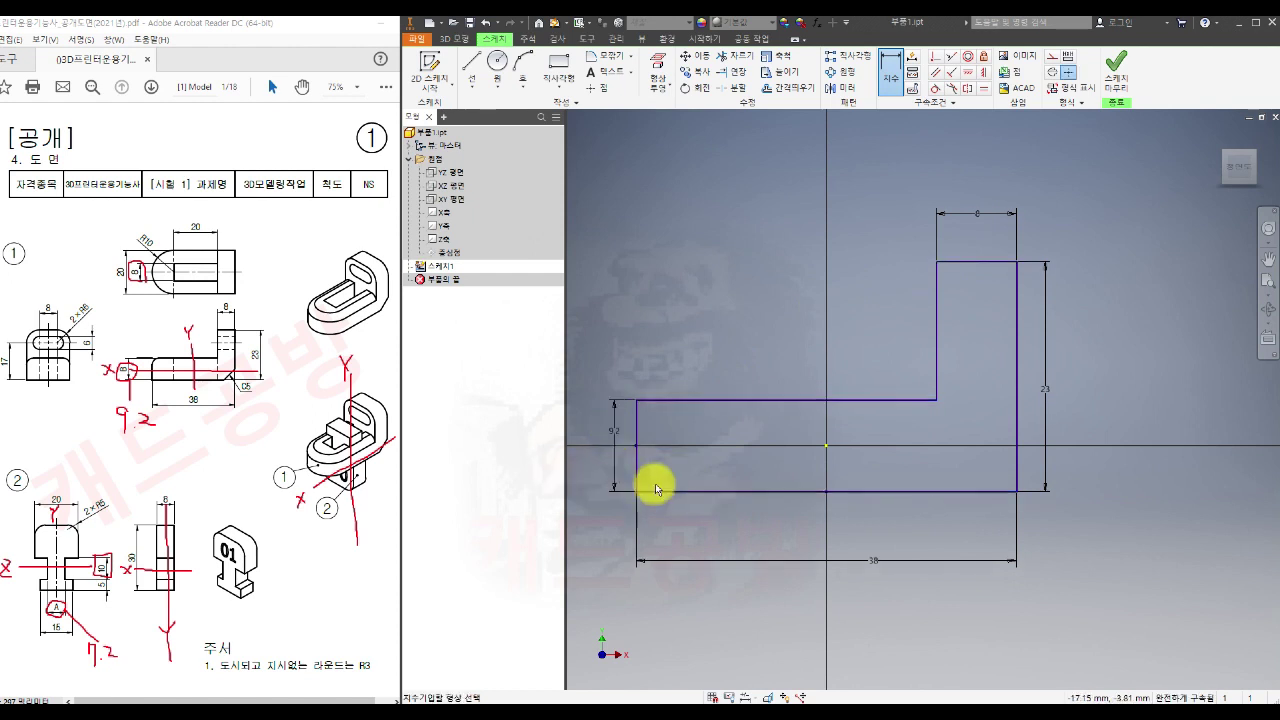
Step: Finish the sketch and extrude the L profile symmetrically to a total distance of 20 mm
middle_click_drag(1108, 582, 1143, 582)
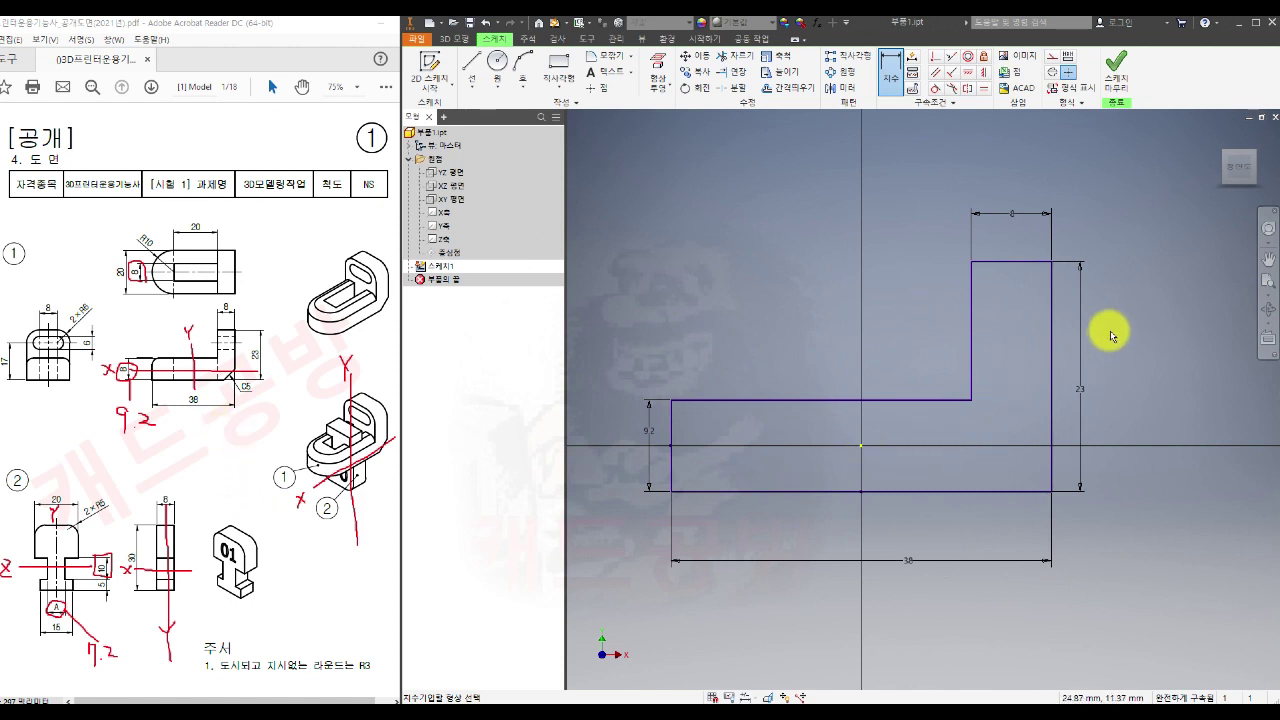
left_click(1117, 72)
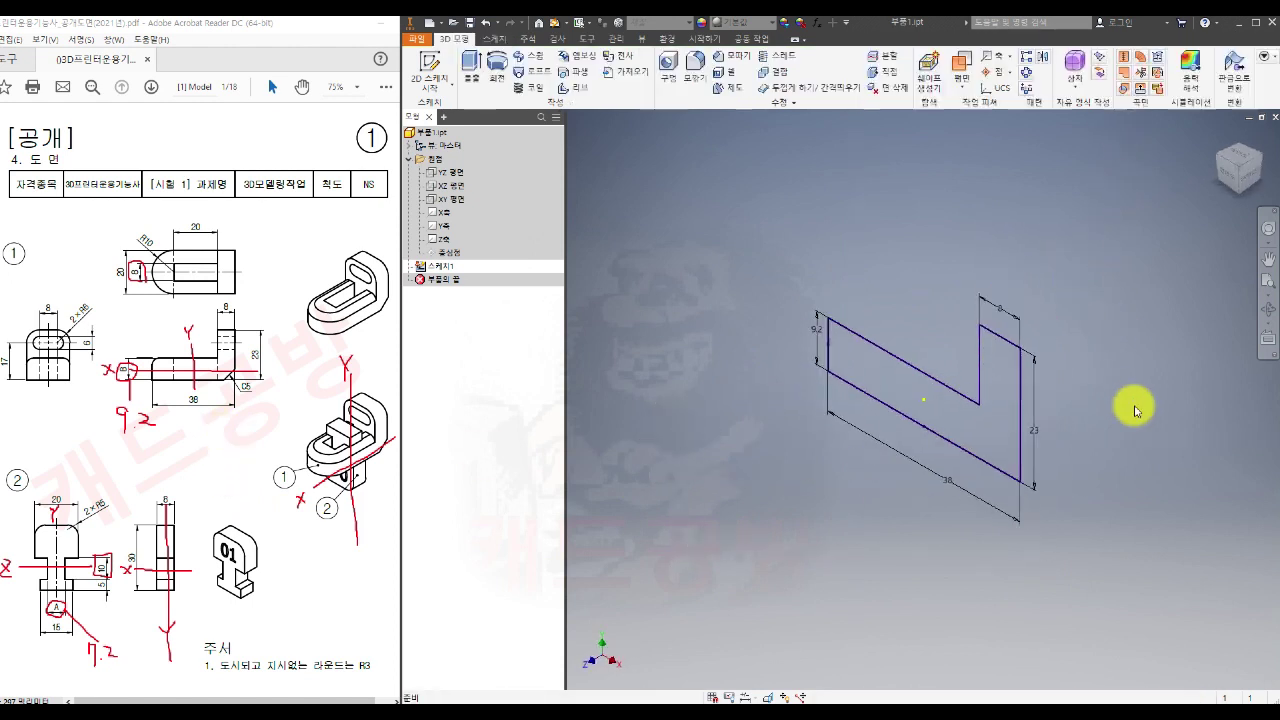
left_click(473, 70)
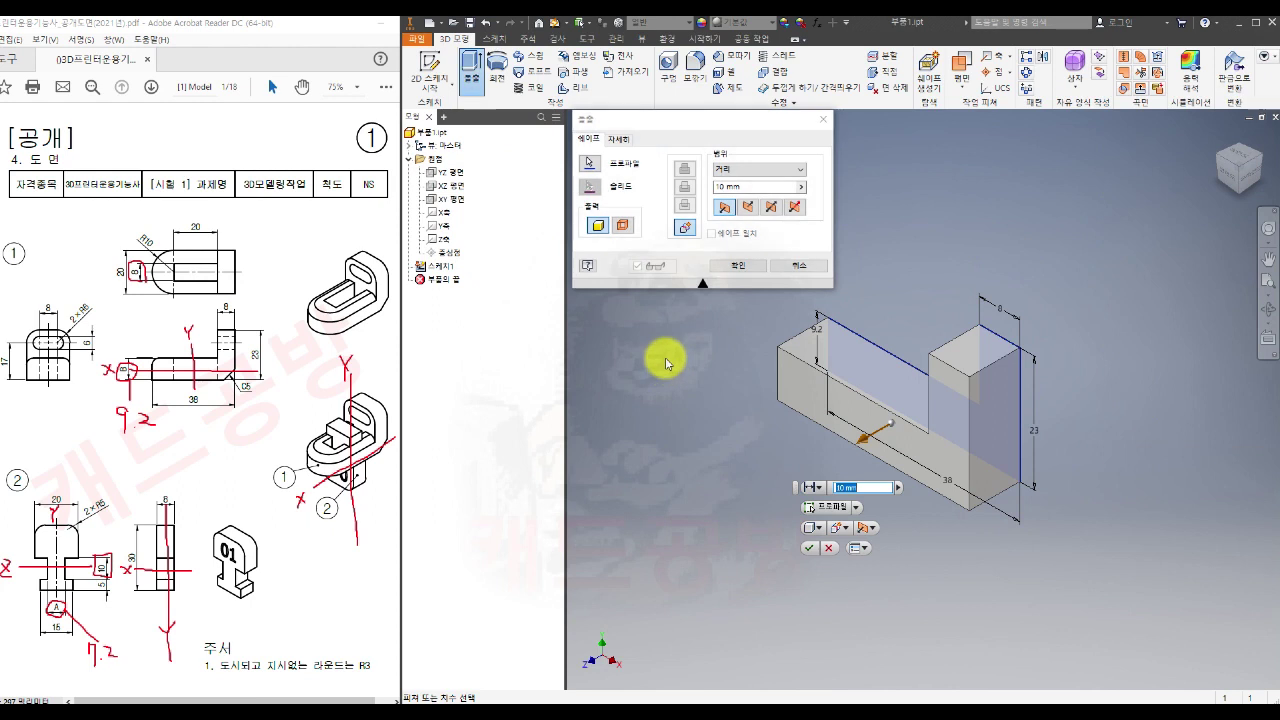
left_click(771, 207)
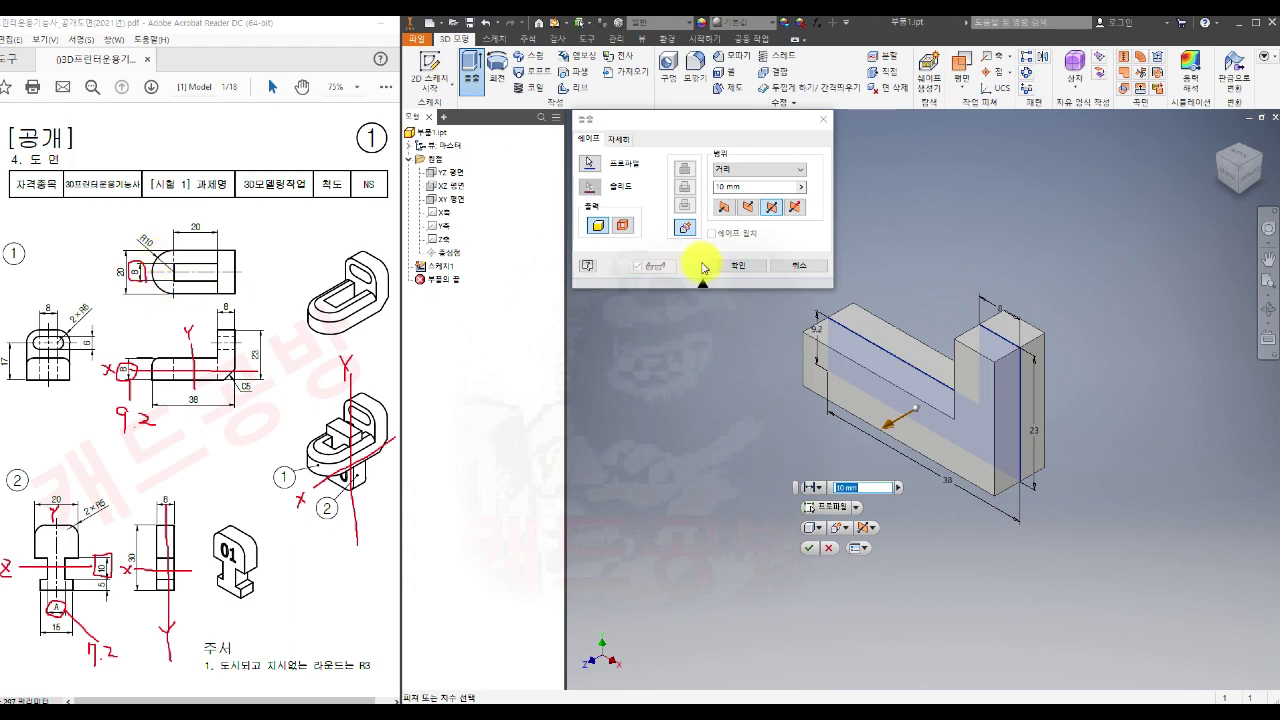
left_click(731, 188)
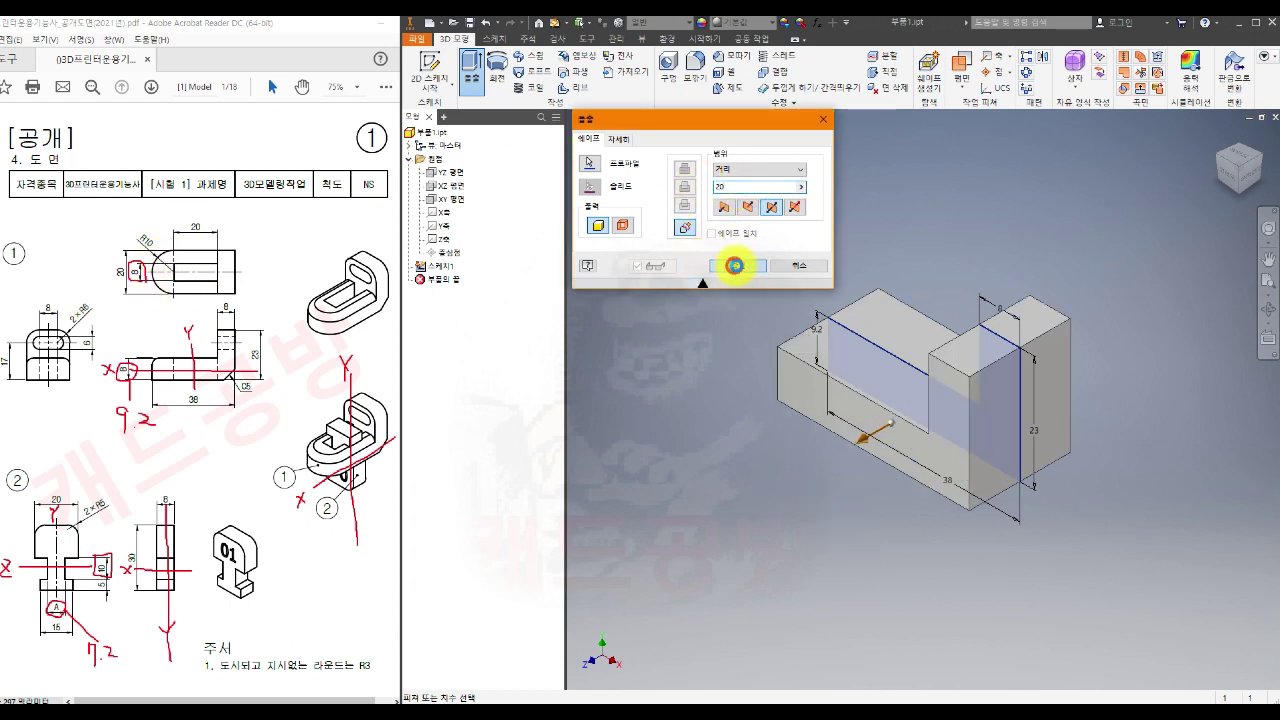
left_click(737, 265)
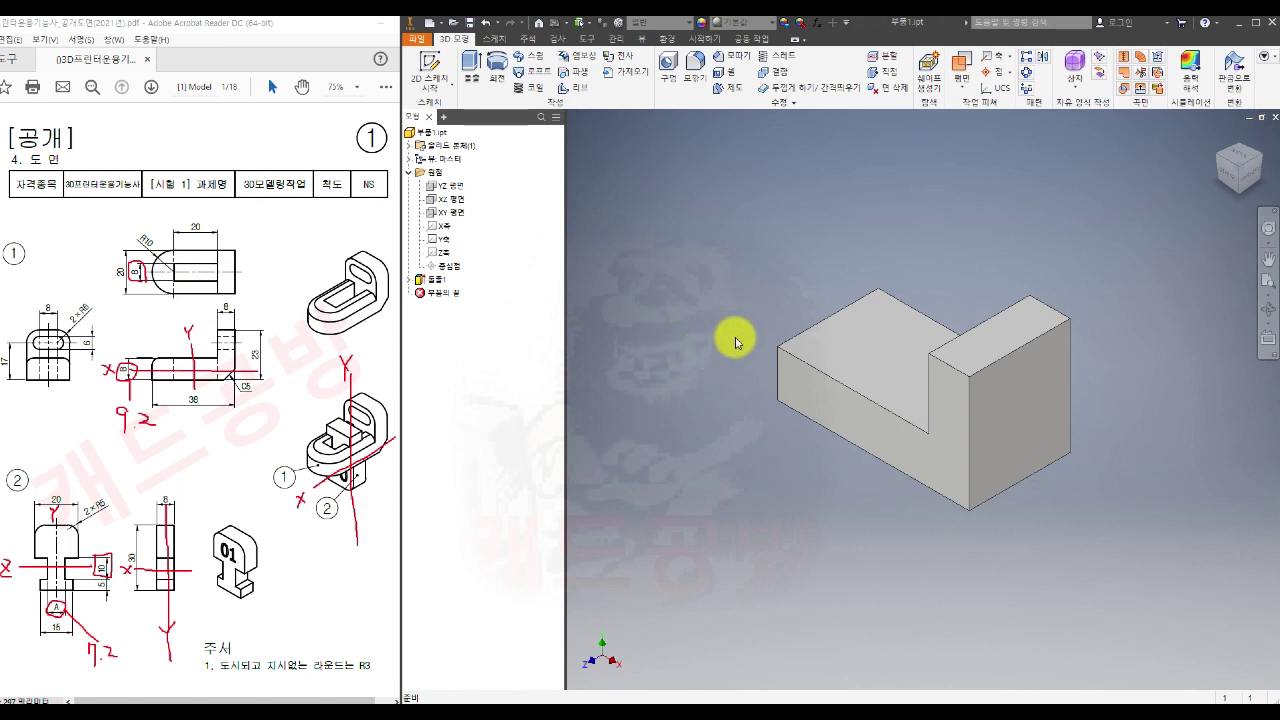
Step: Start a sketch on the base leg's upper face and draw a rectangle about 24 by 8 mm, slightly overlapping the upright
left_click(897, 354)
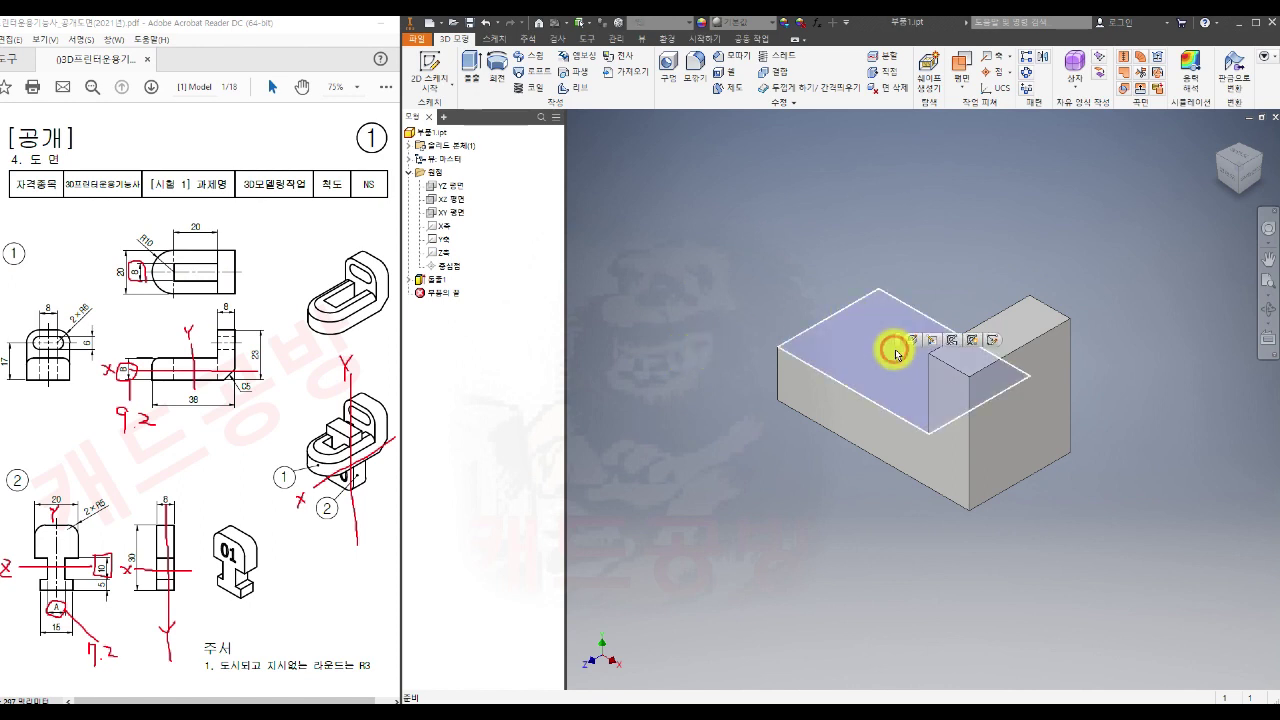
left_click(430, 68)
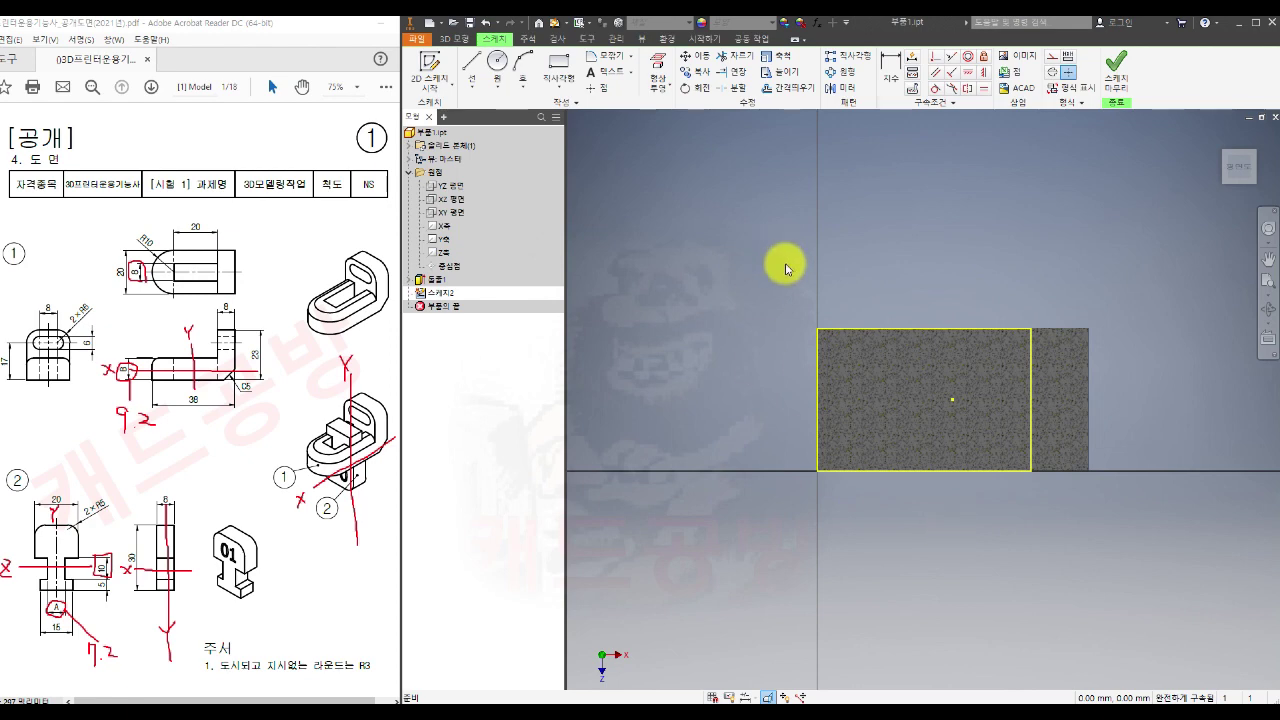
left_click(559, 66)
left_click(875, 374)
left_click(1045, 430)
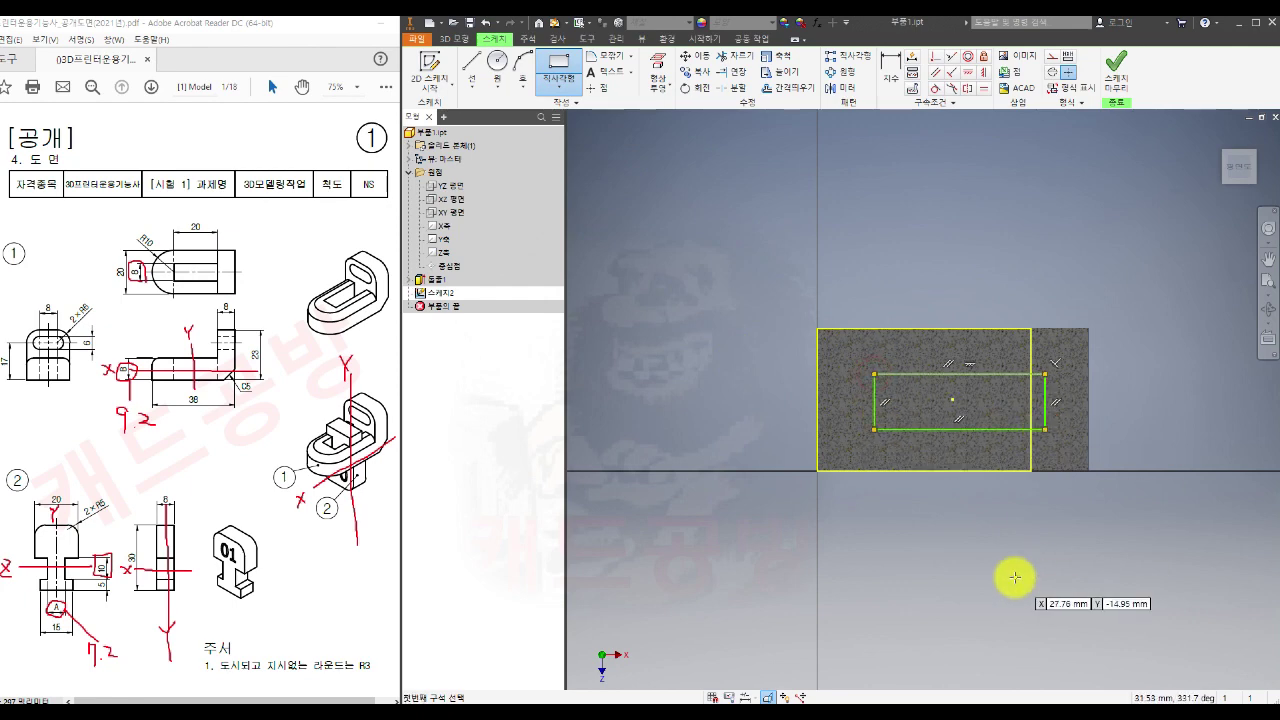
key("Escape")
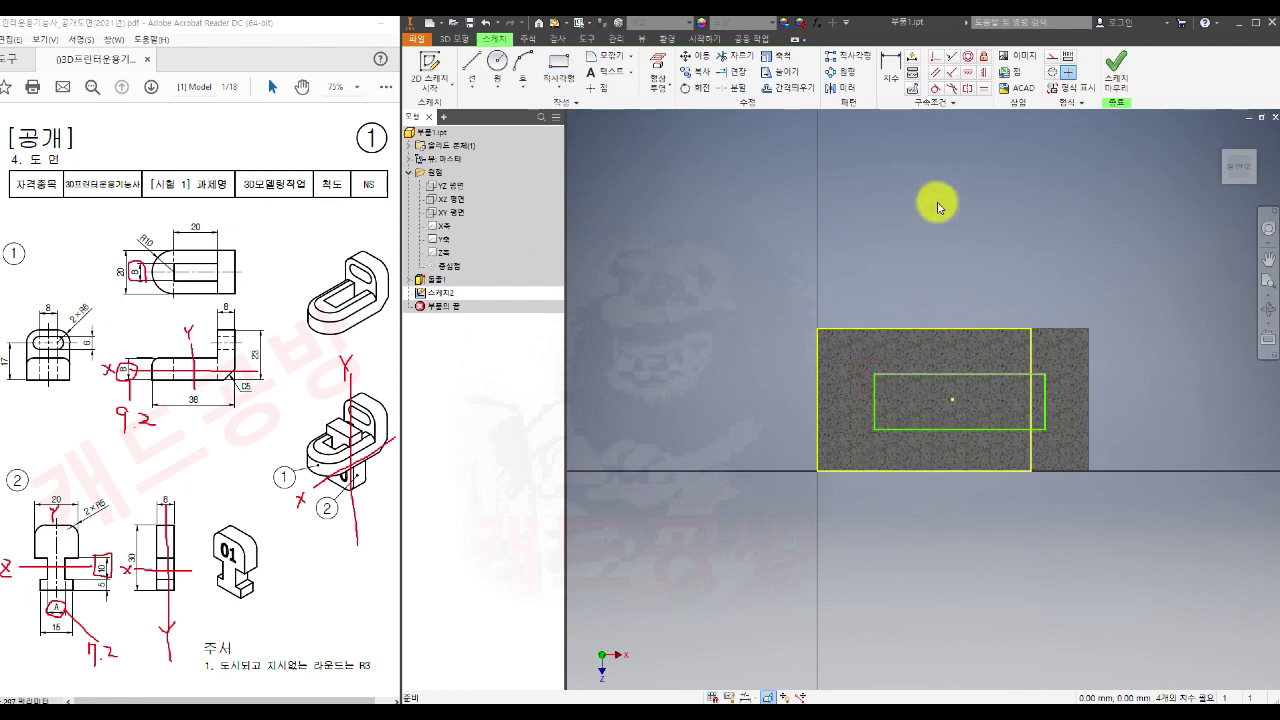
Step: Make the rectangle's end edge collinear with the upright's base edge and align its opposite edge's midpoint horizontally with the origin
left_click(952, 58)
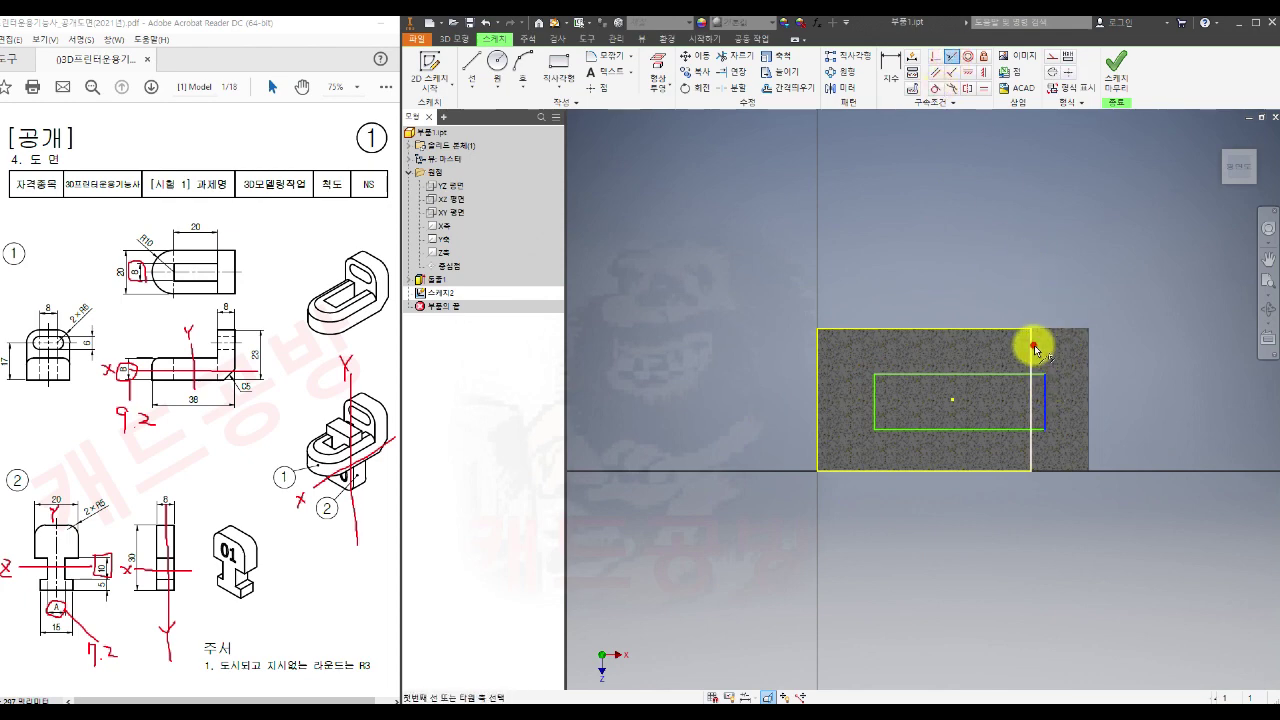
left_click(1032, 347)
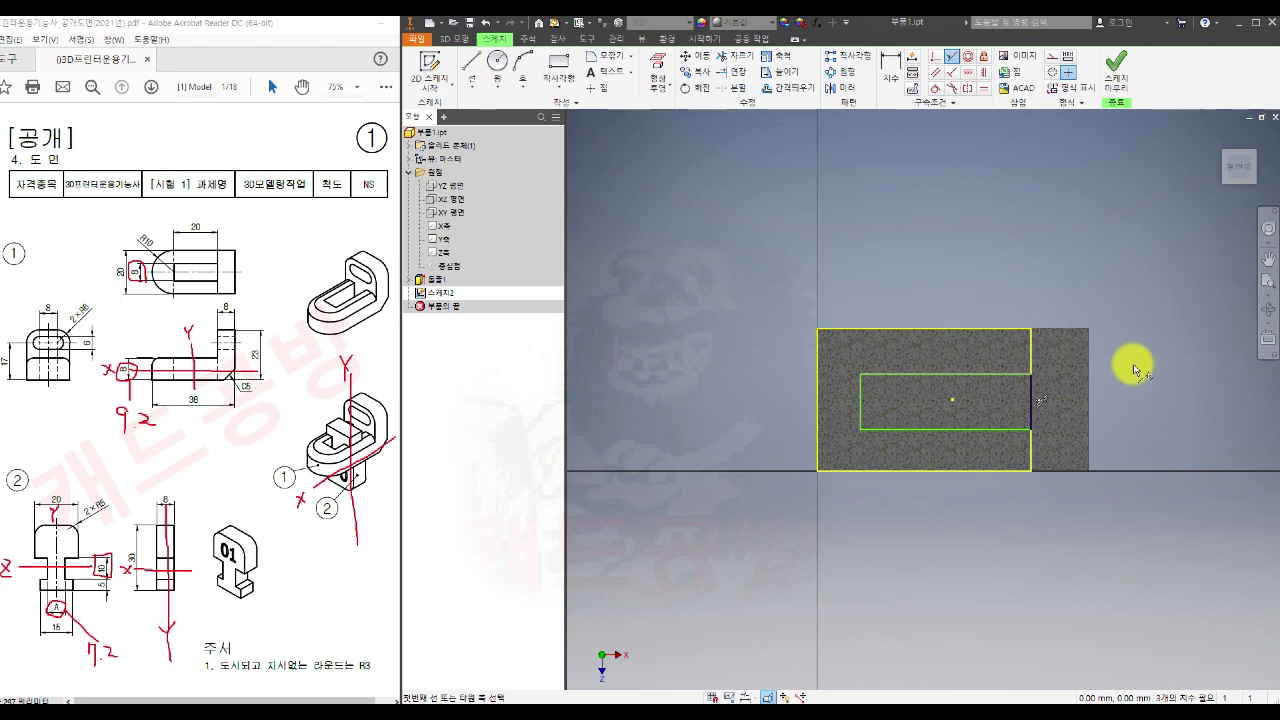
left_click(968, 72)
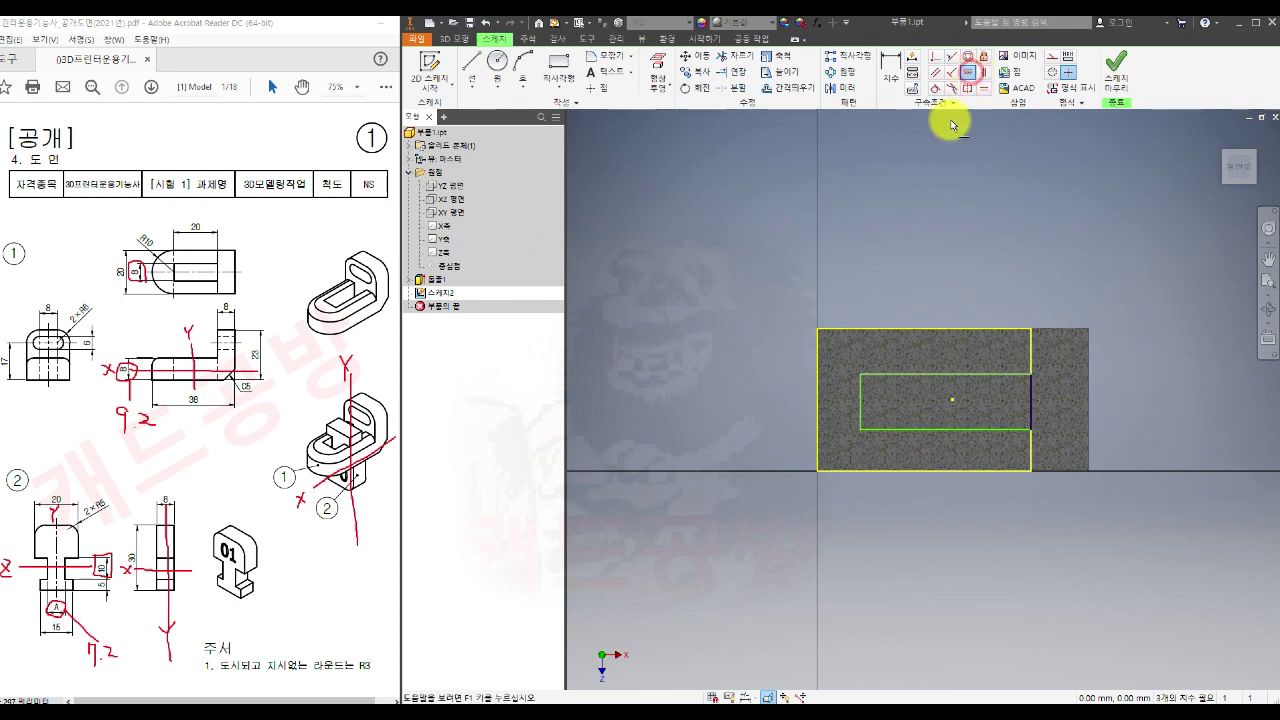
left_click(862, 403)
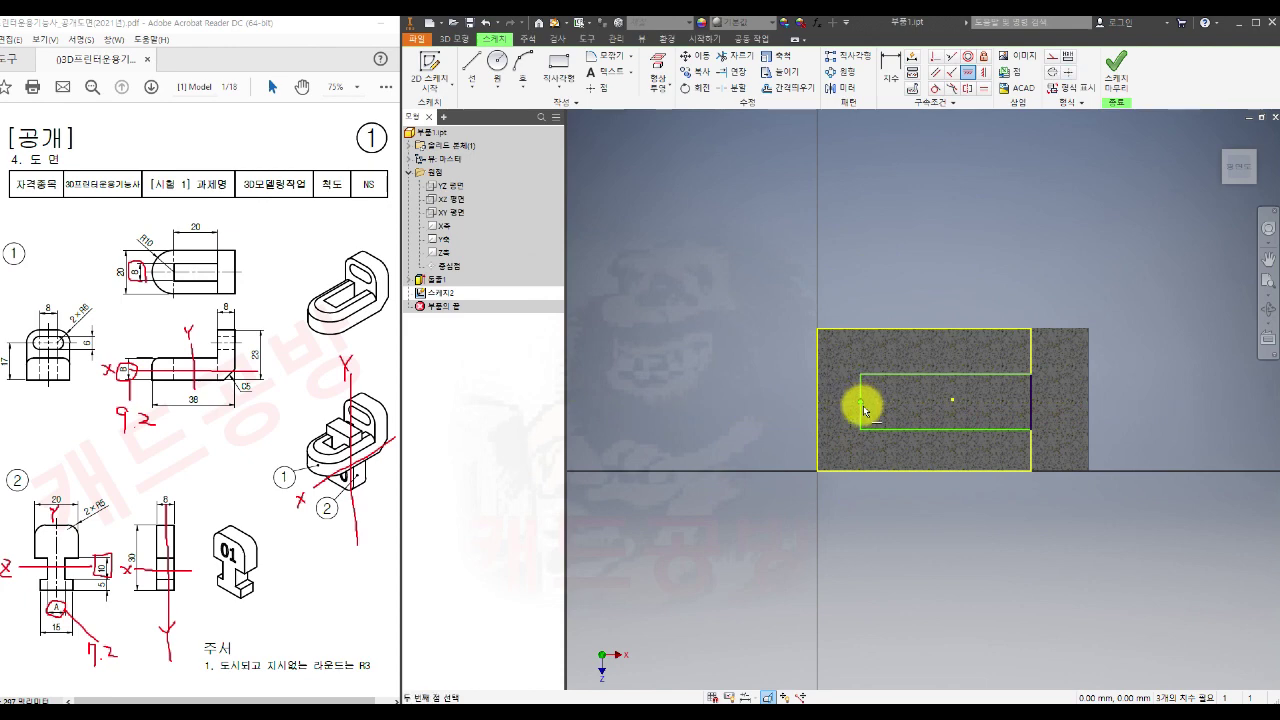
left_click(953, 402)
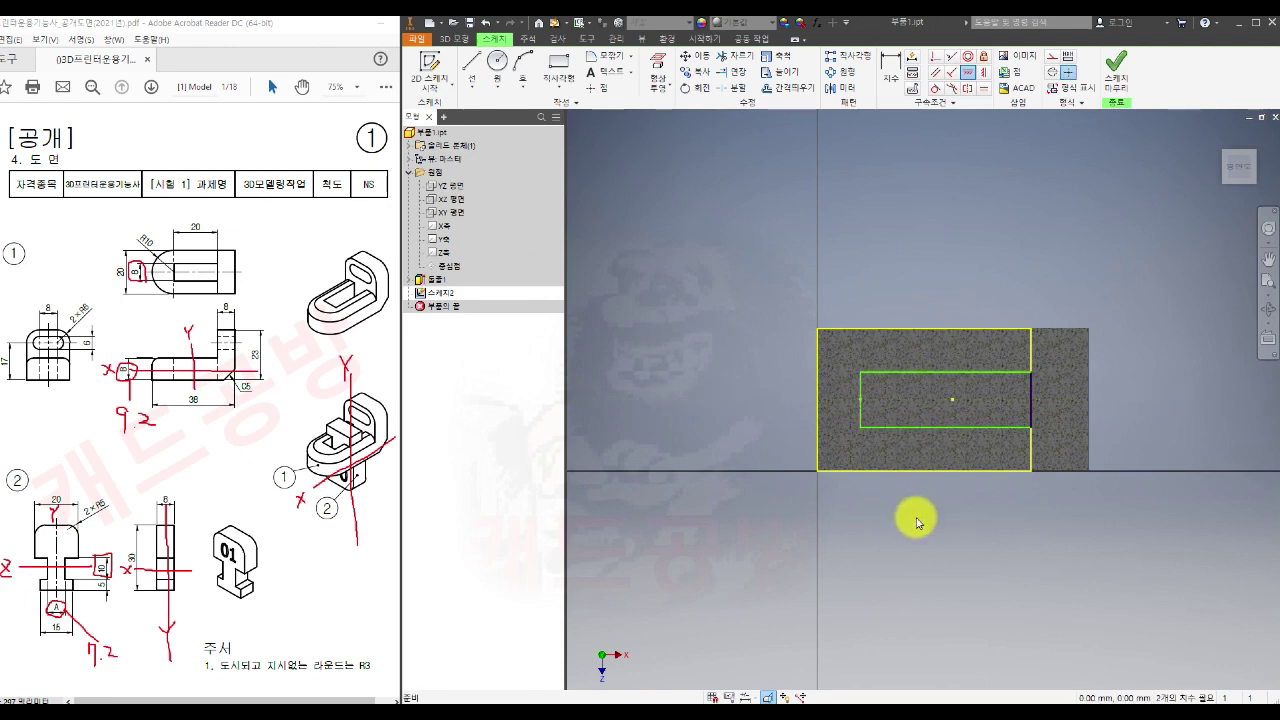
Step: Dimension the rectangle's length from its free end to the upright's base edge as 20 mm
left_click(890, 66)
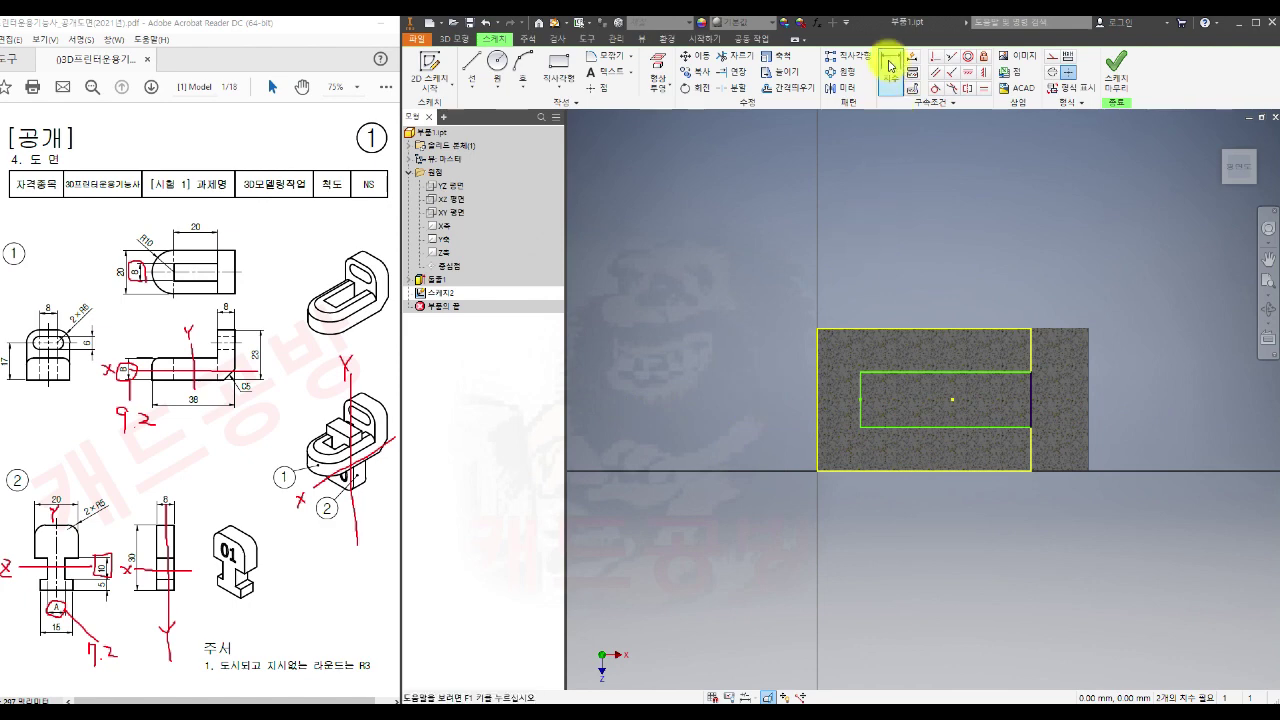
left_click(860, 390)
left_click(1028, 408)
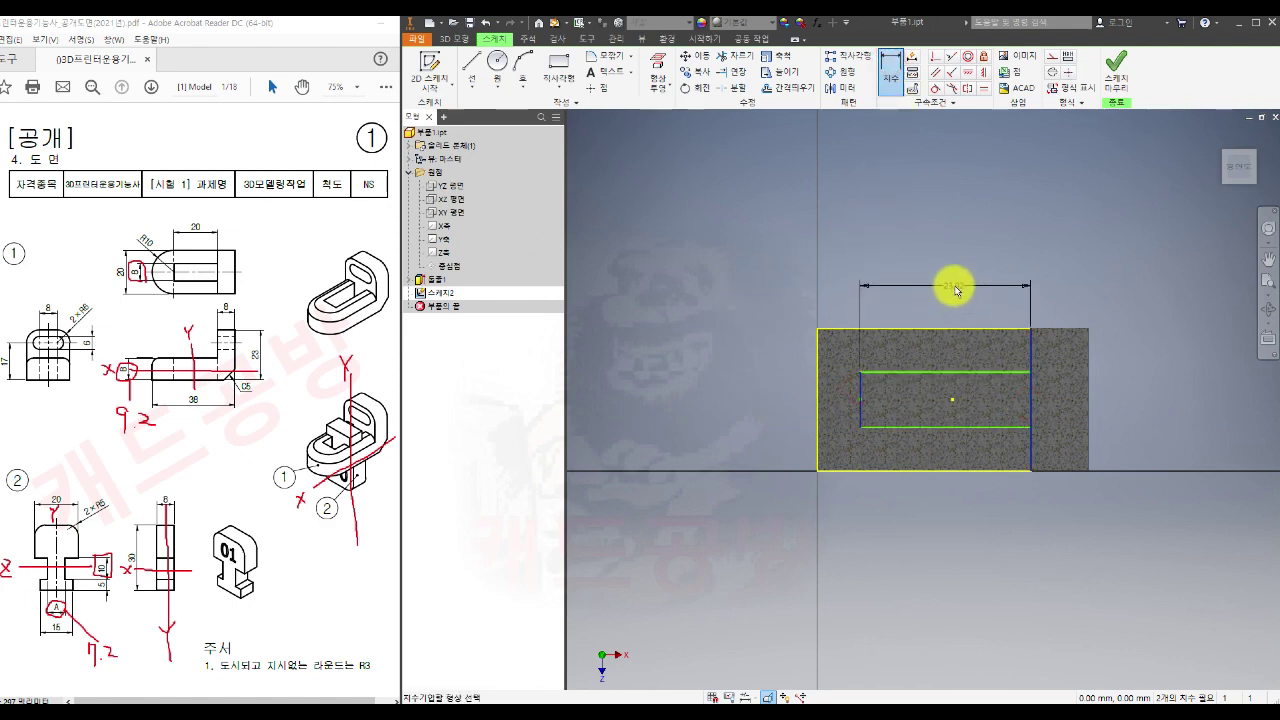
left_click(955, 290)
type("20")
key("Return")
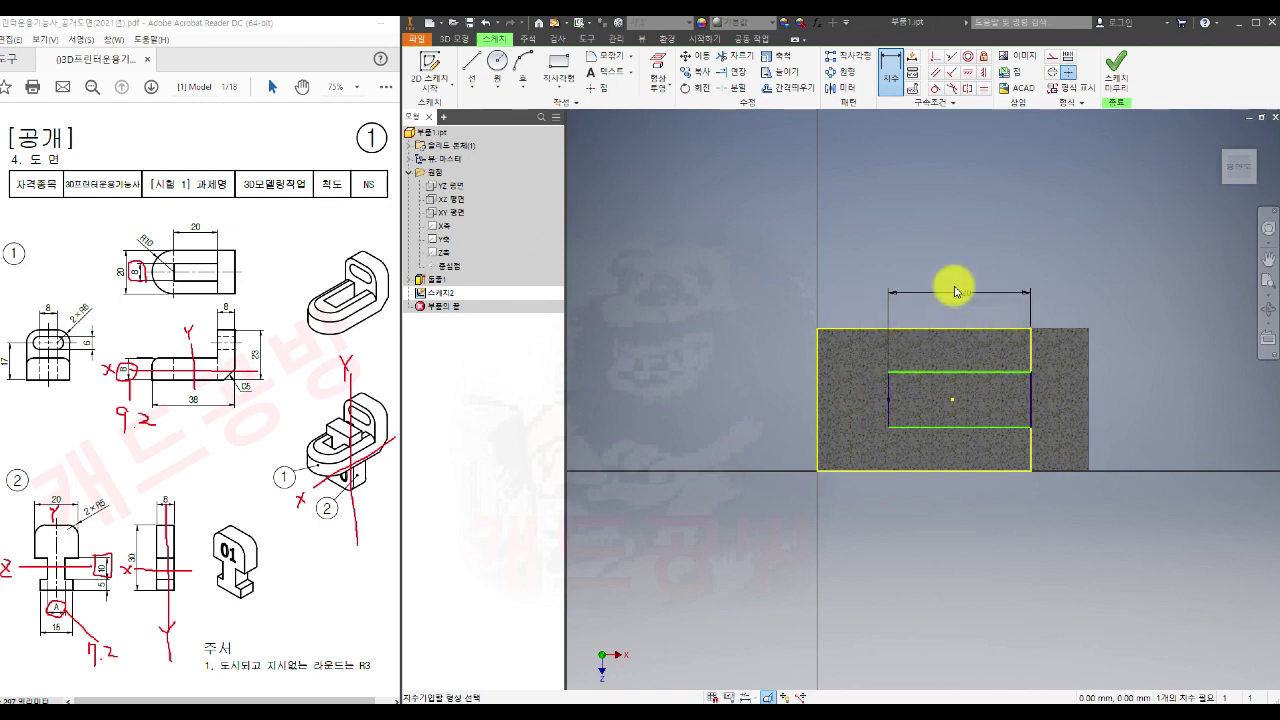
Step: Dimension the rectangle's width between its two long edges as 8 mm
left_click(903, 372)
left_click(903, 427)
left_click(786, 394)
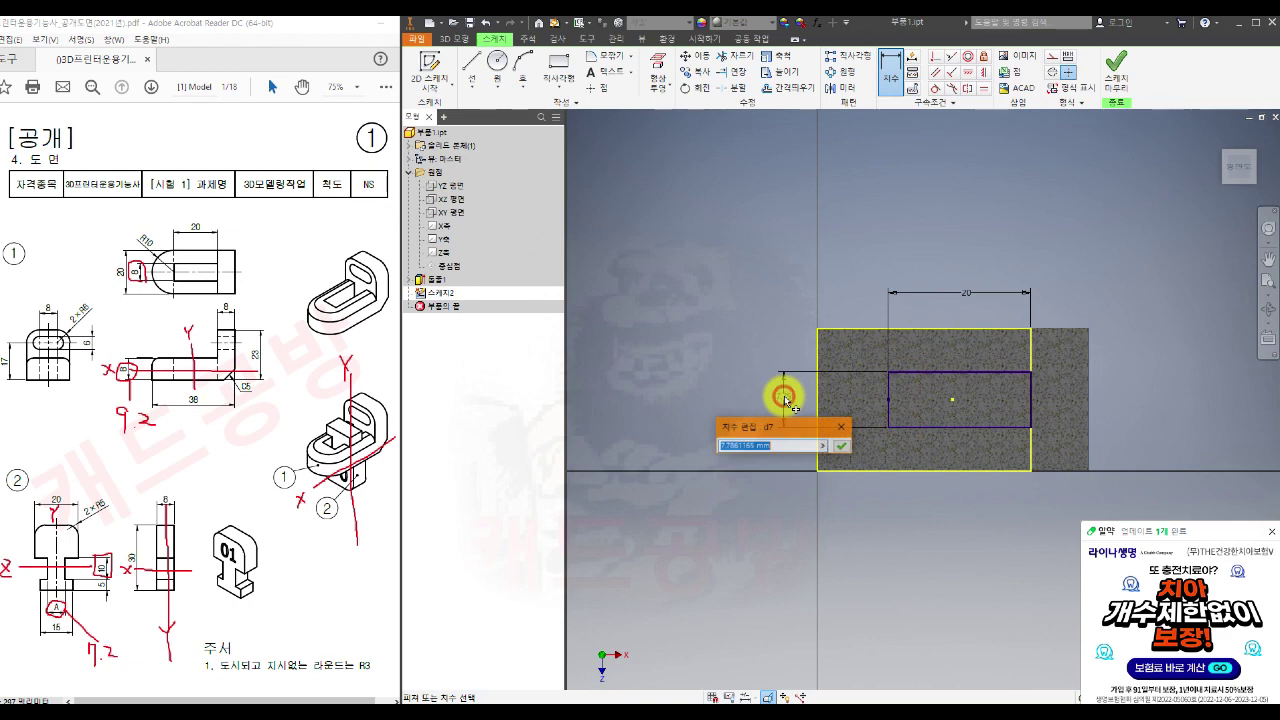
type("ㅈ")
key("BackSpace")
type("8")
key("Return")
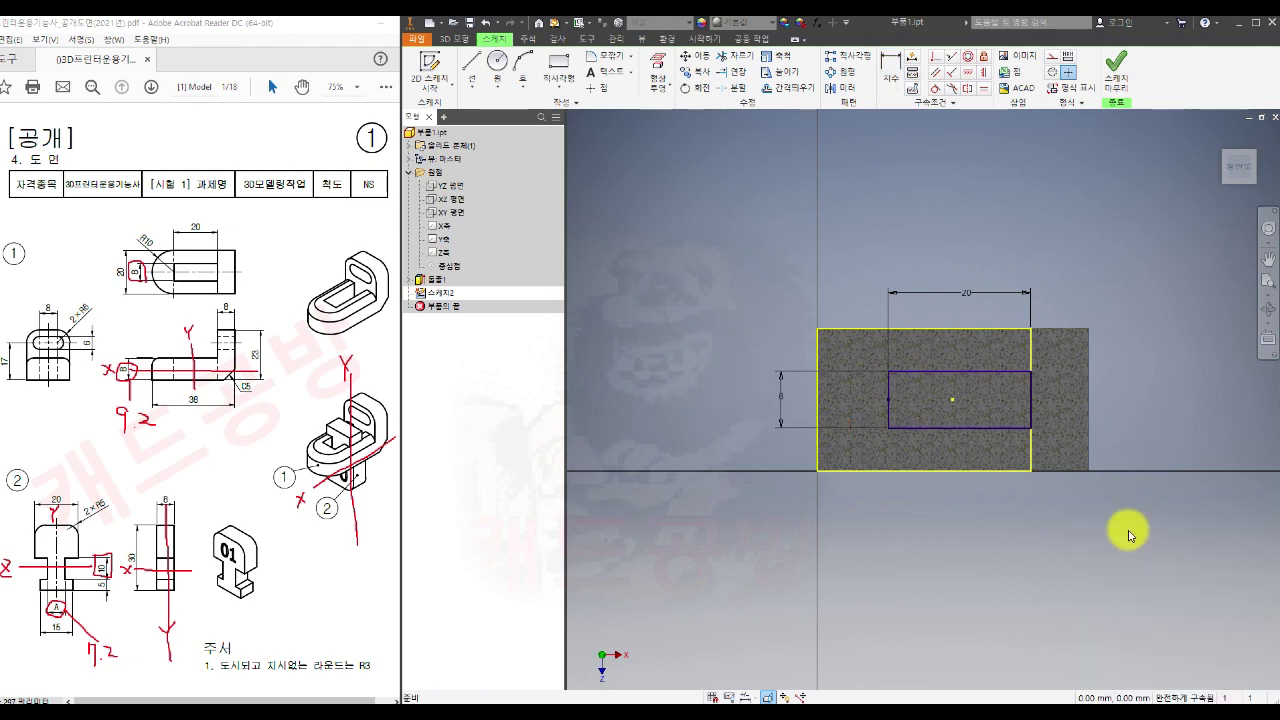
Step: Finish the sketch and cut the 20 by 8 mm rectangle through the base with an Extrude cut extending to the next face
left_click(1117, 72)
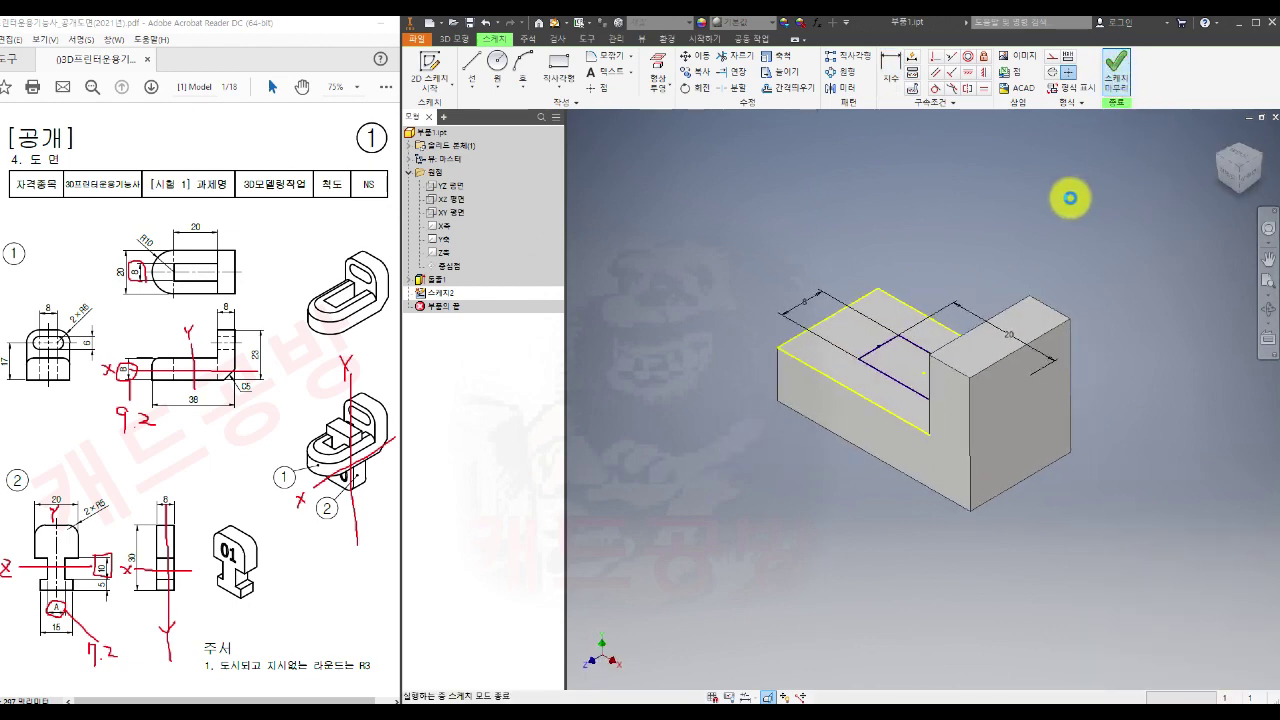
left_click(470, 62)
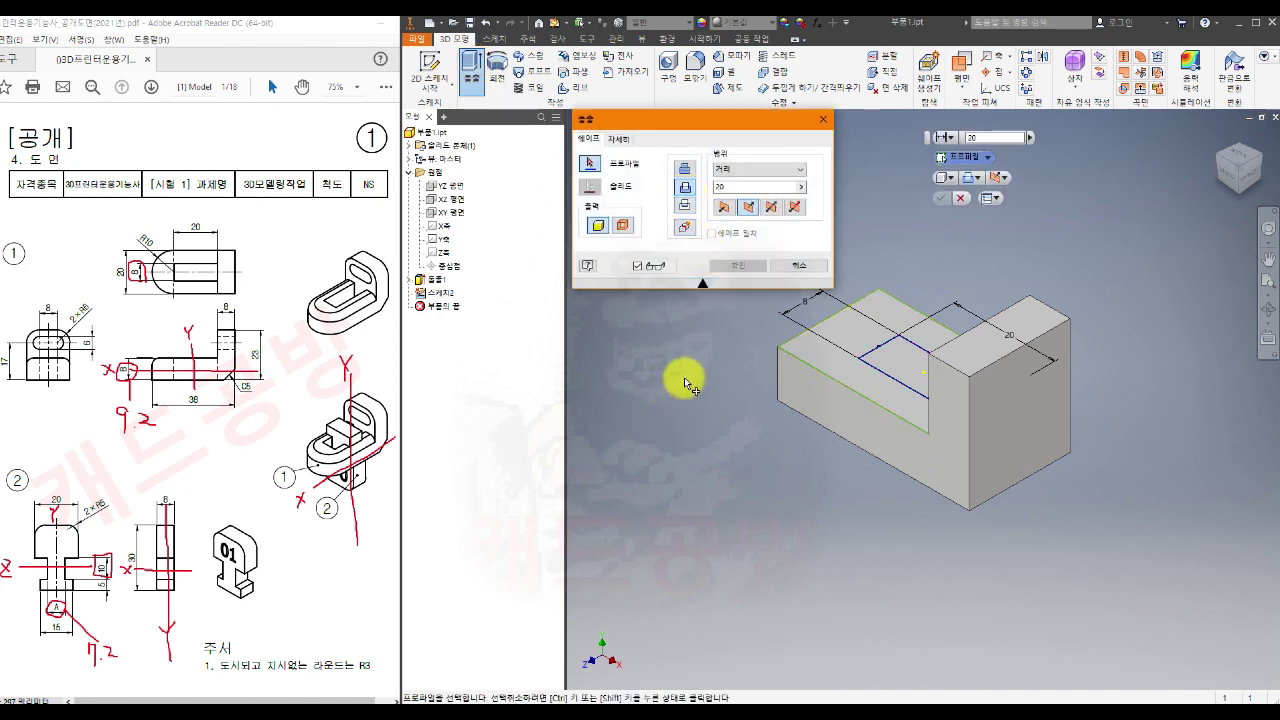
left_click(897, 360)
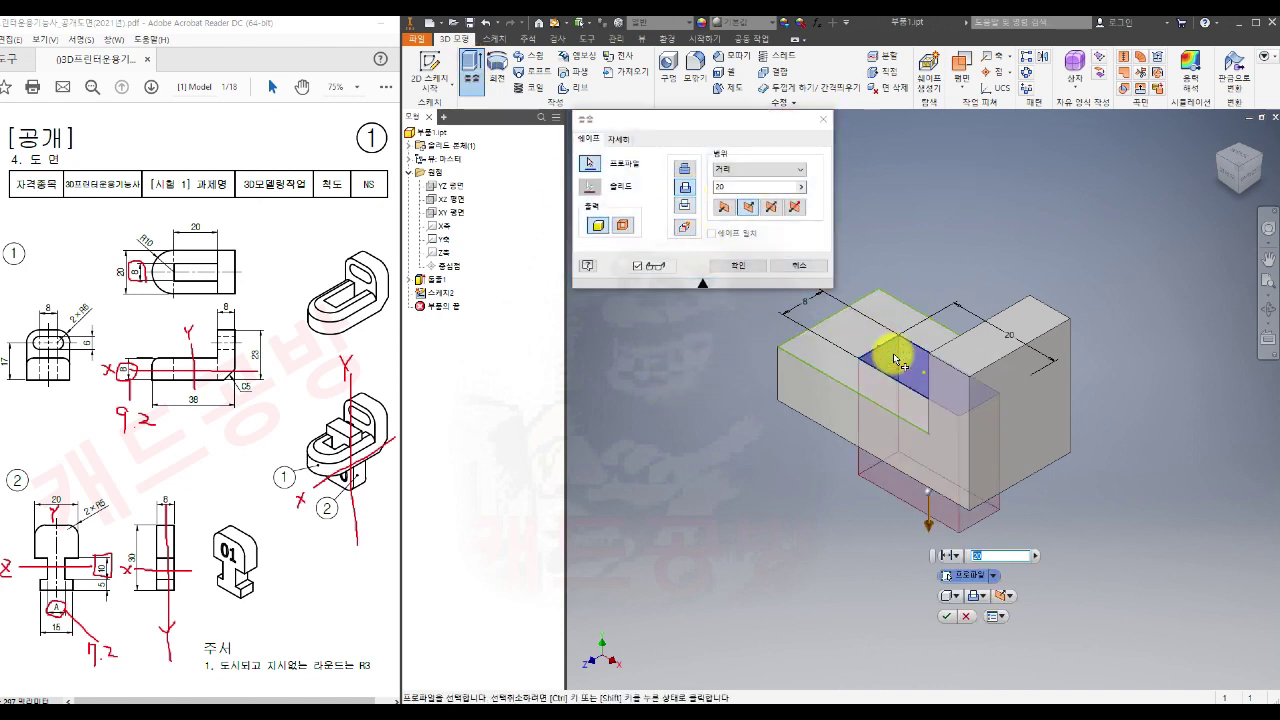
left_click(752, 170)
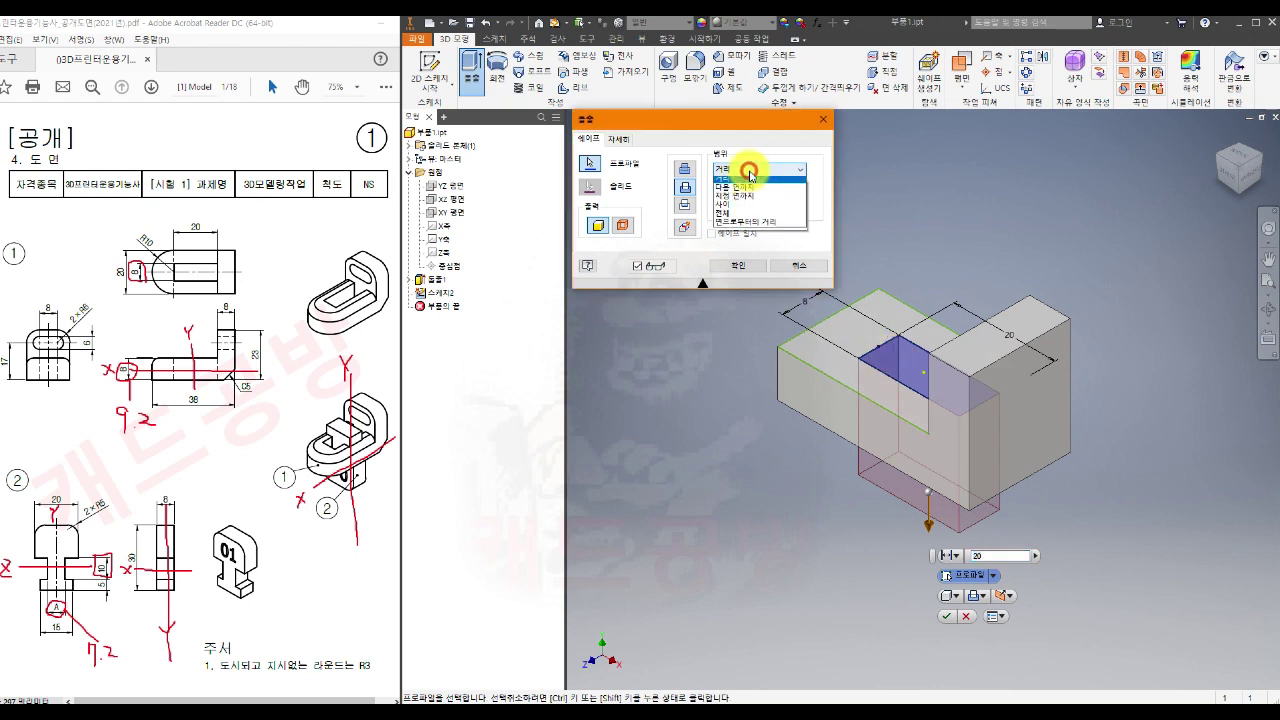
left_click(750, 189)
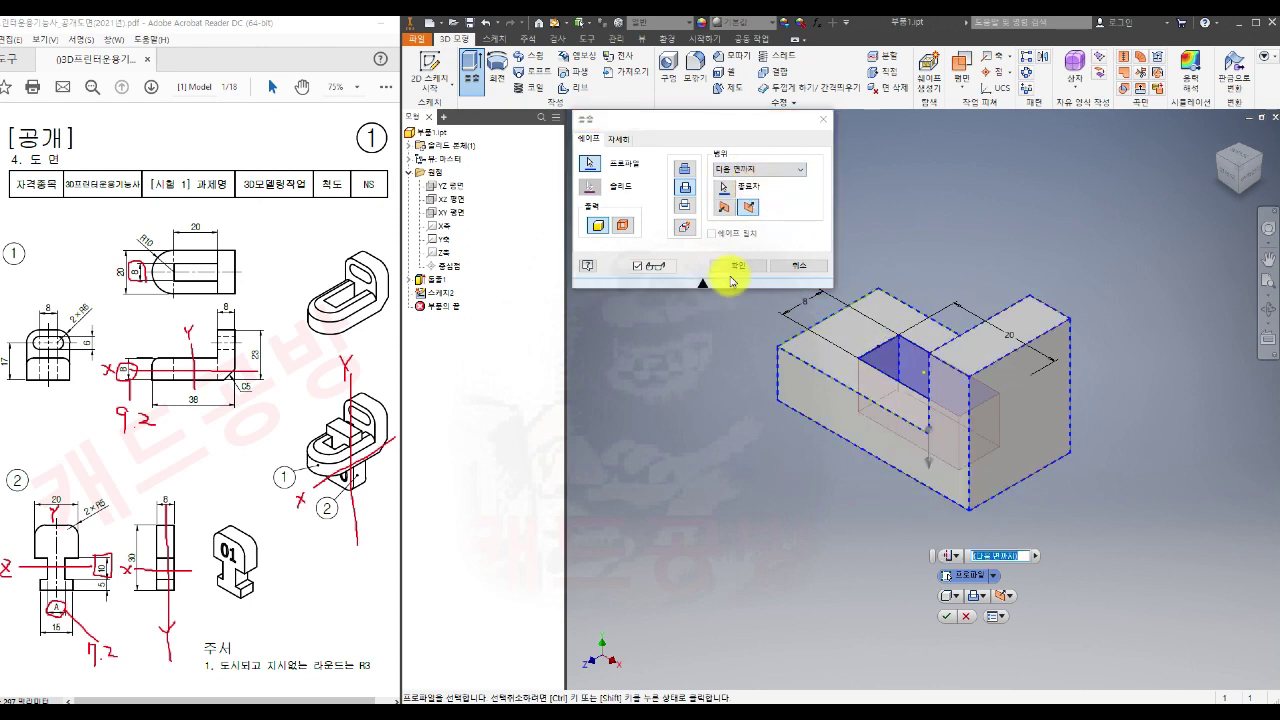
left_click(737, 265)
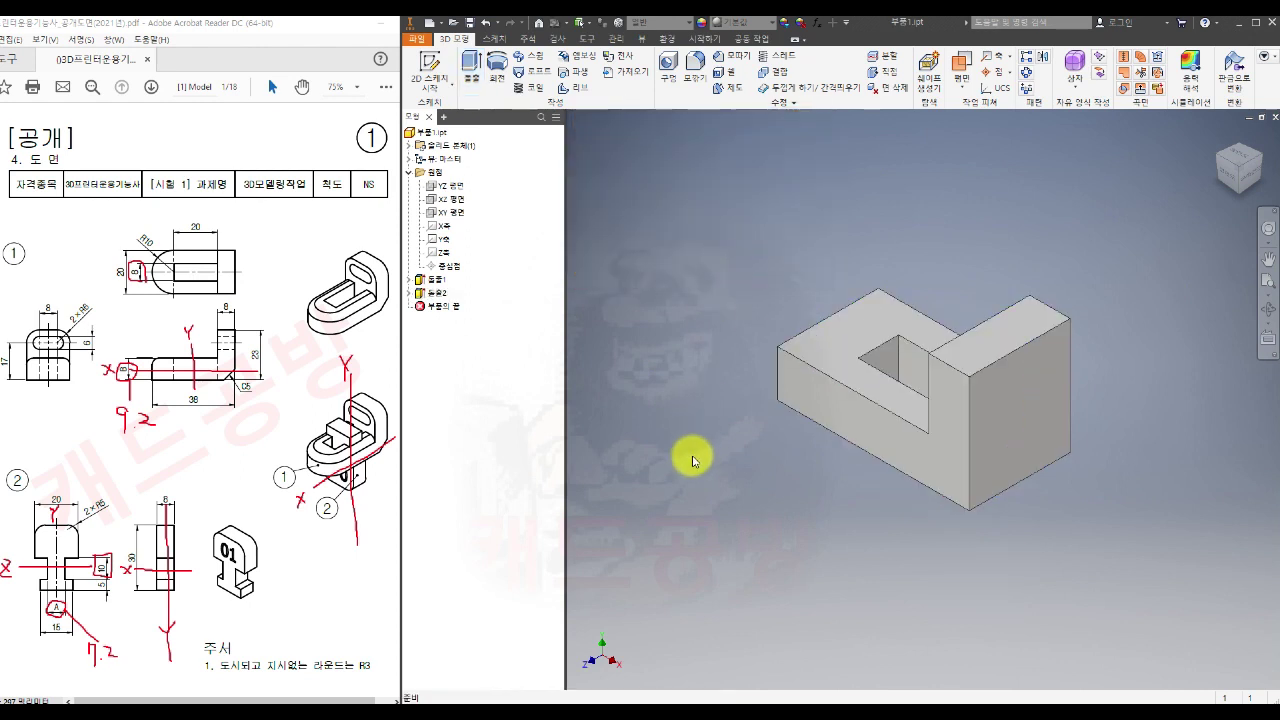
Step: Start a sketch on the upright's inner face and draw a horizontal centre-to-centre slot about 4.3 mm wide across its upper part
mouse_move(783, 509)
middle_mouse_down("shift")
mouse_move(840, 451)
mouse_move(918, 510)
mouse_move(883, 523)
middle_mouse_up("shift")
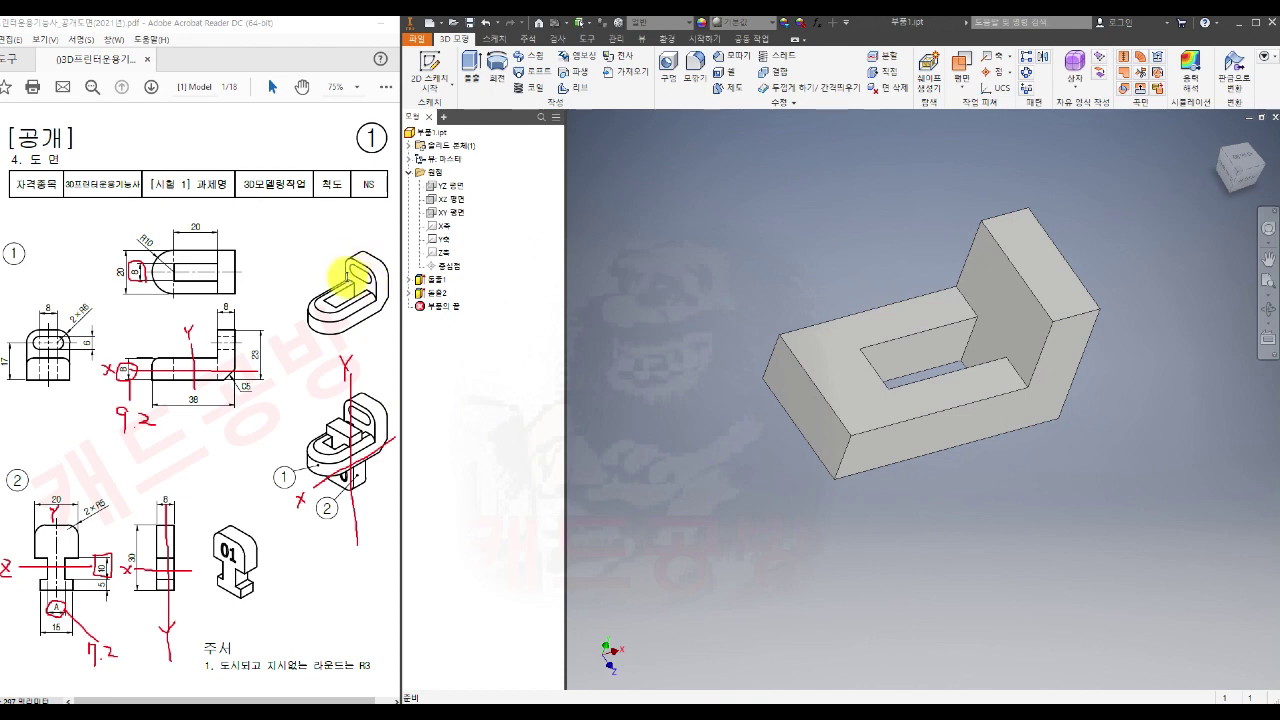
left_click(1004, 303)
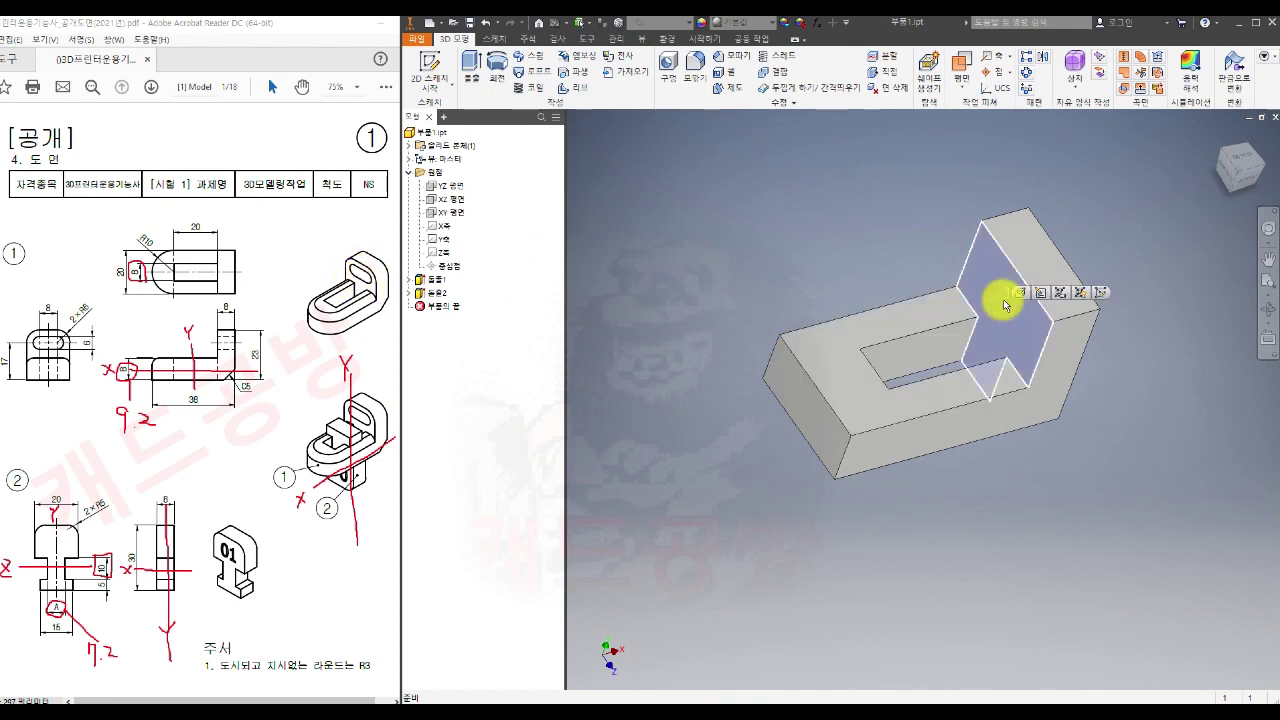
left_click(430, 65)
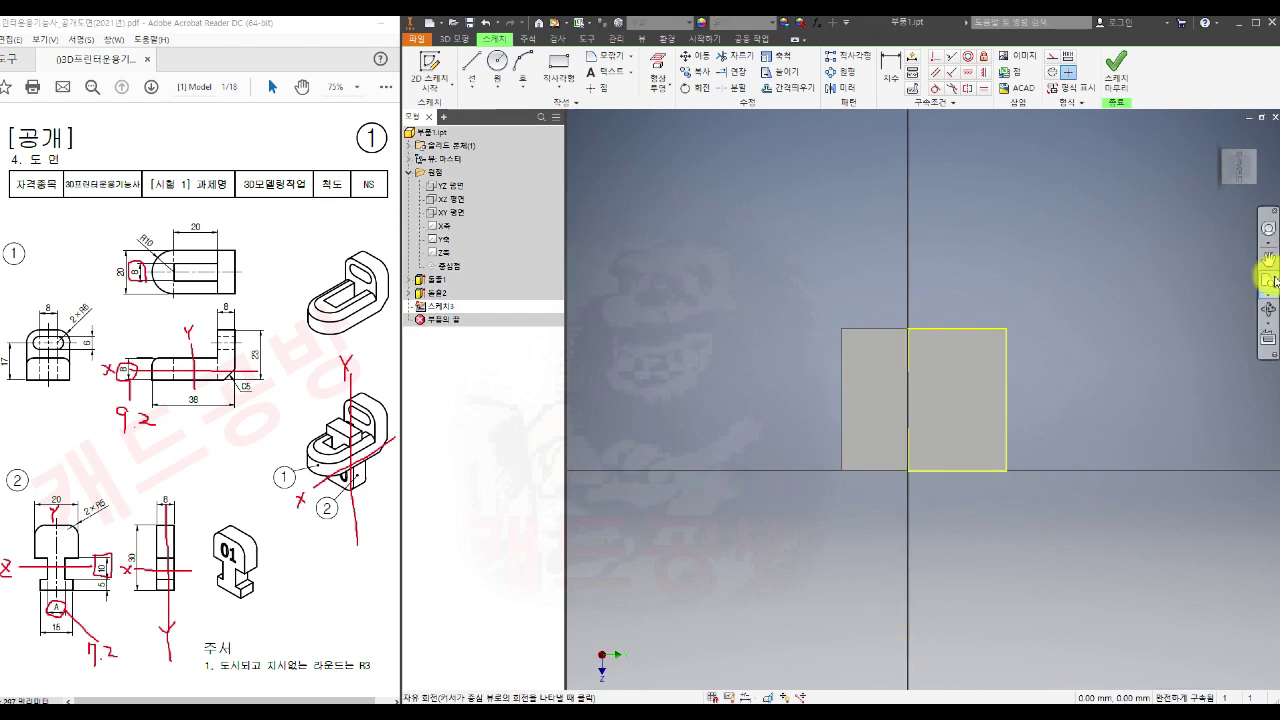
left_click(1252, 133)
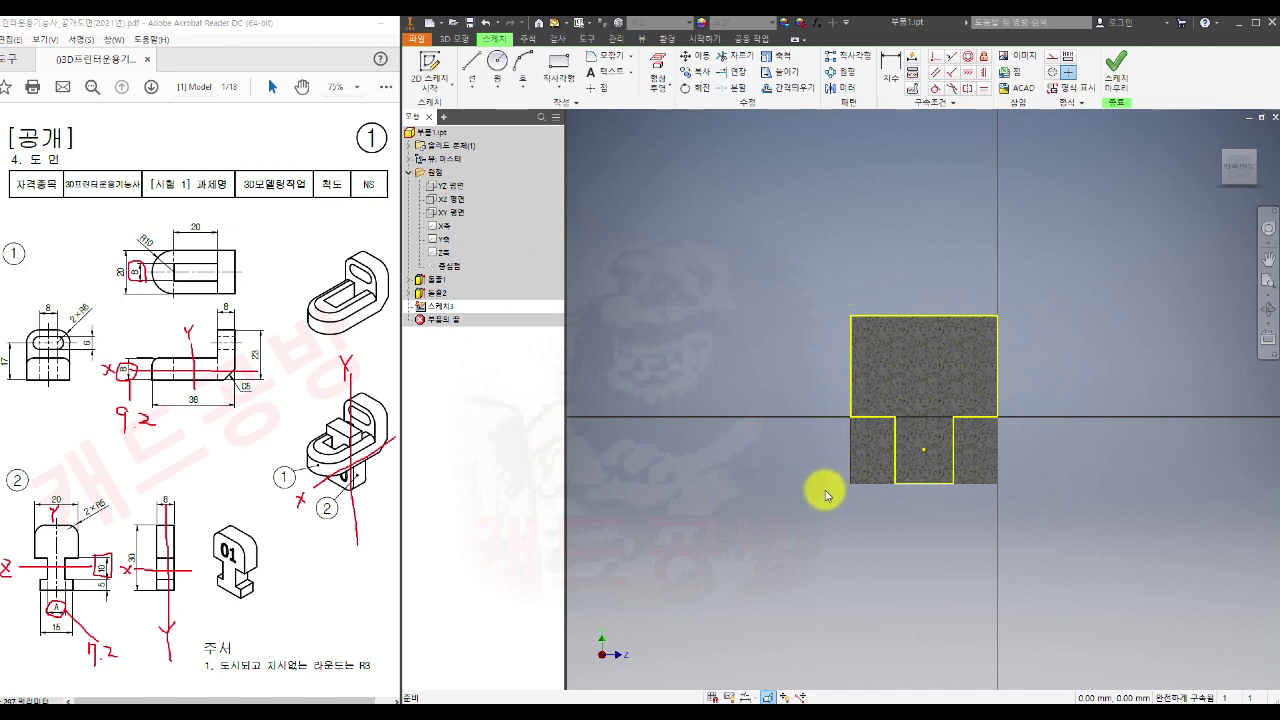
left_click(560, 82)
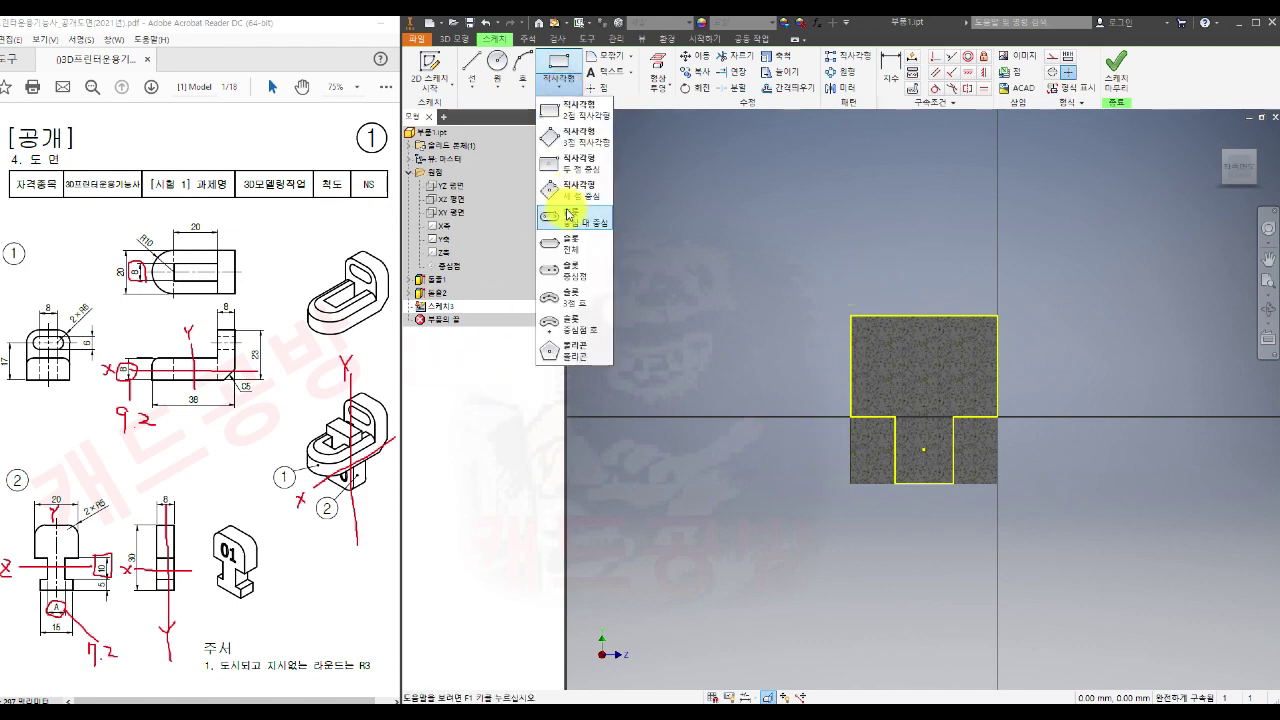
left_click(569, 224)
left_click(873, 366)
left_click(978, 366)
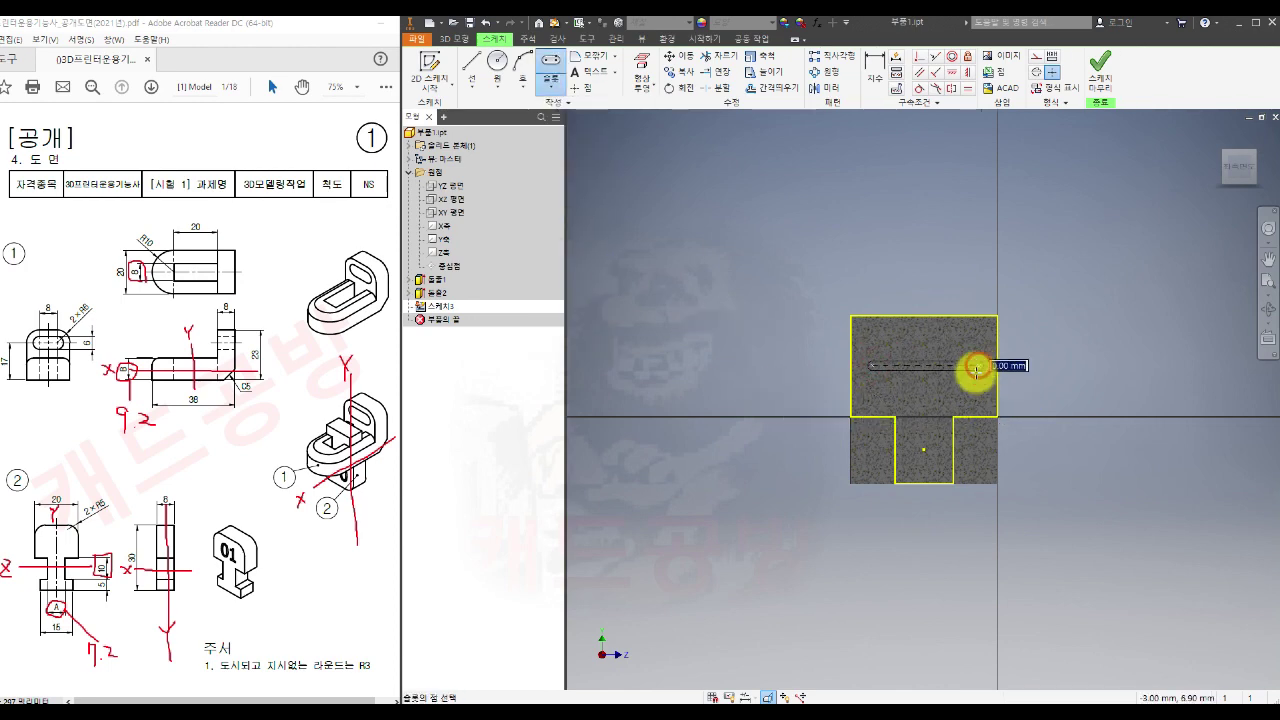
left_click(977, 381)
key("Escape")
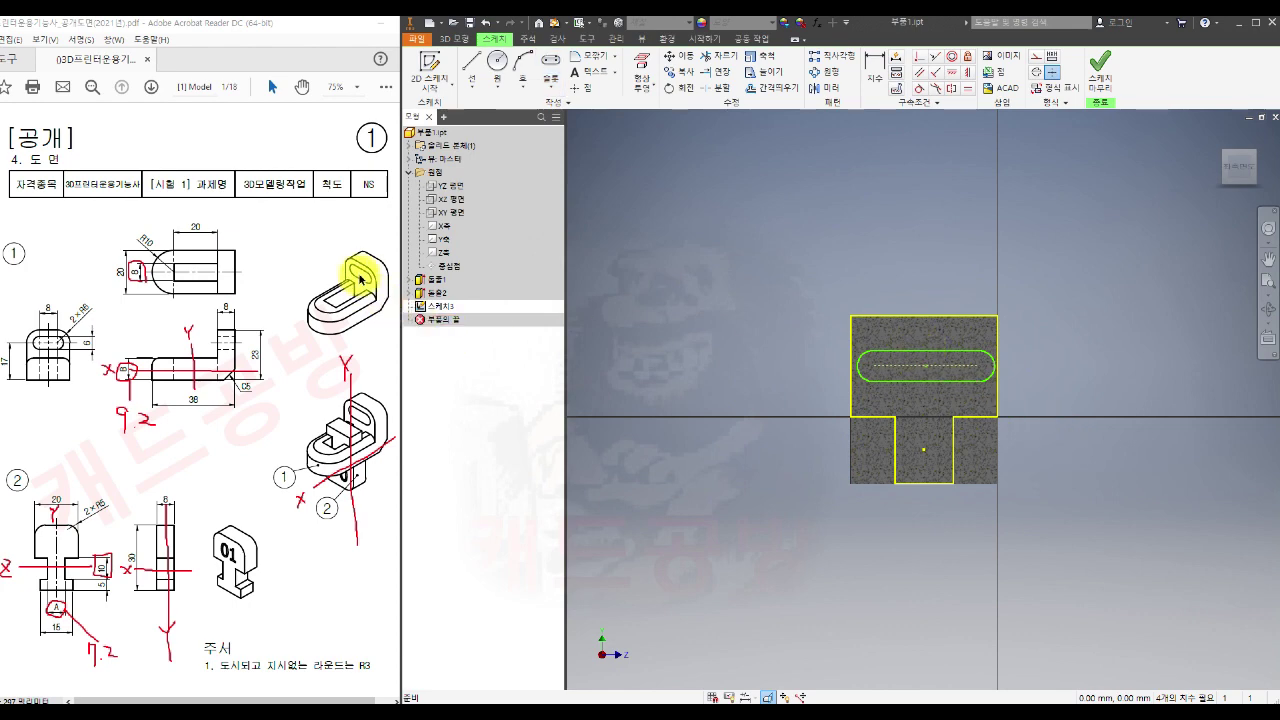
Step: Align the slot's midpoint vertically with the projected origin point
left_click(967, 73)
left_click(927, 367)
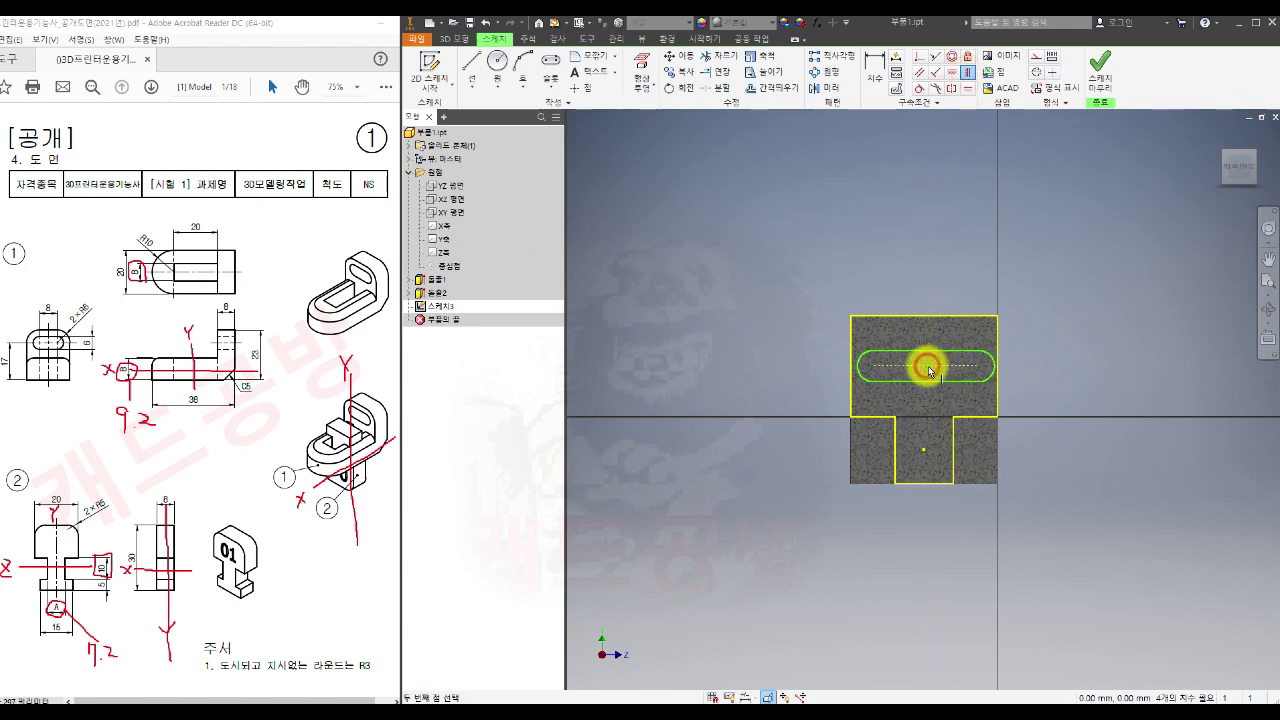
left_click(926, 455)
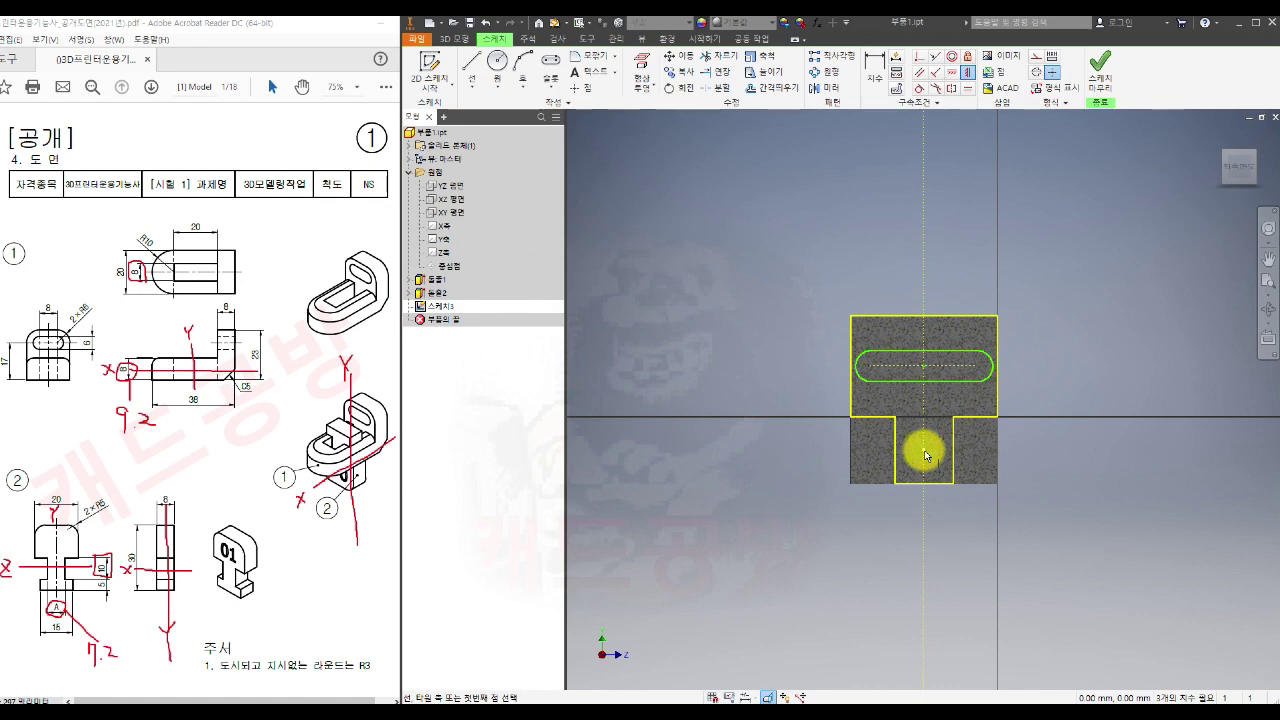
key("Escape")
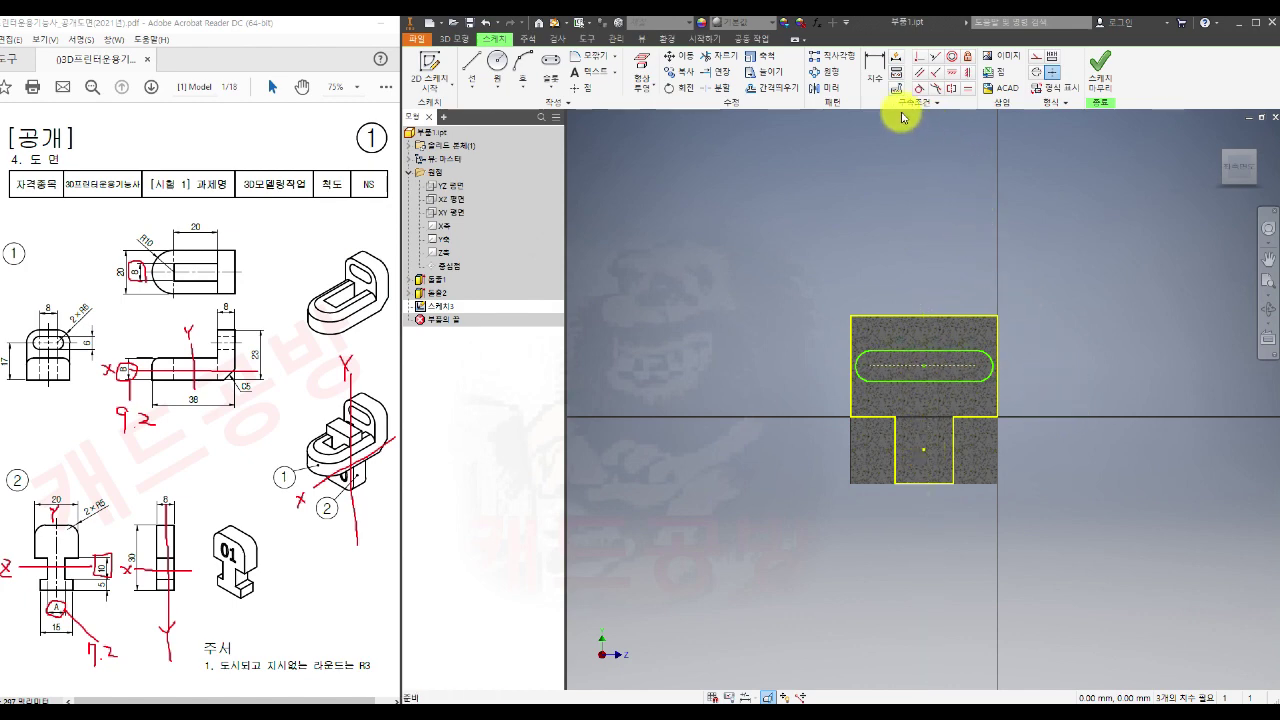
Step: Dimension the slot's width between its two straight edges as 6 mm
left_click(873, 73)
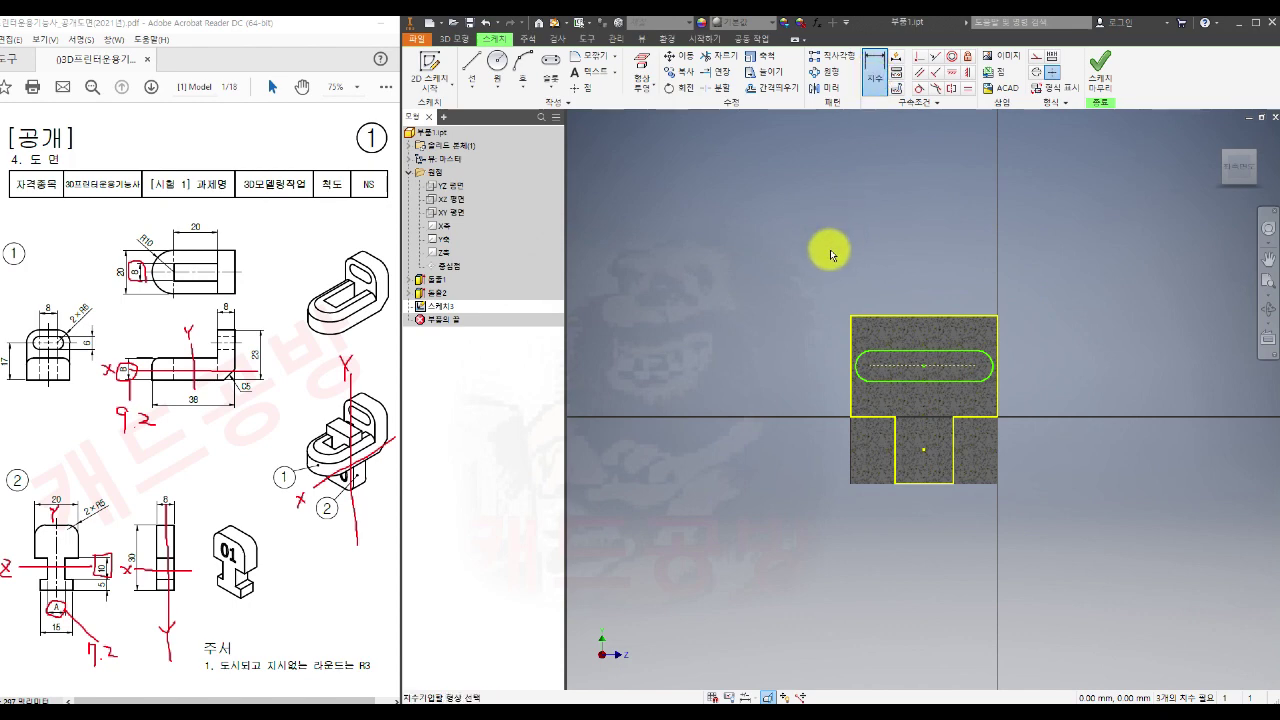
left_click(918, 353)
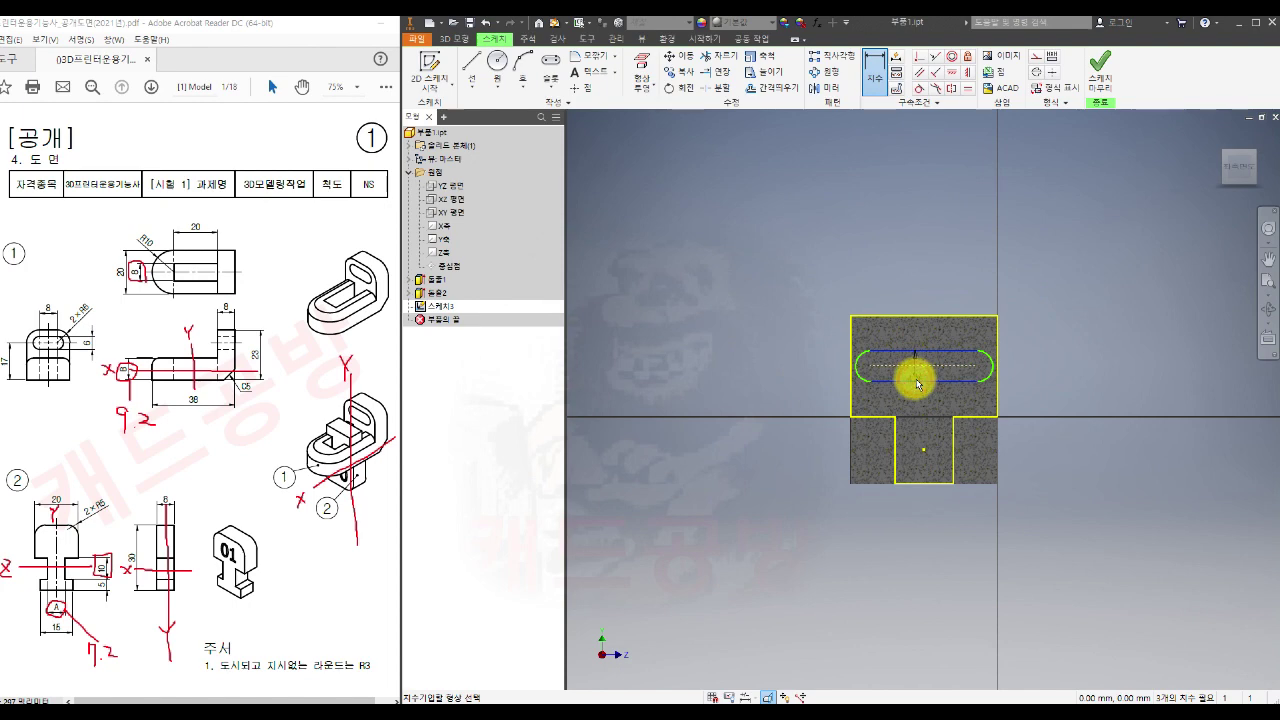
left_click(918, 382)
left_click(1065, 357)
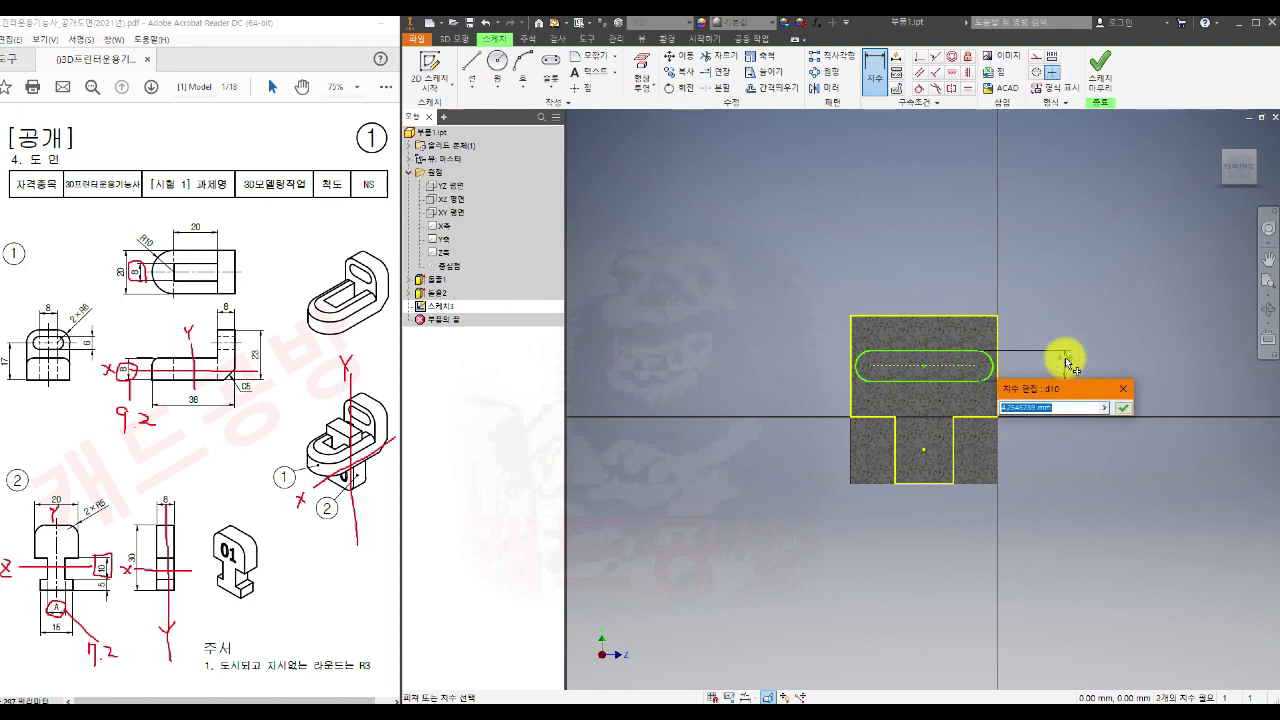
key("Return")
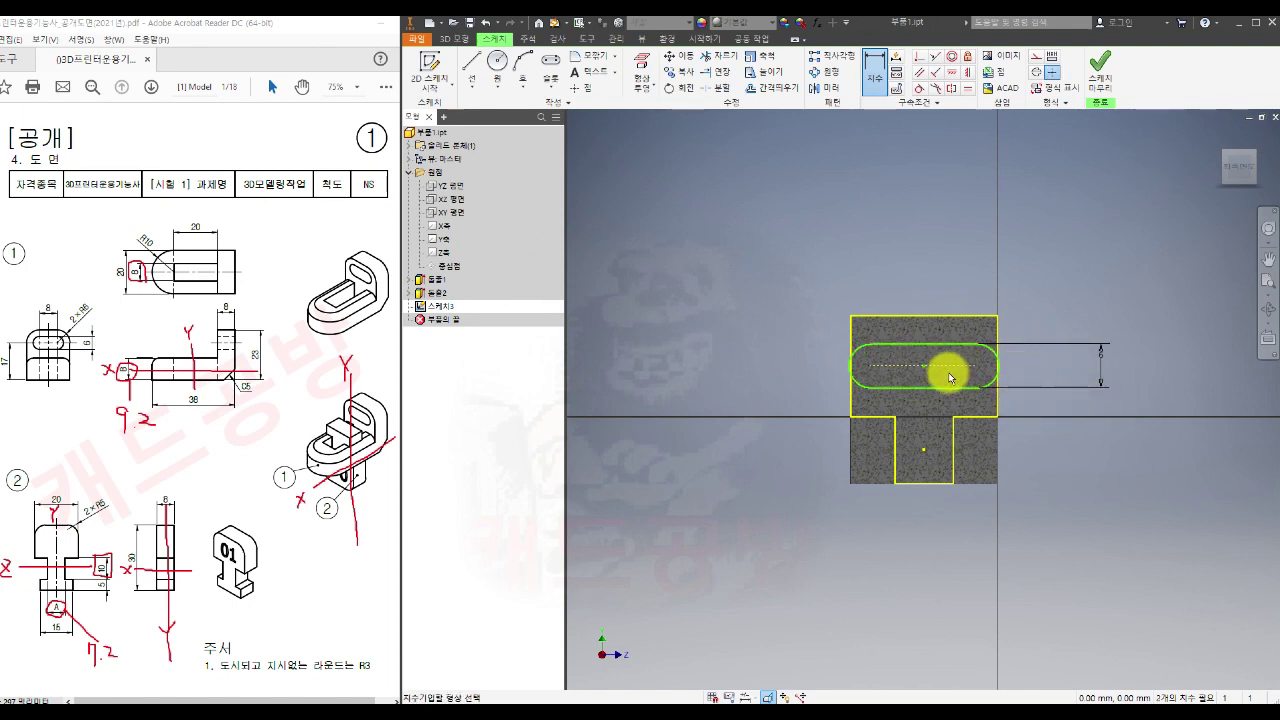
Step: Dimension the distance between the slot's two arc centres as 8 mm
left_click(871, 367)
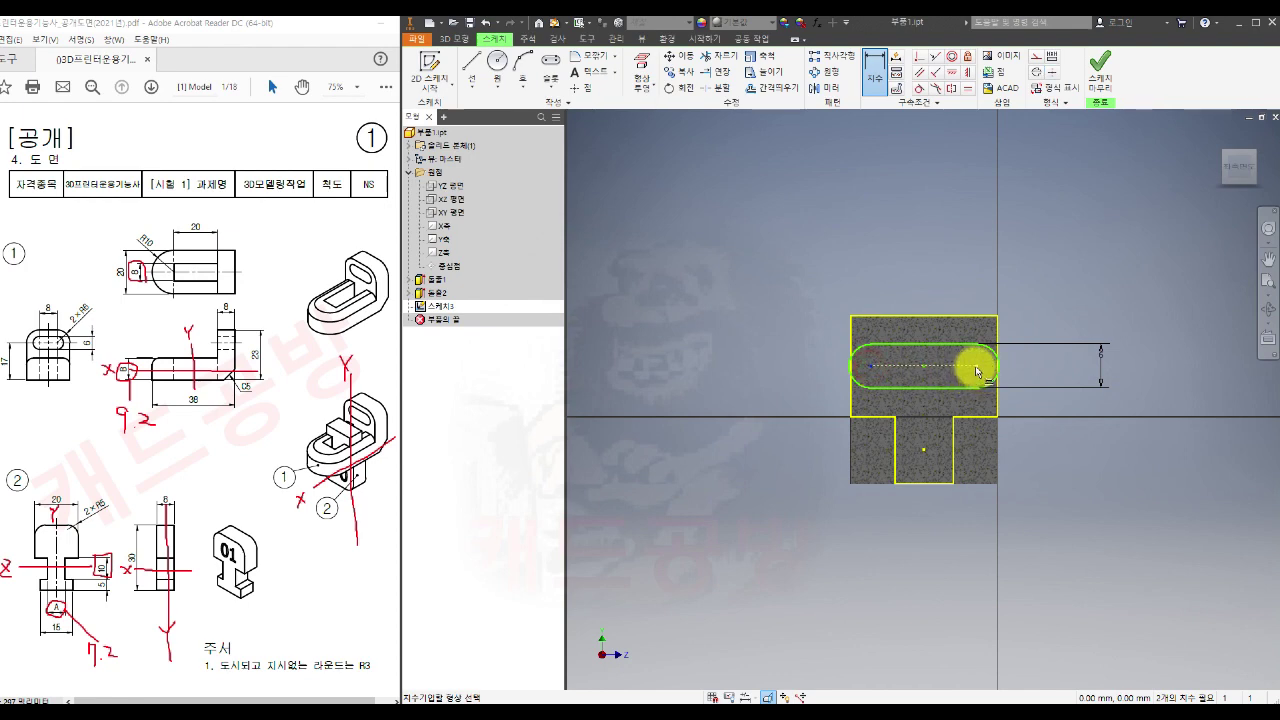
left_click(977, 369)
left_click(930, 286)
type("8")
key("Return")
Step: Dimension the height of the slot's centreline above the body's bottom edge as 17 mm
left_click(908, 370)
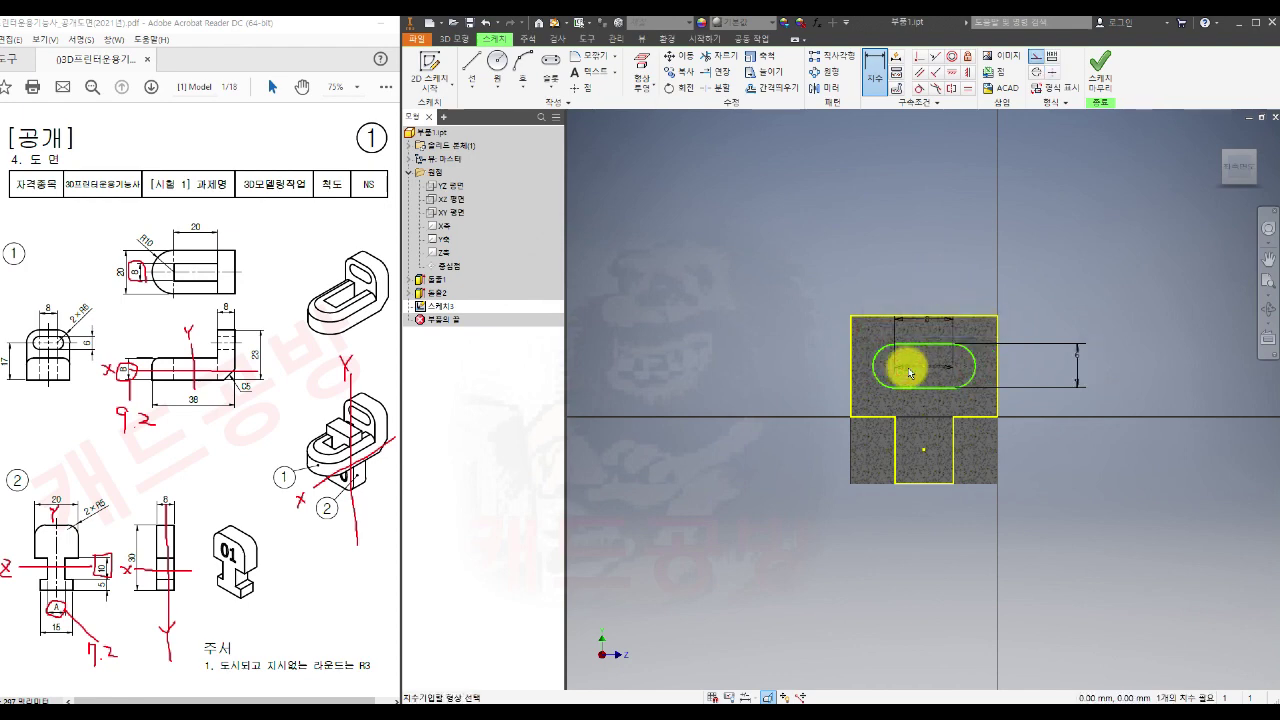
left_click(900, 482)
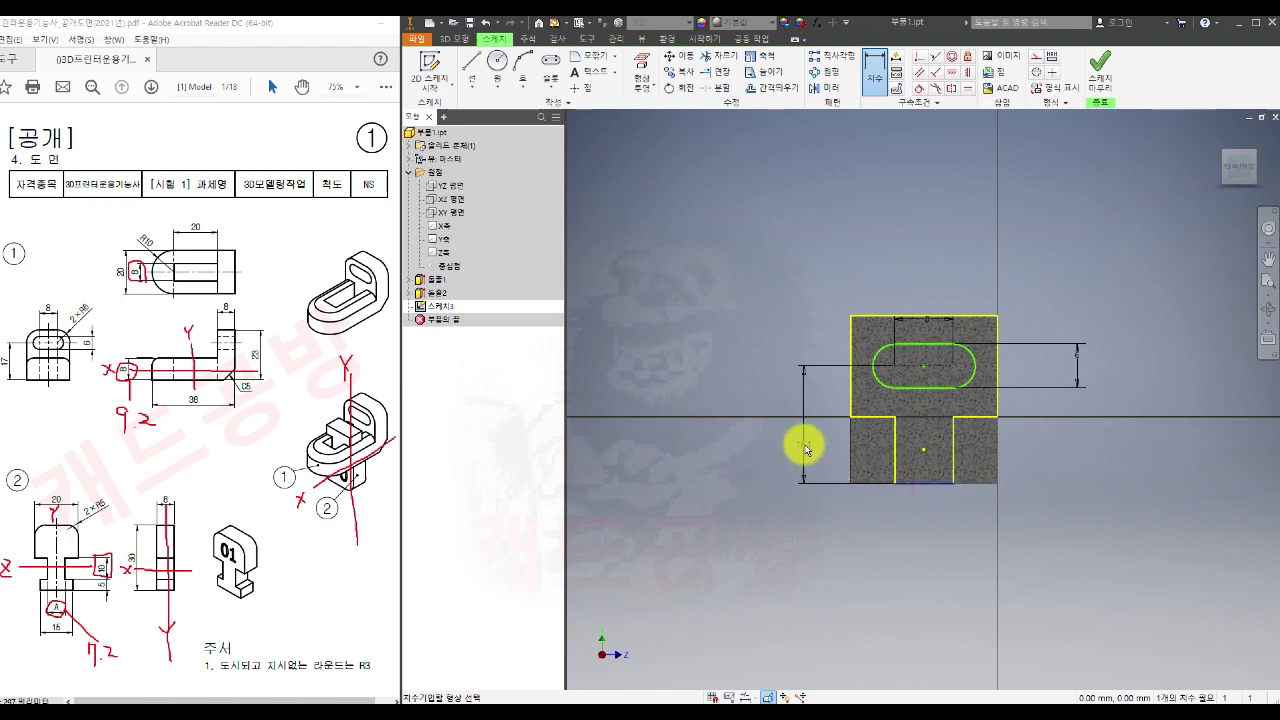
left_click(805, 448)
type("19")
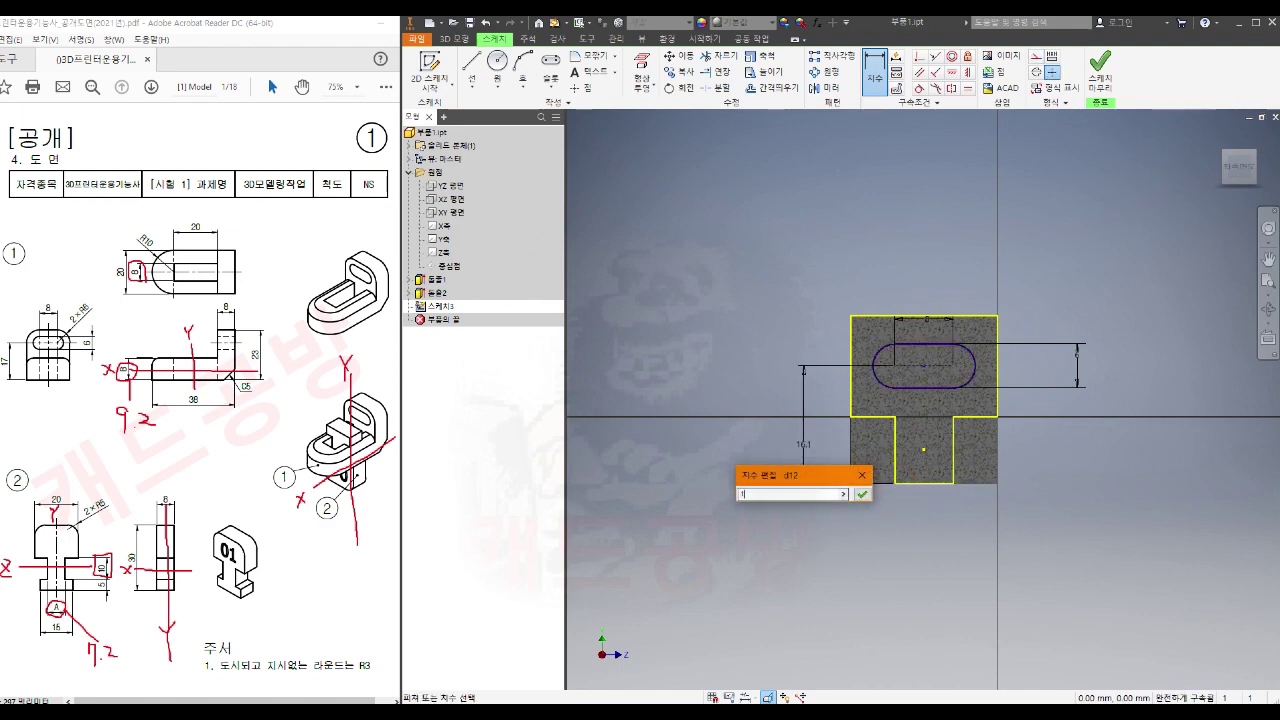
key("Return")
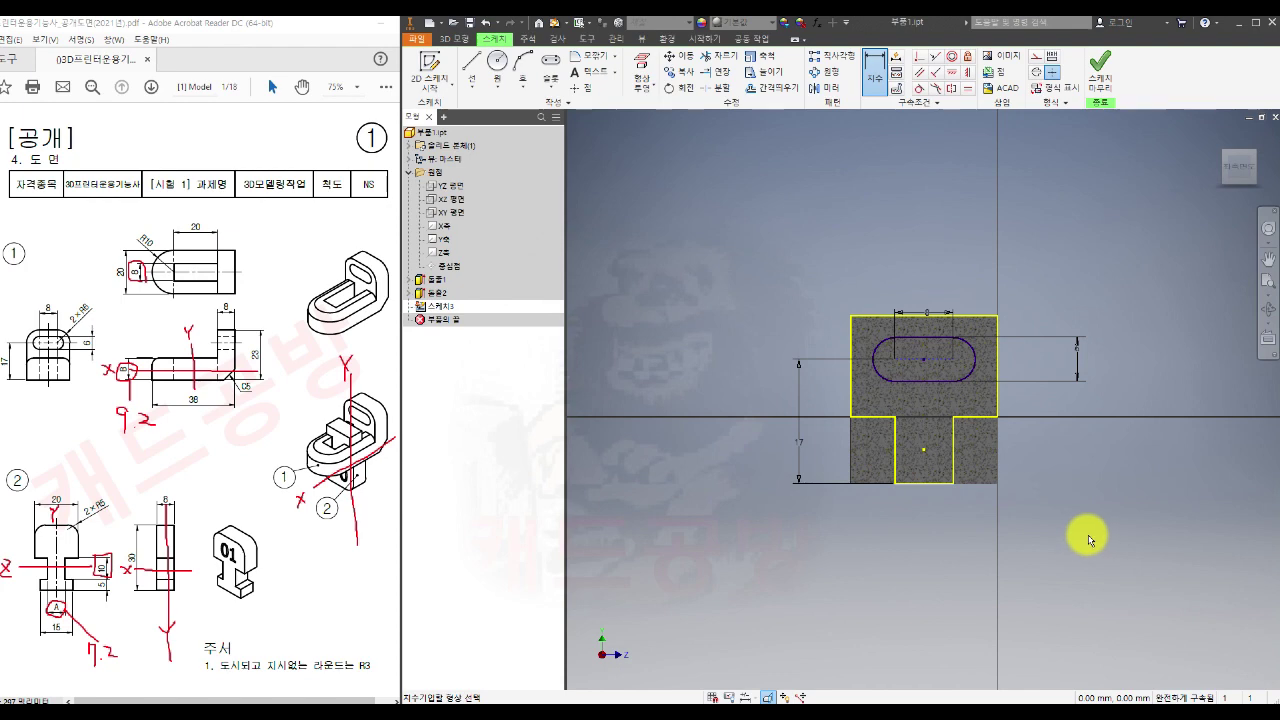
Step: Finish the sketch and cut the rounded slot through the upright with an Extrude cut extending to the next face
left_click(1097, 78)
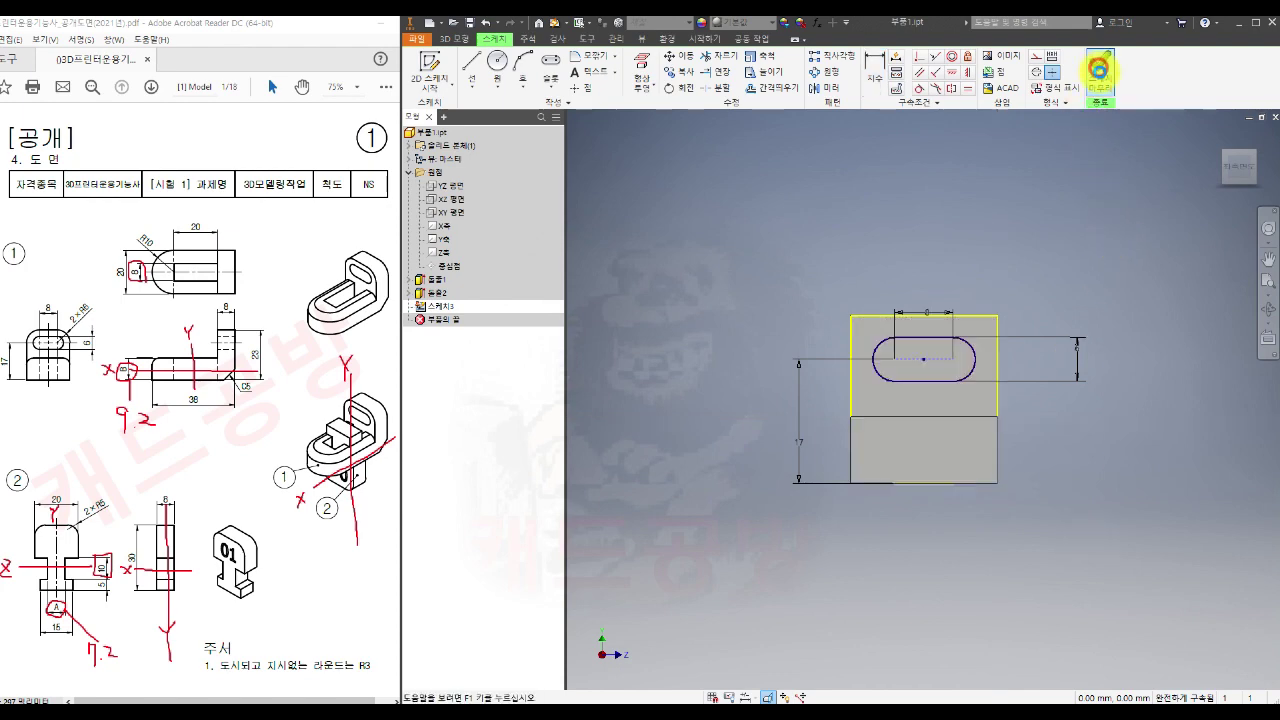
left_click(470, 70)
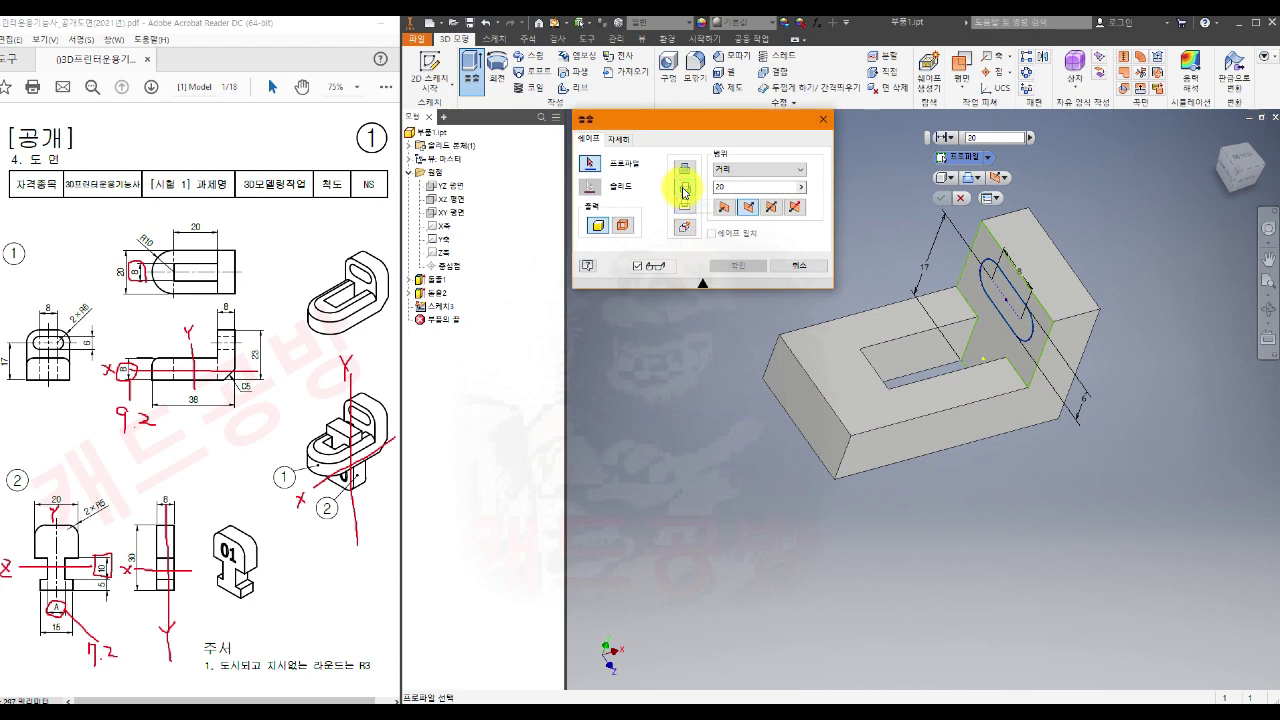
left_click(1013, 303)
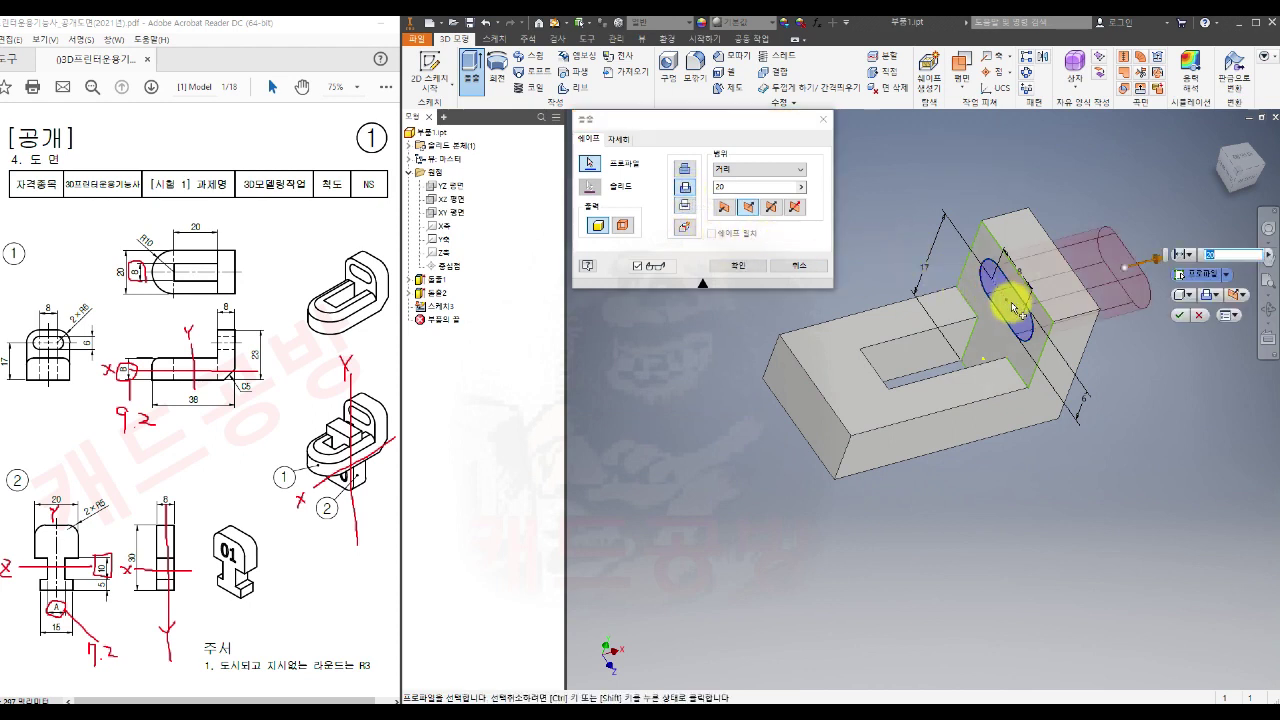
left_click(740, 170)
left_click(741, 192)
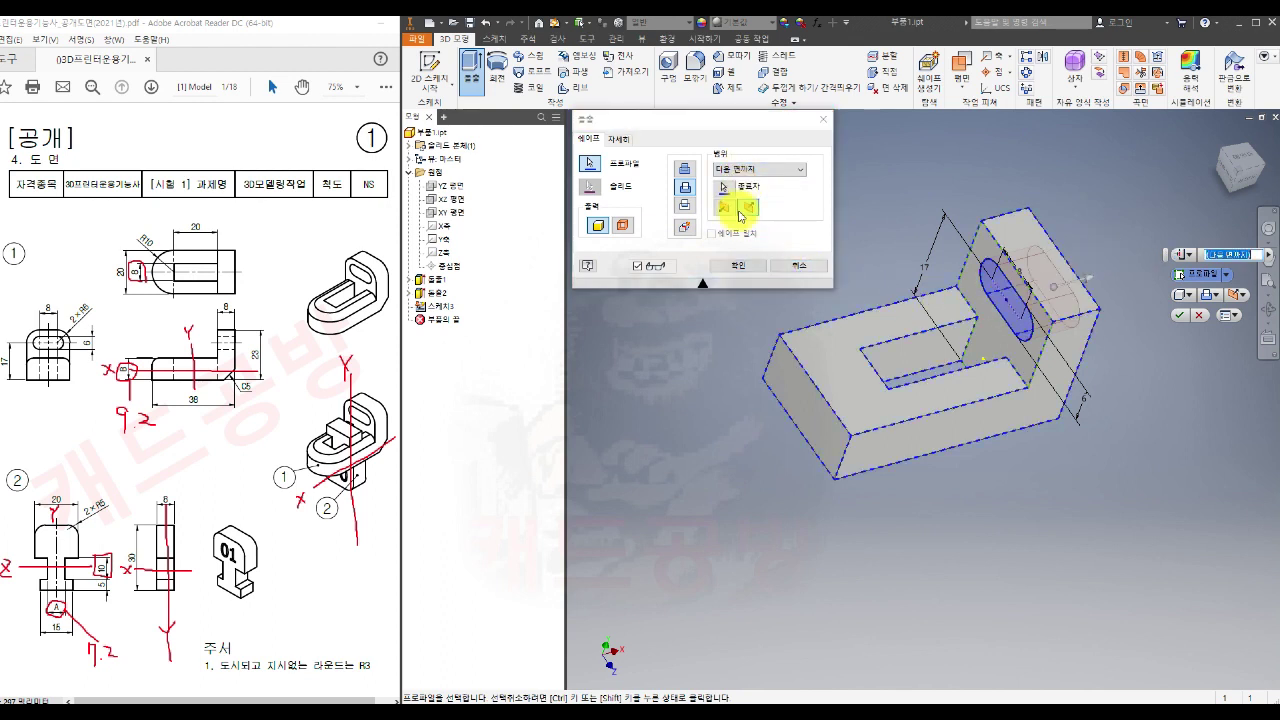
left_click(738, 265)
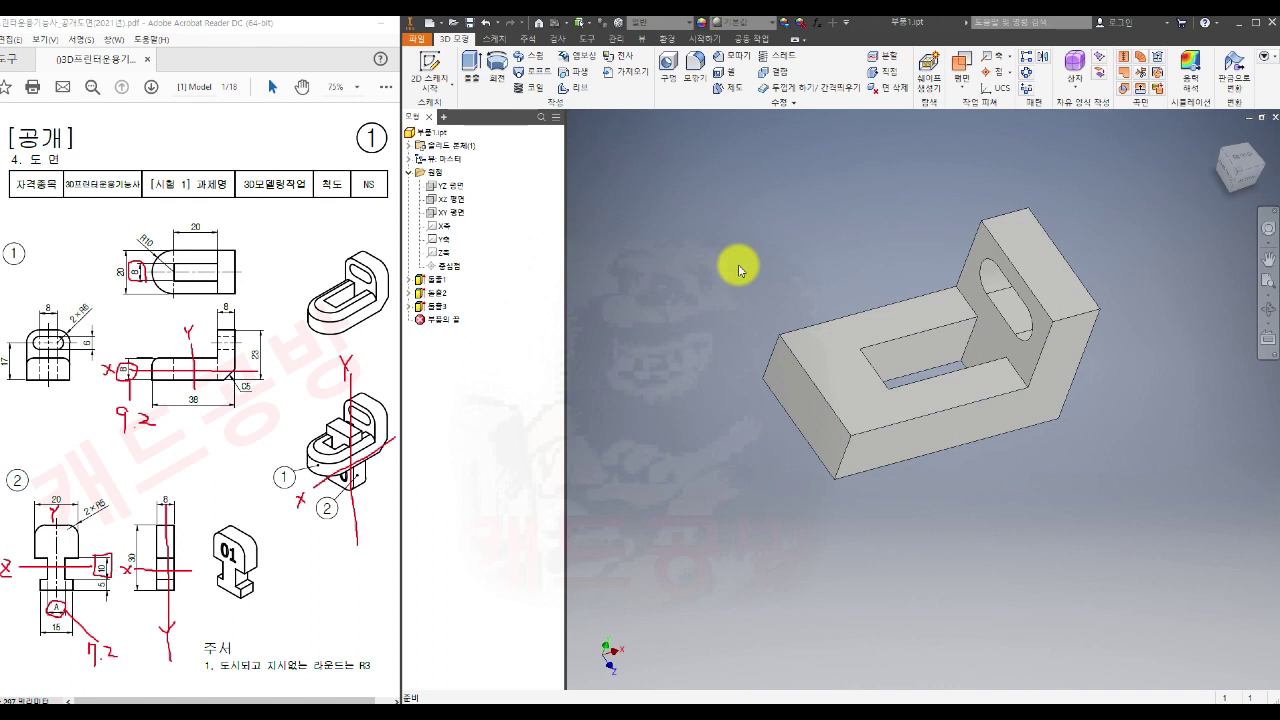
Step: Chamfer the bottom outer edge below the upright with a distance of 5 mm
left_click(1230, 135)
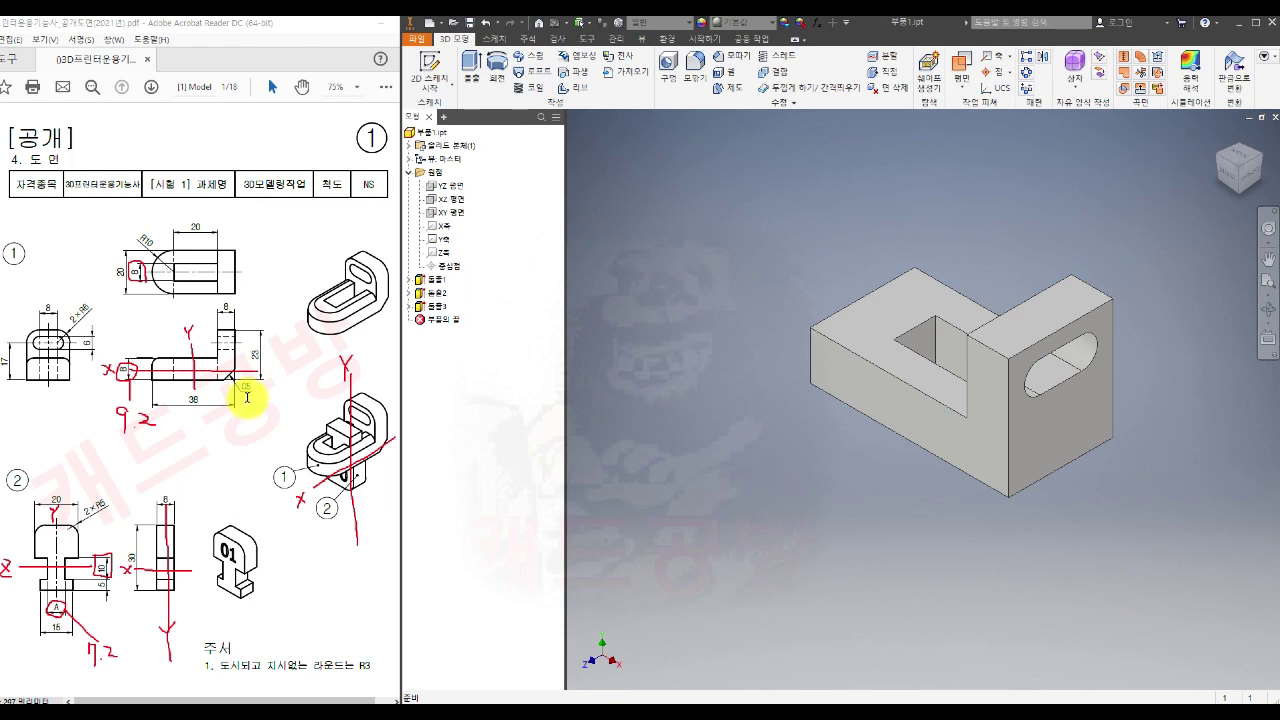
left_click(731, 57)
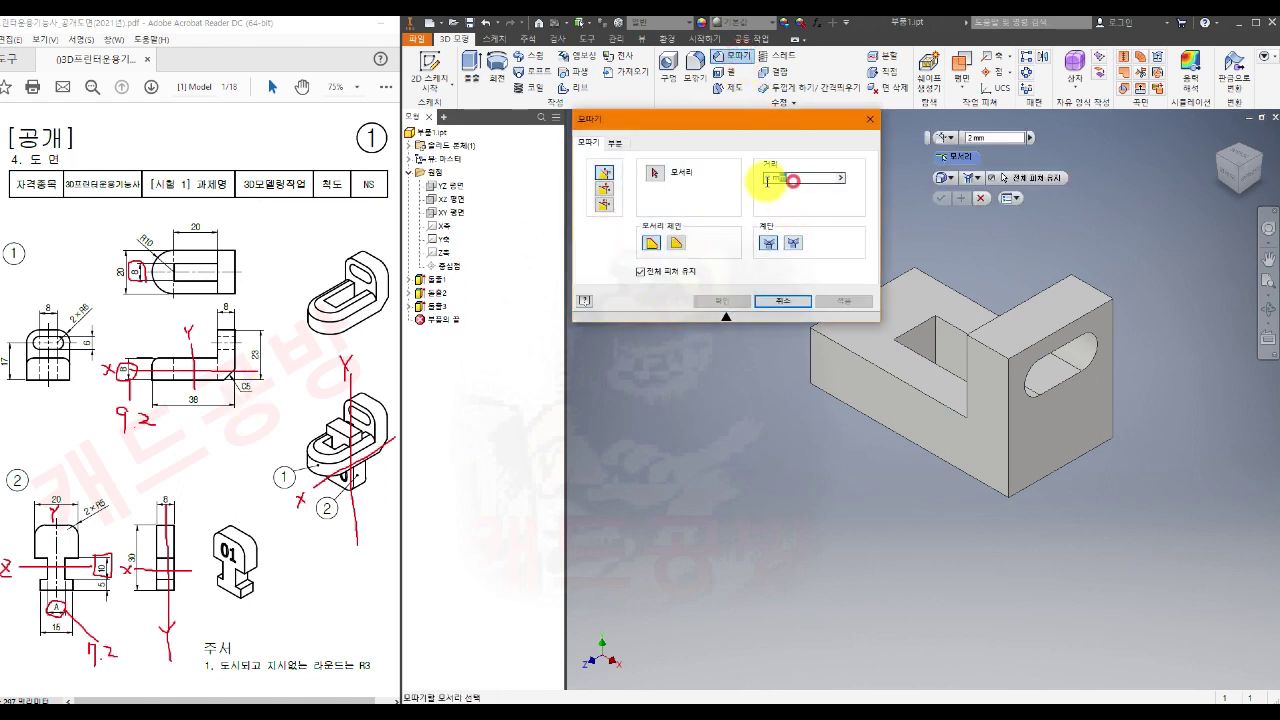
type("5")
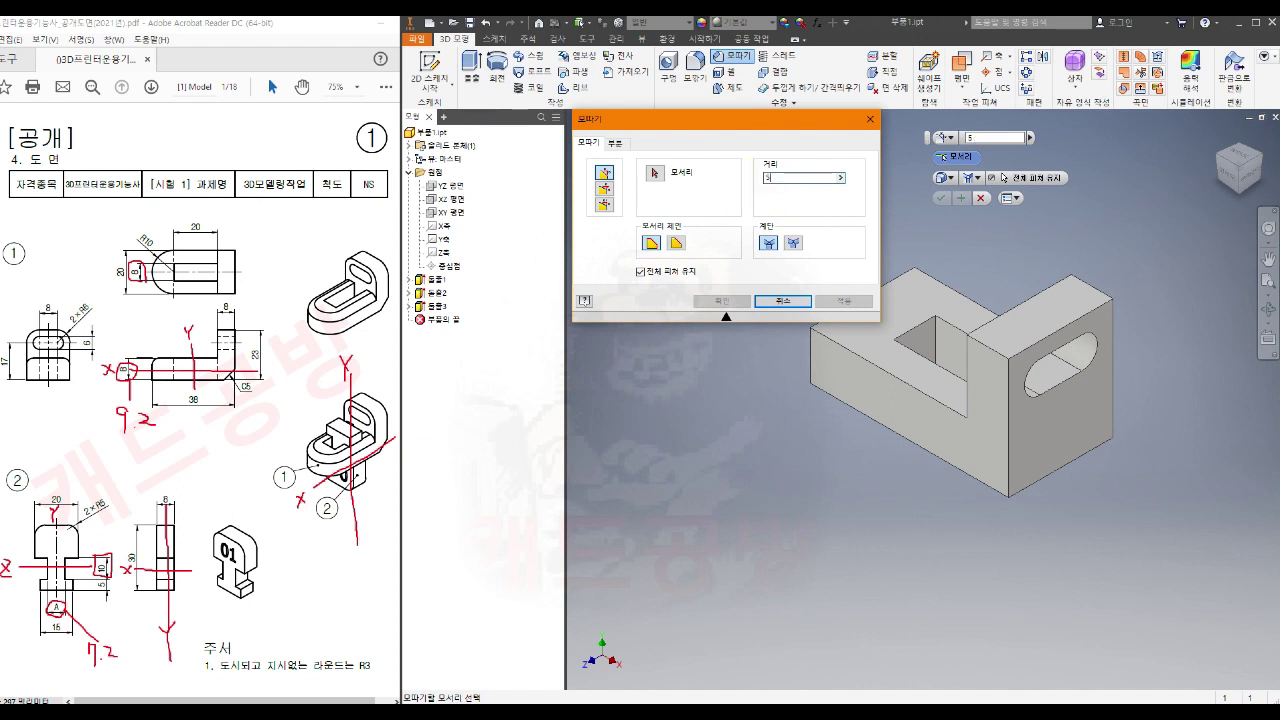
left_click(1074, 462)
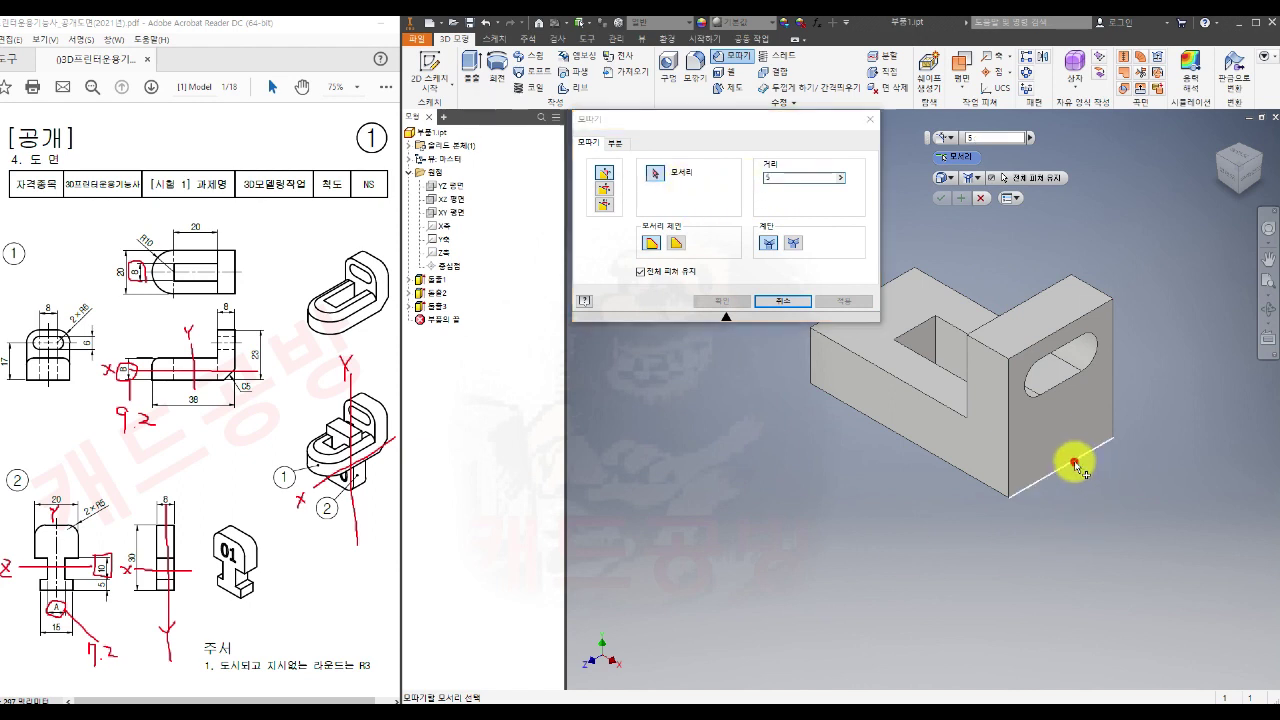
left_click(722, 302)
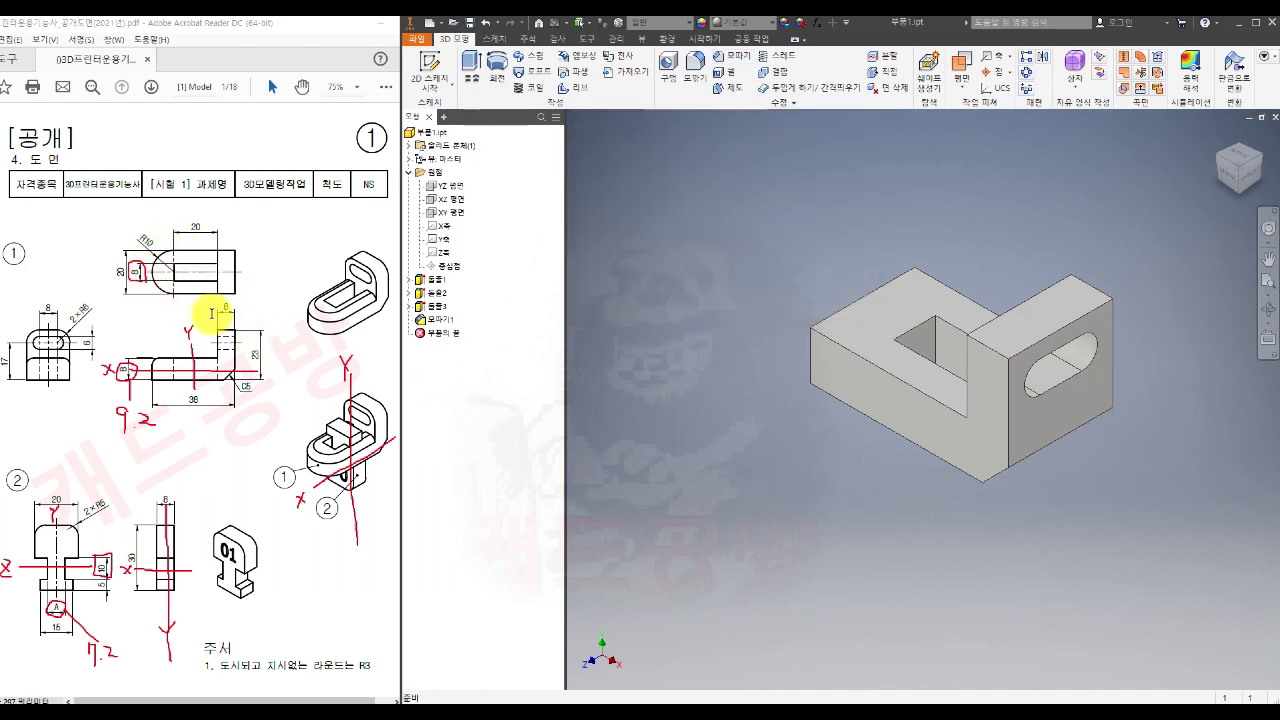
Step: Apply a full round fillet to the free end of the base, using its two side faces and the end face as centre
left_click(698, 70)
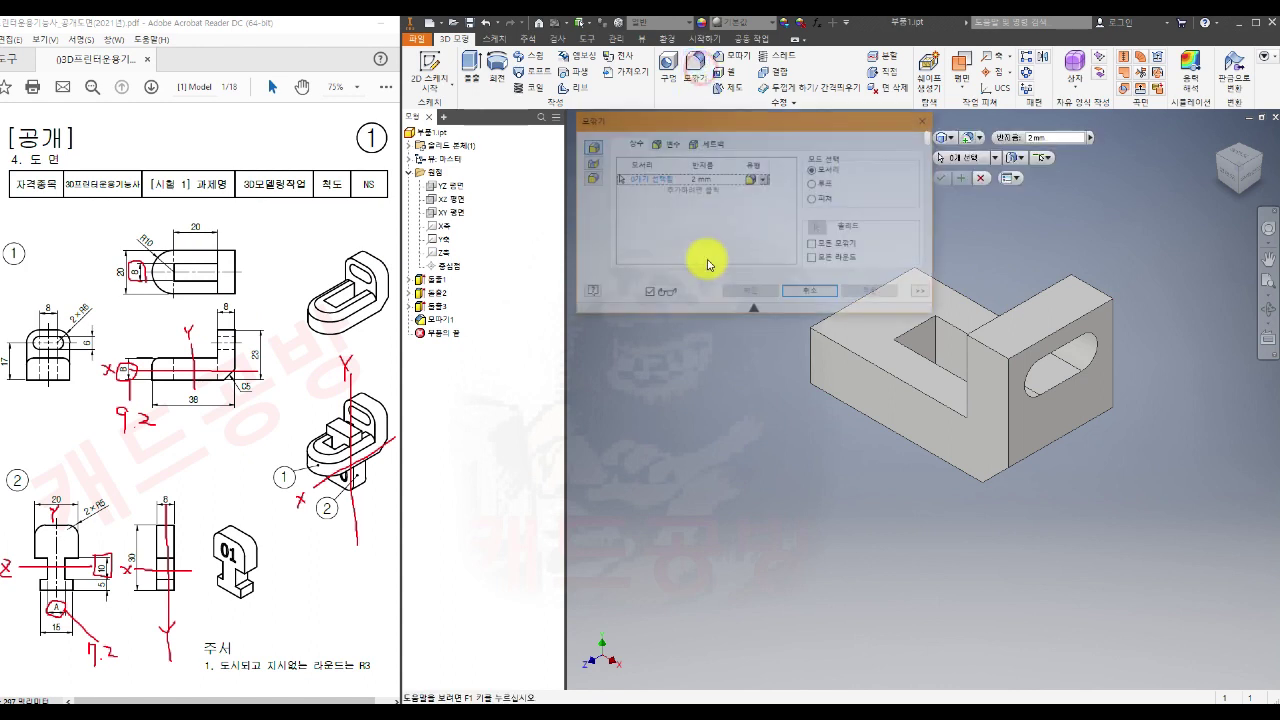
left_click(589, 178)
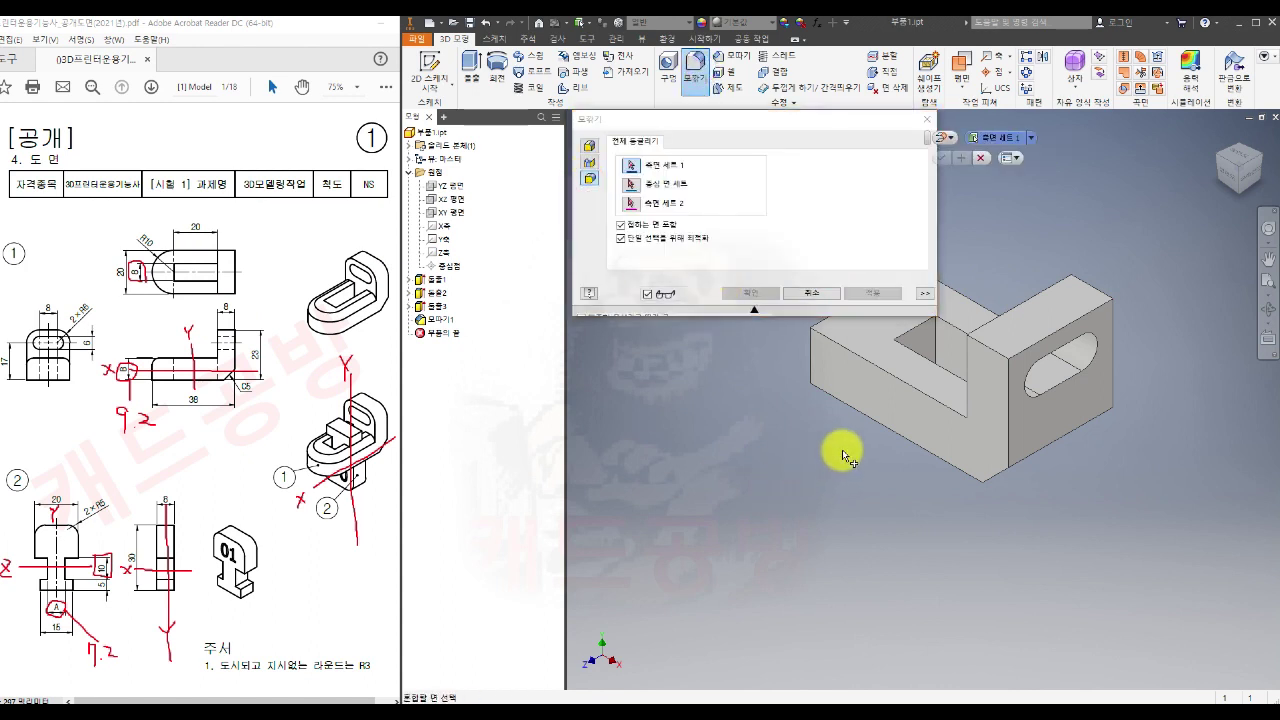
left_click(846, 391)
middle_click_drag(846, 391, 1023, 589, "shift")
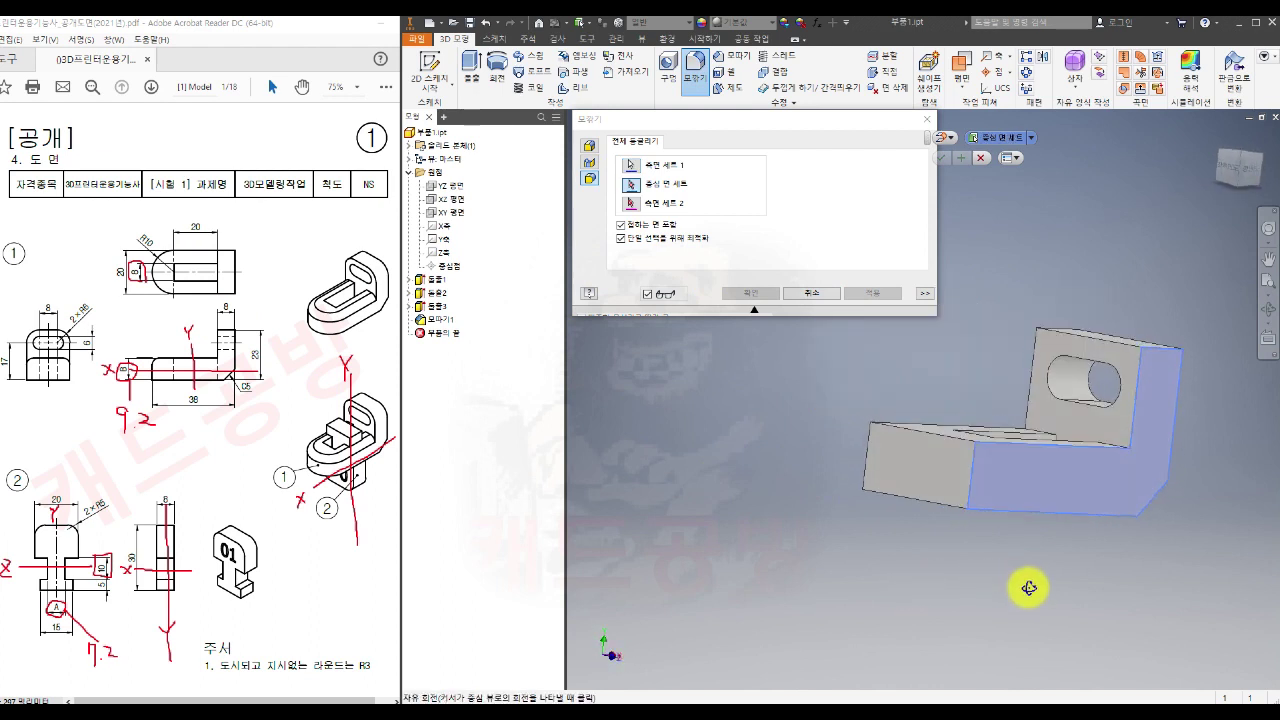
left_click(909, 476)
middle_click_drag(909, 476, 951, 572, "shift")
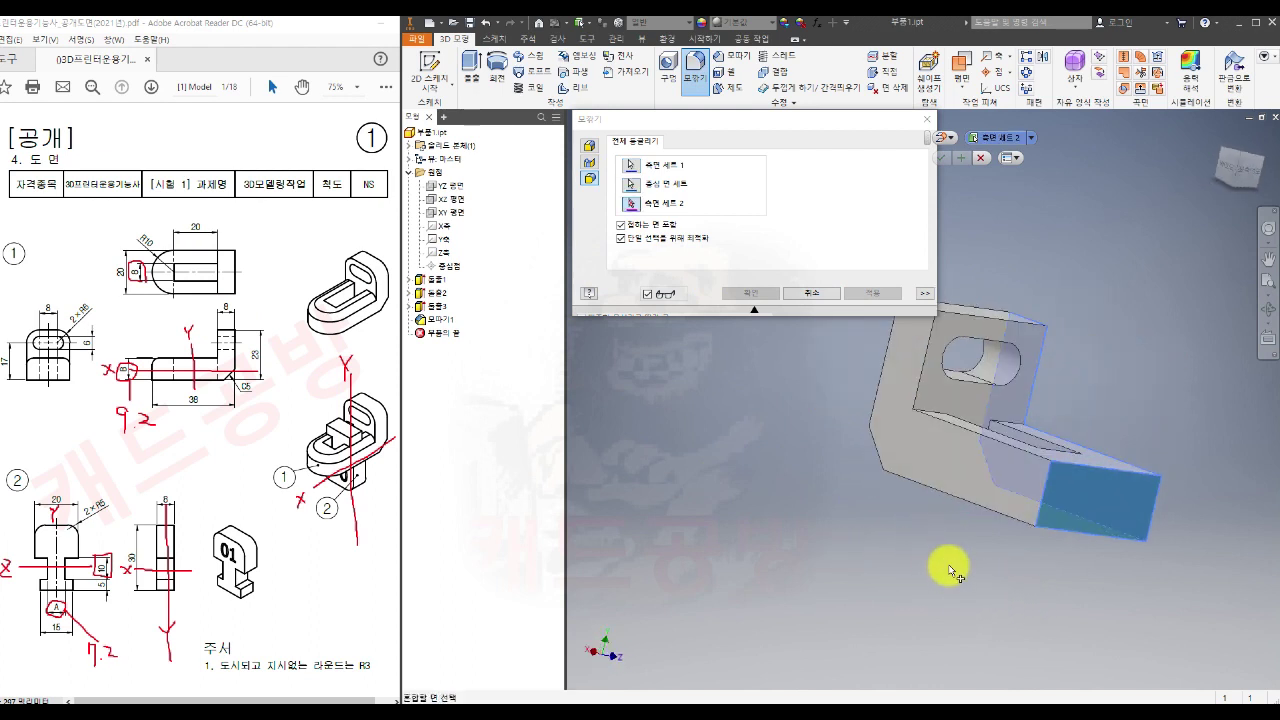
left_click(946, 478)
middle_click_drag(1062, 624, 851, 543, "shift")
left_click(872, 295)
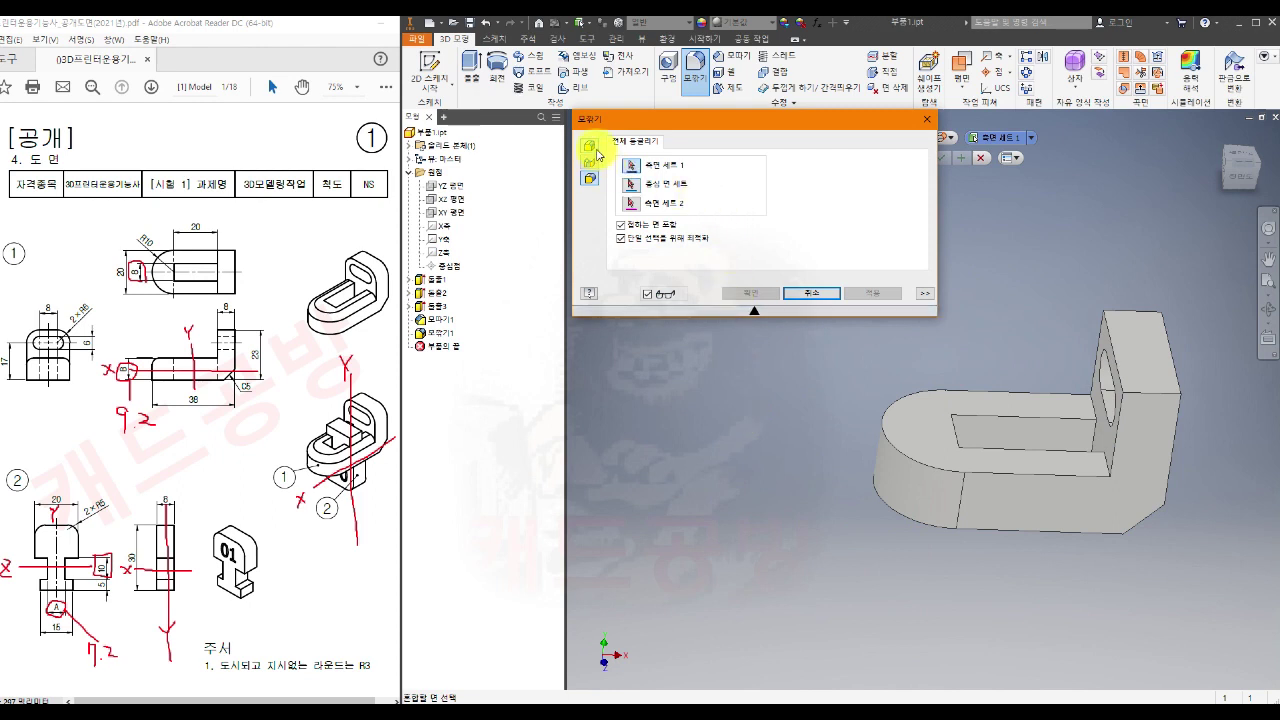
Step: Switch to an edge fillet and round the two upper corner edges of the upright with a 6 mm radius
left_click(591, 146)
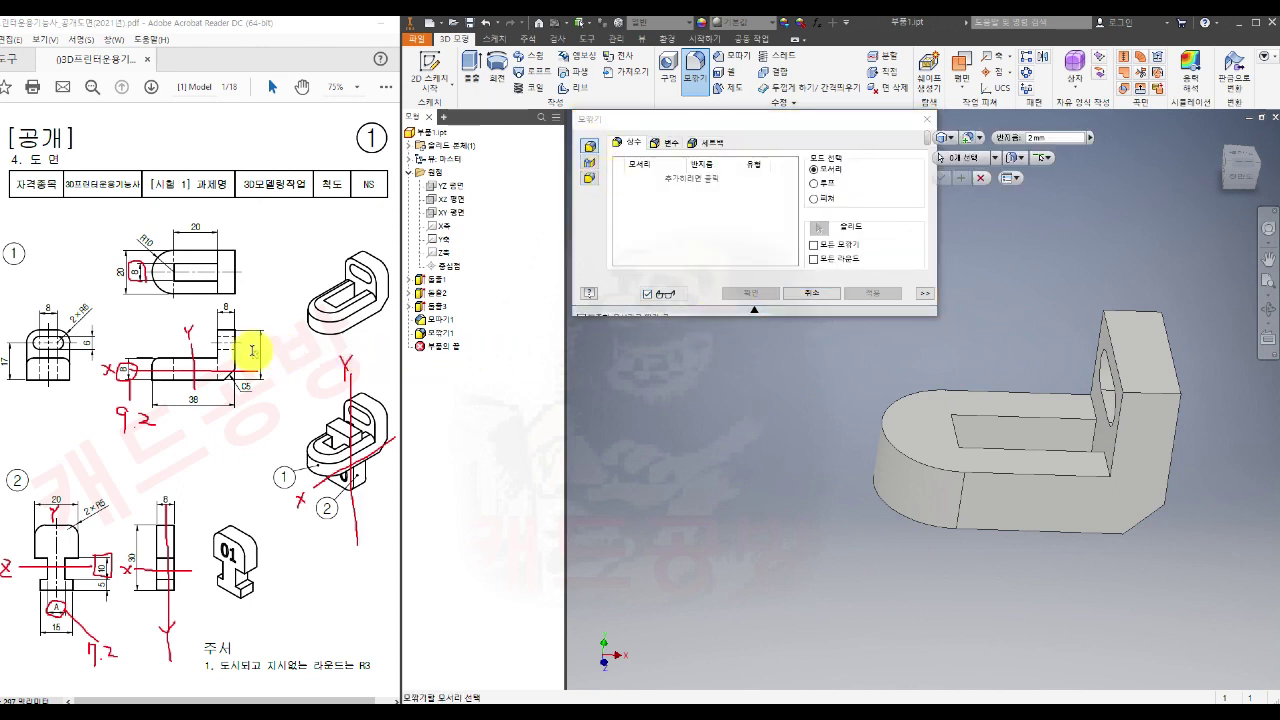
left_click(704, 180)
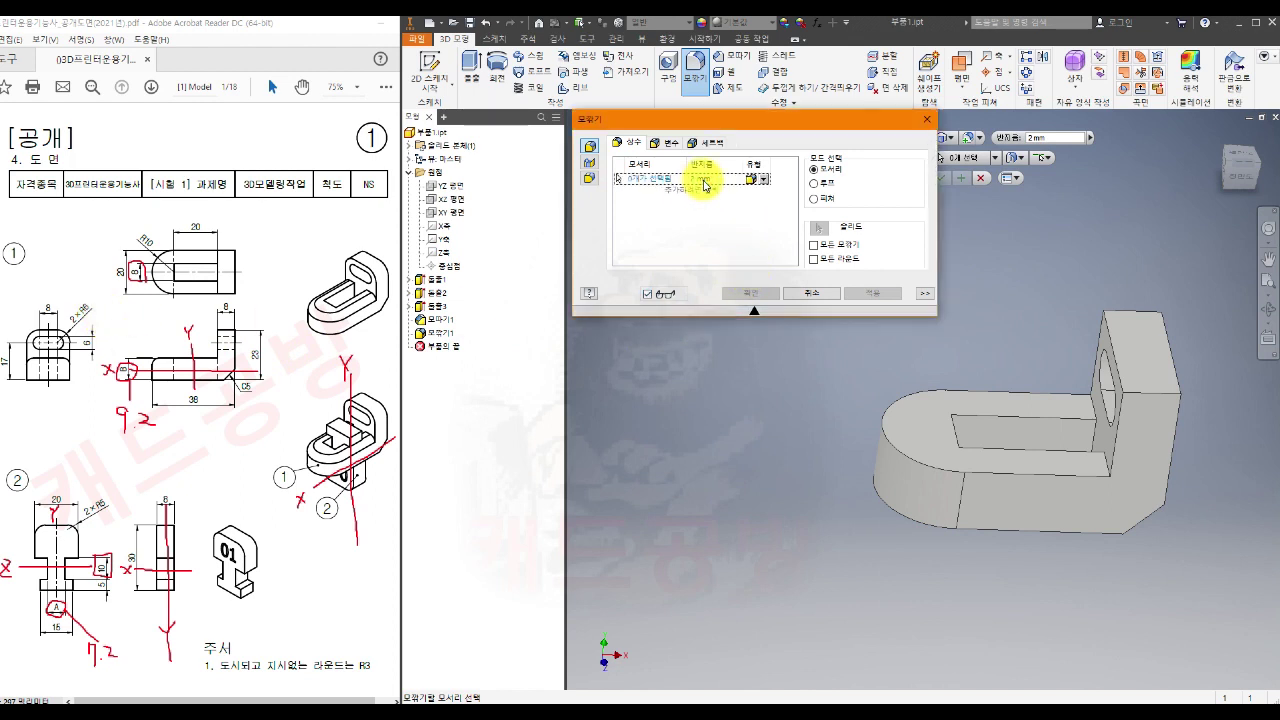
type("6")
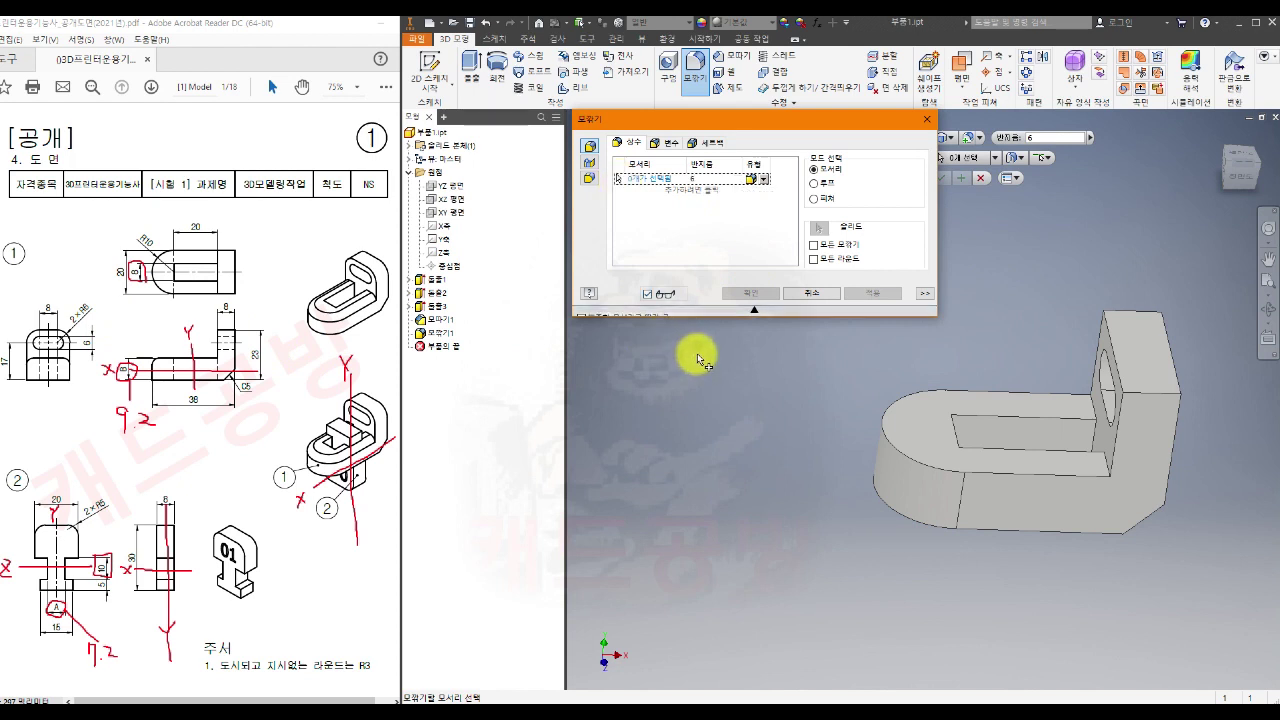
left_click(1157, 394)
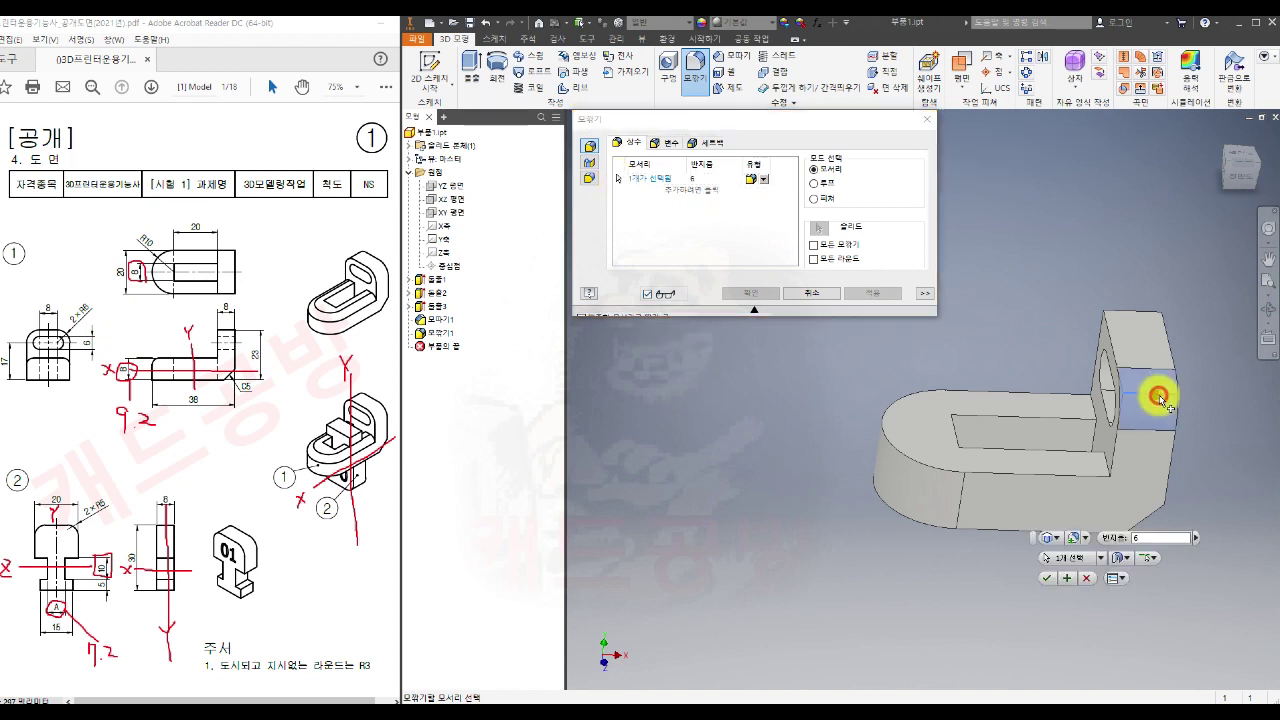
left_click(1143, 314)
middle_click_drag(1006, 540, 930, 563)
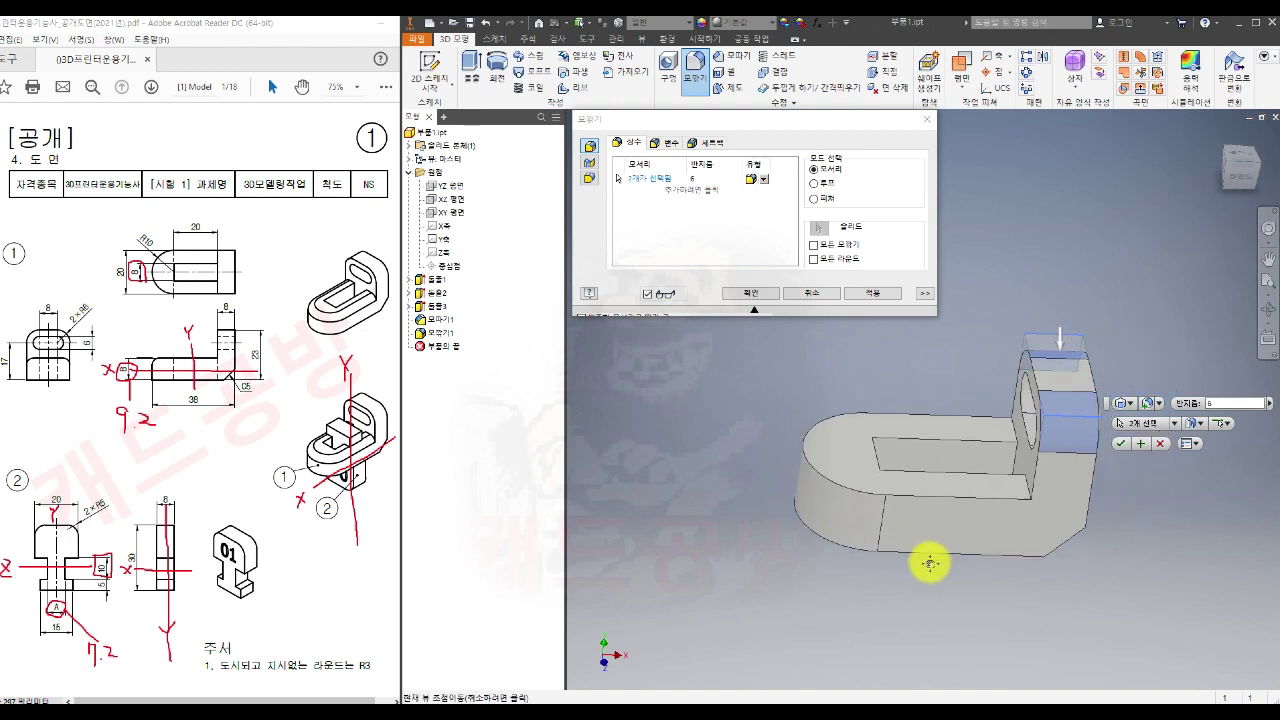
left_click(862, 293)
Step: Fillet the base's upper outer edge chain around the rounded end with a 3 mm radius and leave the Fillet command
middle_click_drag(988, 622, 780, 400, "shift")
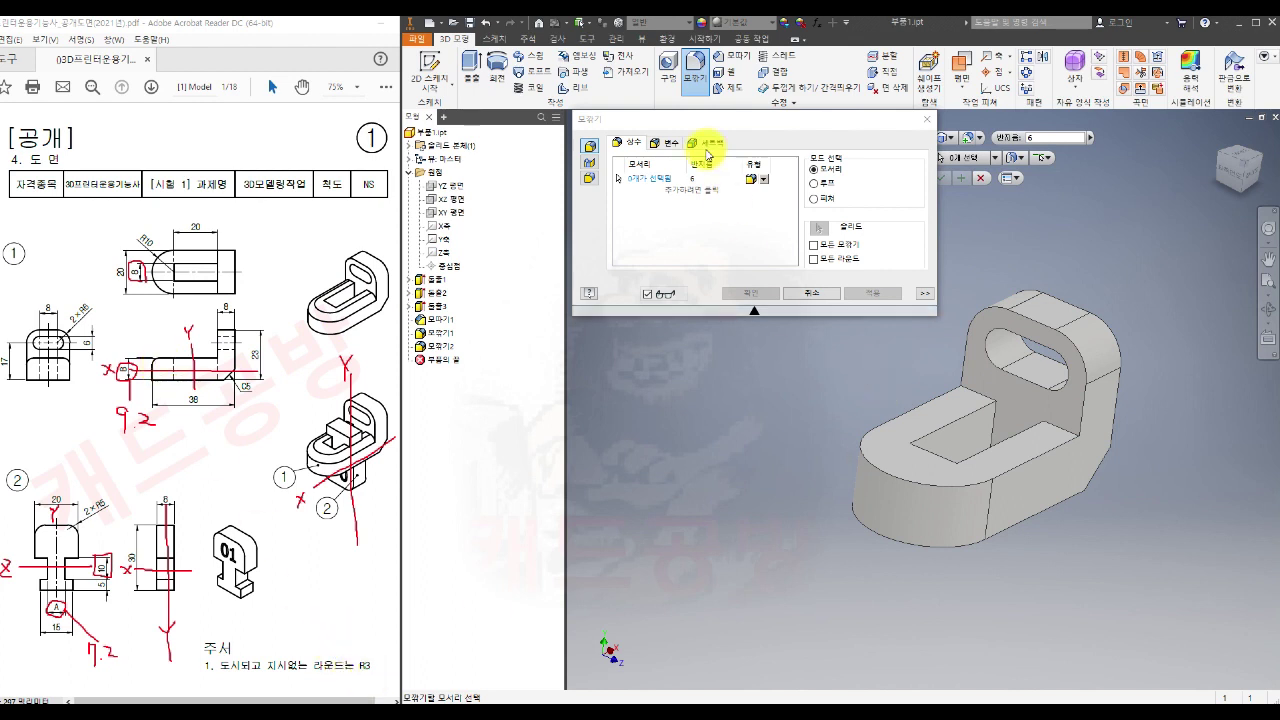
left_click(699, 180)
type("3")
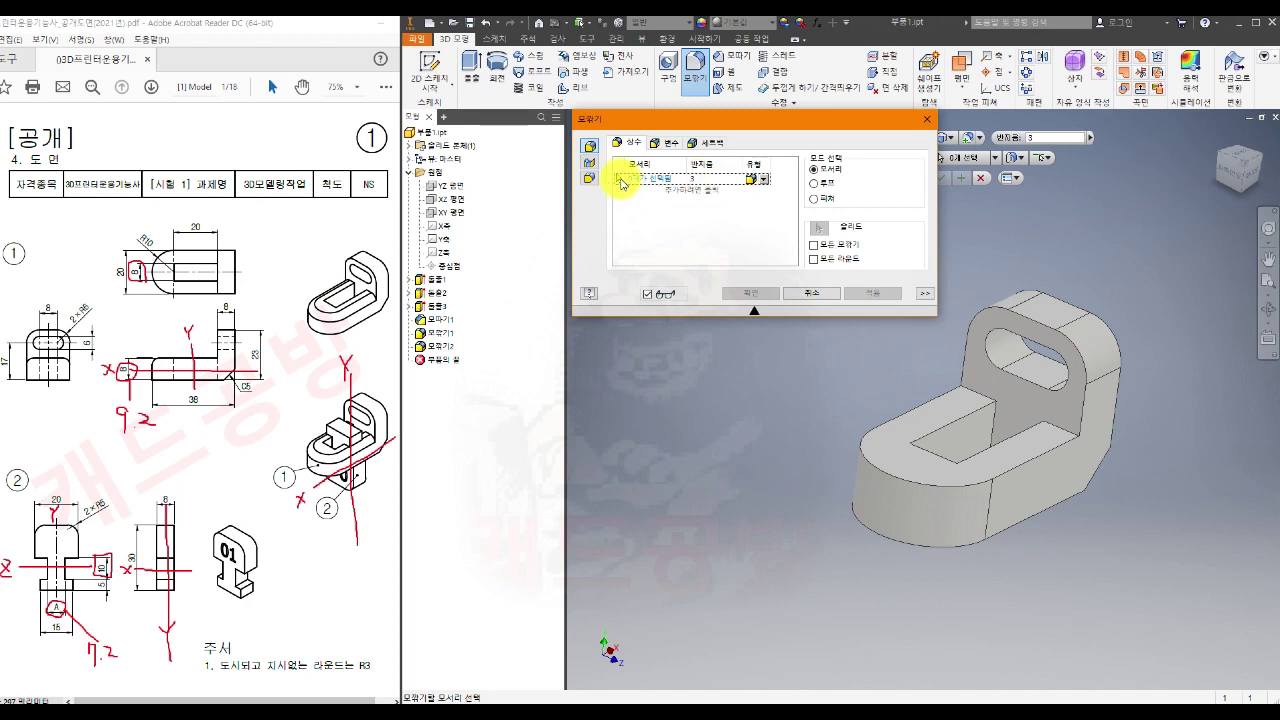
left_click(915, 405)
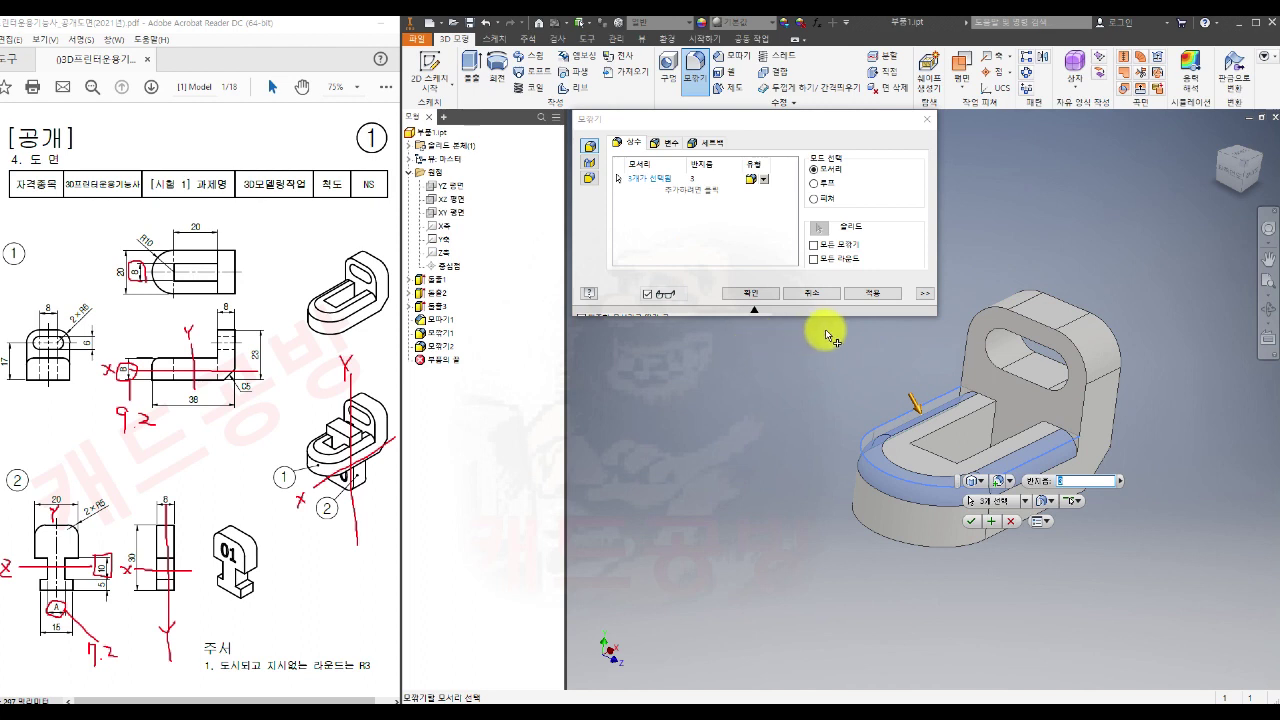
left_click(875, 295)
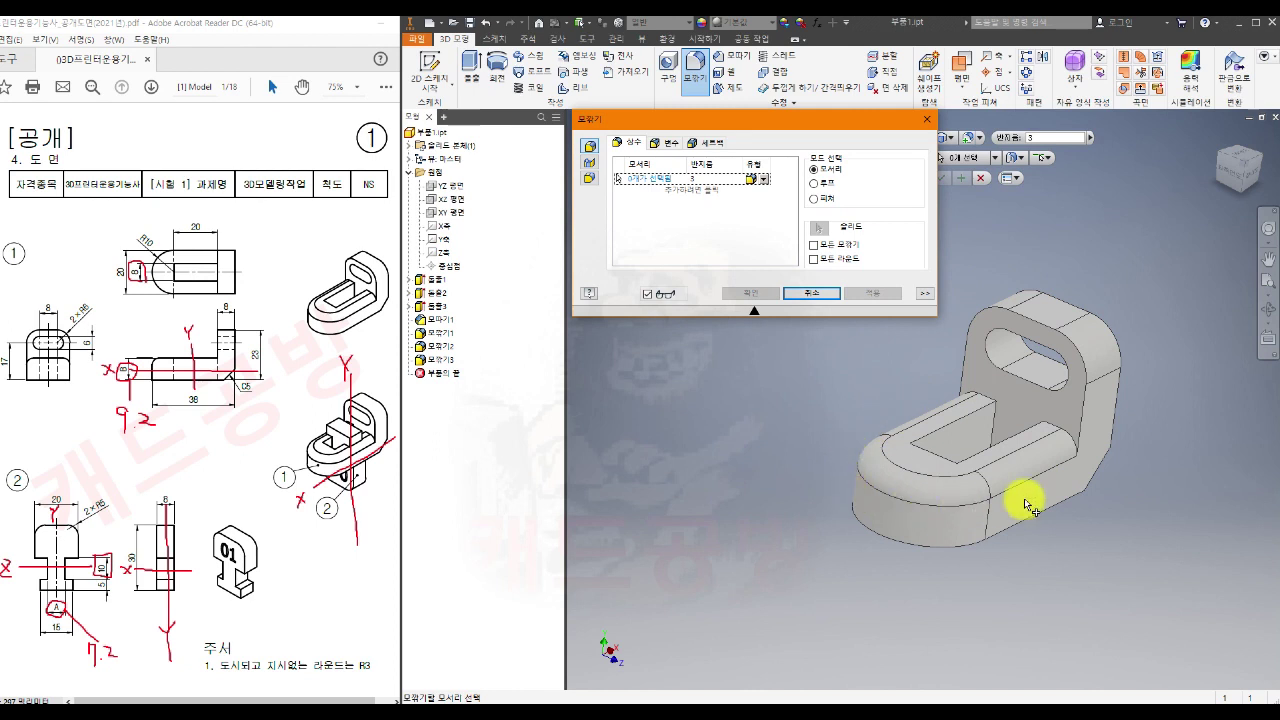
left_click(925, 294)
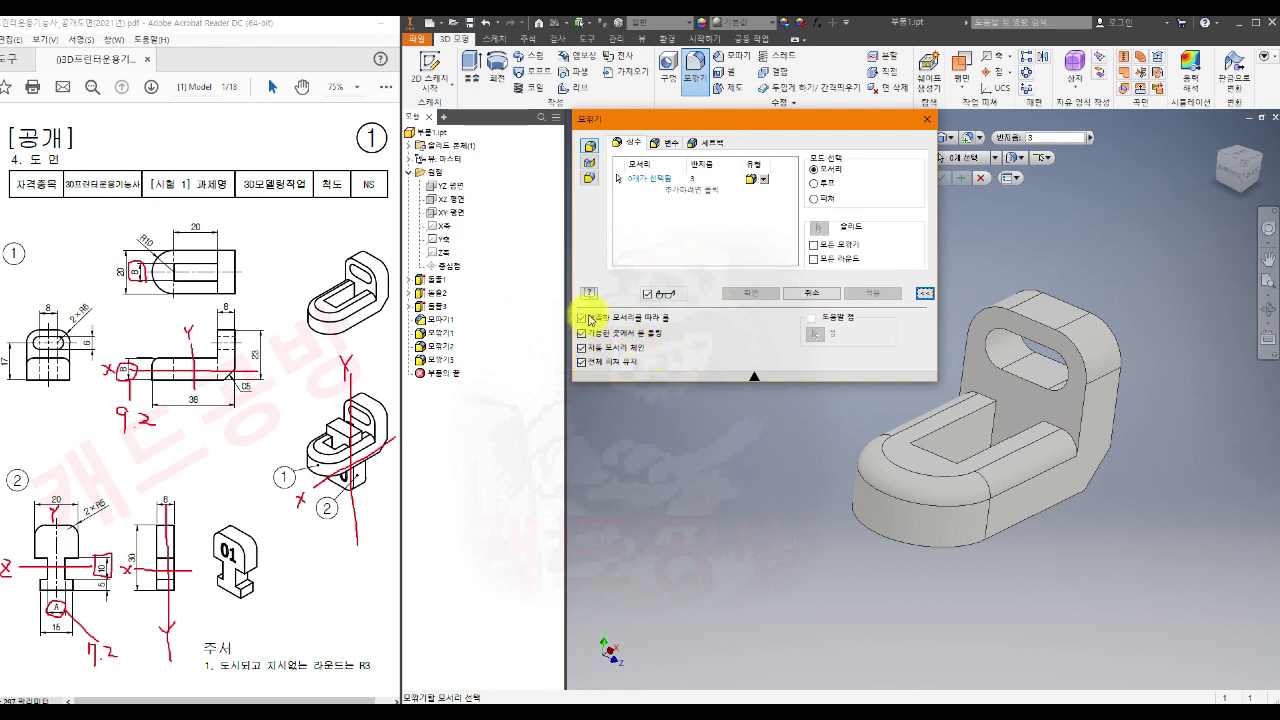
left_click(925, 293)
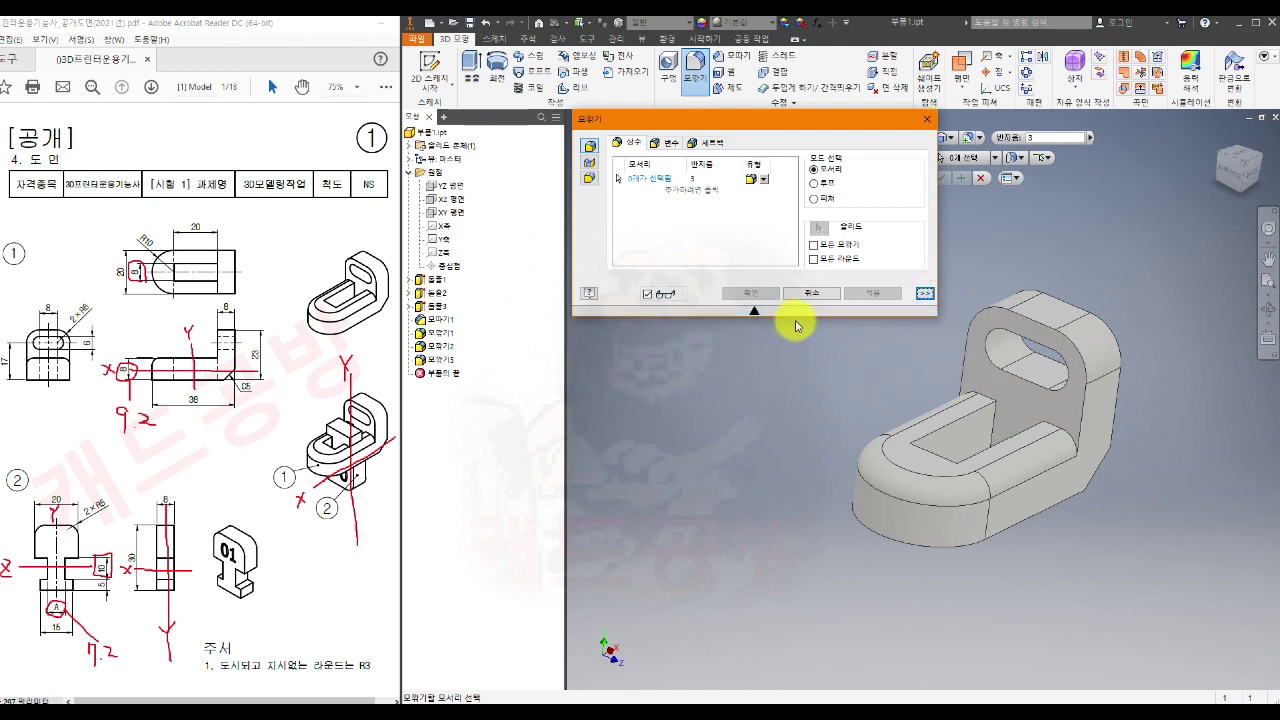
left_click(814, 292)
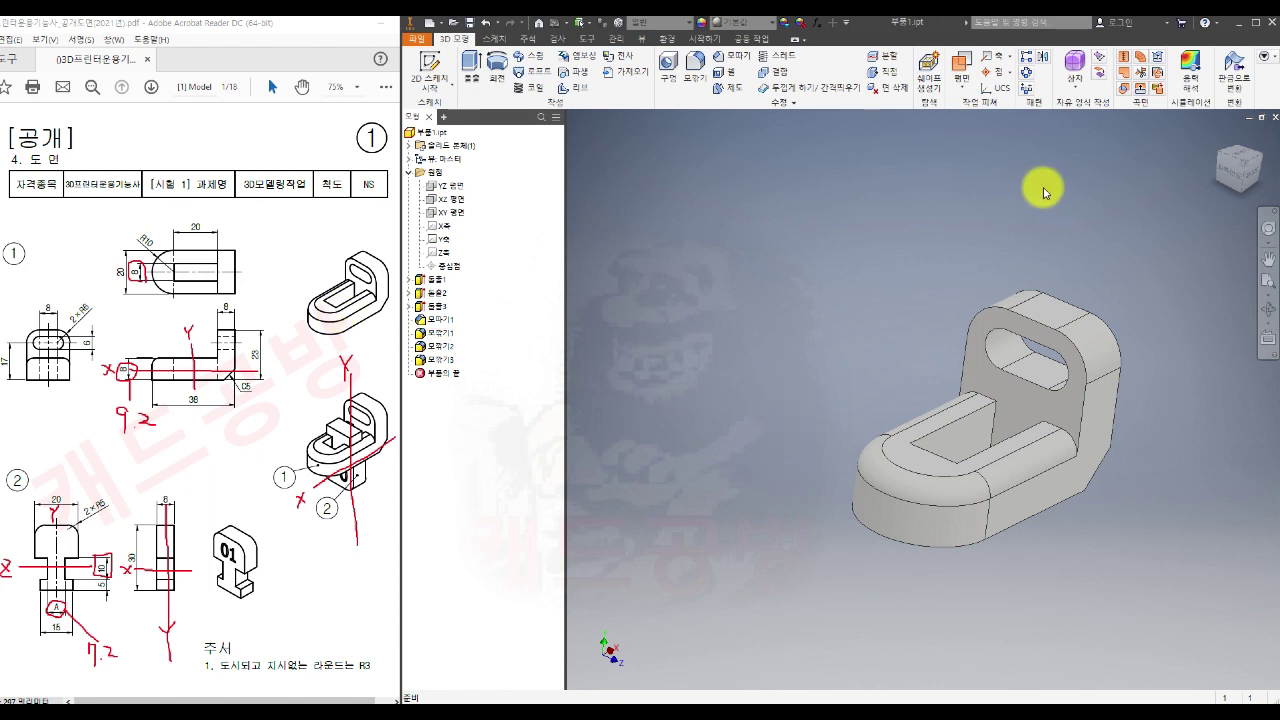
Step: Check the finished part's front, top and left side views against the drawing
left_click(1255, 180)
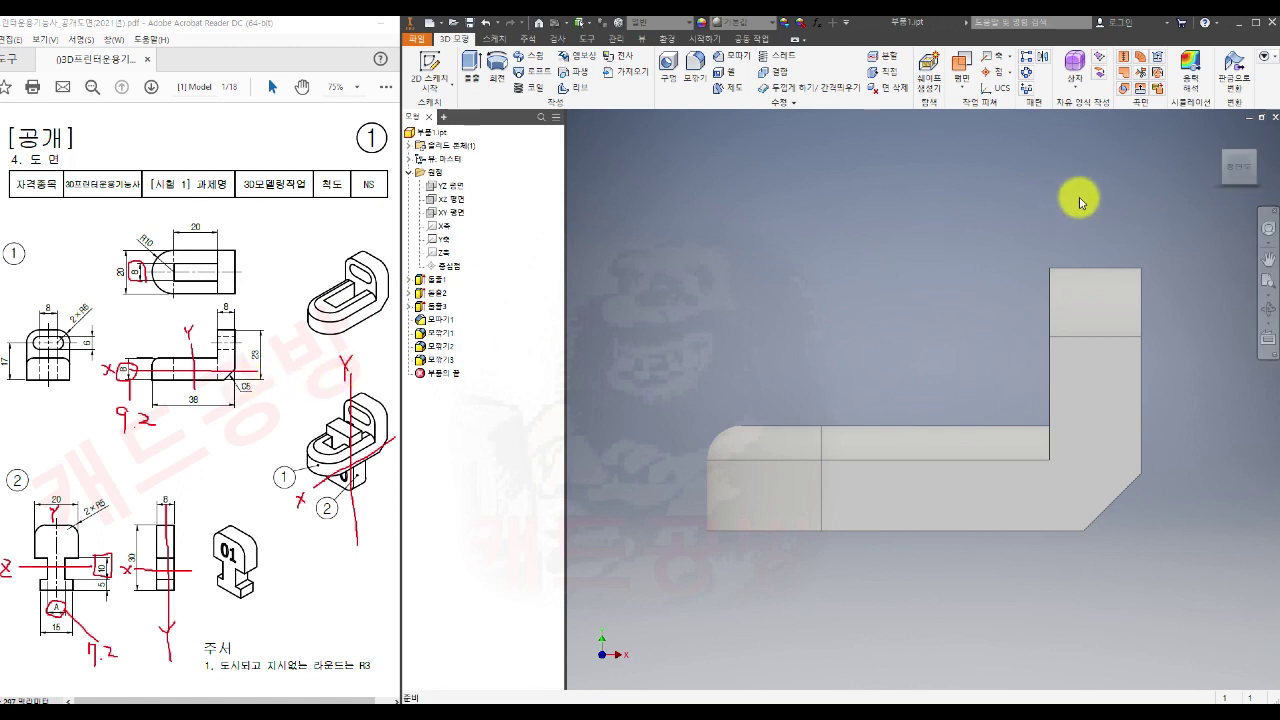
left_click(1238, 143)
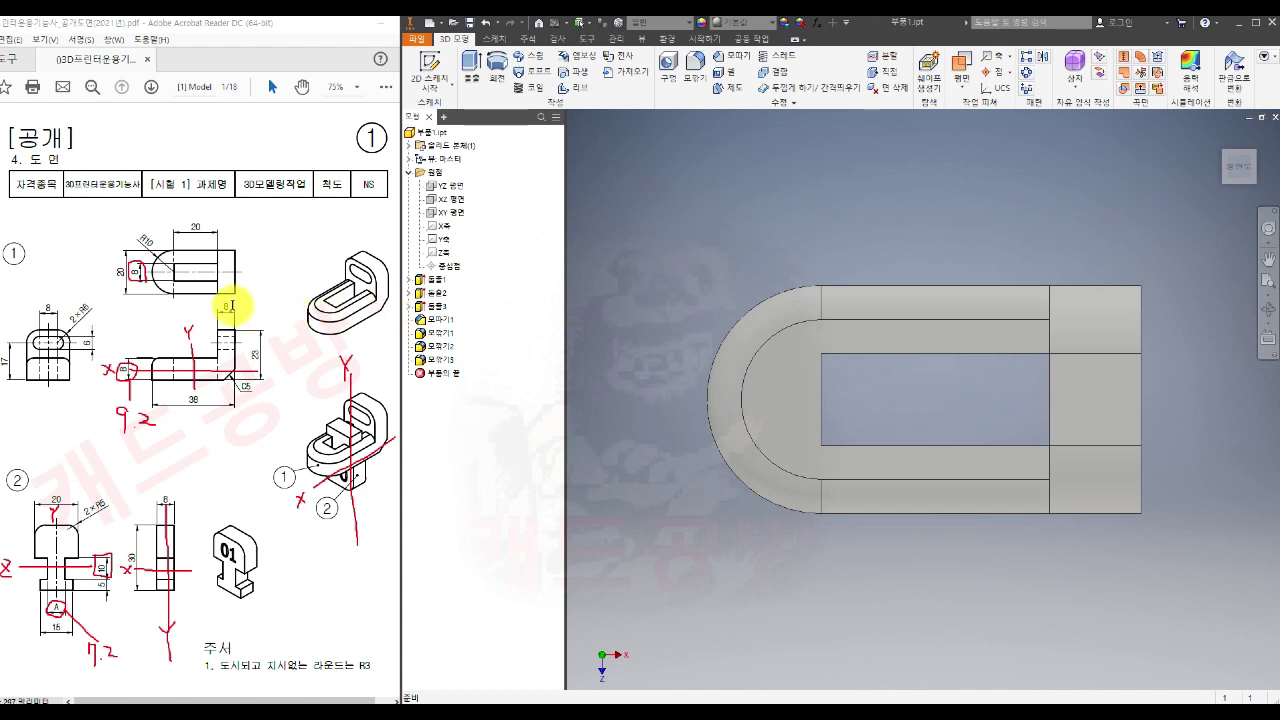
left_click(1237, 193)
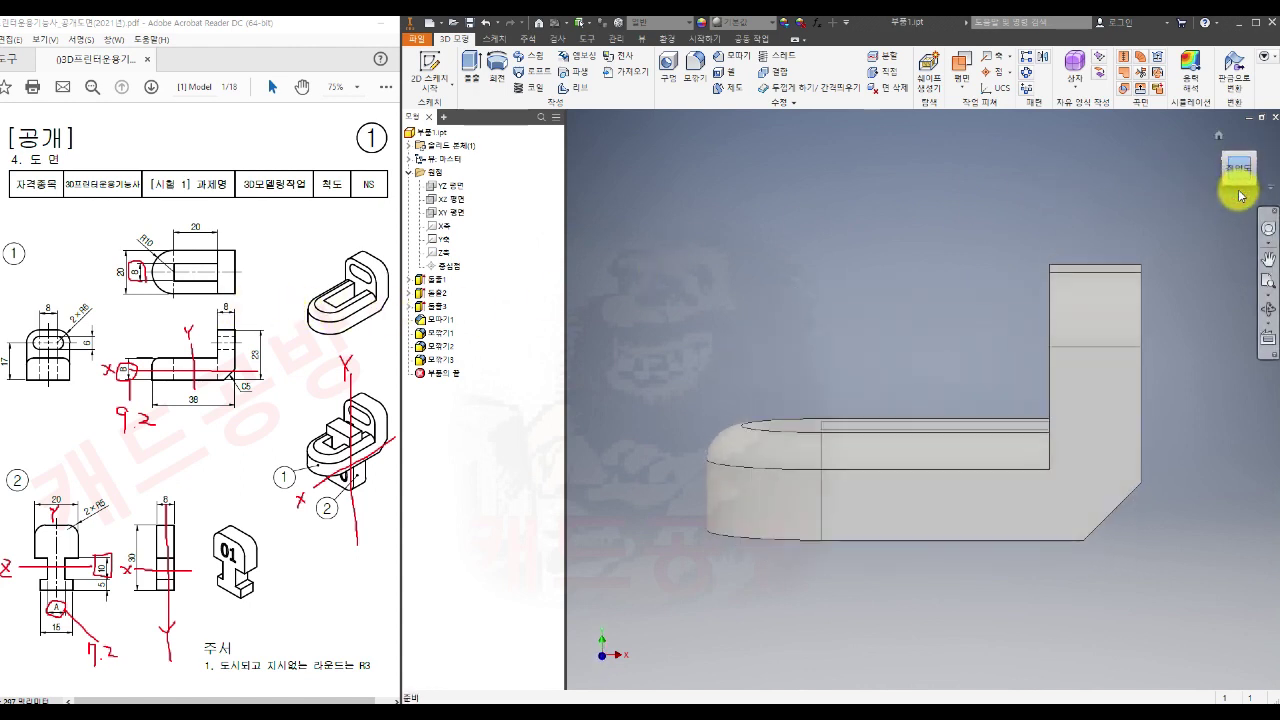
left_click(1220, 170)
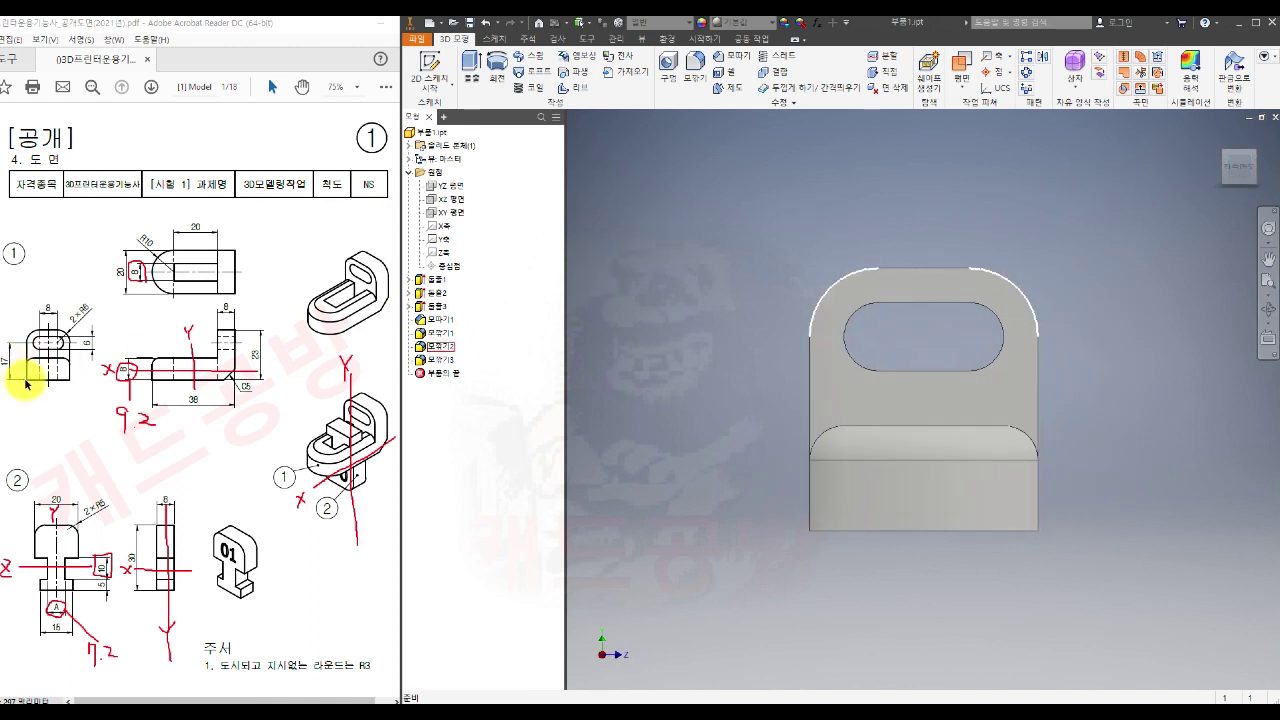
Step: Orient the part isometrically with the rounded end in front and set this as the home view with Fit to View
left_click(1221, 136)
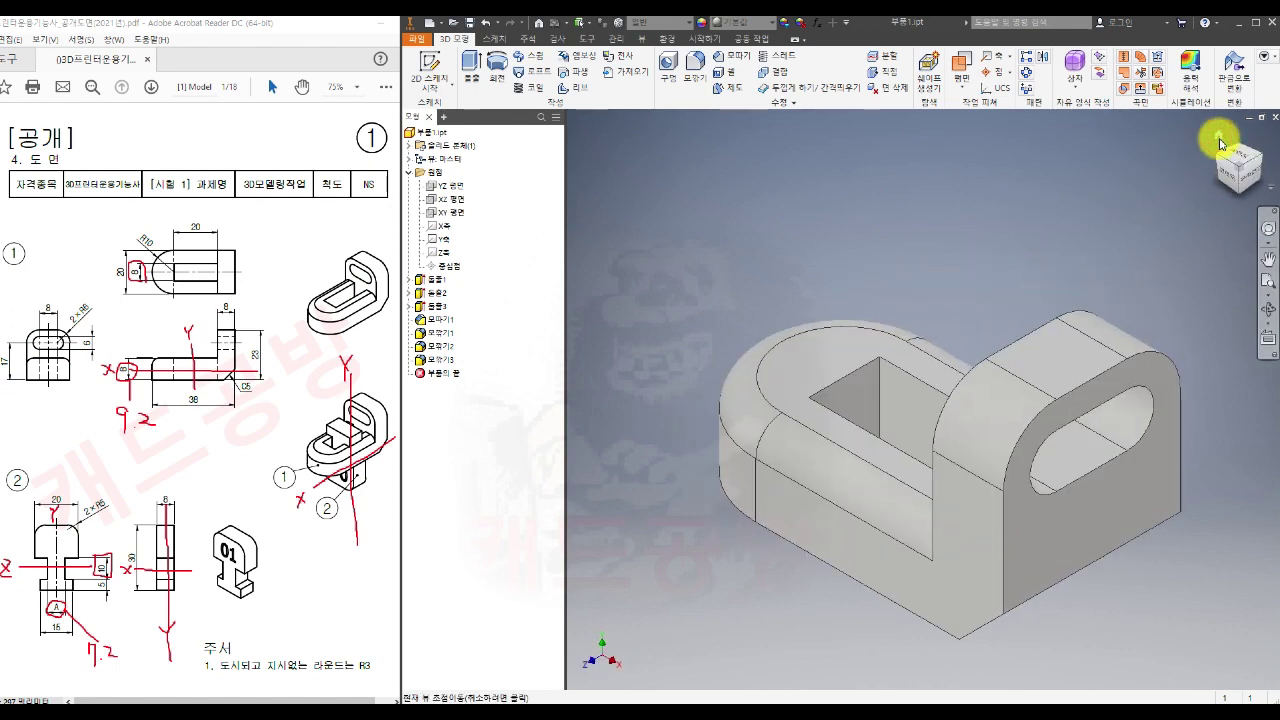
left_click(1219, 158)
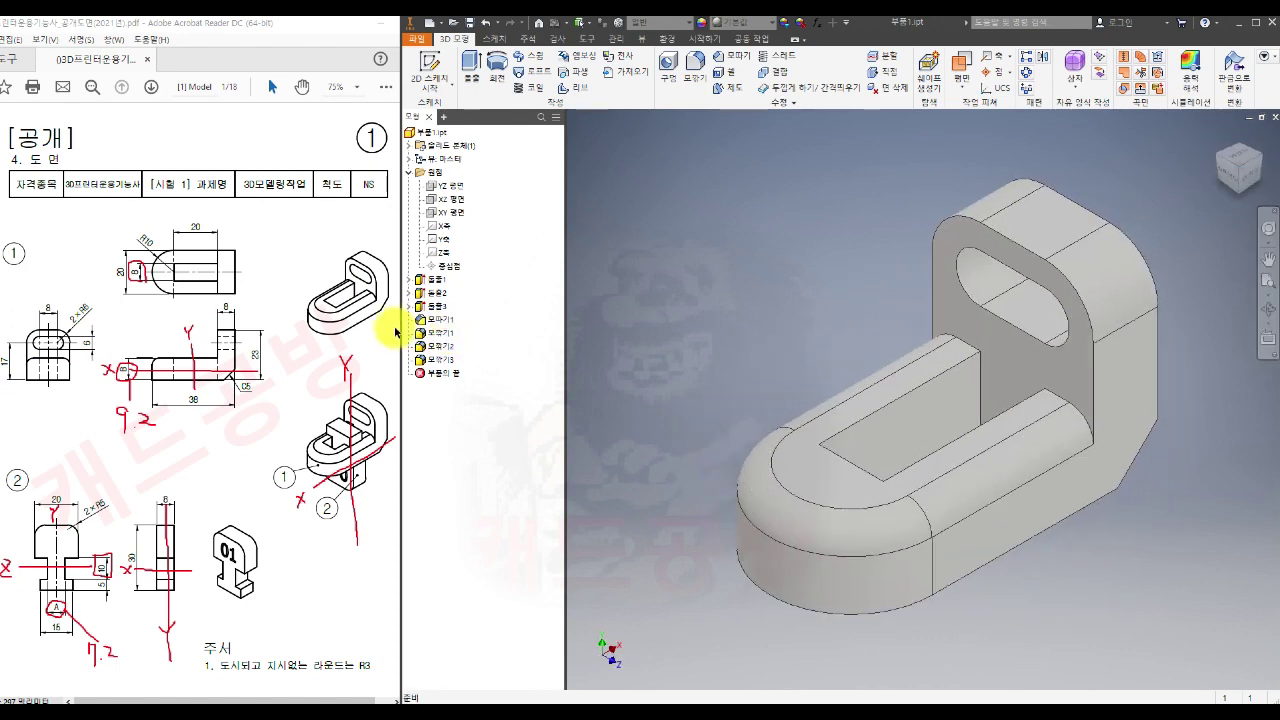
right_click(1218, 138)
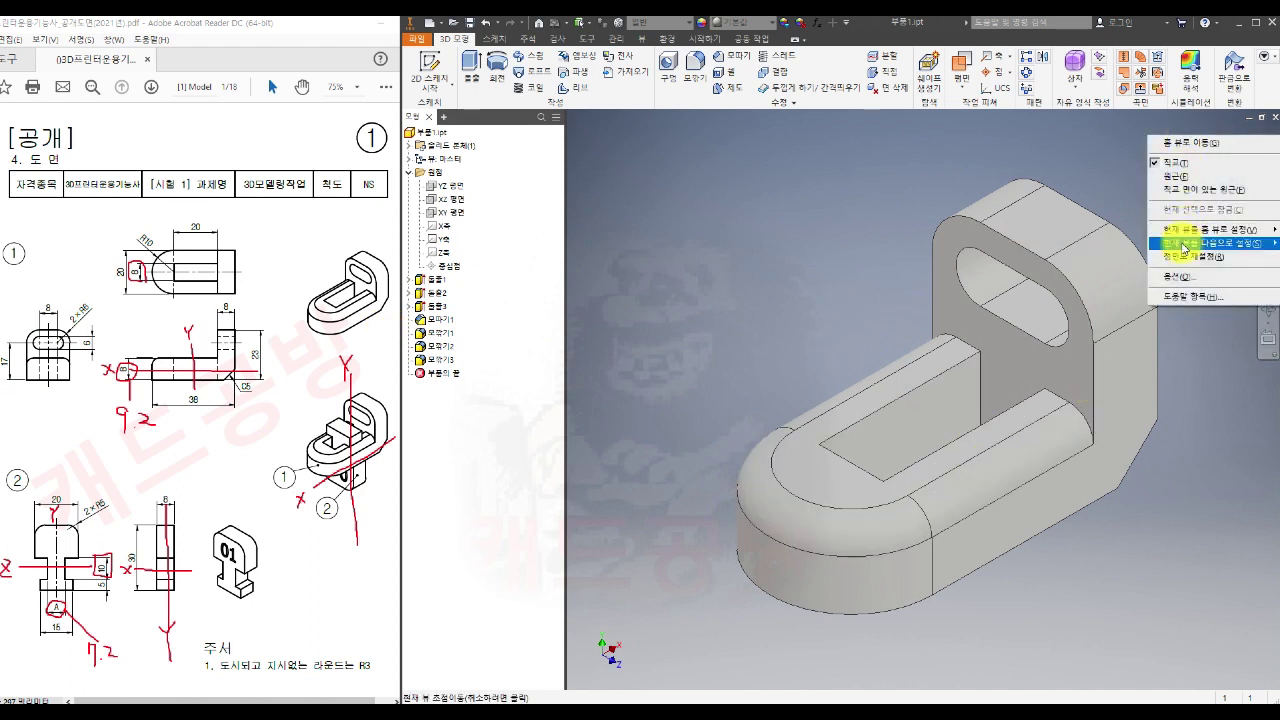
mouse_move(1183, 246)
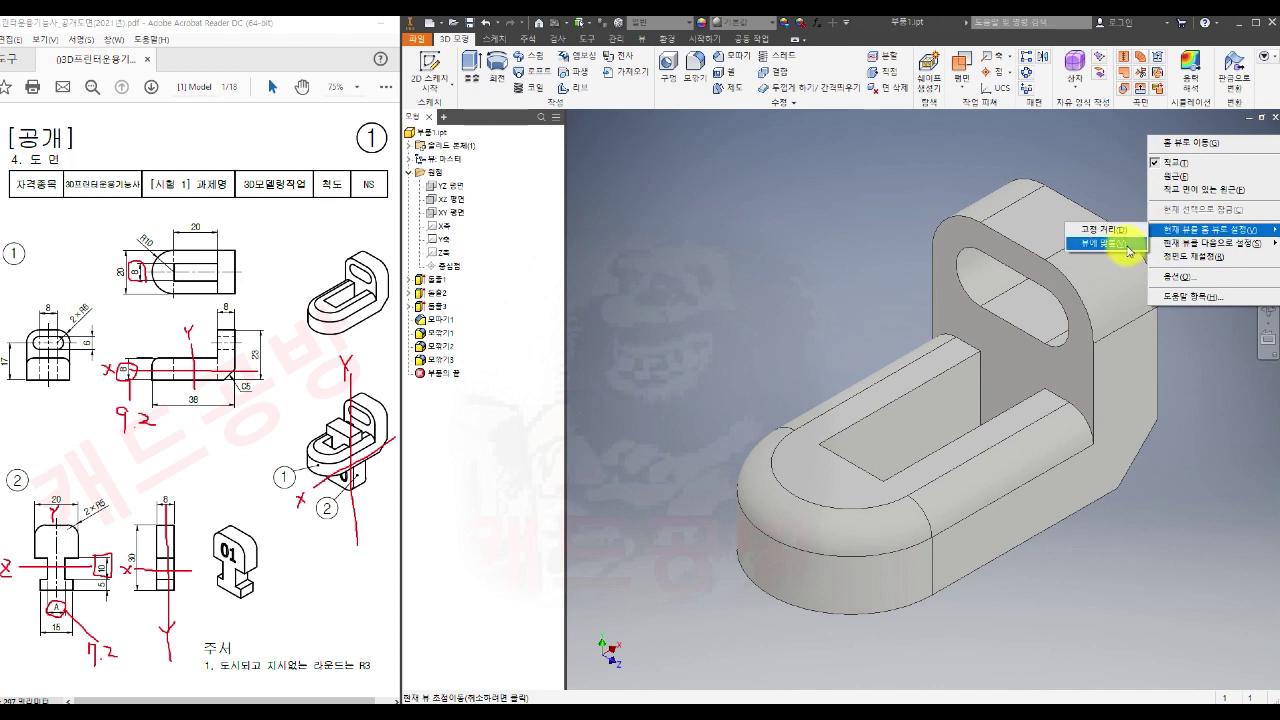
left_click(1112, 255)
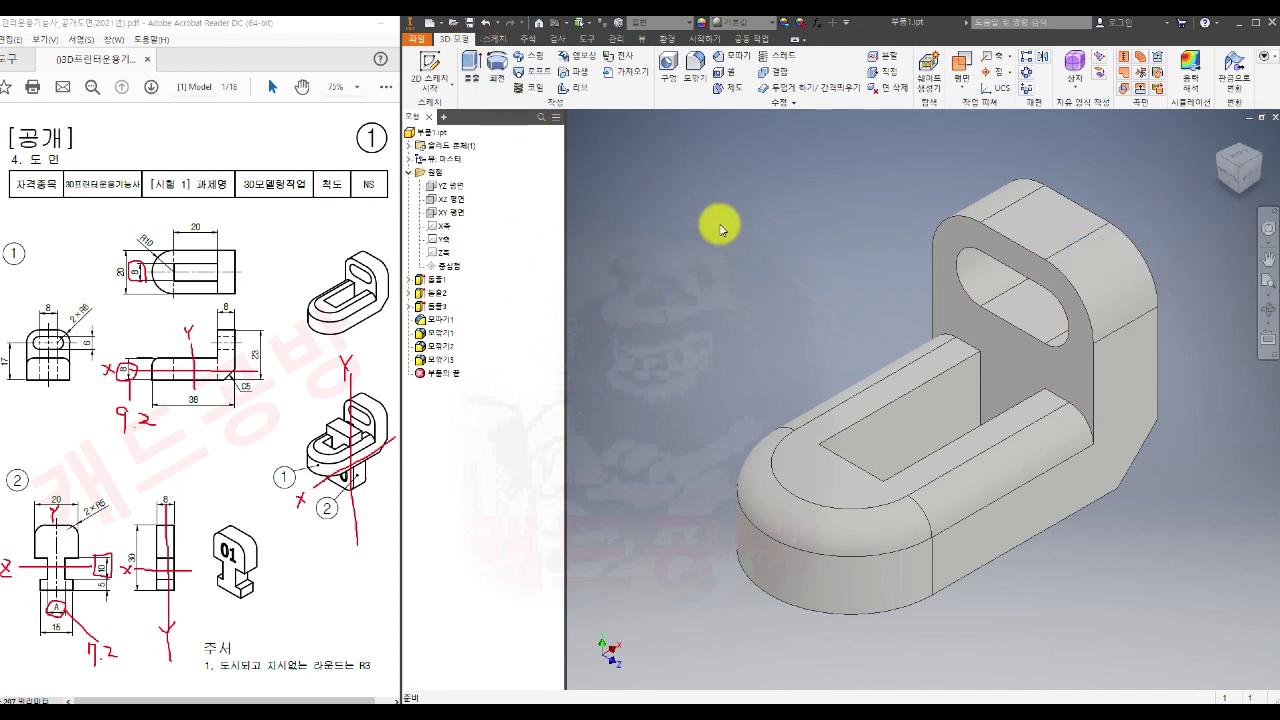
Step: Close the finished part and create a new part from the SM templates.ipt template
left_click(1275, 117)
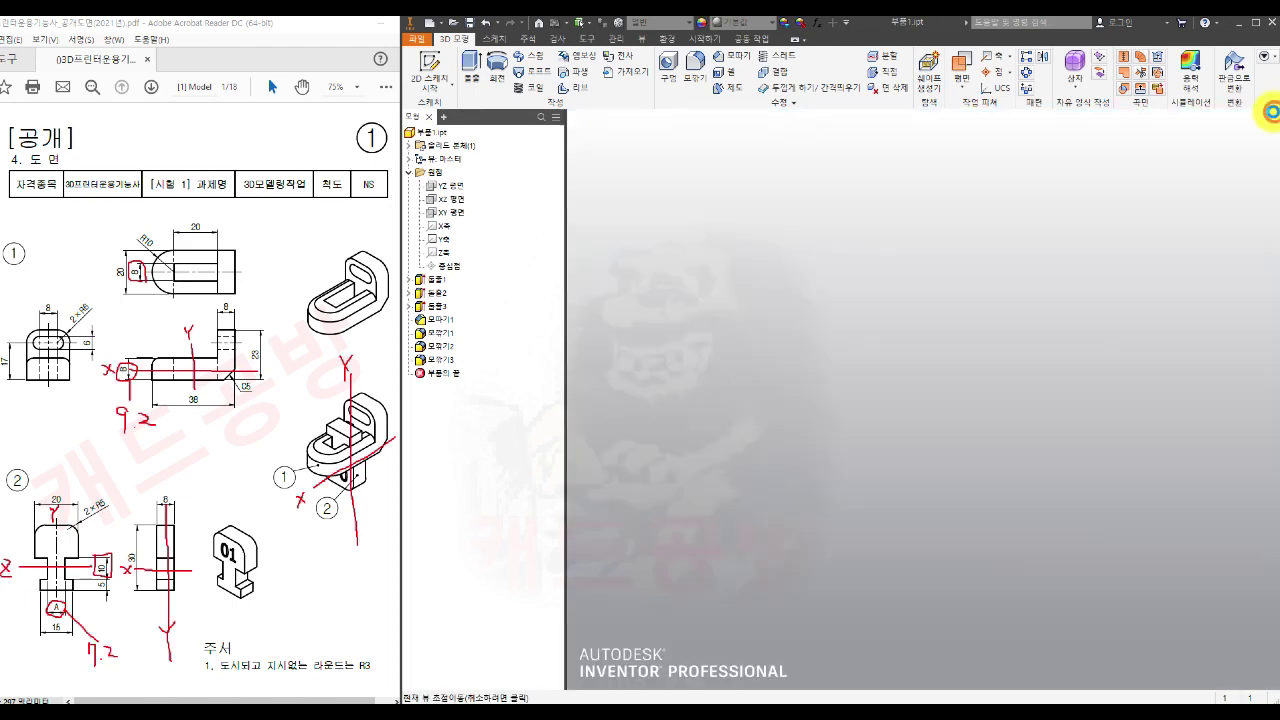
left_click(428, 58)
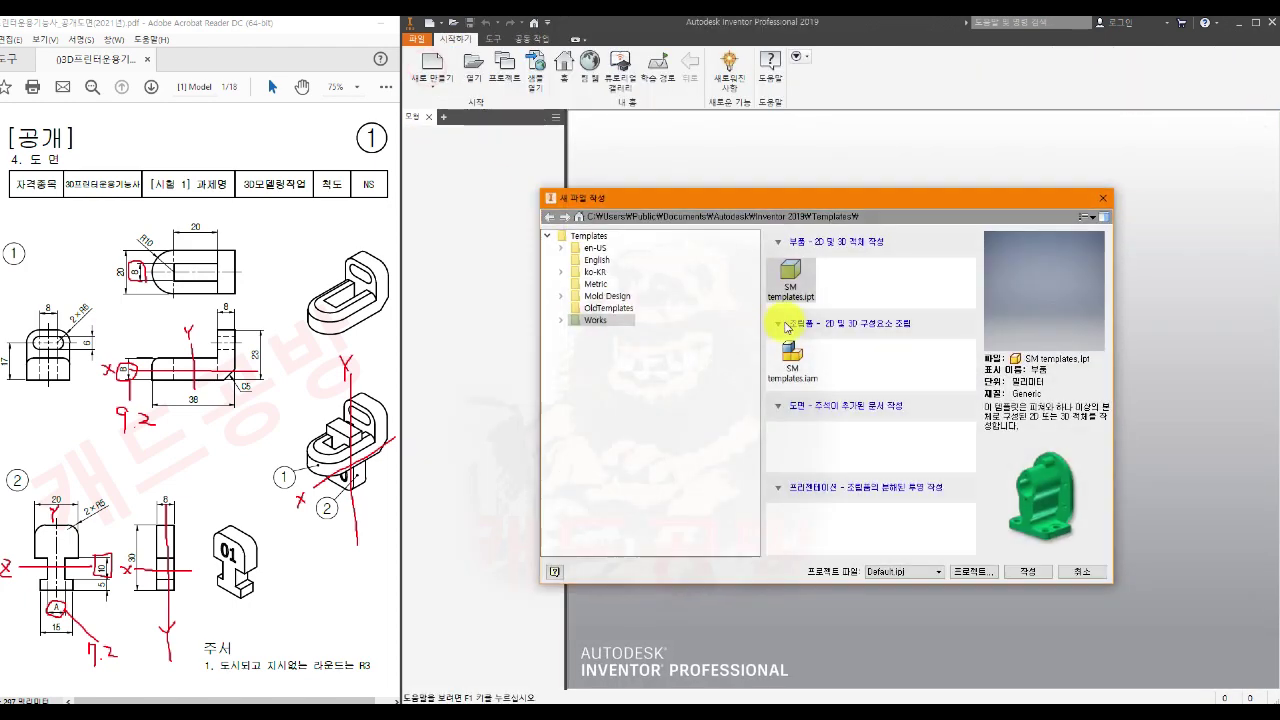
left_click(1013, 573)
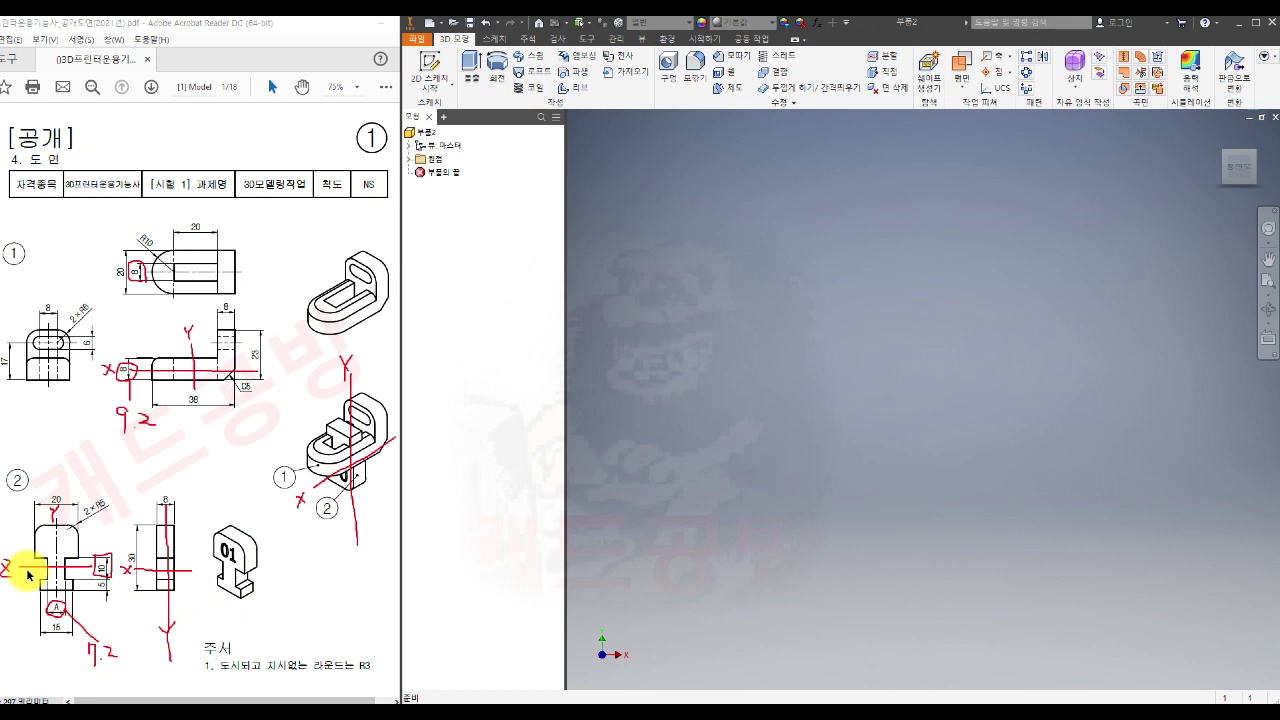
Step: Start a sketch on the YZ plane and draw an upright two-point rectangle enclosing the origin
left_click(409, 158)
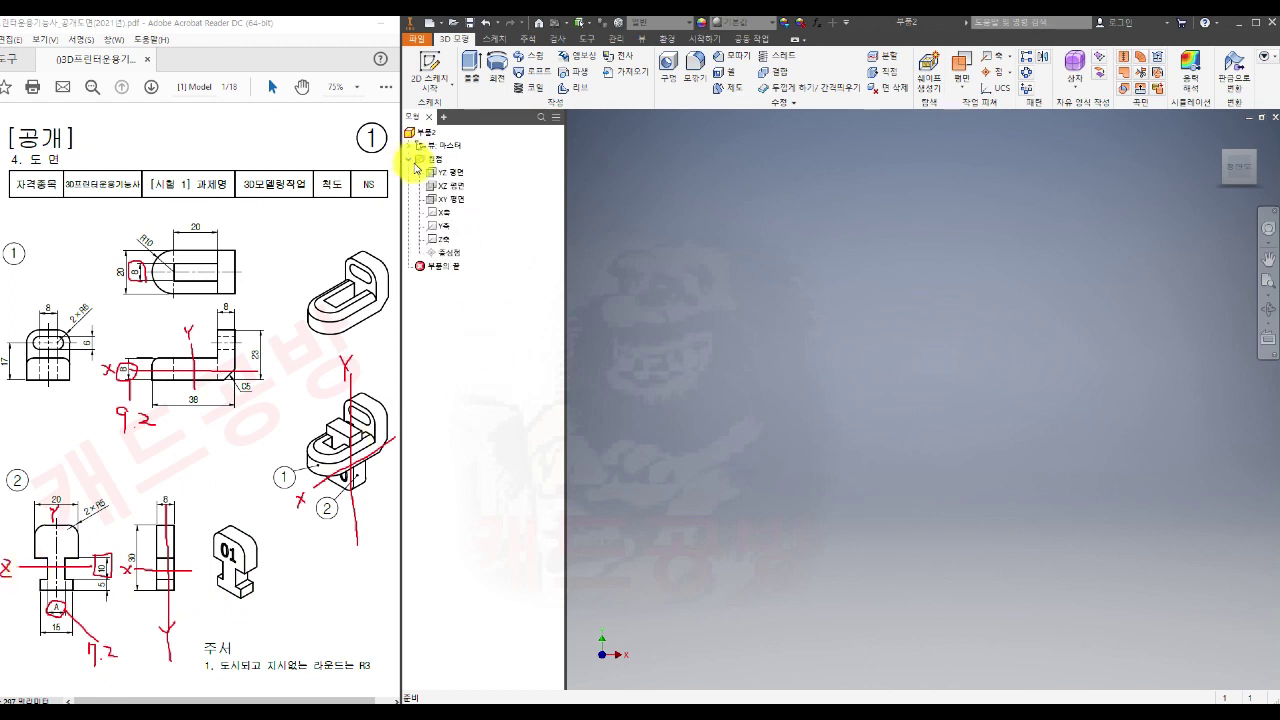
left_click(447, 174)
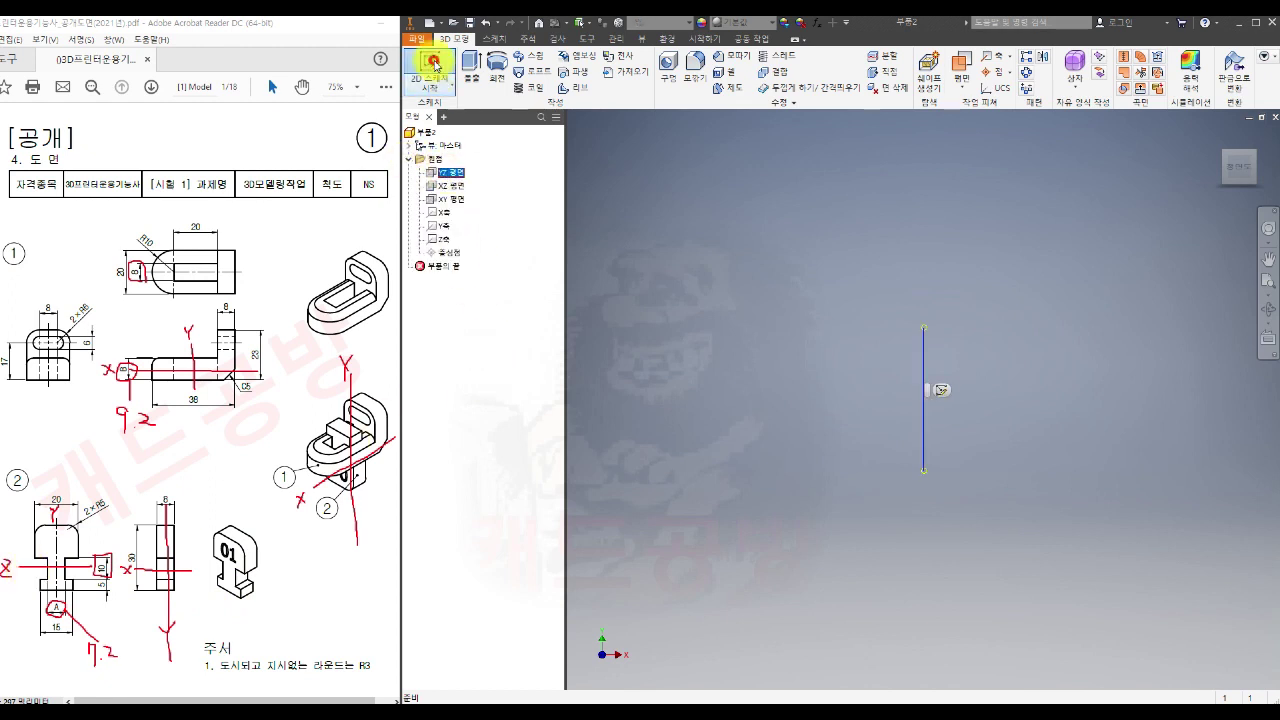
left_click(430, 66)
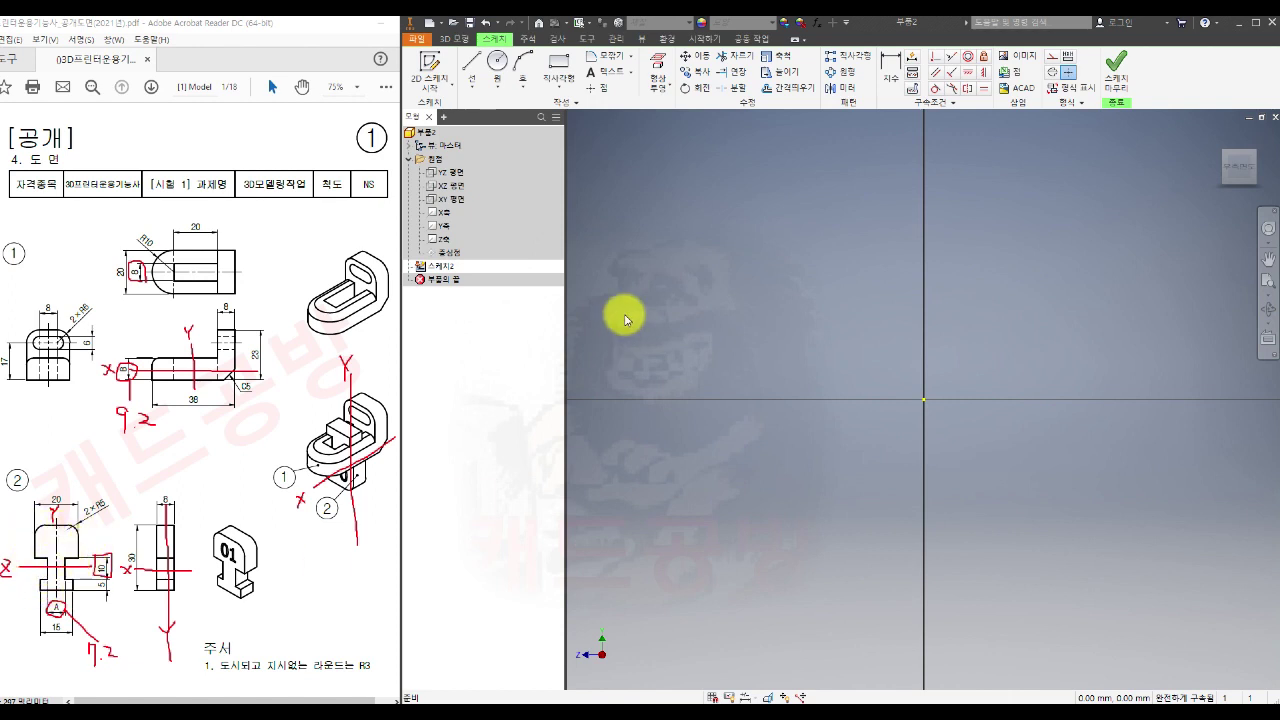
left_click(559, 62)
left_click(829, 506)
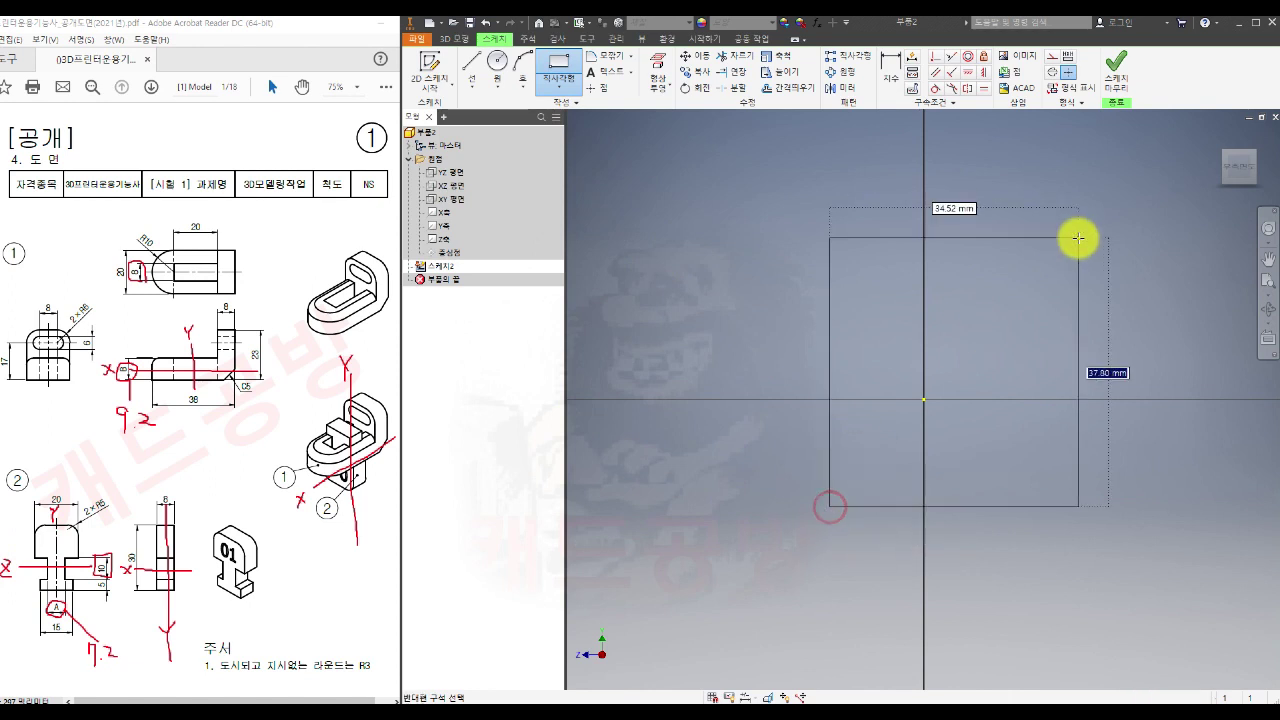
left_click(1029, 170)
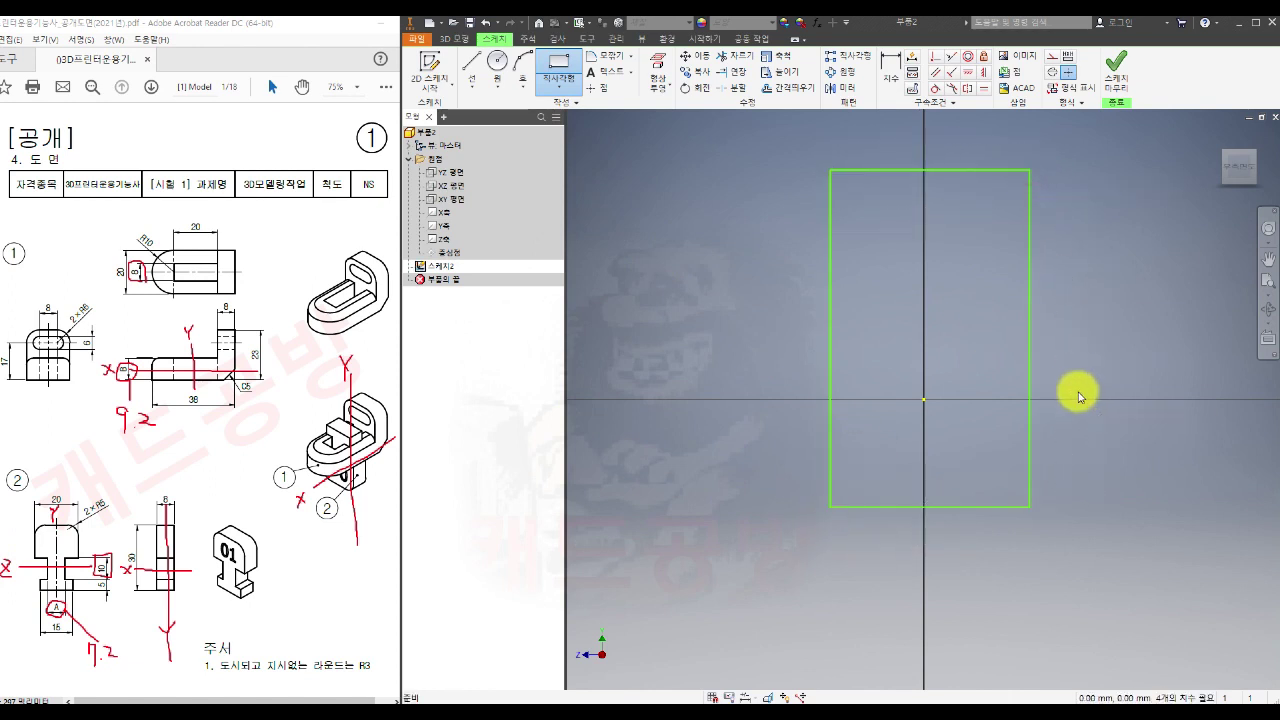
key("Escape")
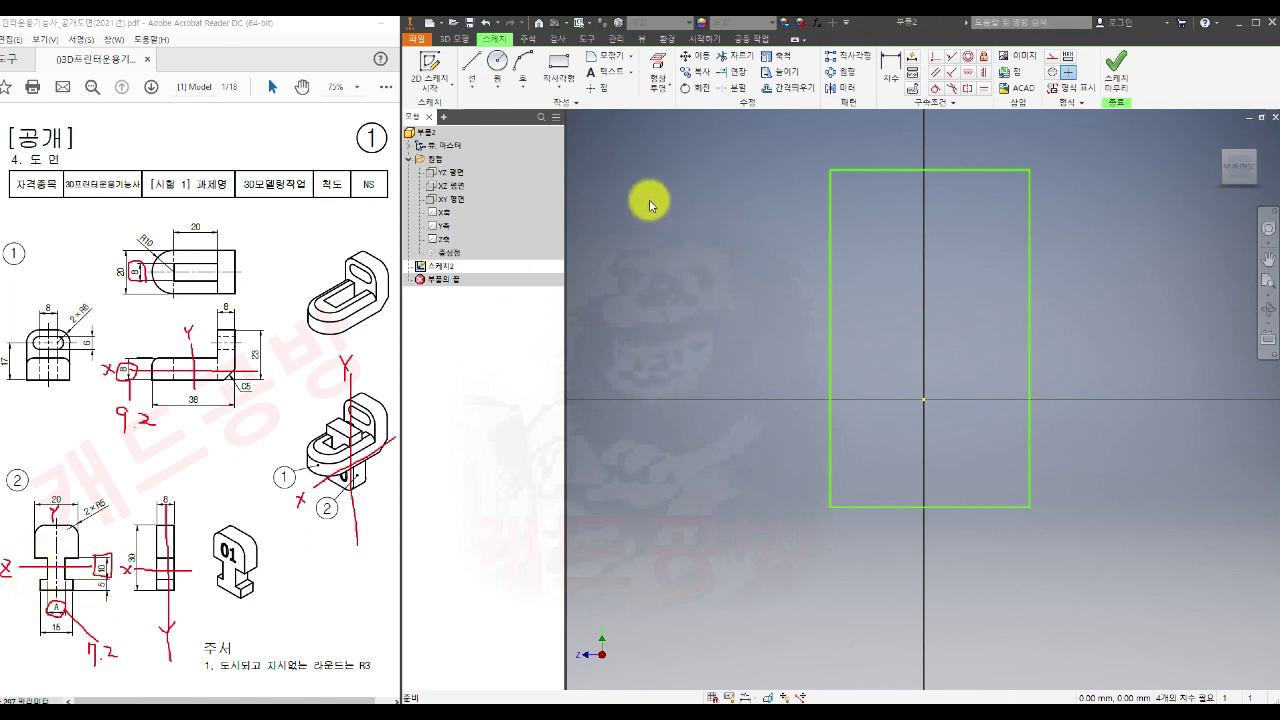
Step: Project the Y axis into the sketch and convert the projected line to a construction line
left_click(658, 76)
left_click(443, 226)
middle_click_drag(777, 337, 797, 413)
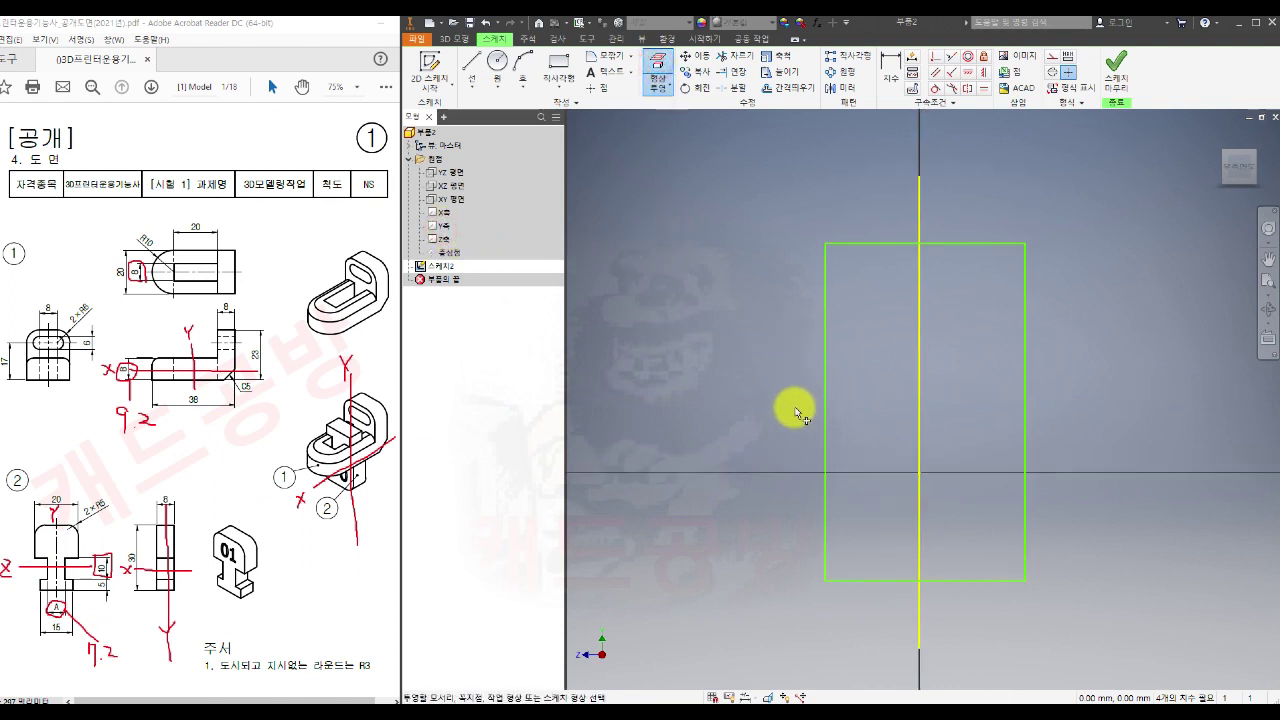
key("Escape")
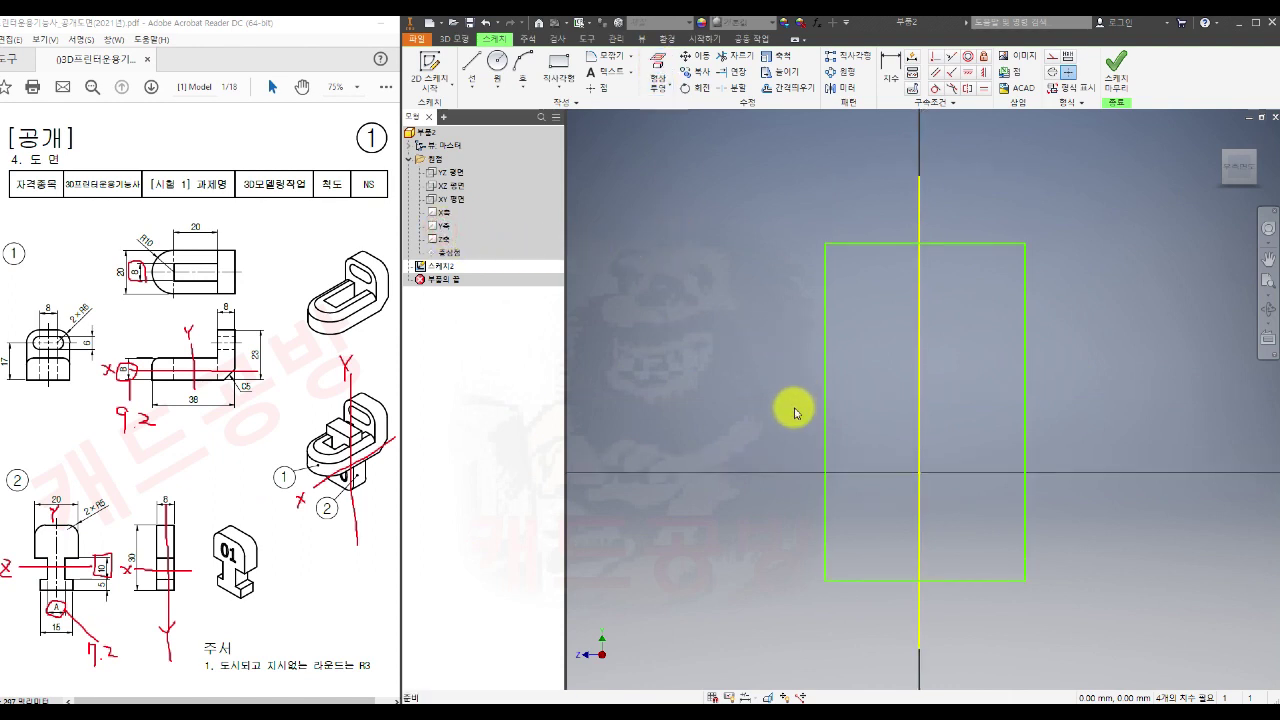
left_click(920, 199)
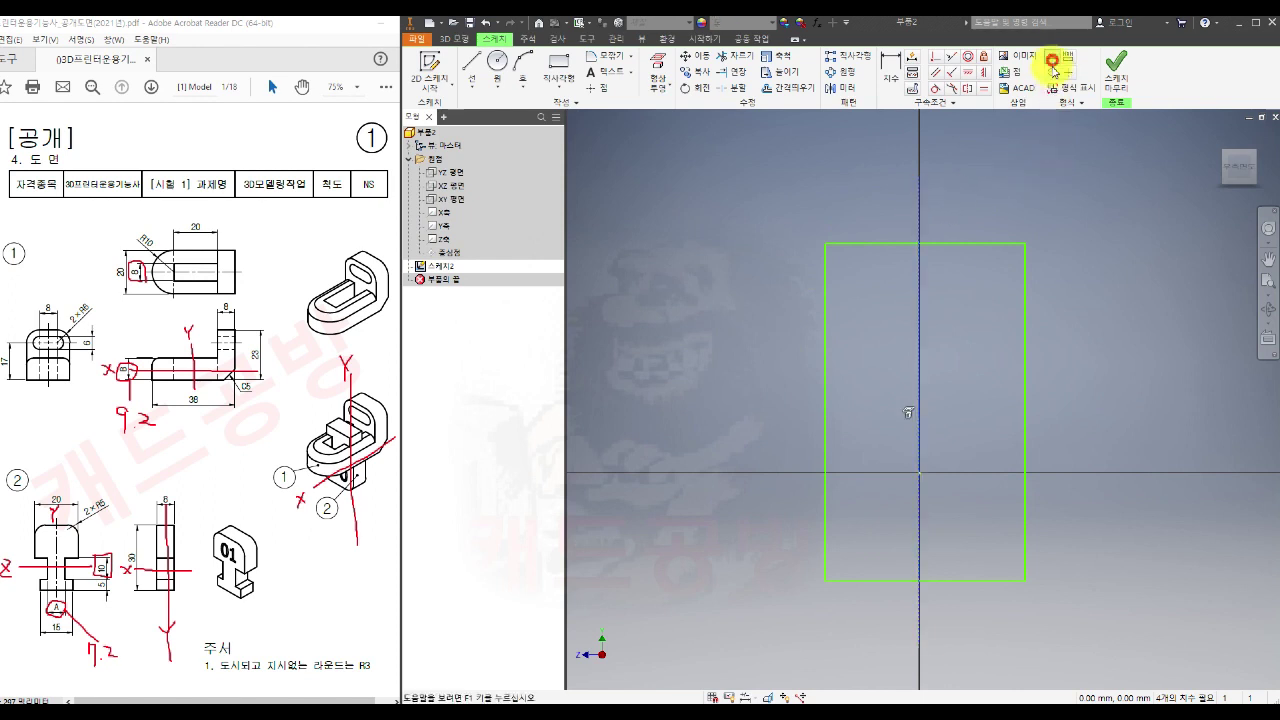
left_click(1052, 57)
left_click(1040, 184)
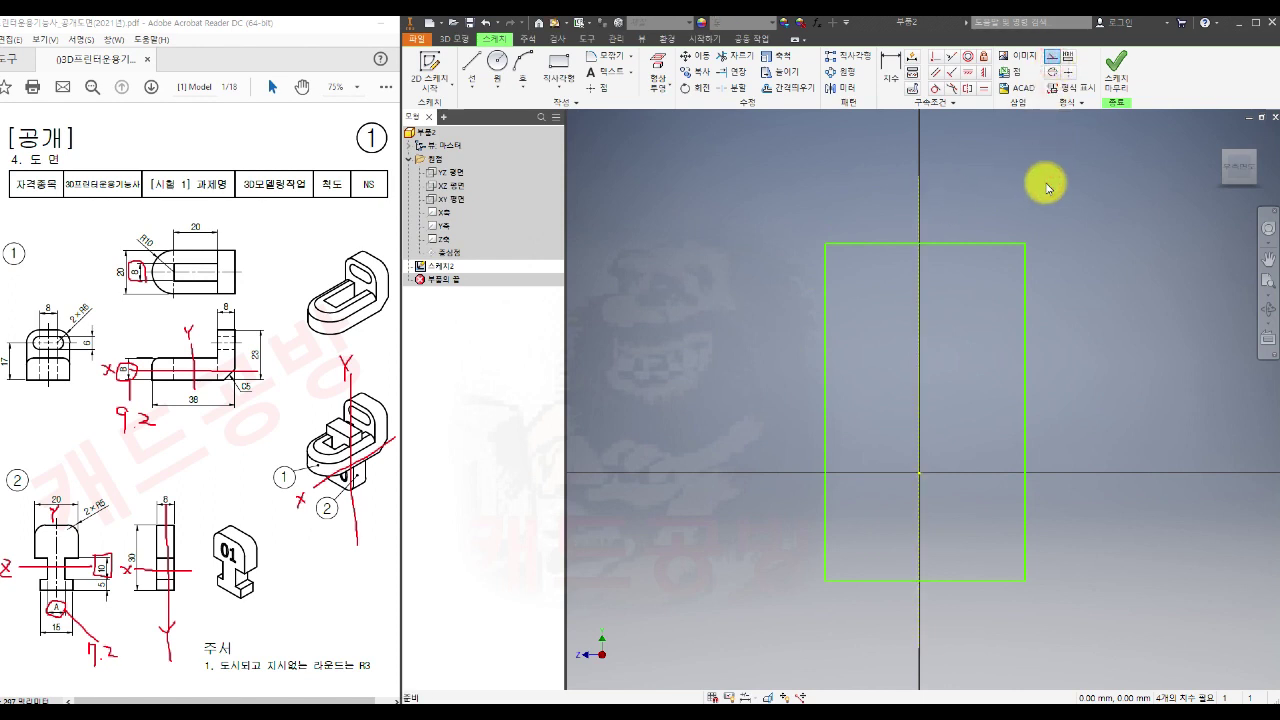
Step: Make the rectangle's two vertical sides symmetric about the projected Y axis
left_click(968, 88)
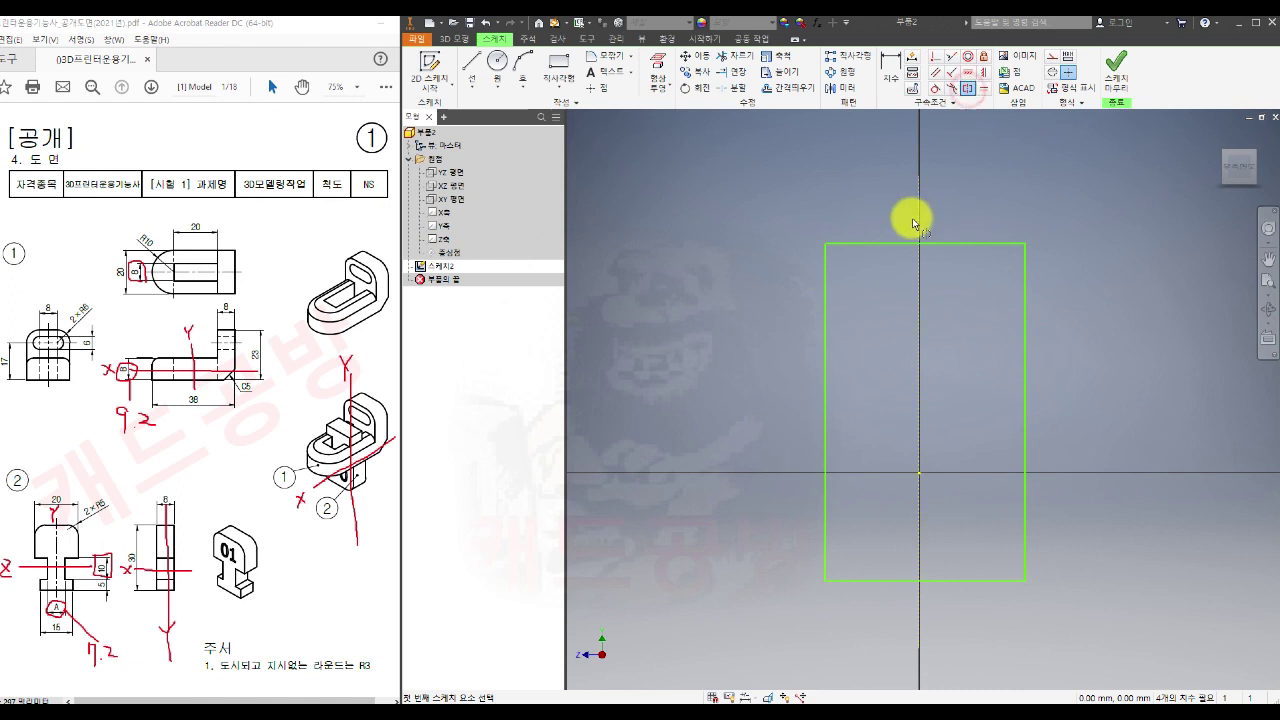
left_click(826, 310)
left_click(1025, 330)
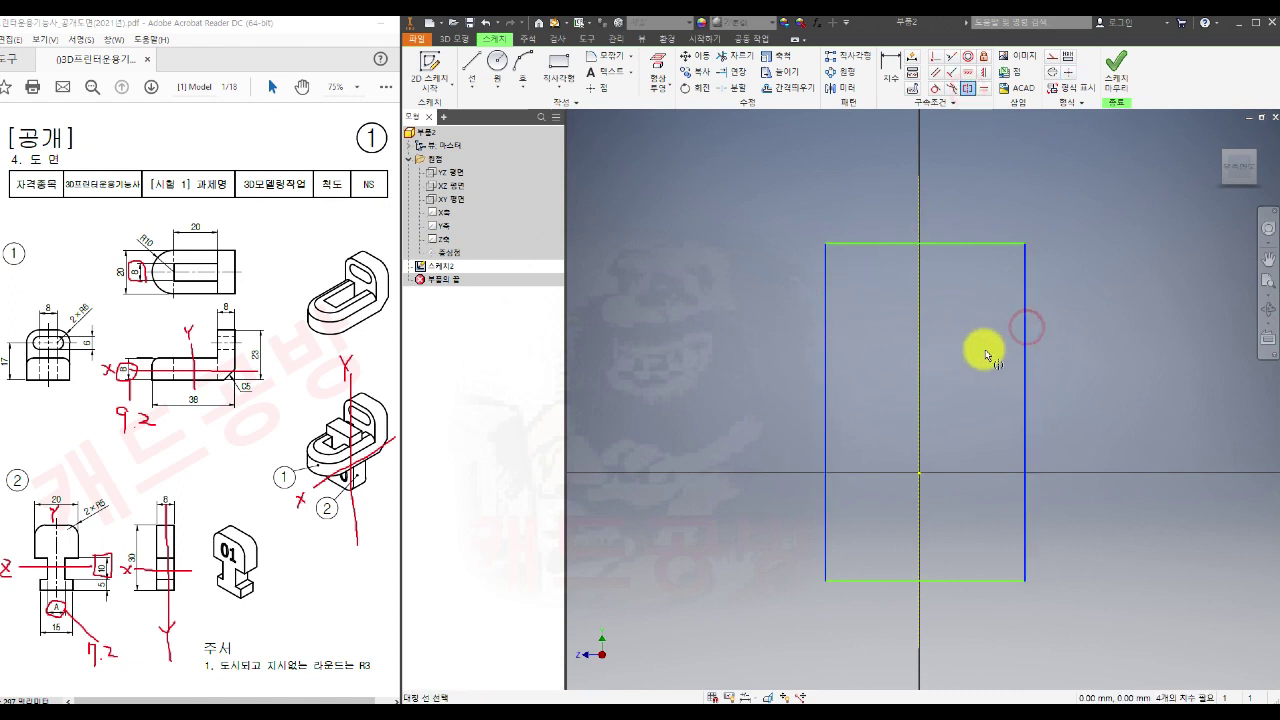
left_click(920, 333)
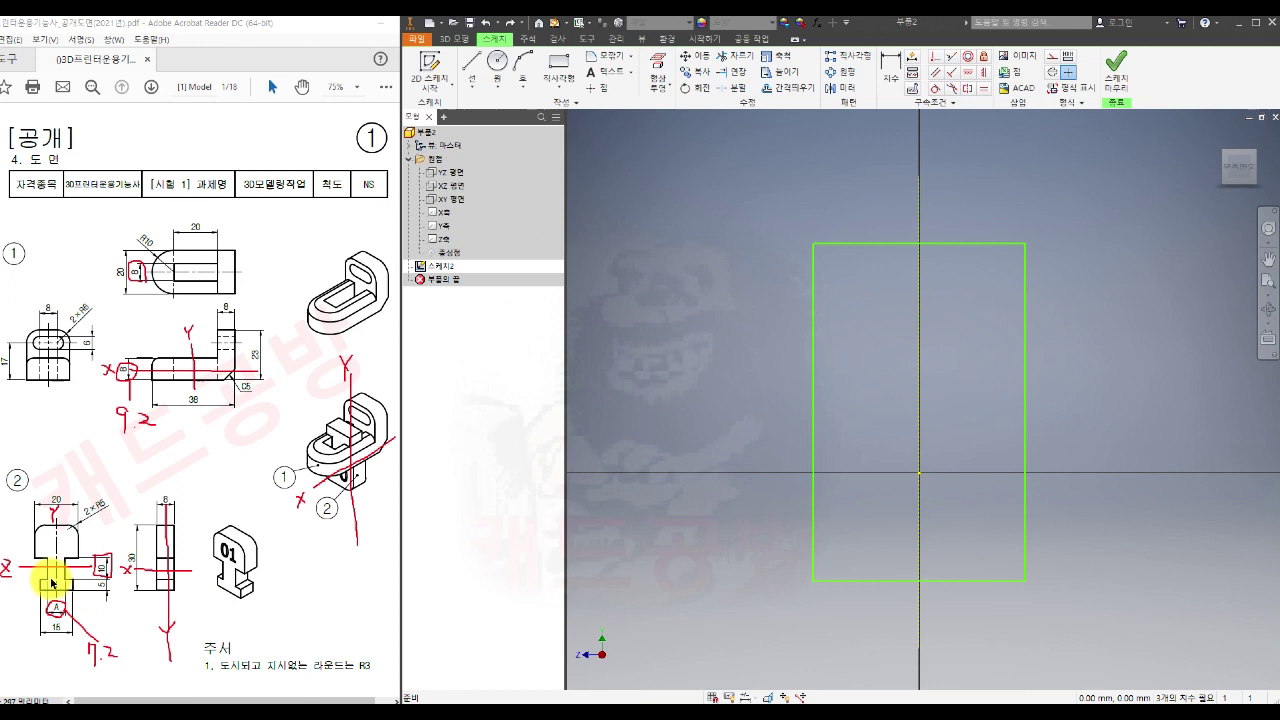
Step: Draw a four-segment stepped line across the rectangle's lower-left corner and trim its ends that overhang the rectangle
left_click(470, 62)
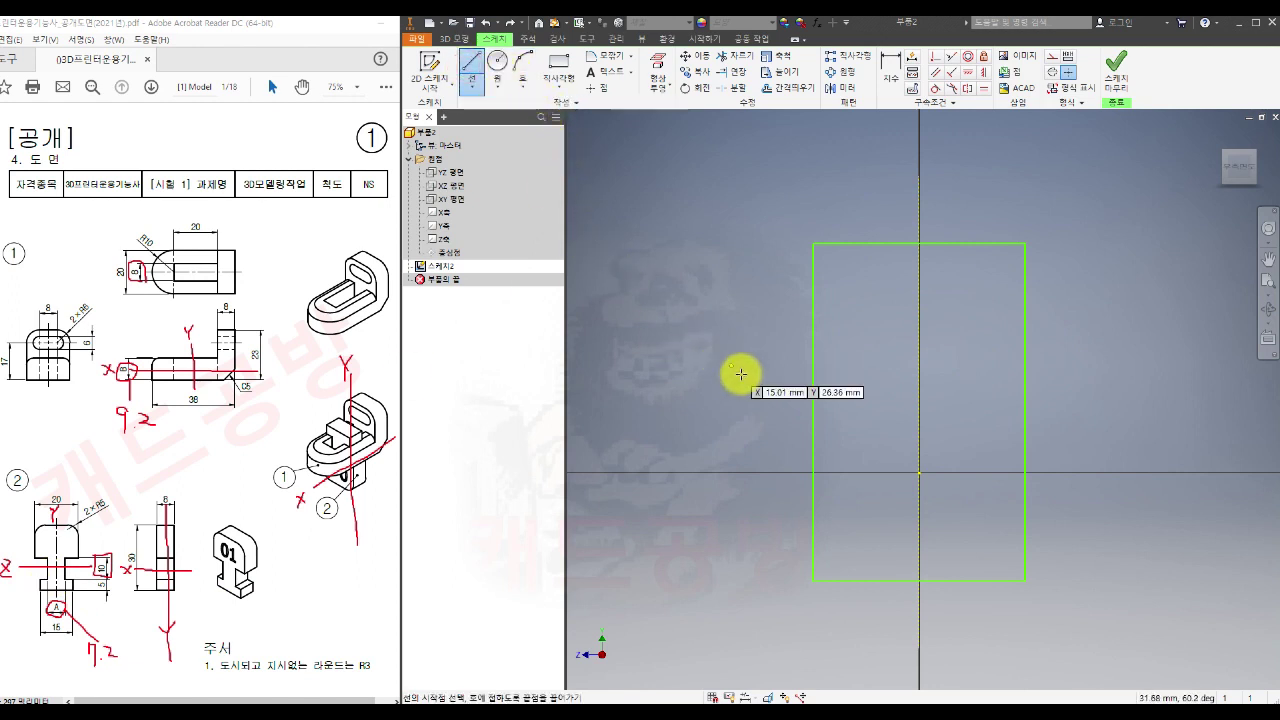
left_click(785, 435)
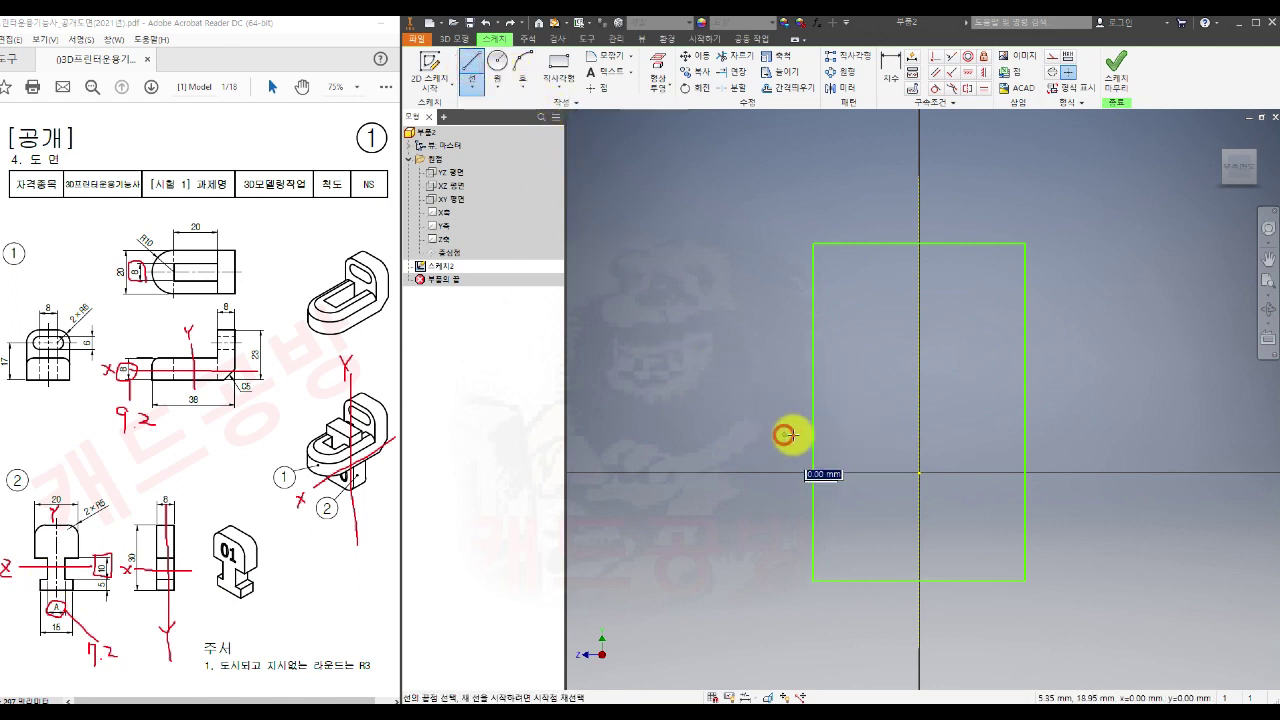
left_click(866, 435)
left_click(864, 517)
left_click(839, 518)
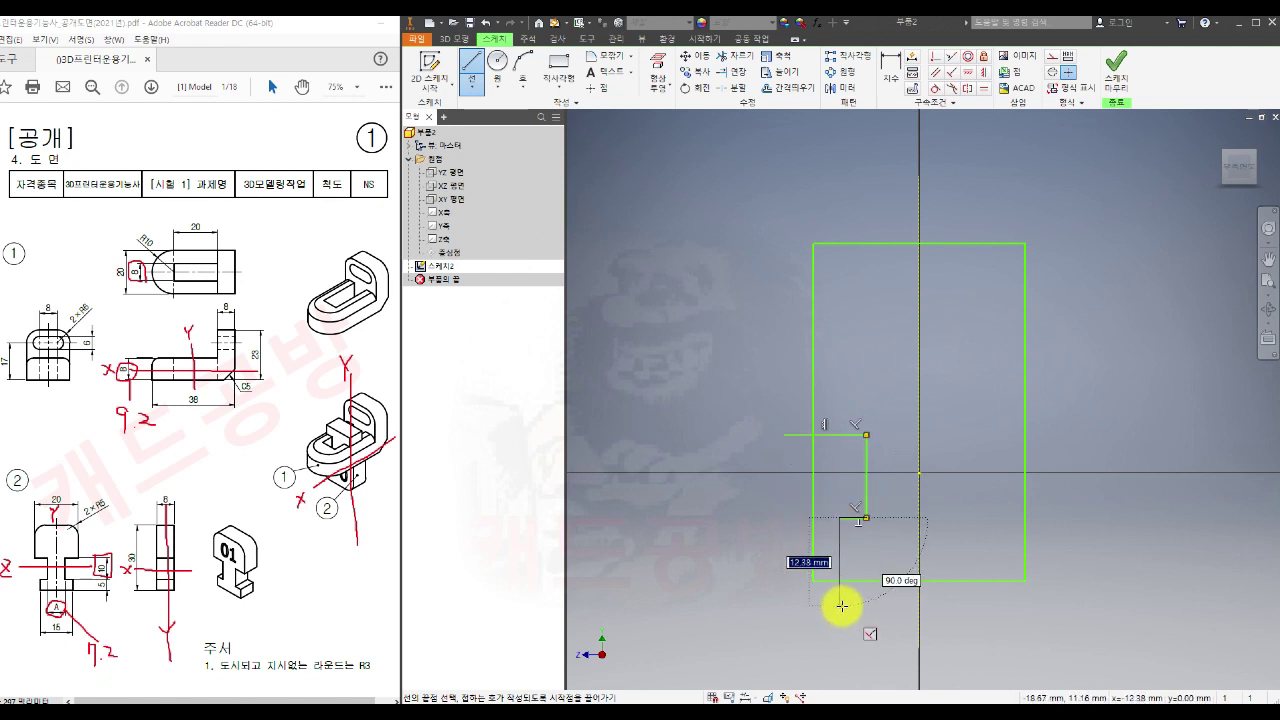
left_click(839, 603)
key("Escape")
left_click(737, 56)
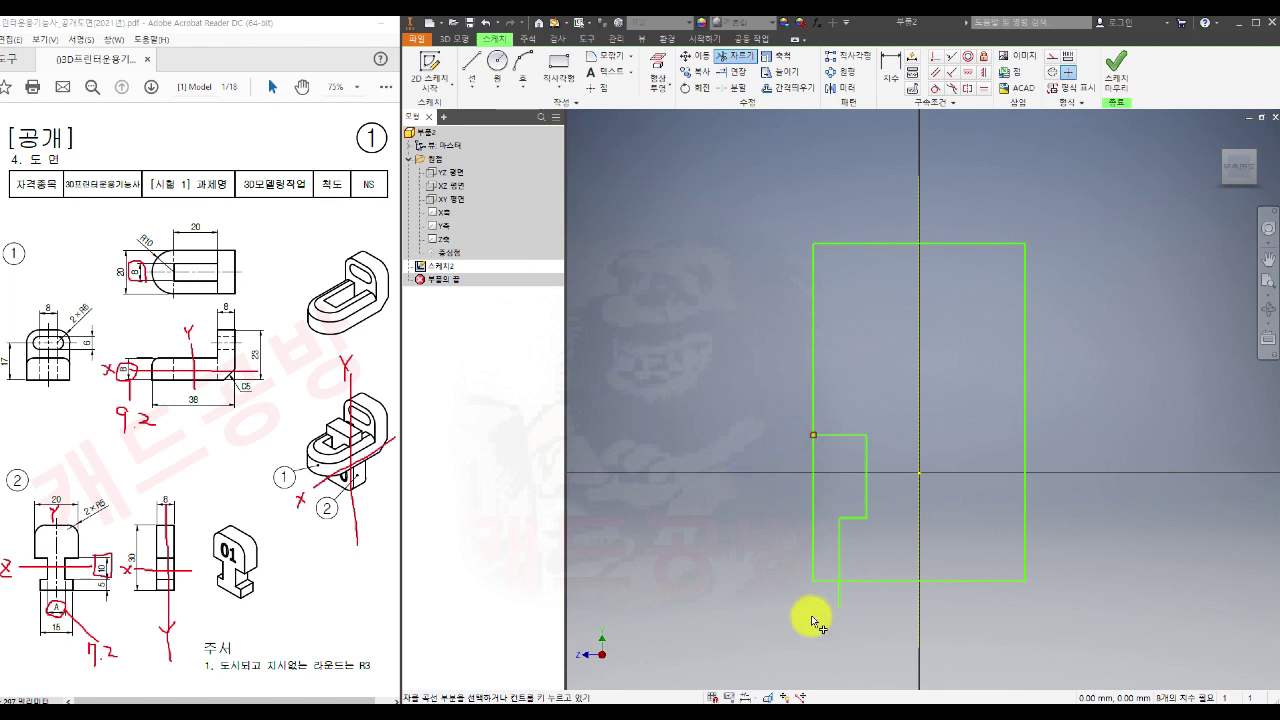
left_click(839, 598)
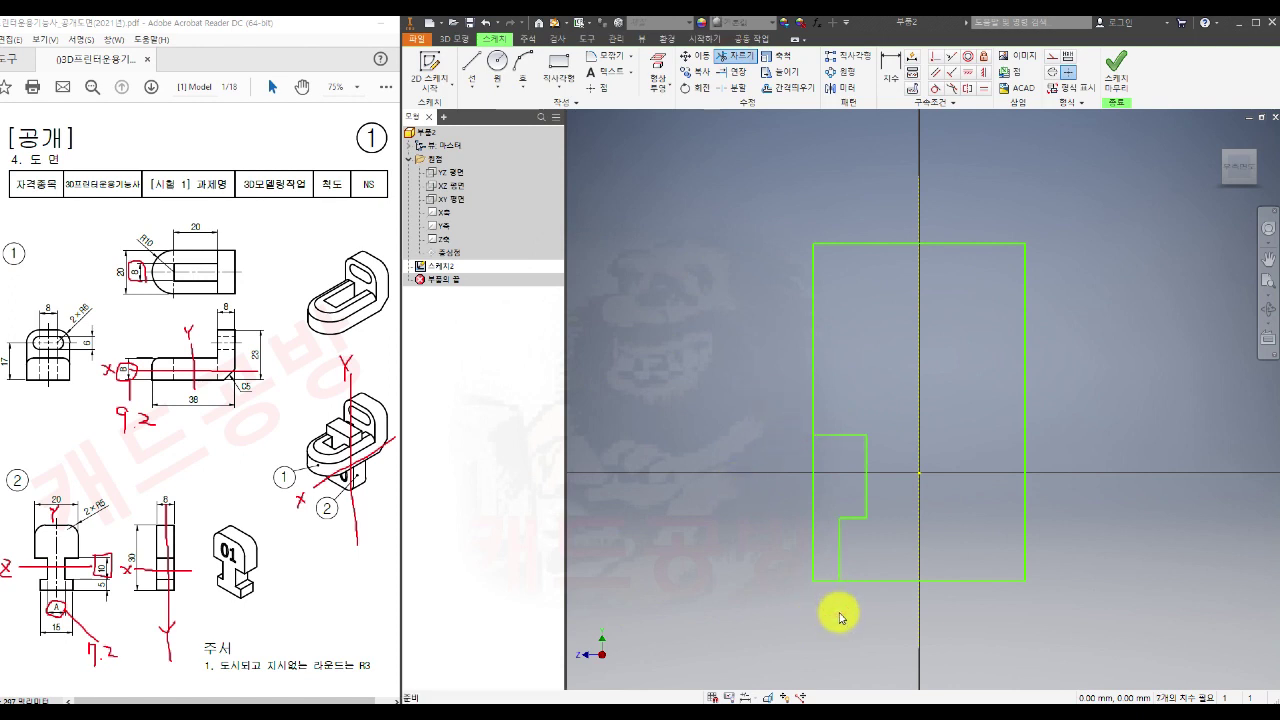
Step: Mirror the four stepped line segments to the other side about the projected Y axis
left_click(847, 89)
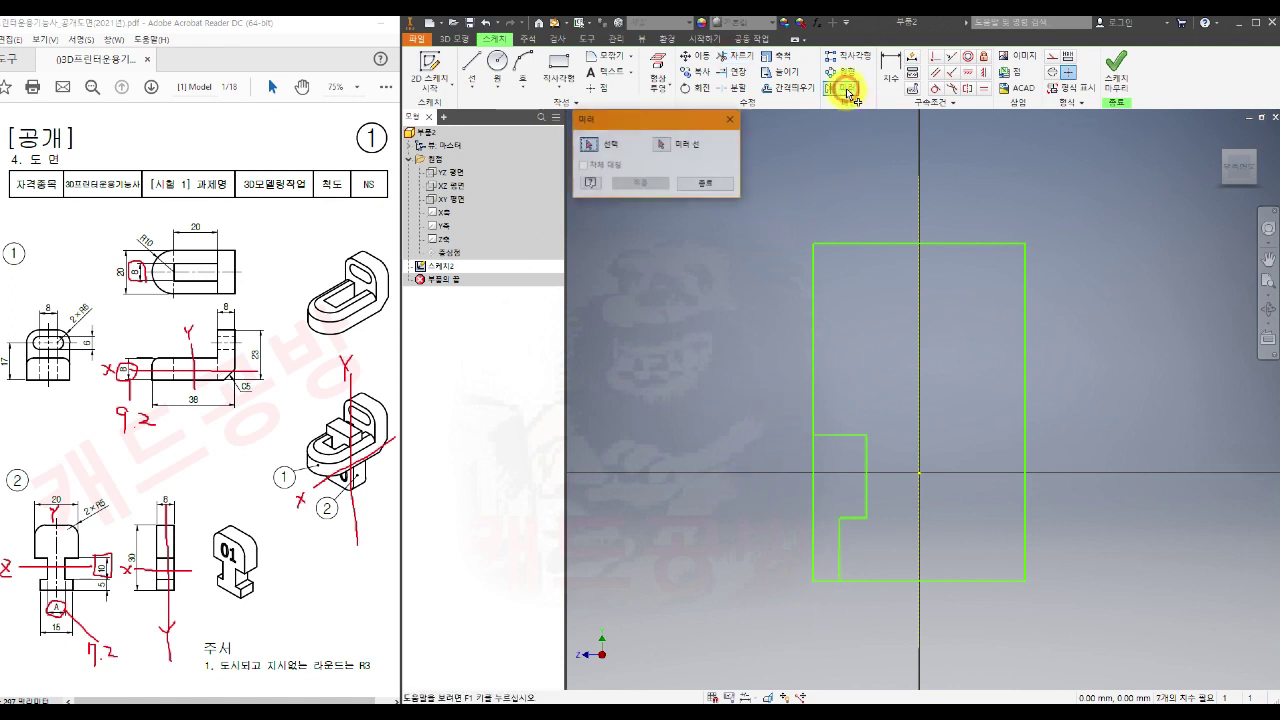
left_click(836, 434)
left_click(866, 458)
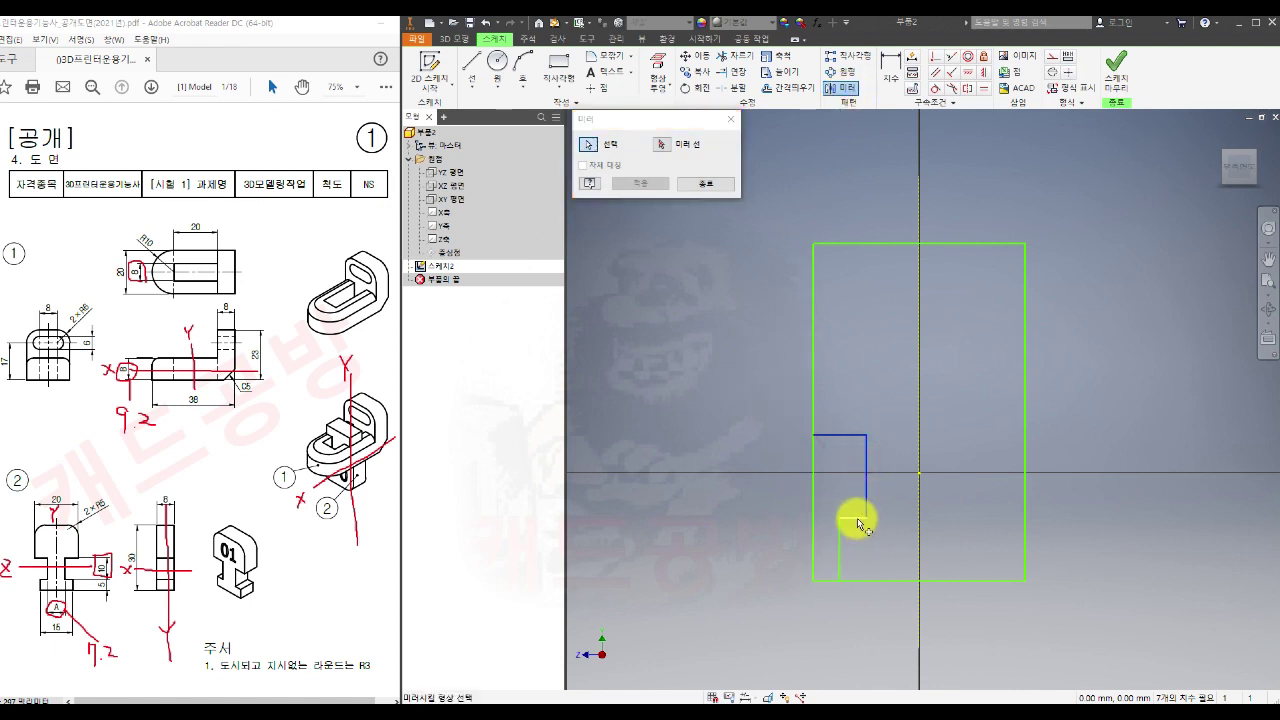
left_click(838, 541)
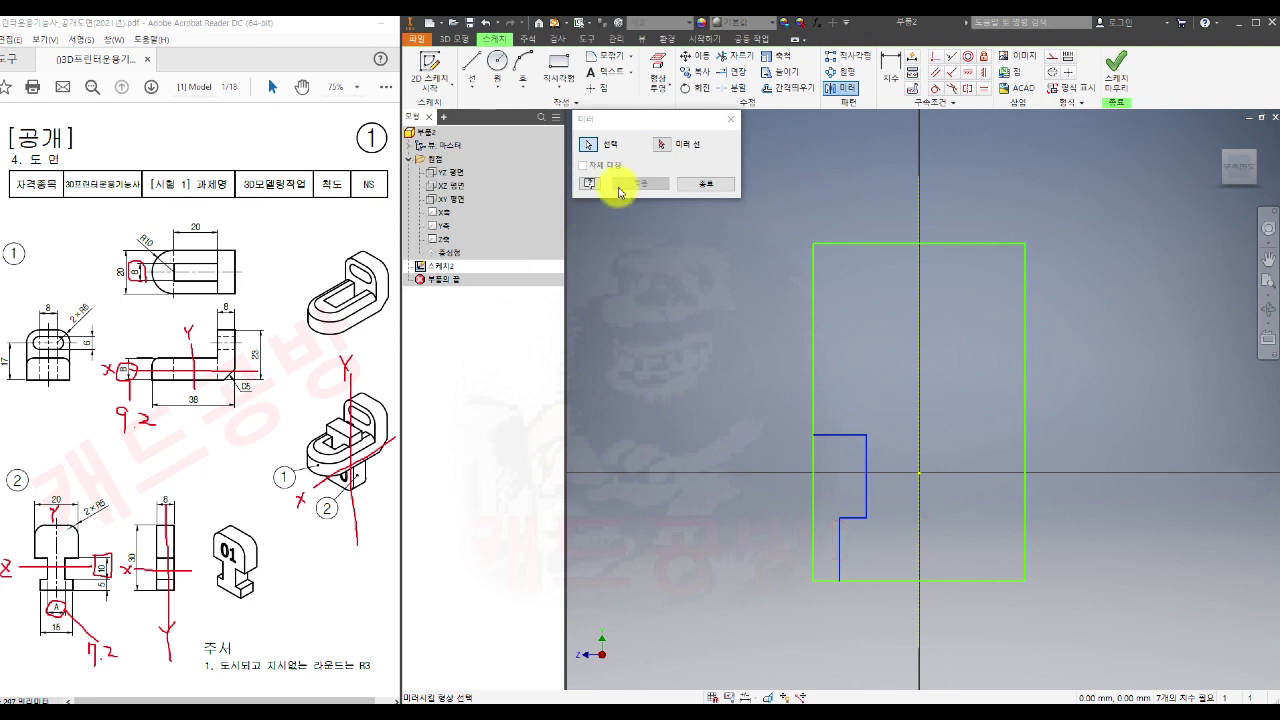
left_click(679, 150)
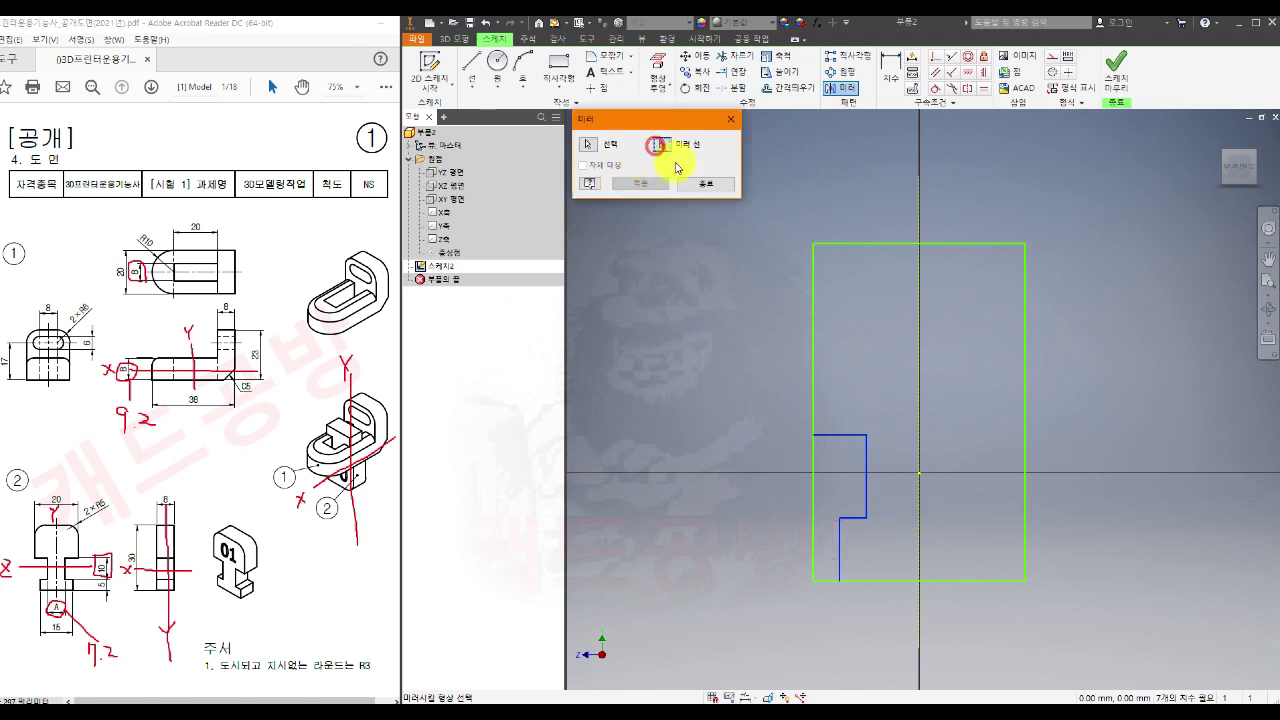
left_click(918, 345)
left_click(633, 185)
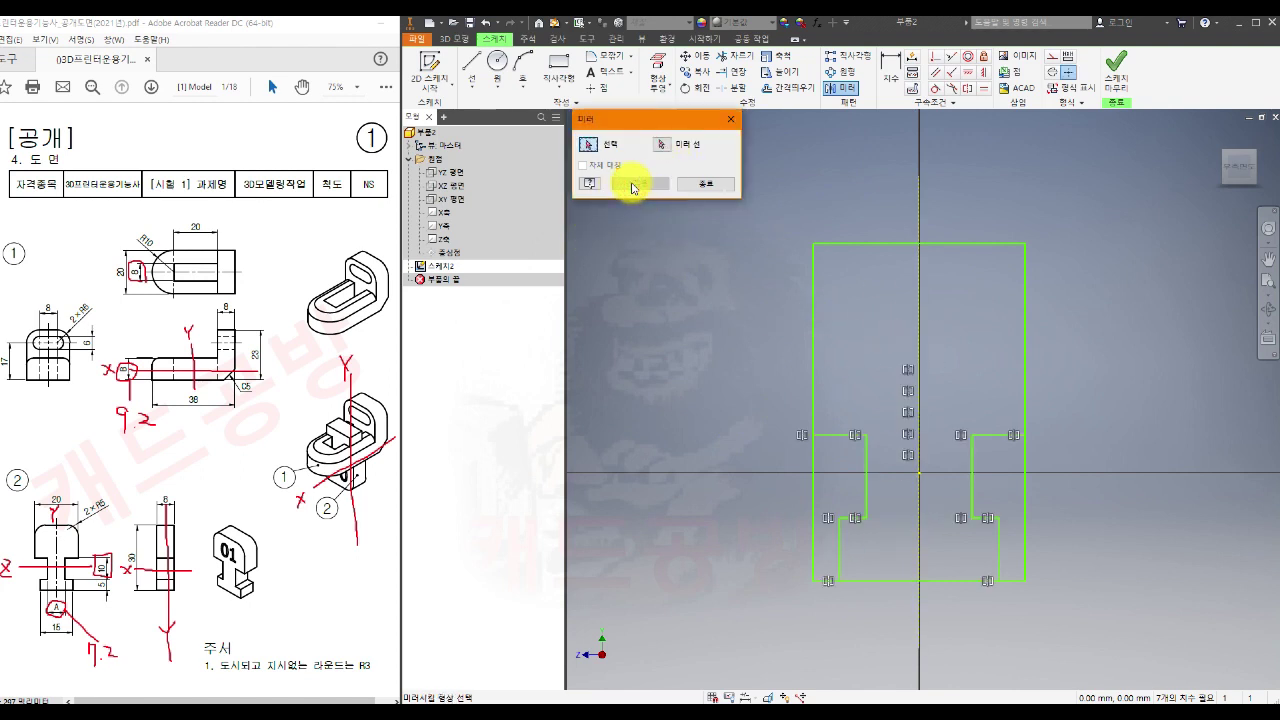
left_click(702, 185)
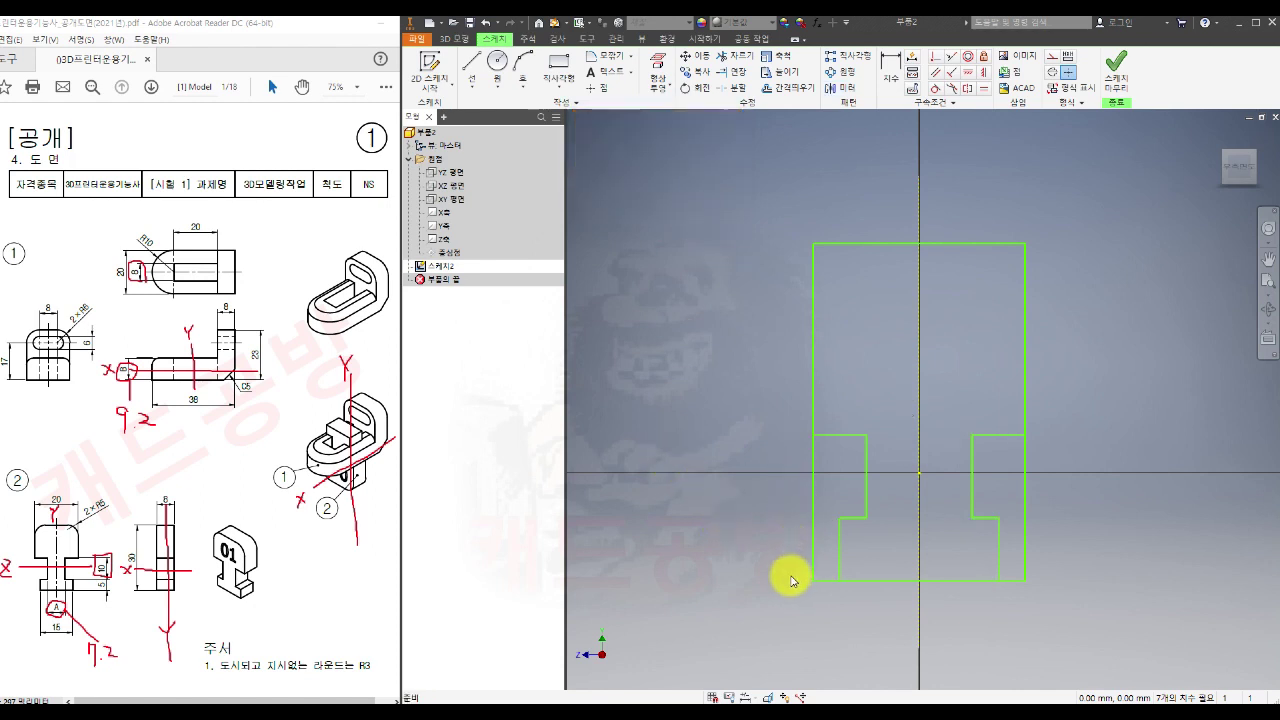
Step: Trim the rectangle's outer edges at both lower corners, leaving a head, a narrow neck and a foot
left_click(739, 56)
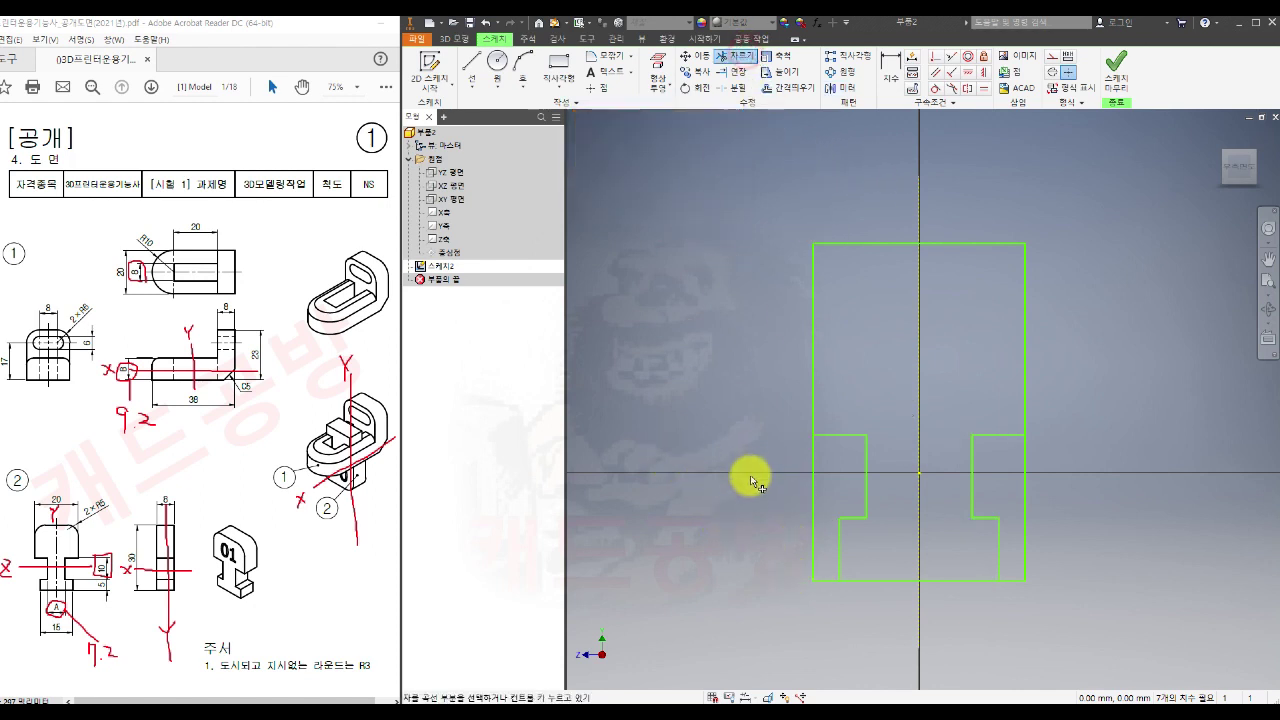
left_click(816, 508)
left_click(822, 584)
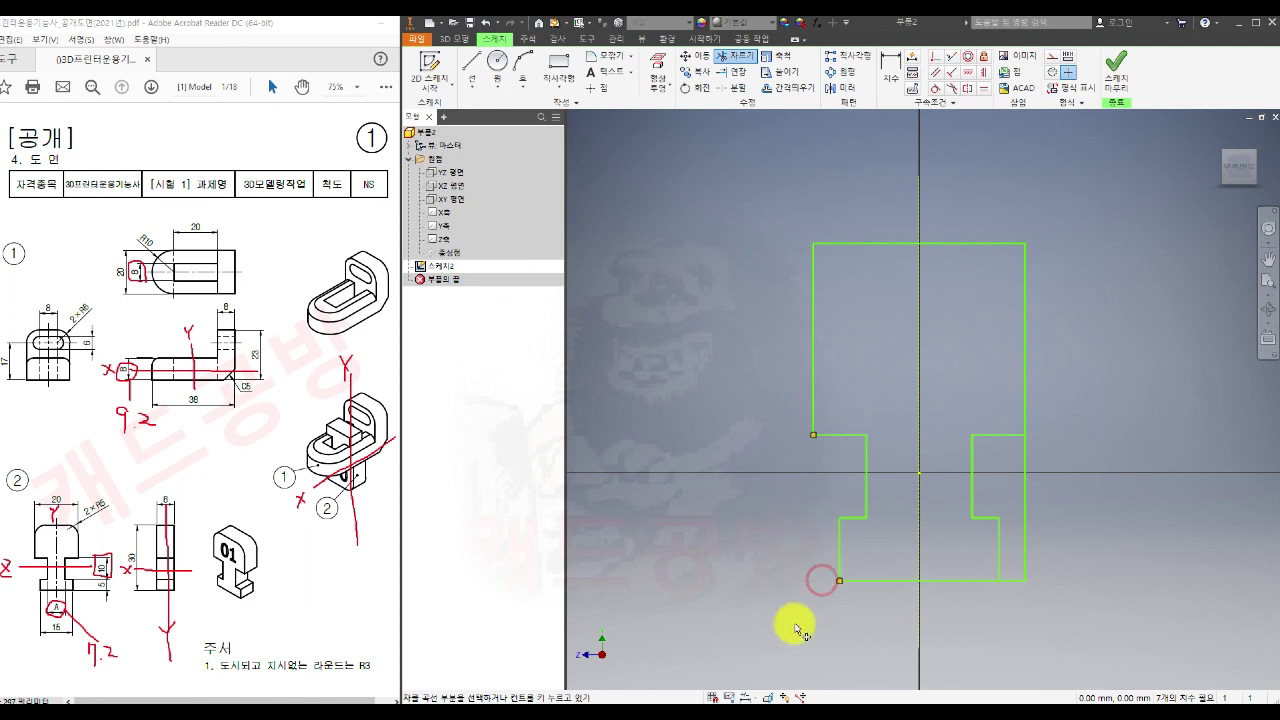
left_click(1017, 578)
left_click(1025, 572)
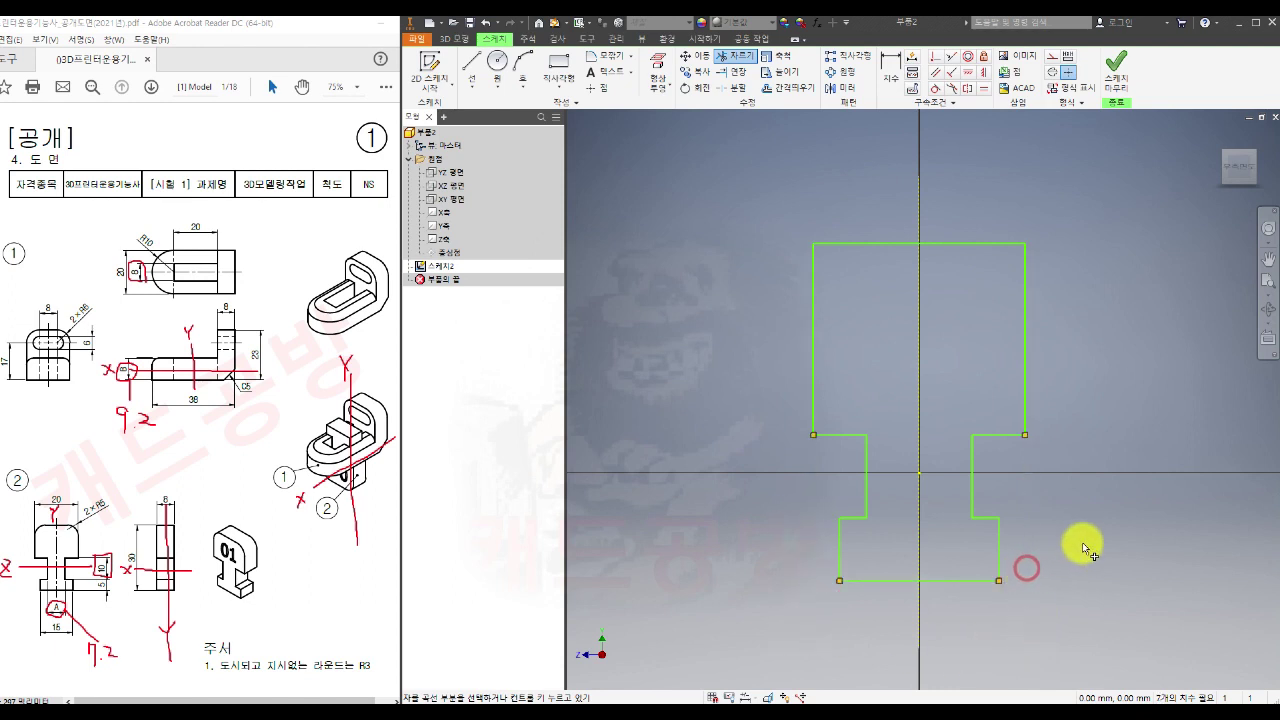
key("Escape")
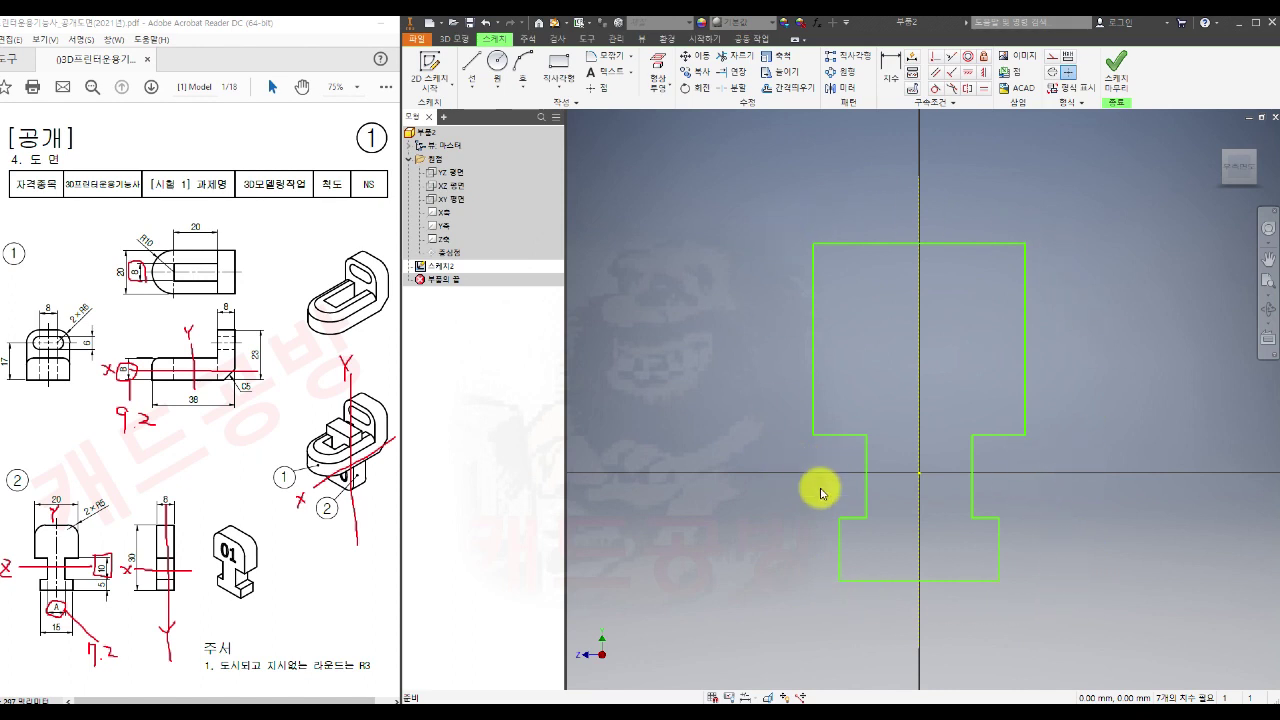
Step: Dimension the distance from the origin to the foot's bottom edge as 10 mm
left_click(892, 62)
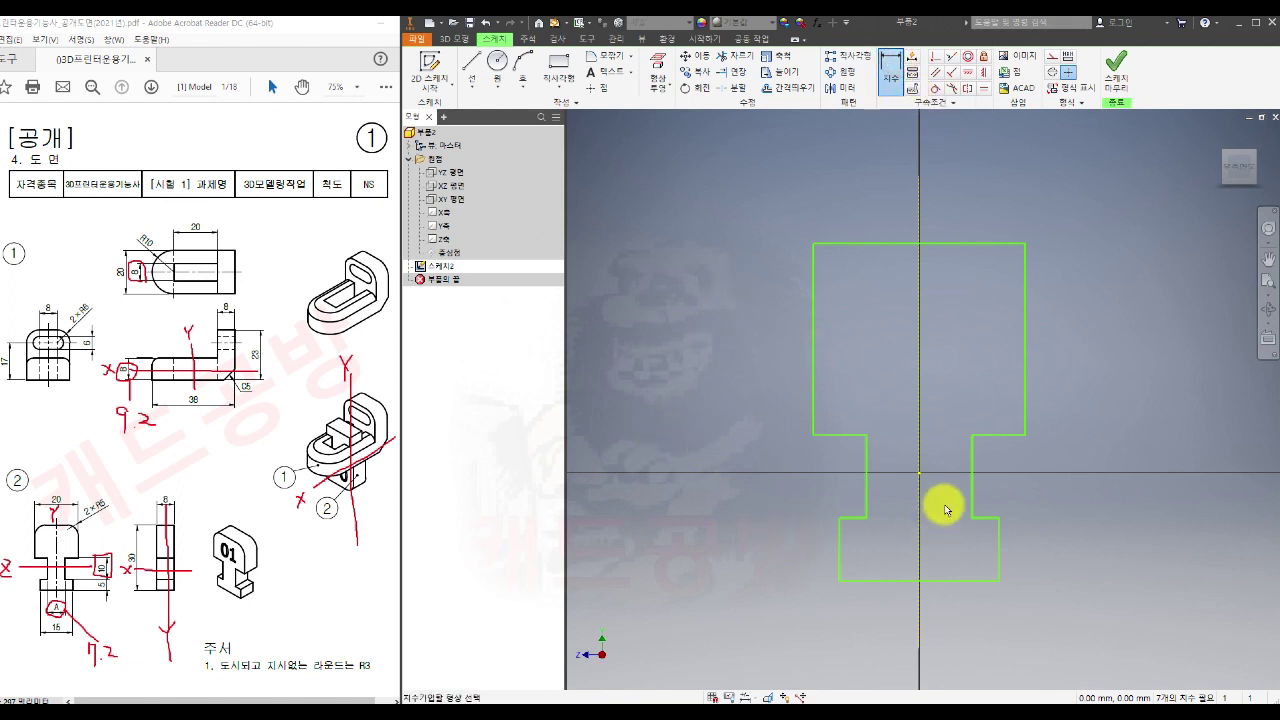
left_click(920, 473)
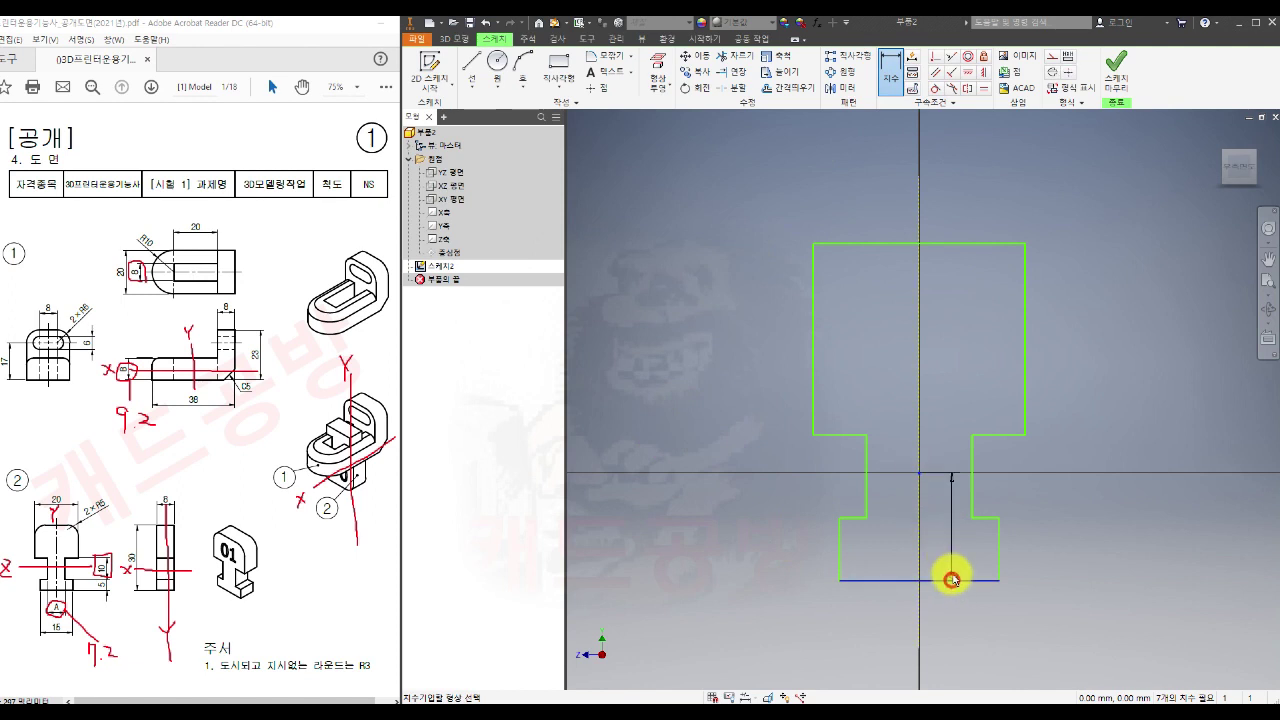
left_click(1119, 532)
type("10")
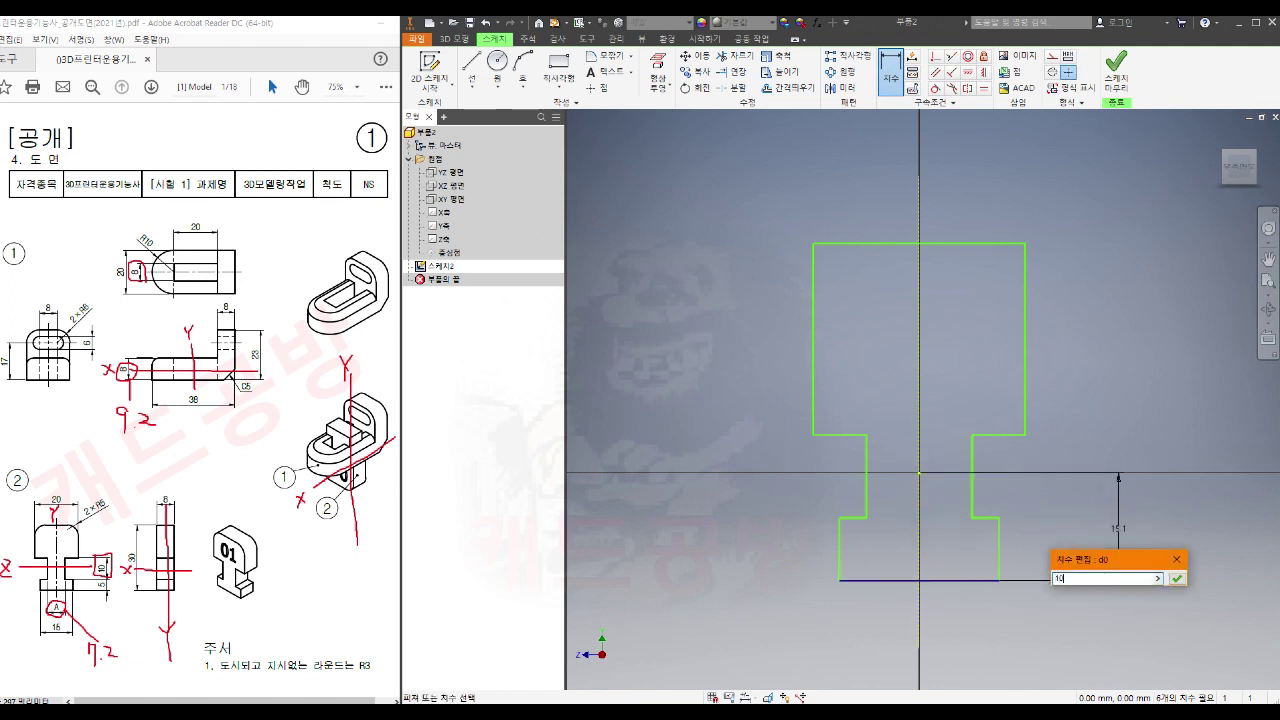
key("Return")
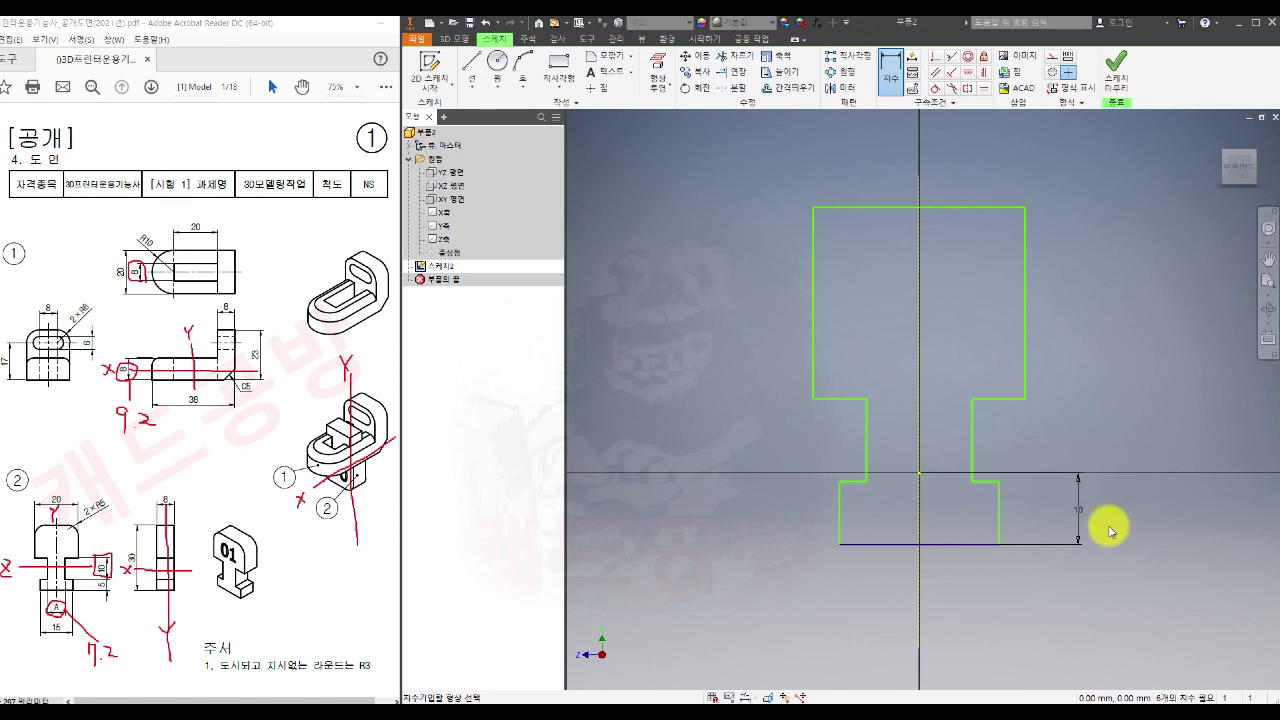
Step: Dimension the foot's height as 5 mm between its upper shoulder and bottom edge
left_click(985, 483)
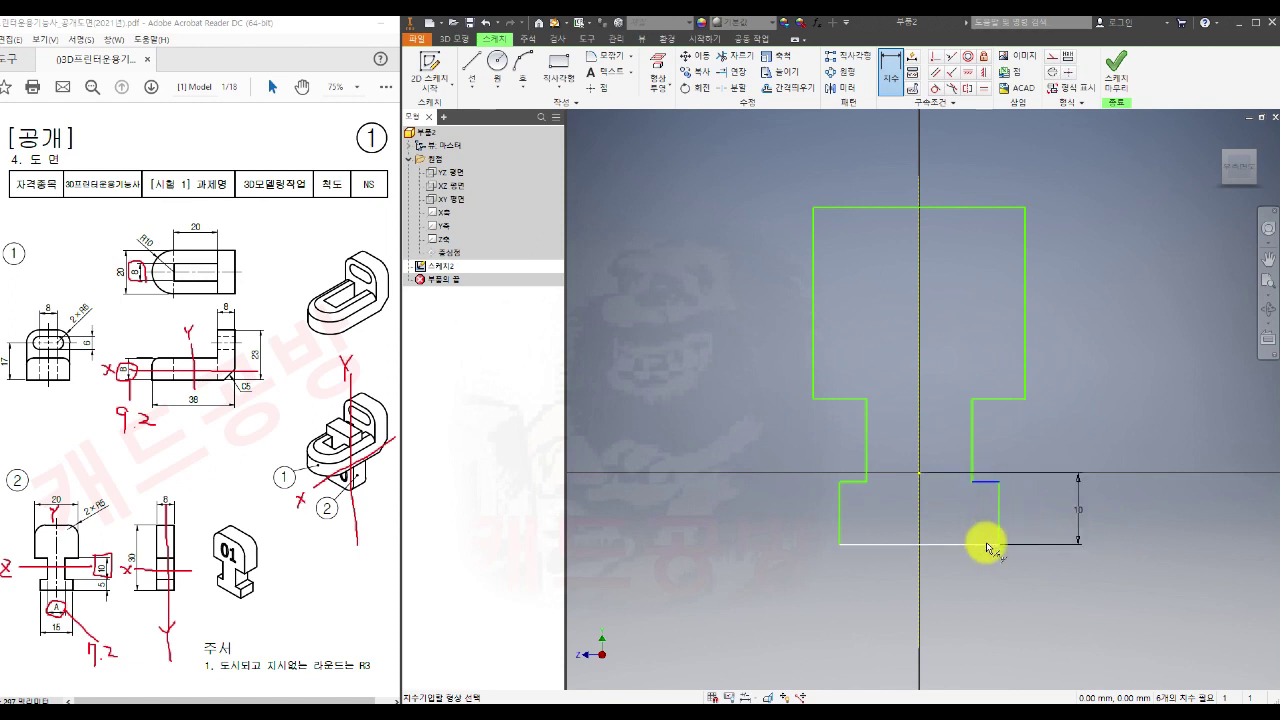
left_click(987, 545)
left_click(1051, 525)
type("5")
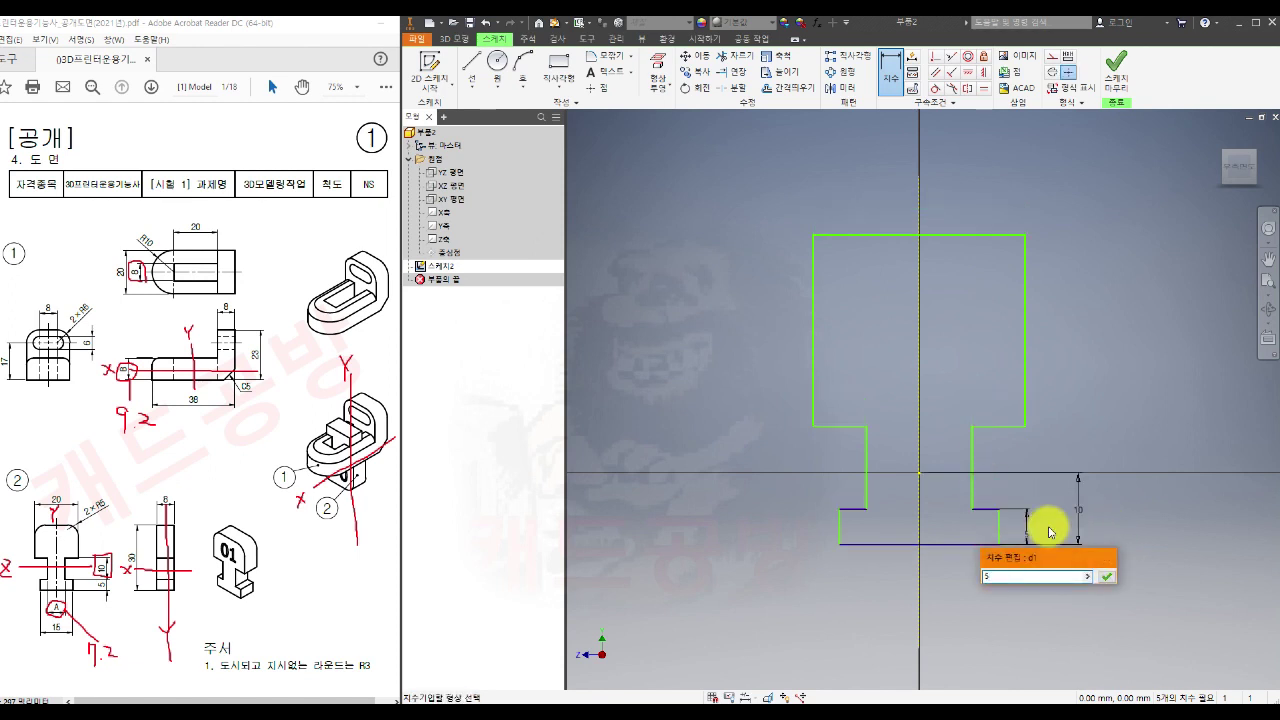
key("Return")
Step: Dimension the neck's height as 10 mm between the head's underside and the foot's shoulder
left_click(988, 426)
left_click(983, 509)
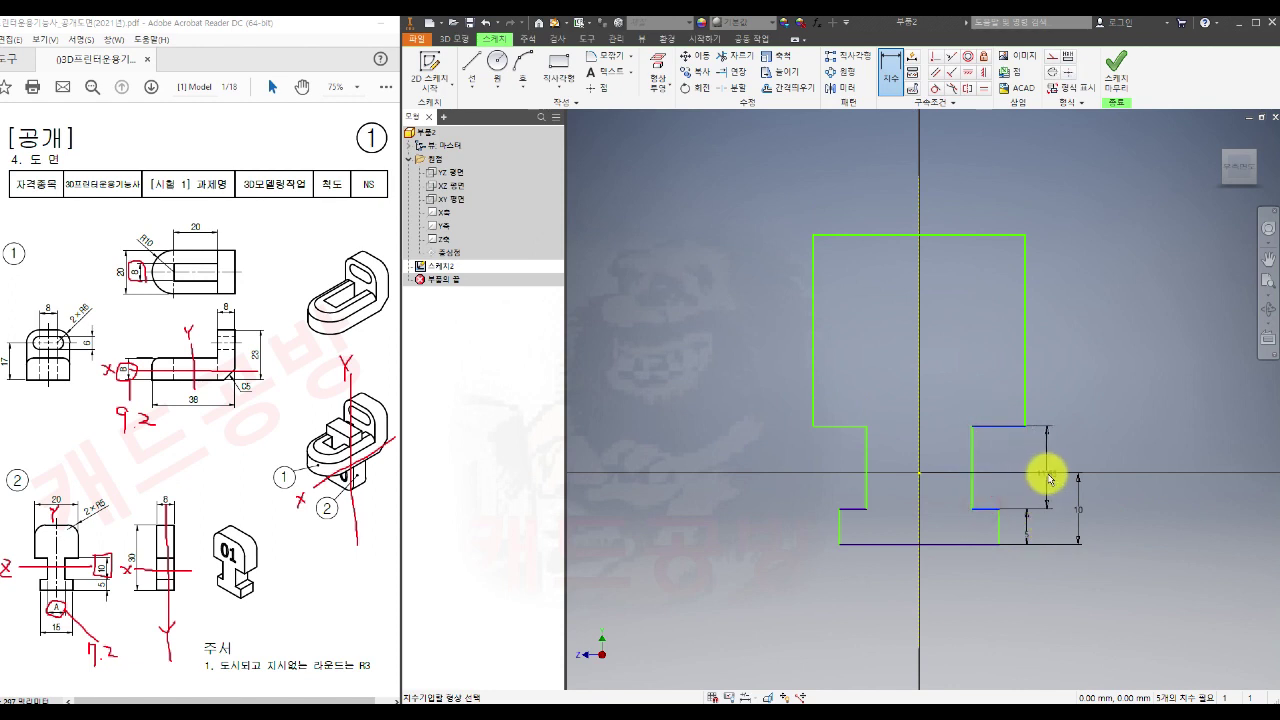
left_click(1047, 476)
type("10")
key("Return")
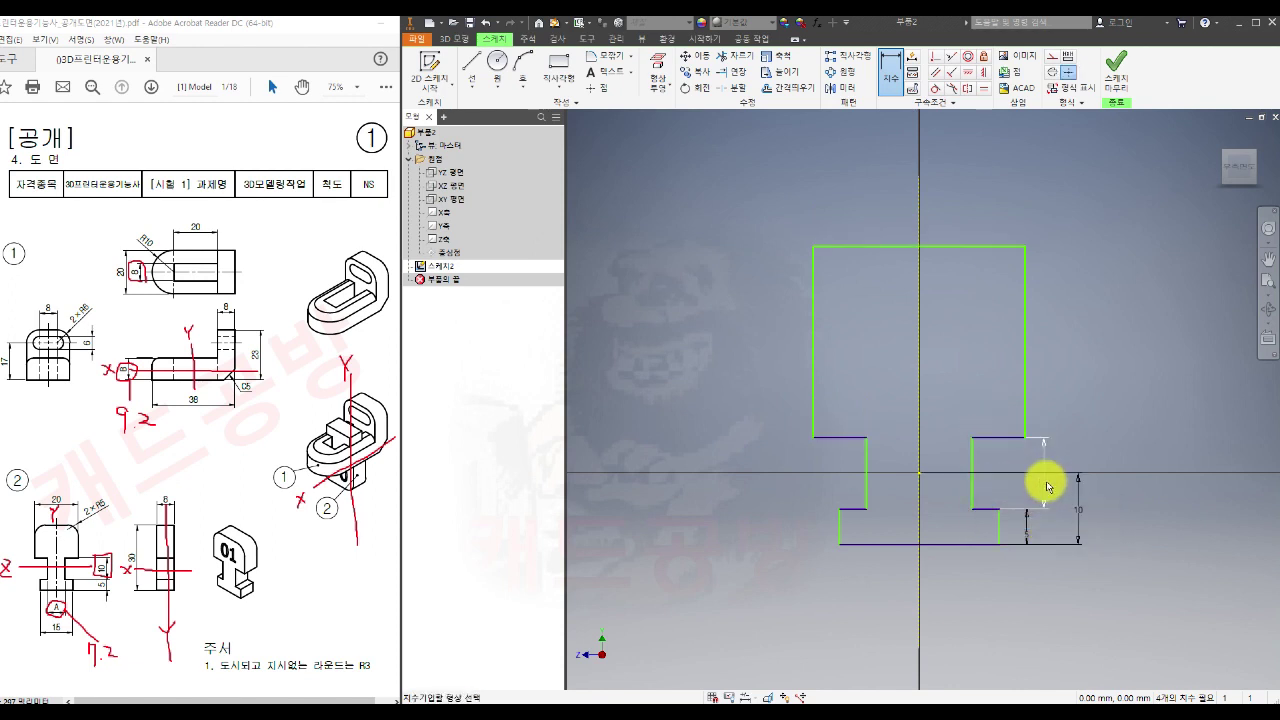
Step: Dimension the foot's width as 15 mm between its vertical sides
left_click(840, 522)
left_click(997, 530)
left_click(923, 572)
type("5")
key("Return")
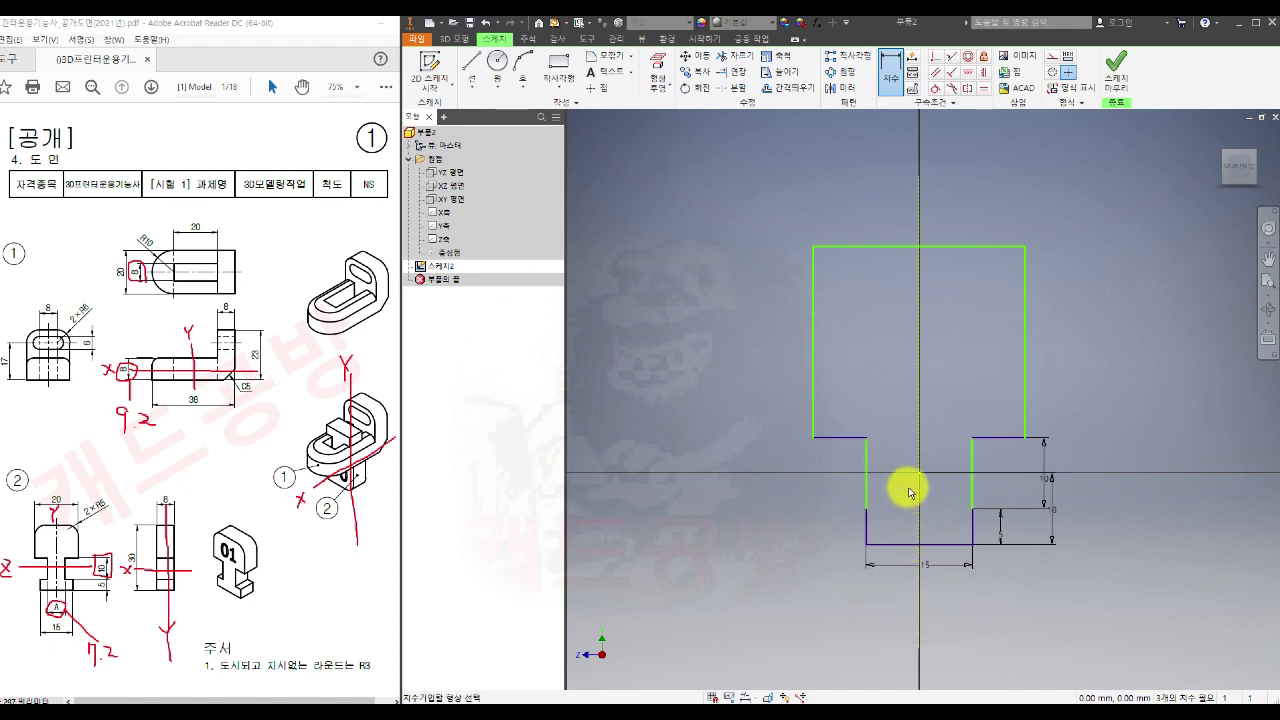
Step: Dimension the neck's width as 7.2 mm between its vertical sides
left_click(867, 474)
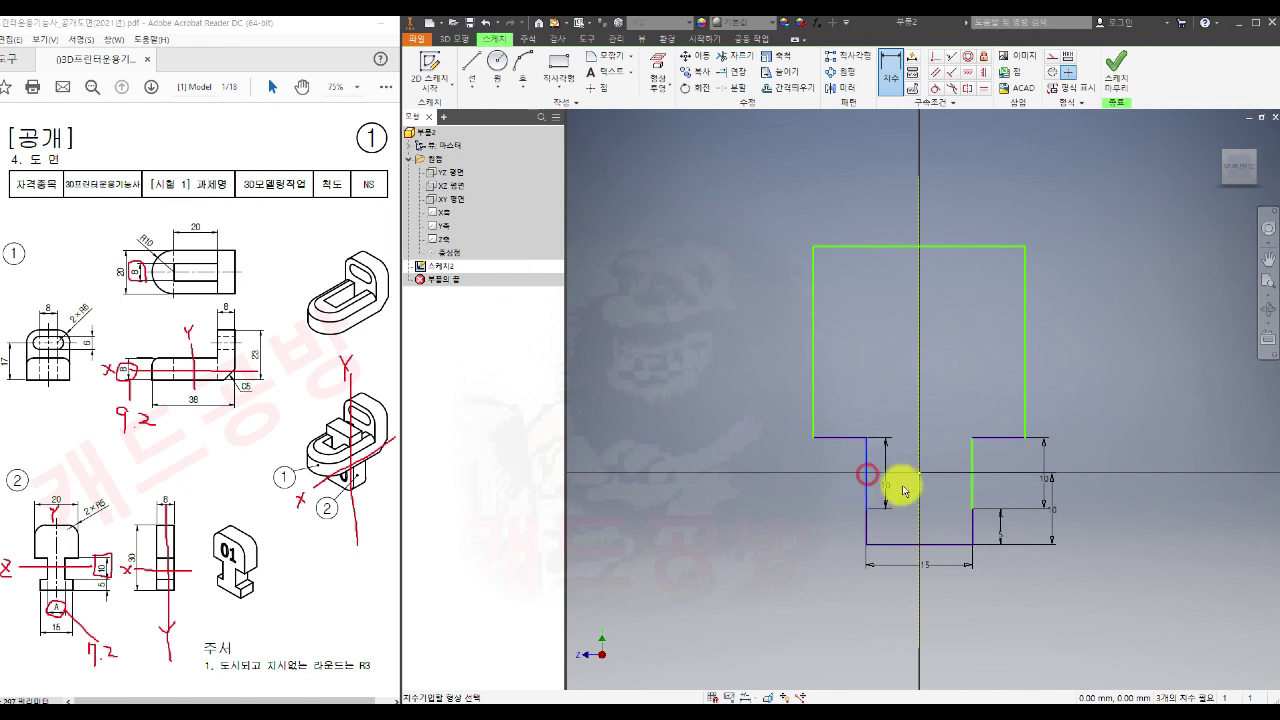
left_click(971, 490)
left_click(943, 611)
type("7.2")
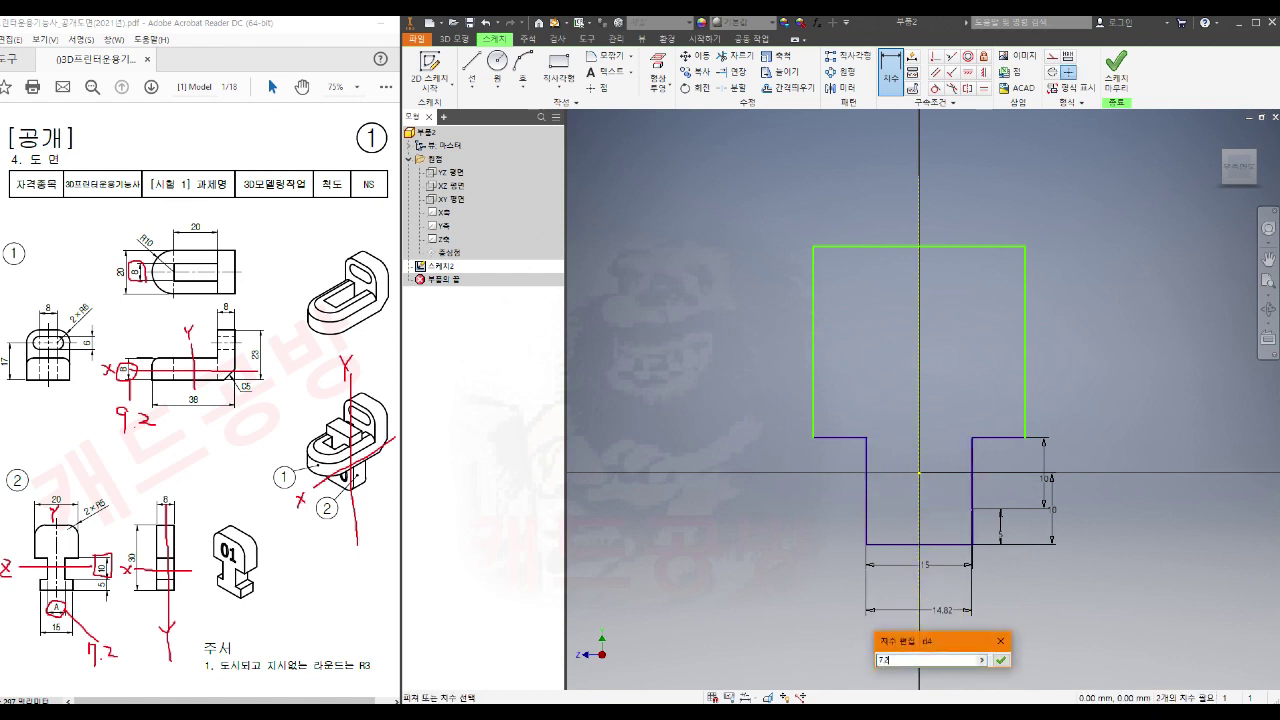
key("Return")
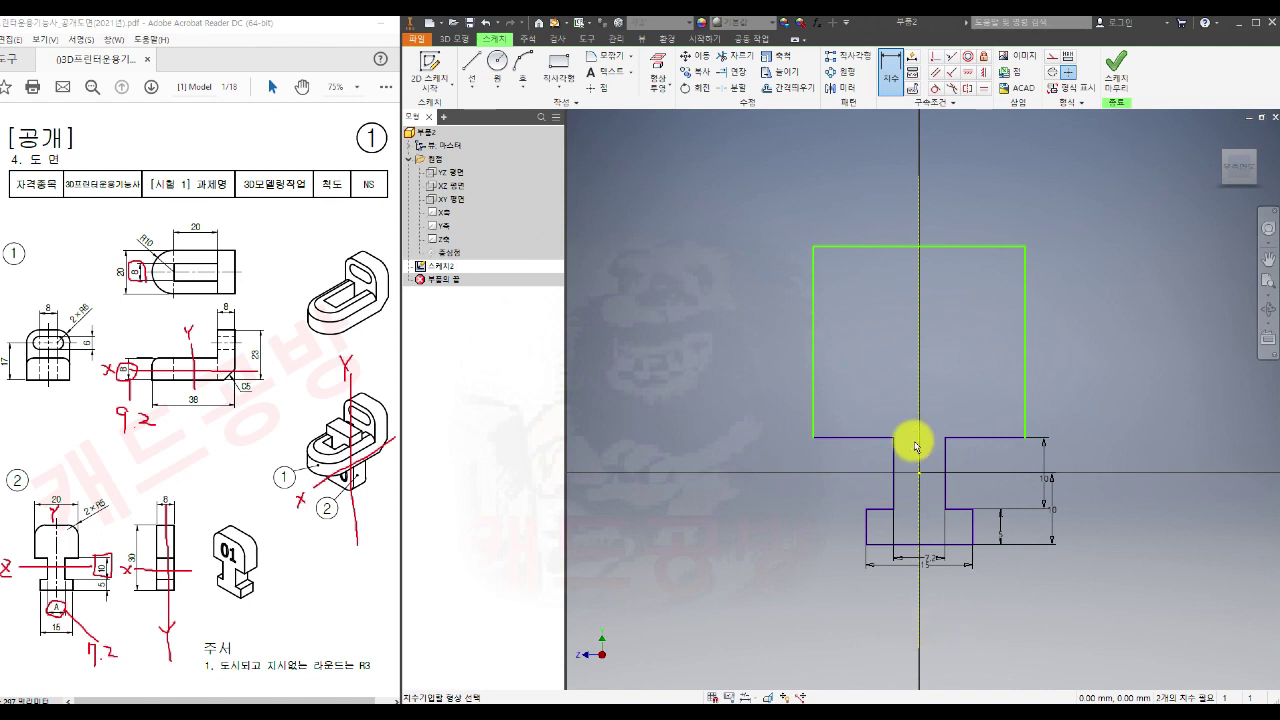
Step: Dimension the head's width as 20 mm, placing the dimension above the profile
left_click(811, 330)
left_click(1024, 366)
left_click(948, 208)
type("20")
key("Return")
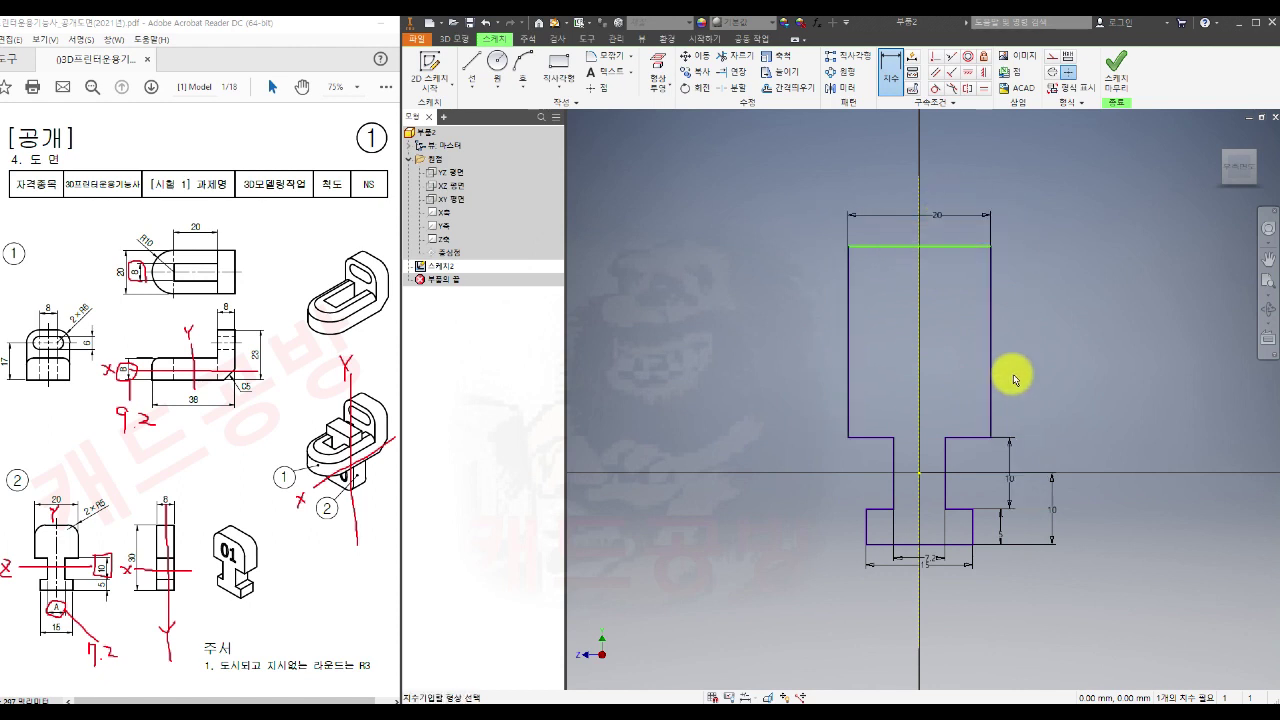
Step: Dimension the profile's overall height as 30 mm from the foot's bottom to the head's top and finish the sketch
left_click(937, 545)
left_click(960, 246)
left_click(1087, 445)
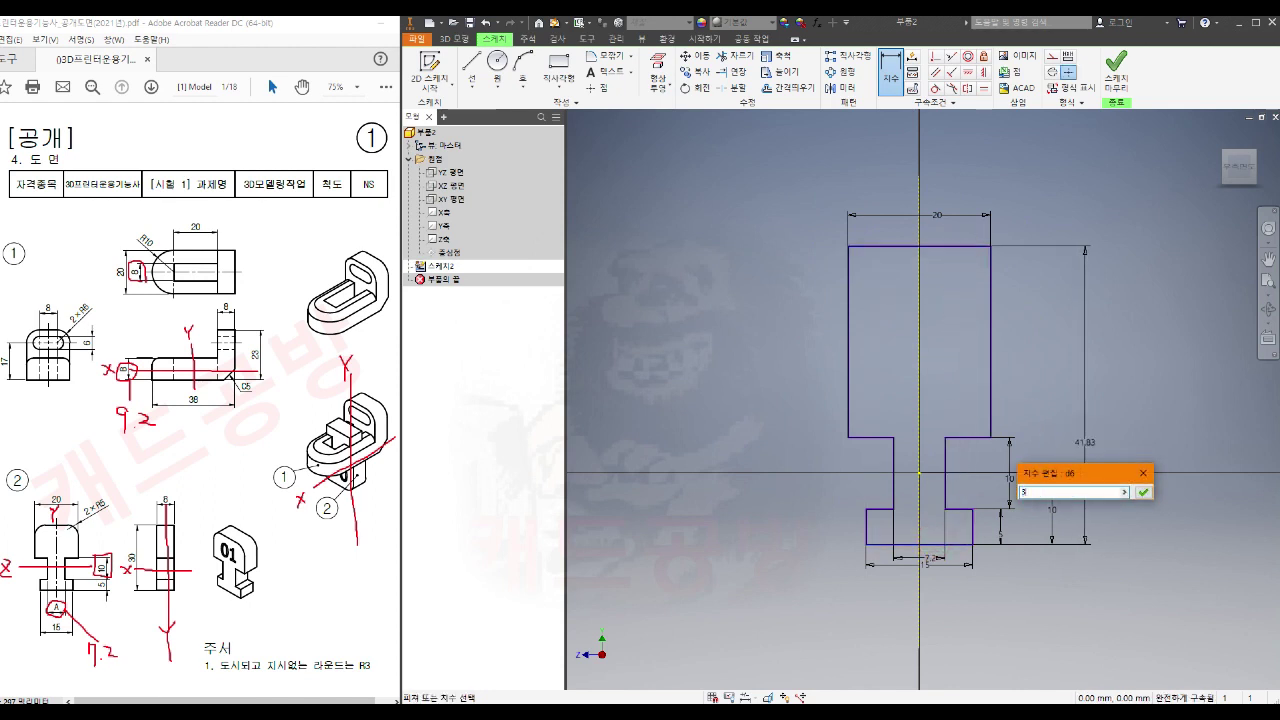
key("Return")
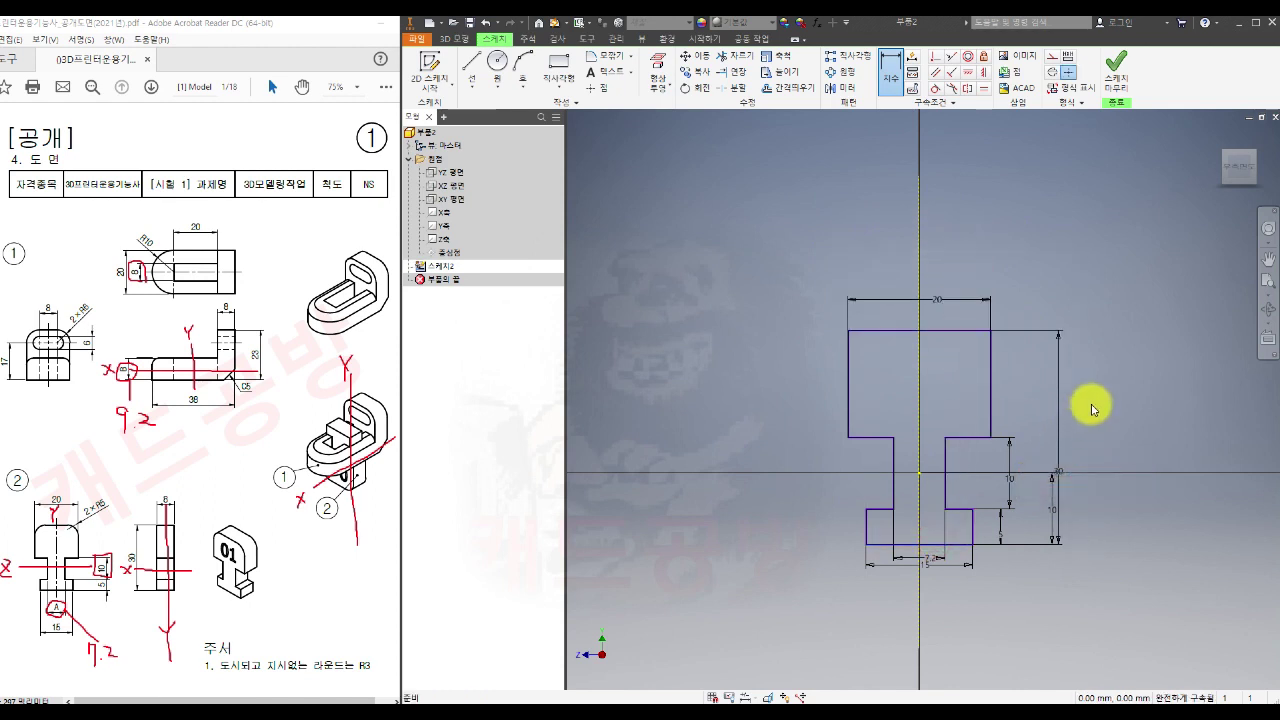
key("Escape")
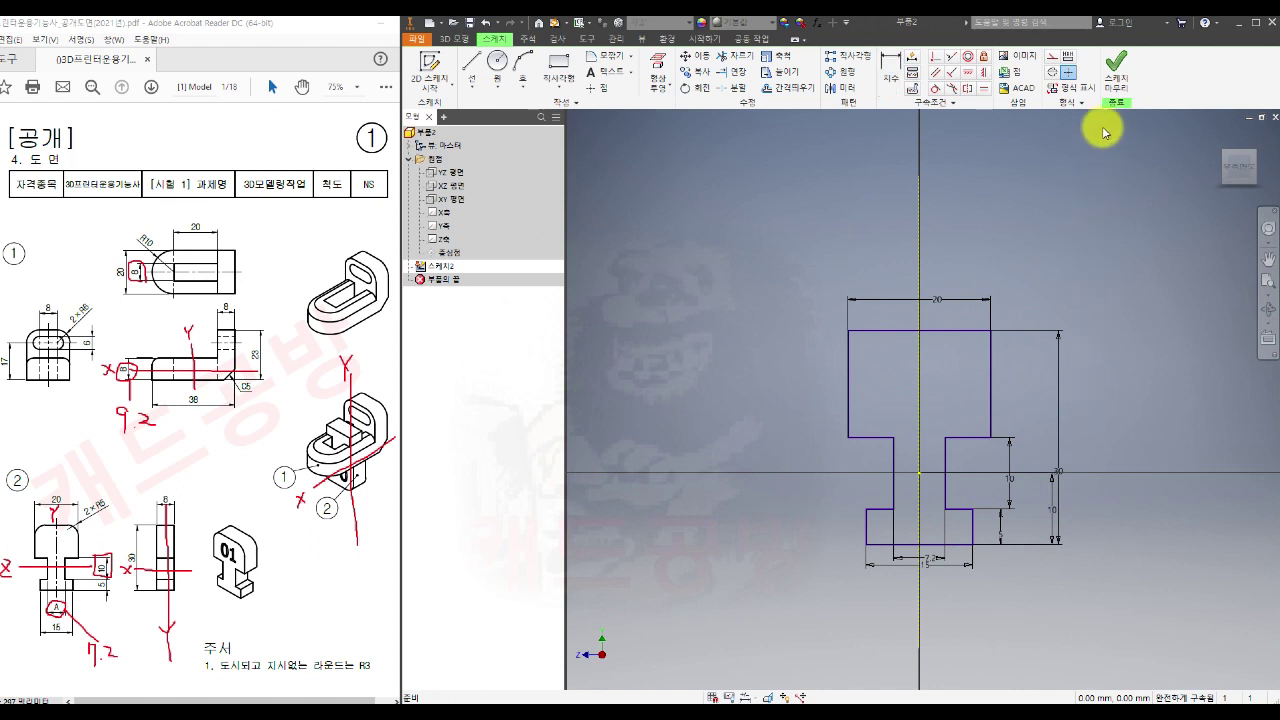
left_click(1116, 75)
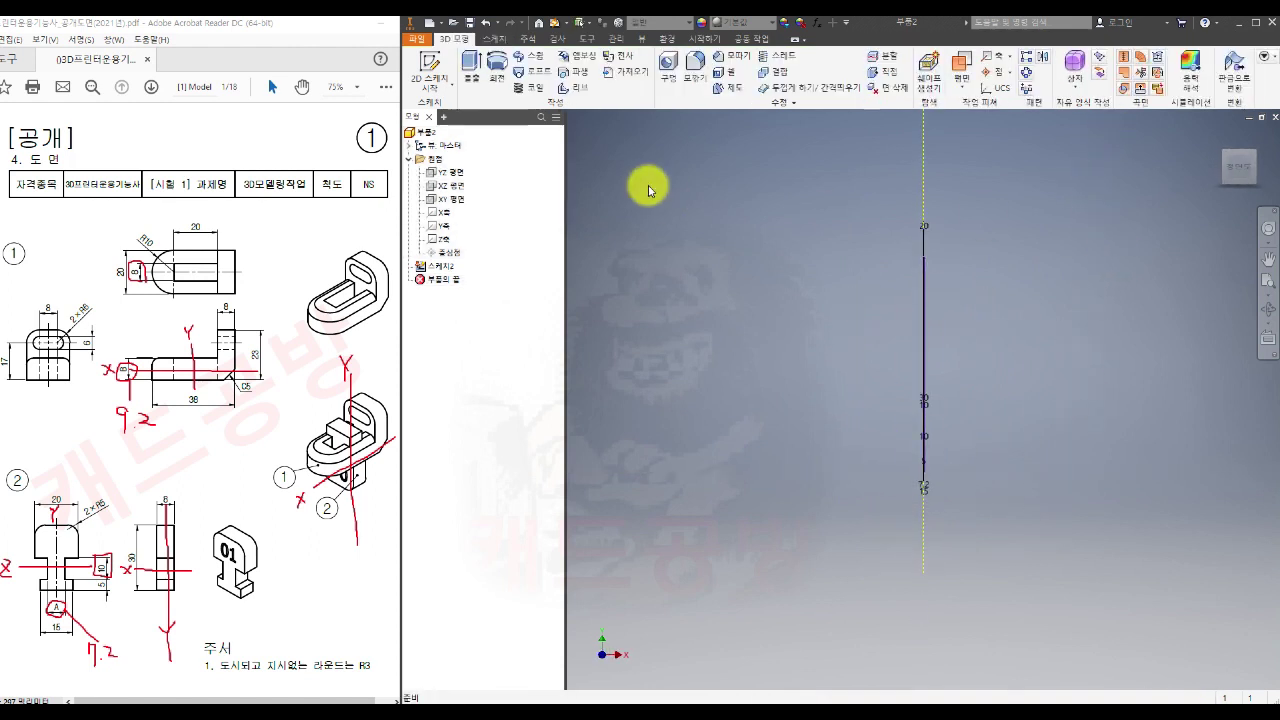
Step: Extrude the profile of part 2 symmetrically about the sketch plane to a total thickness of 8 mm
left_click(472, 72)
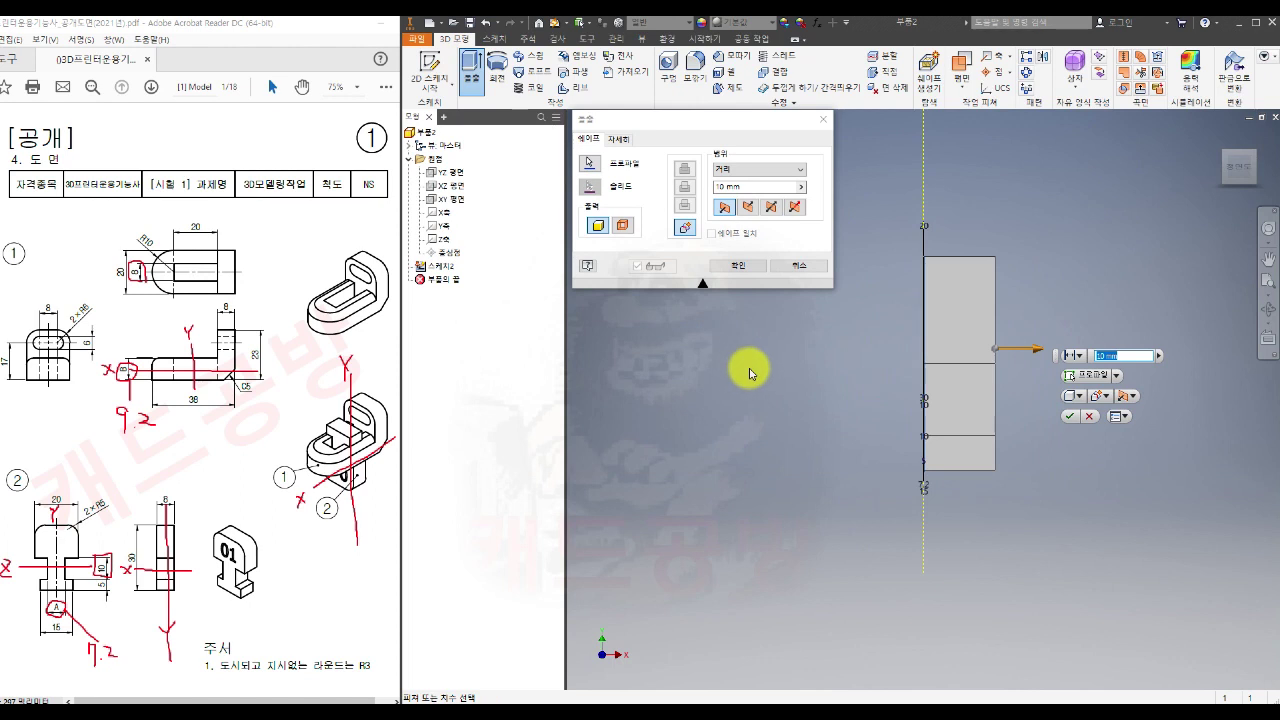
middle_click_drag(748, 366, 800, 388, "shift")
left_click(772, 208)
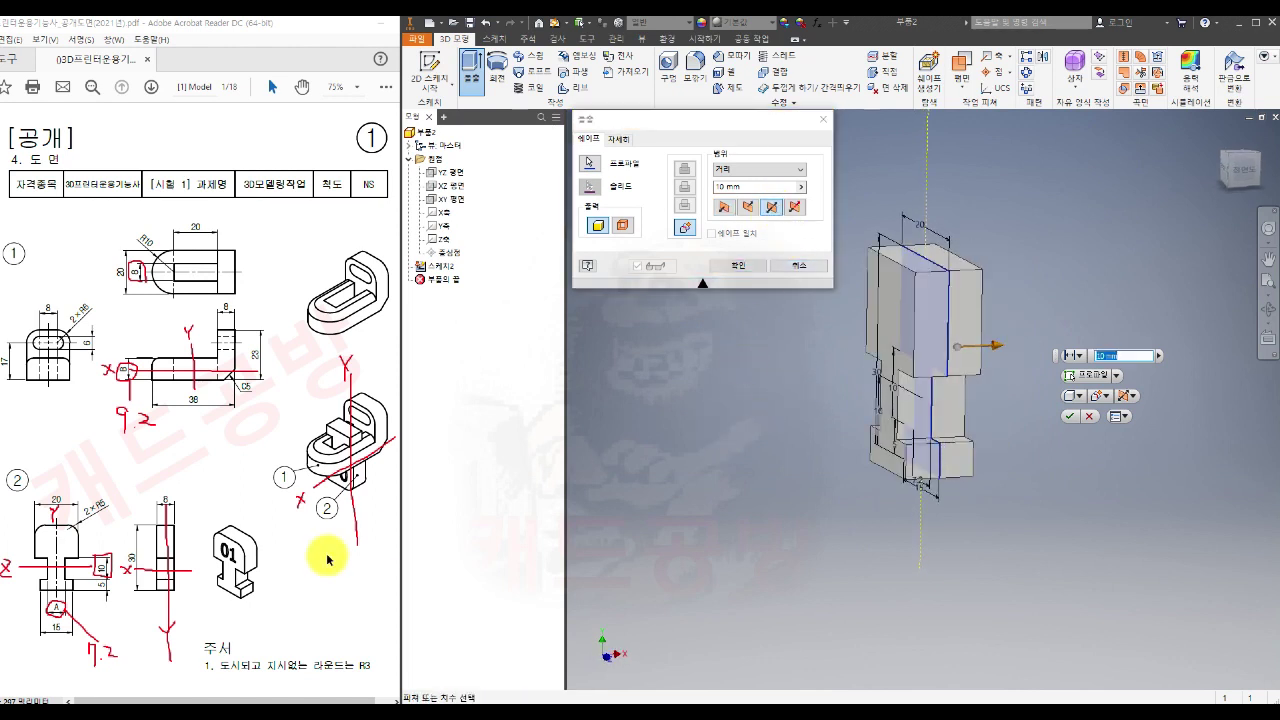
left_click(748, 187)
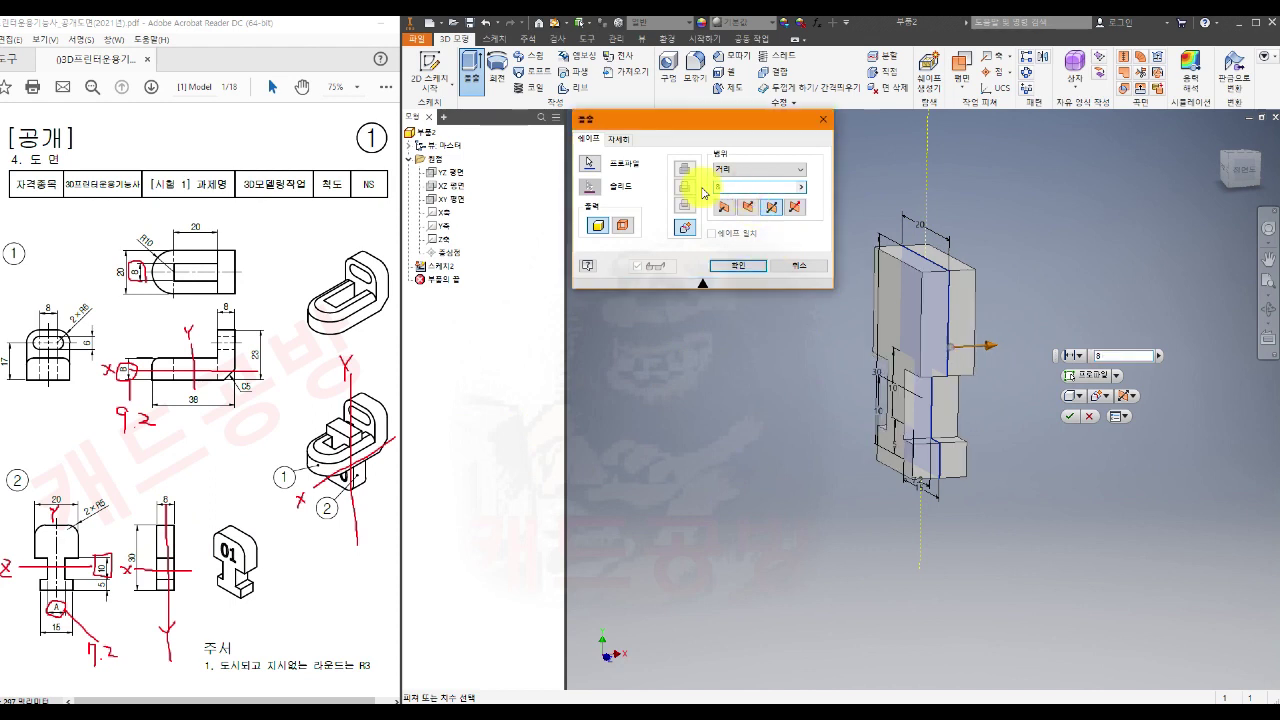
left_click(727, 266)
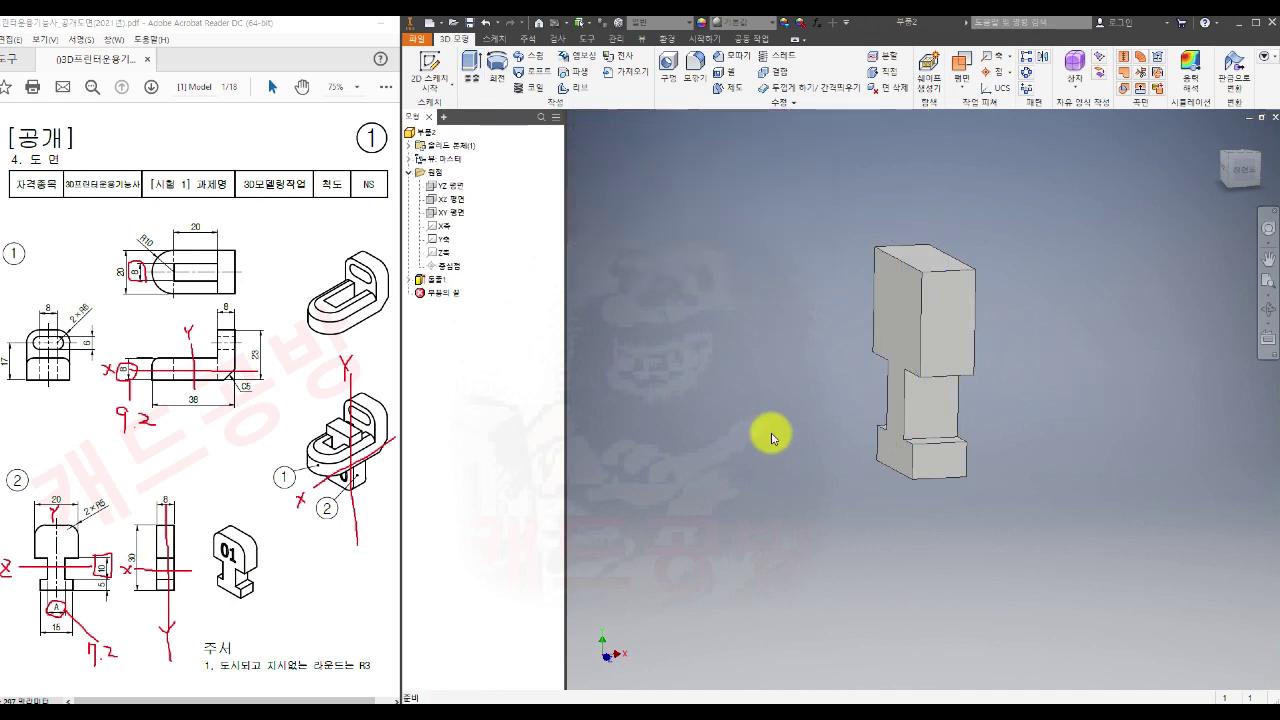
Step: Fillet the two upper edges of the head with a 5 mm radius
middle_click_drag(794, 431, 820, 466, "shift")
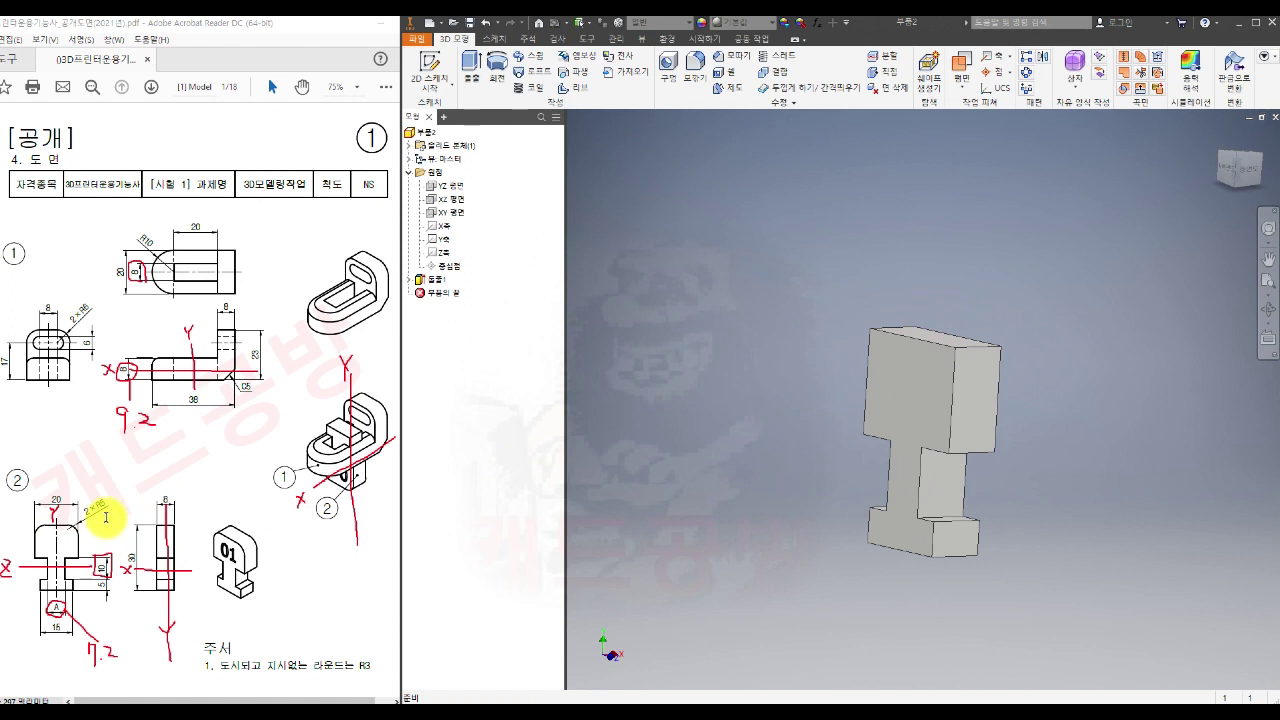
left_click(700, 66)
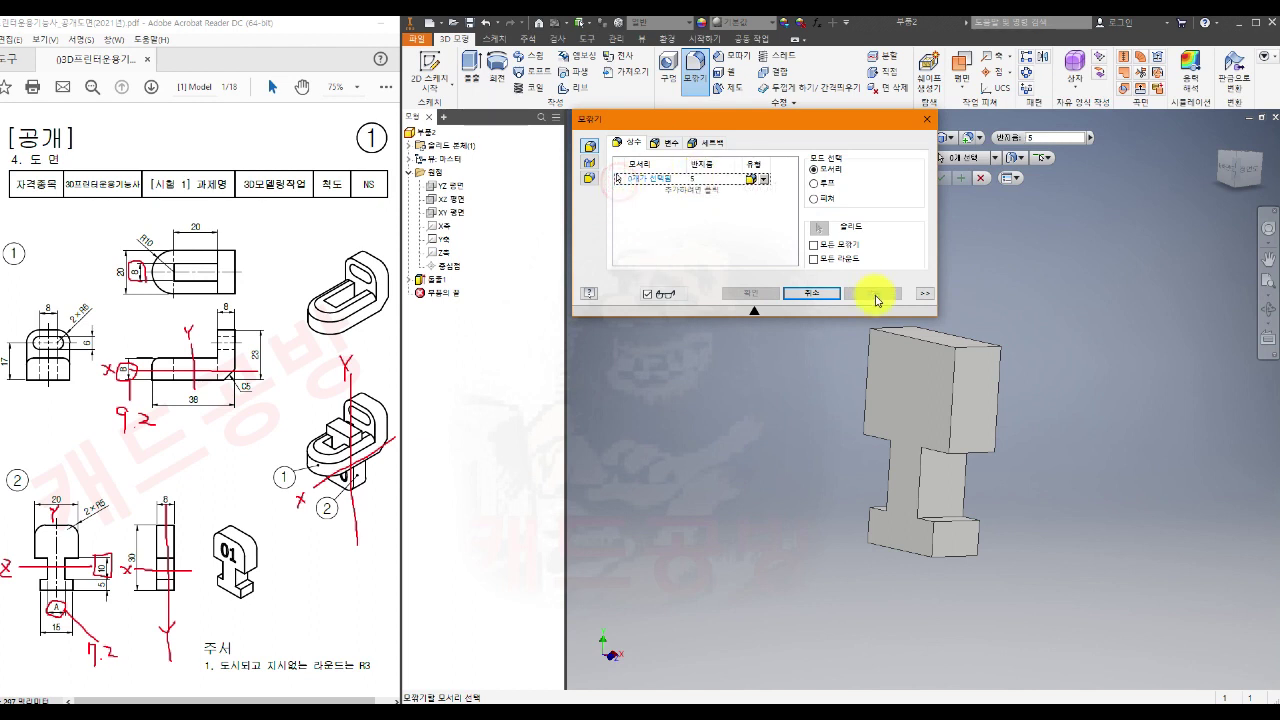
left_click(905, 326)
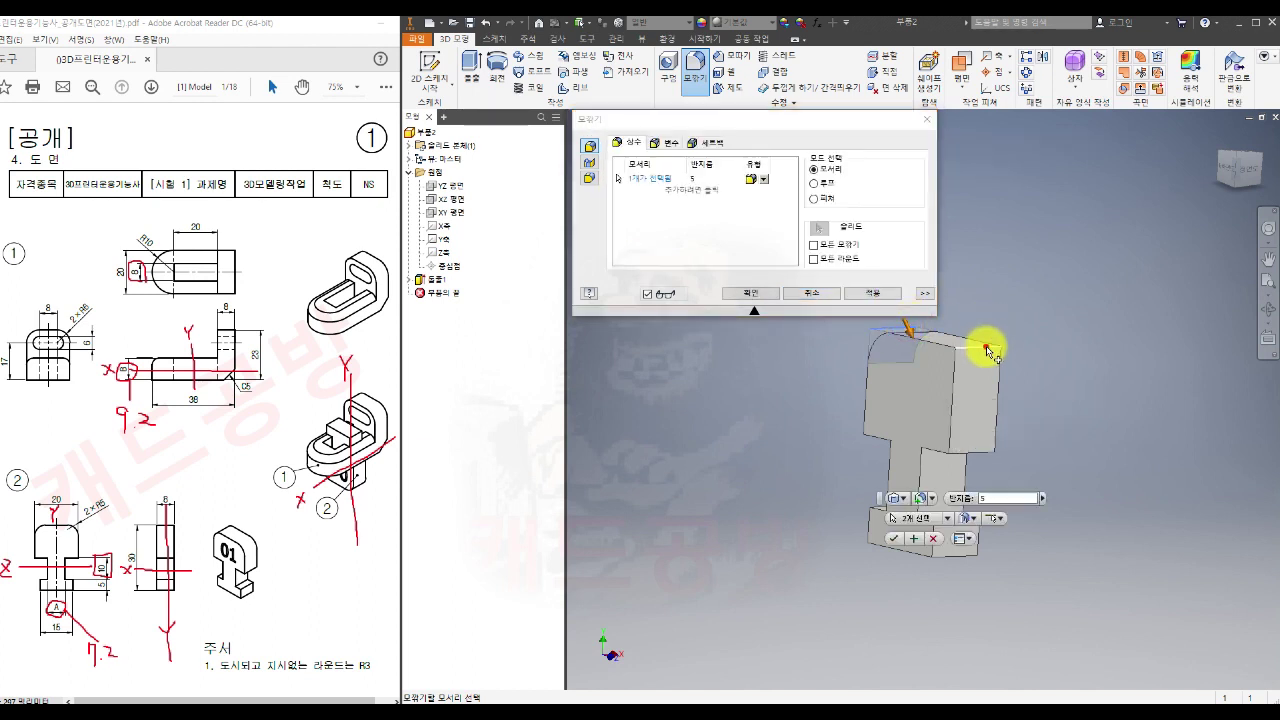
left_click(751, 293)
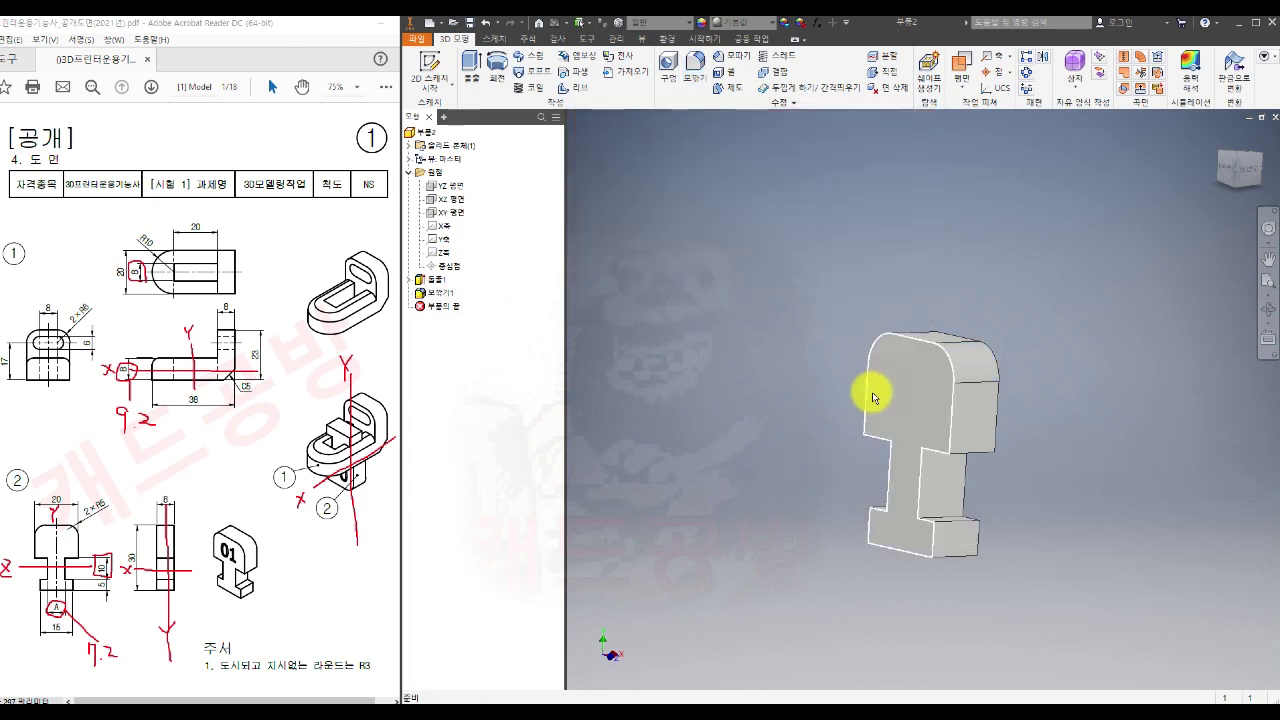
Step: Create a work plane offset outward from the broad front face of the part
left_click(961, 68)
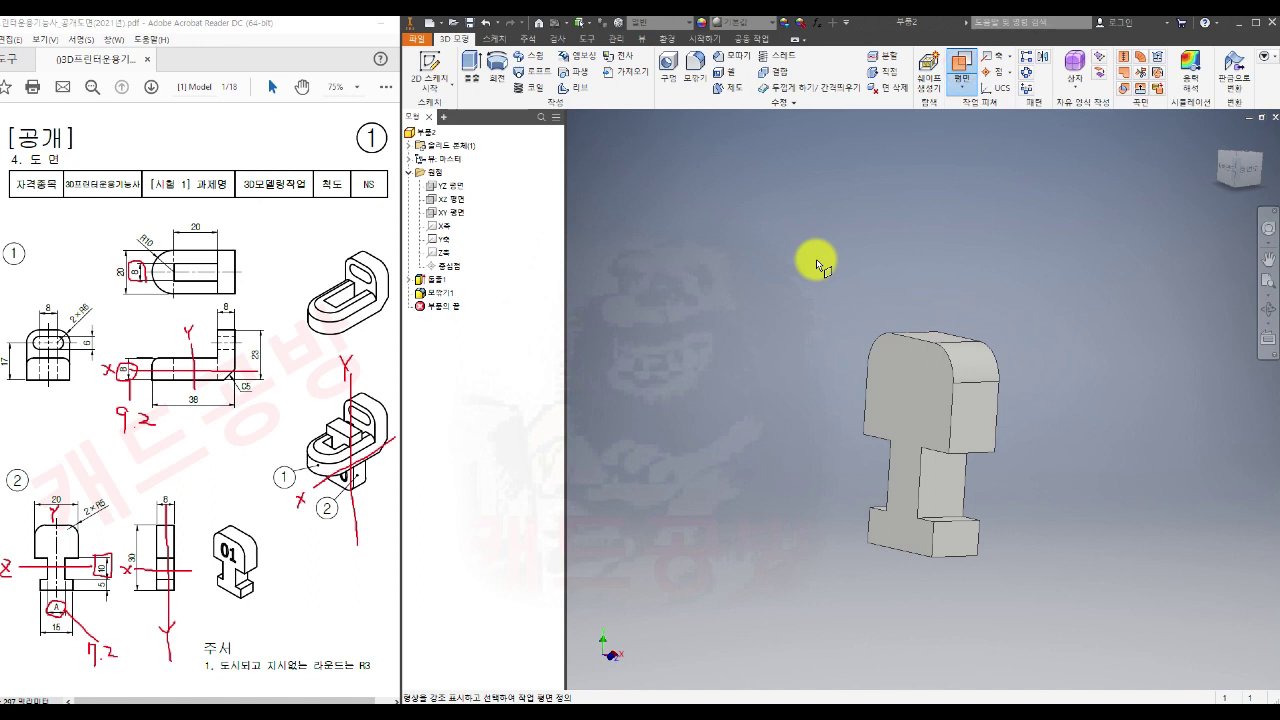
left_click_drag(895, 380, 824, 408)
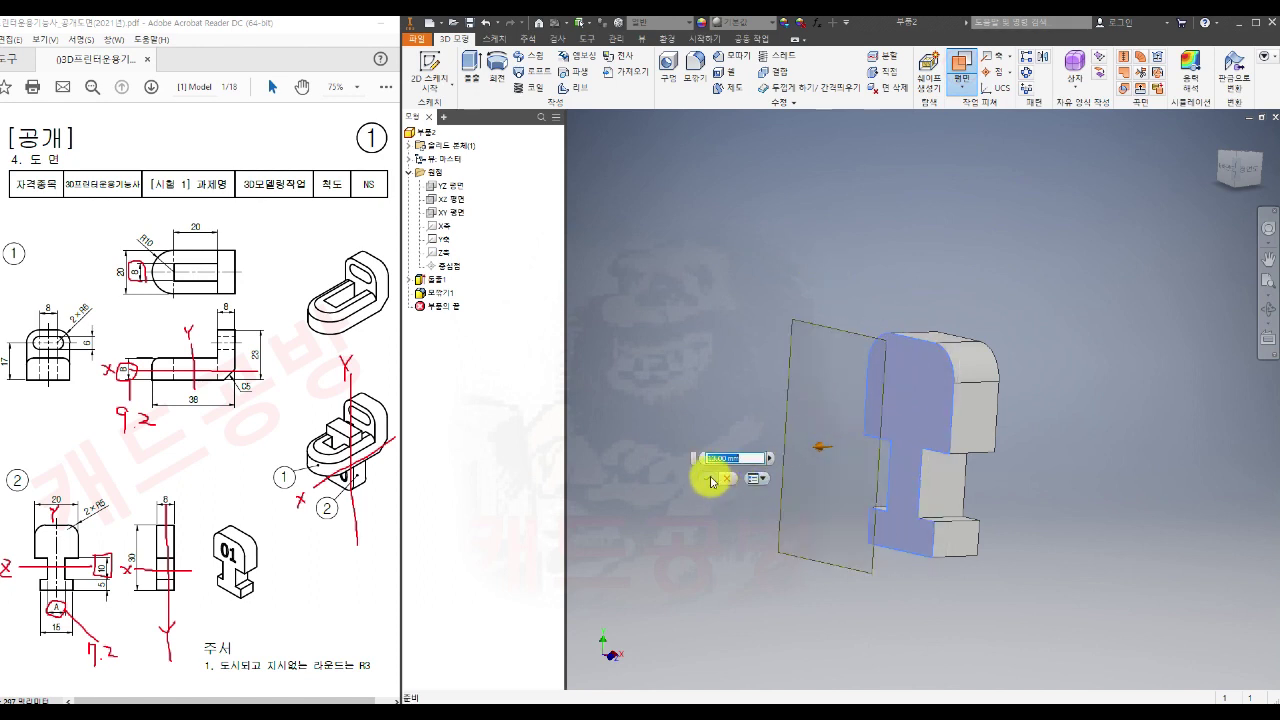
left_click(709, 477)
Step: Start a sketch on the offset work plane and add the text "01" in Tahoma at 8 mm height
left_click(790, 368)
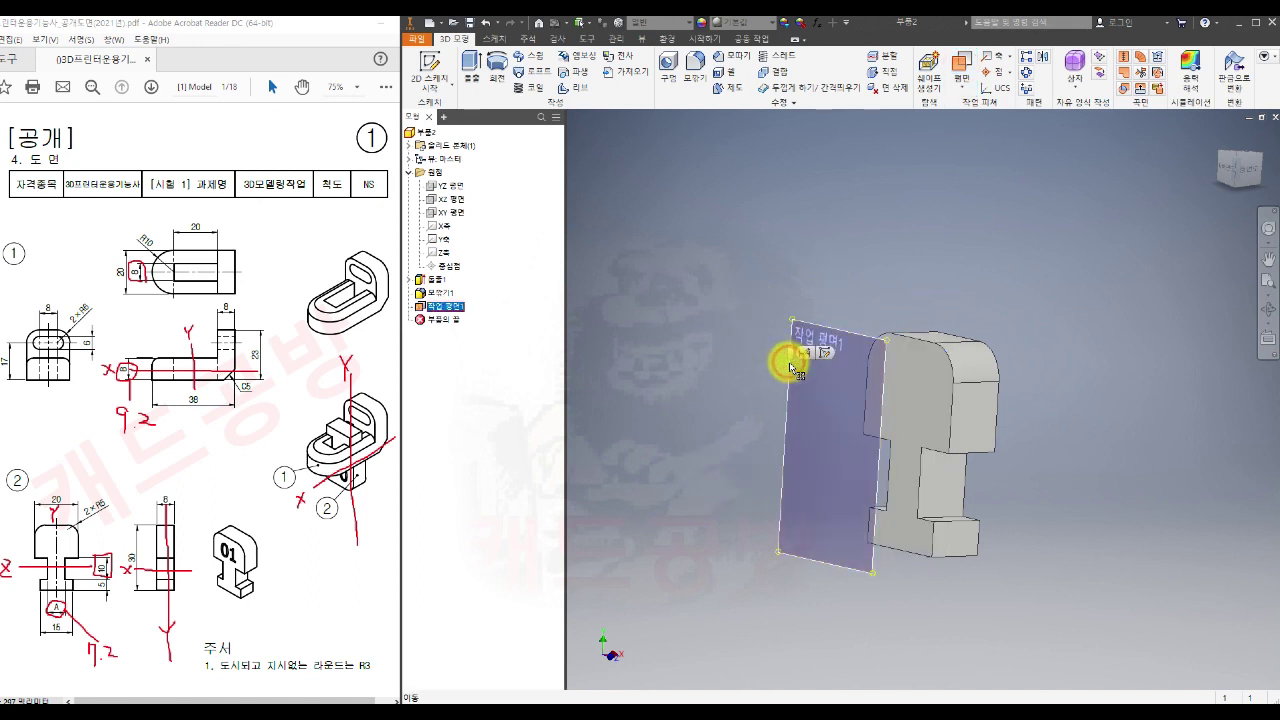
left_click(428, 72)
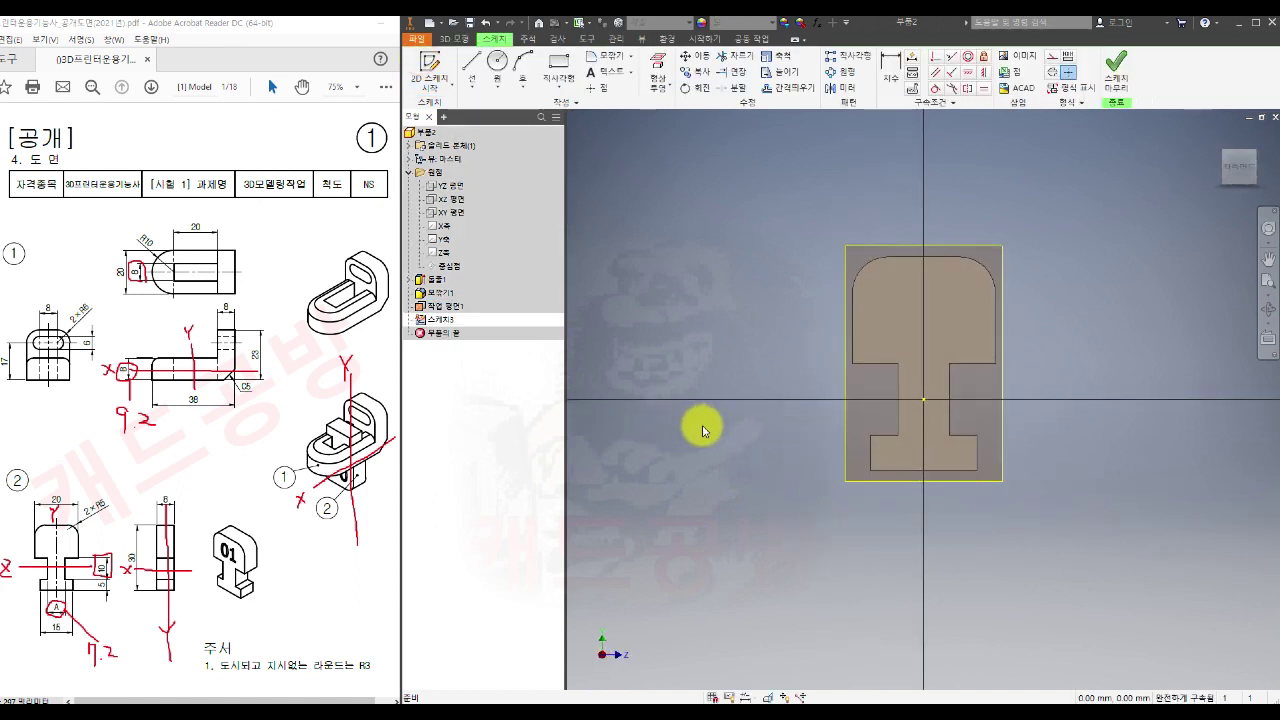
left_click(606, 72)
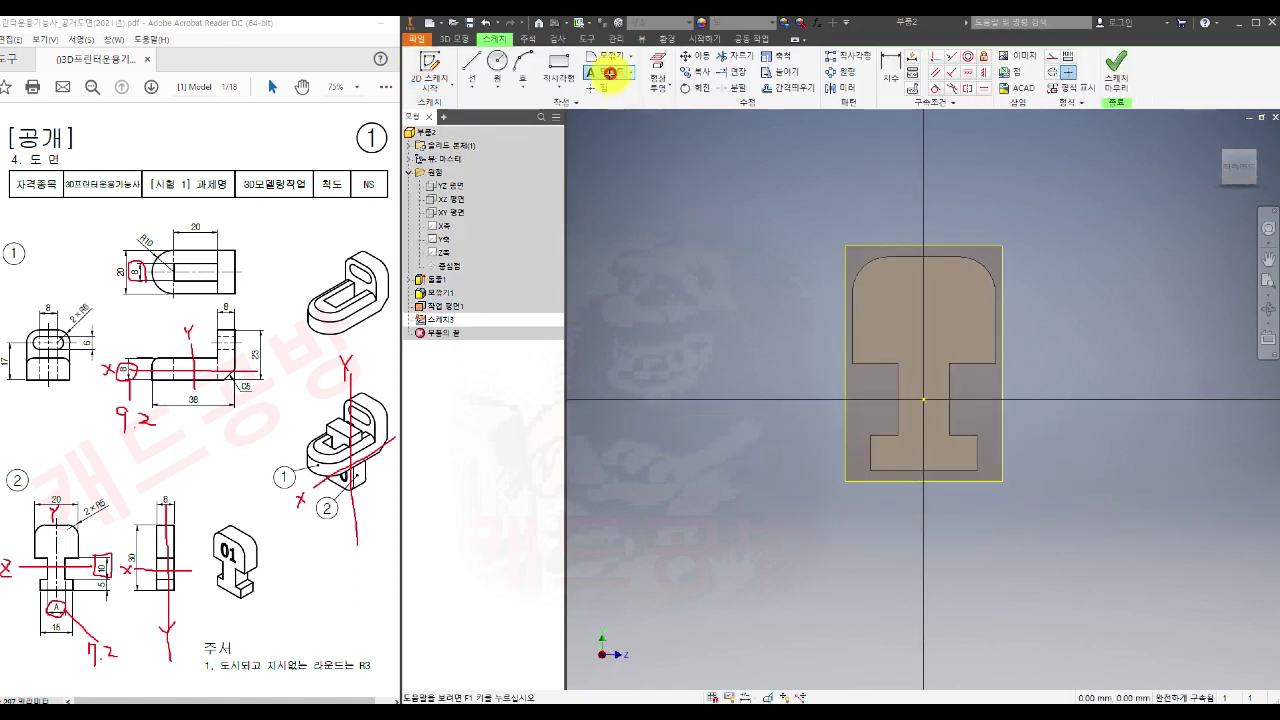
left_click(920, 327)
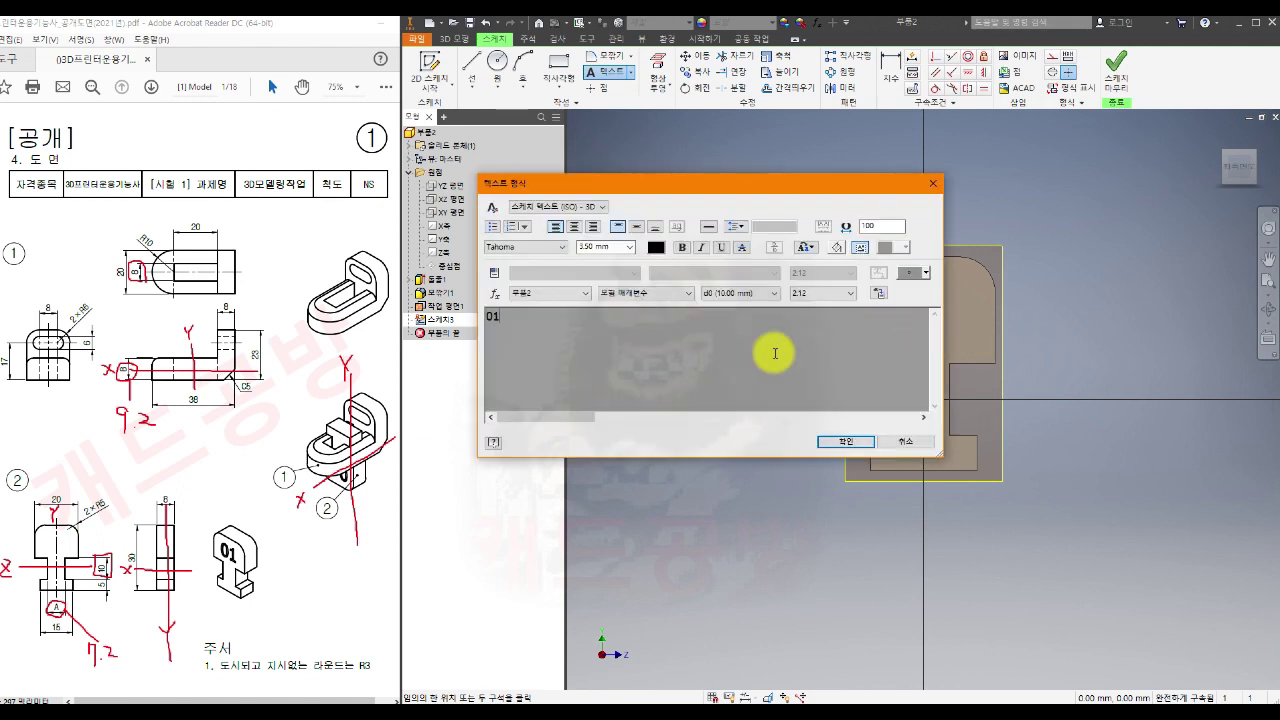
double_click(490, 316)
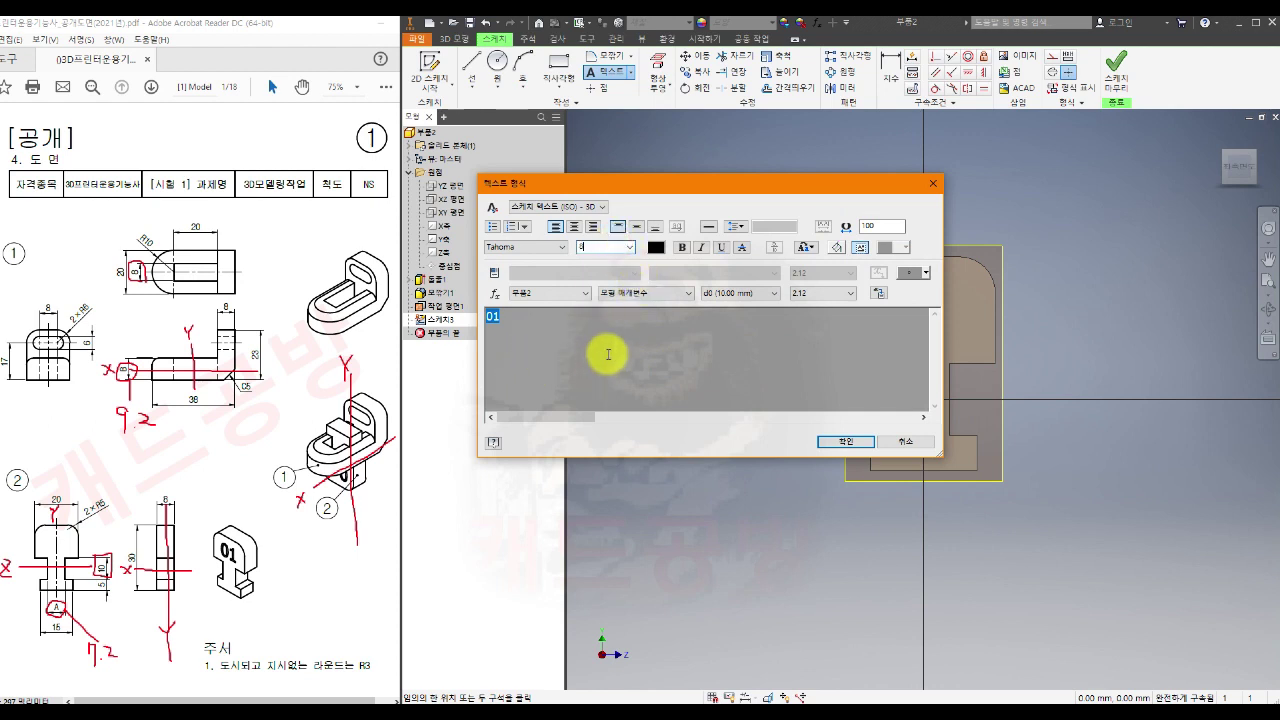
left_click(845, 441)
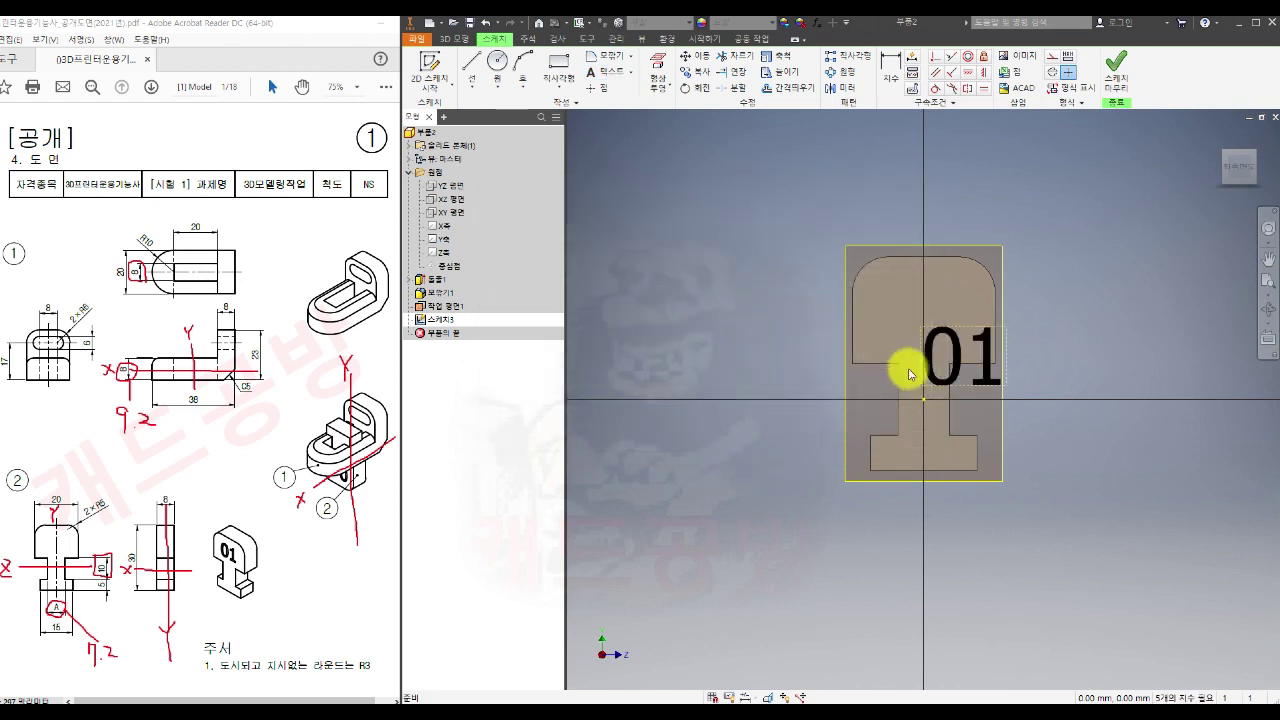
Step: Move the "01" text to the middle of the head and finish the sketch
mouse_move(957, 366)
left_mouse_down()
mouse_move(920, 322)
mouse_move(896, 346)
mouse_move(892, 335)
left_mouse_up()
scroll(949, 294, "up", 3)
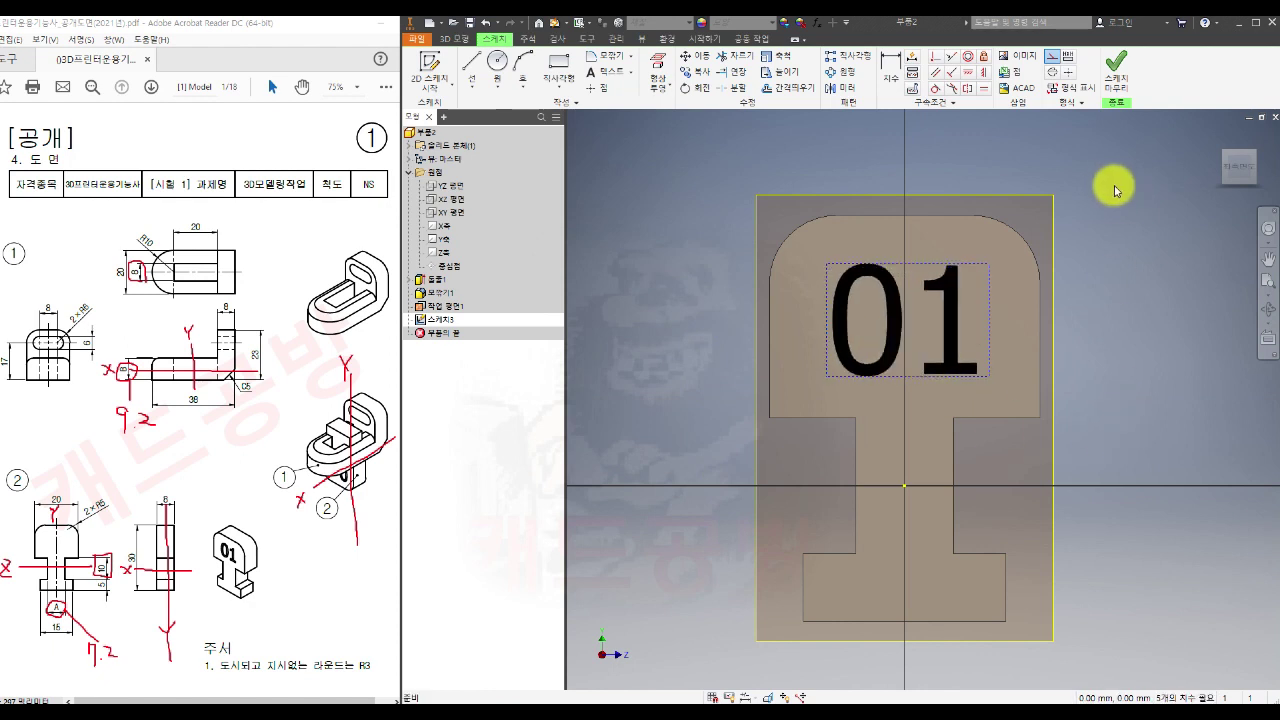
left_click(1116, 70)
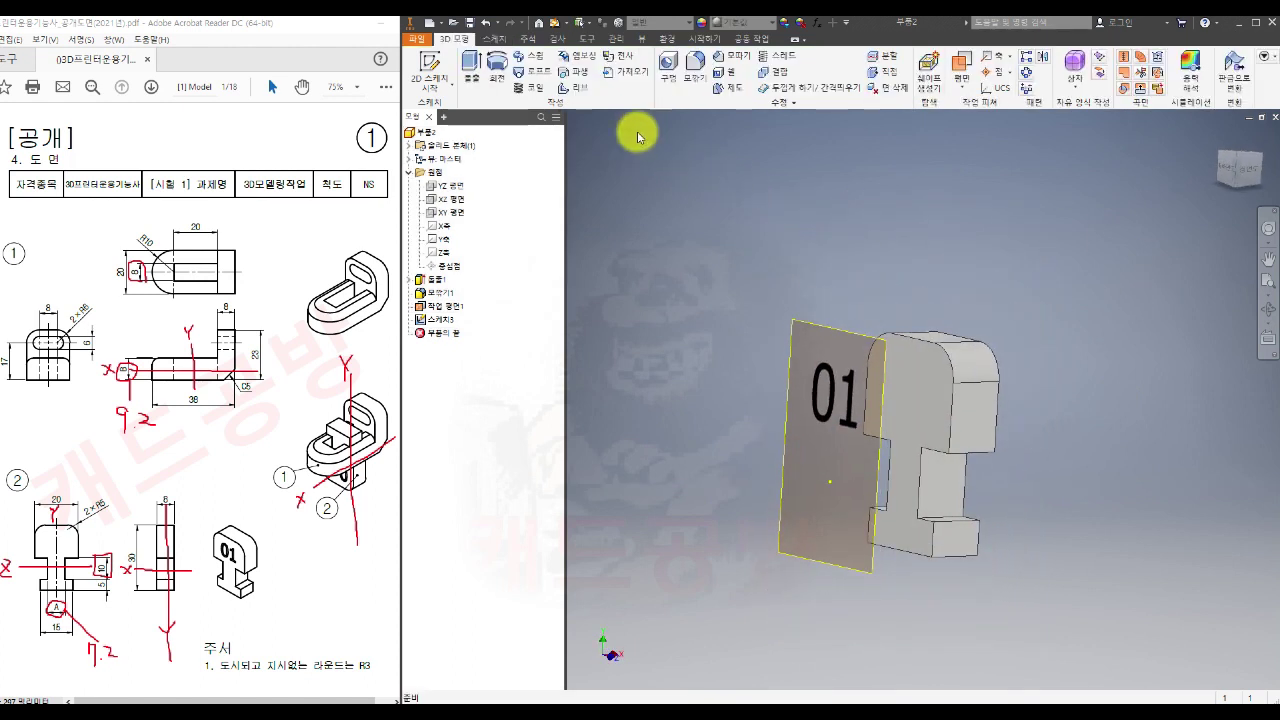
Step: Engrave the "01" text 1 mm deep into the head's front face with Emboss, directed toward the part, and hide the work plane
left_click(584, 58)
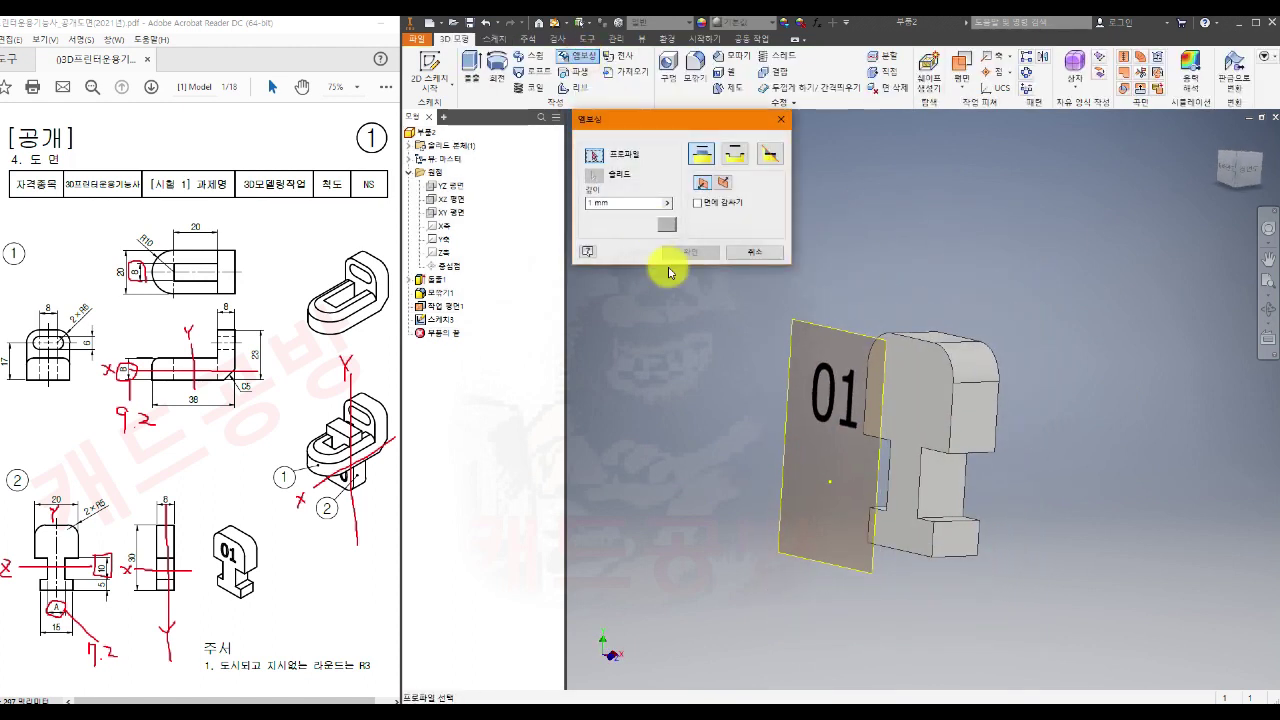
left_click(831, 378)
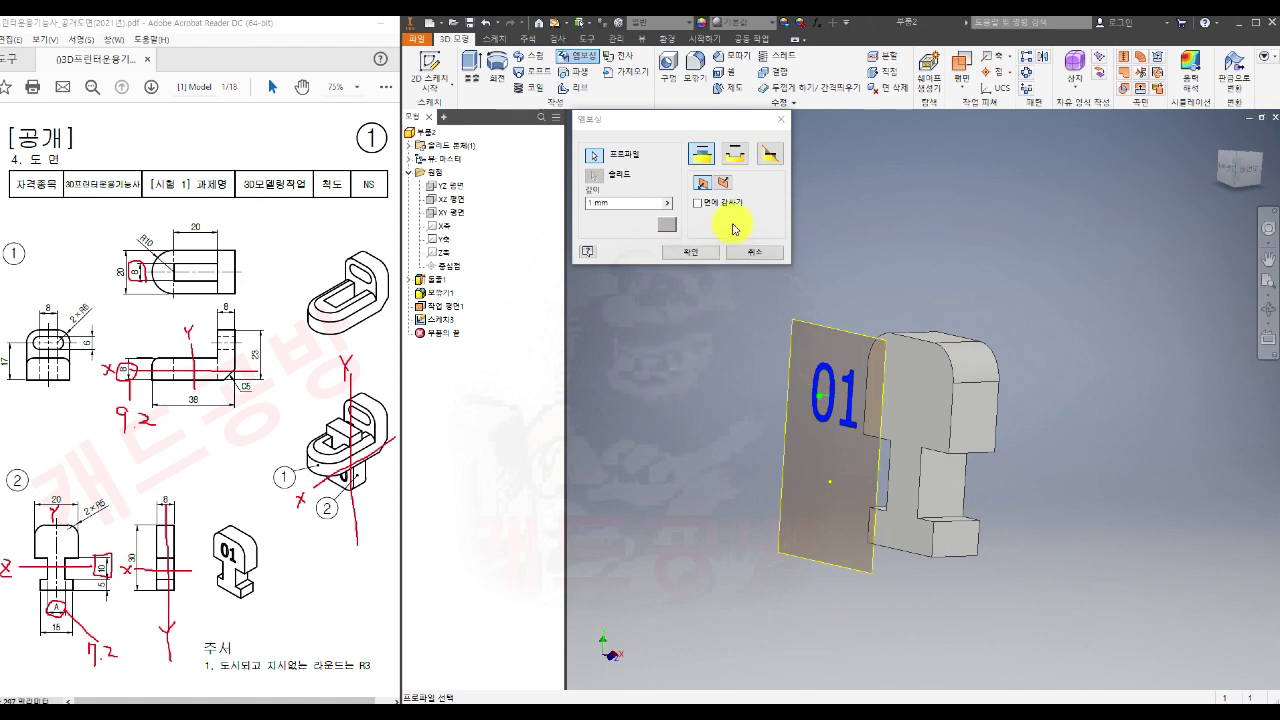
left_click(724, 184)
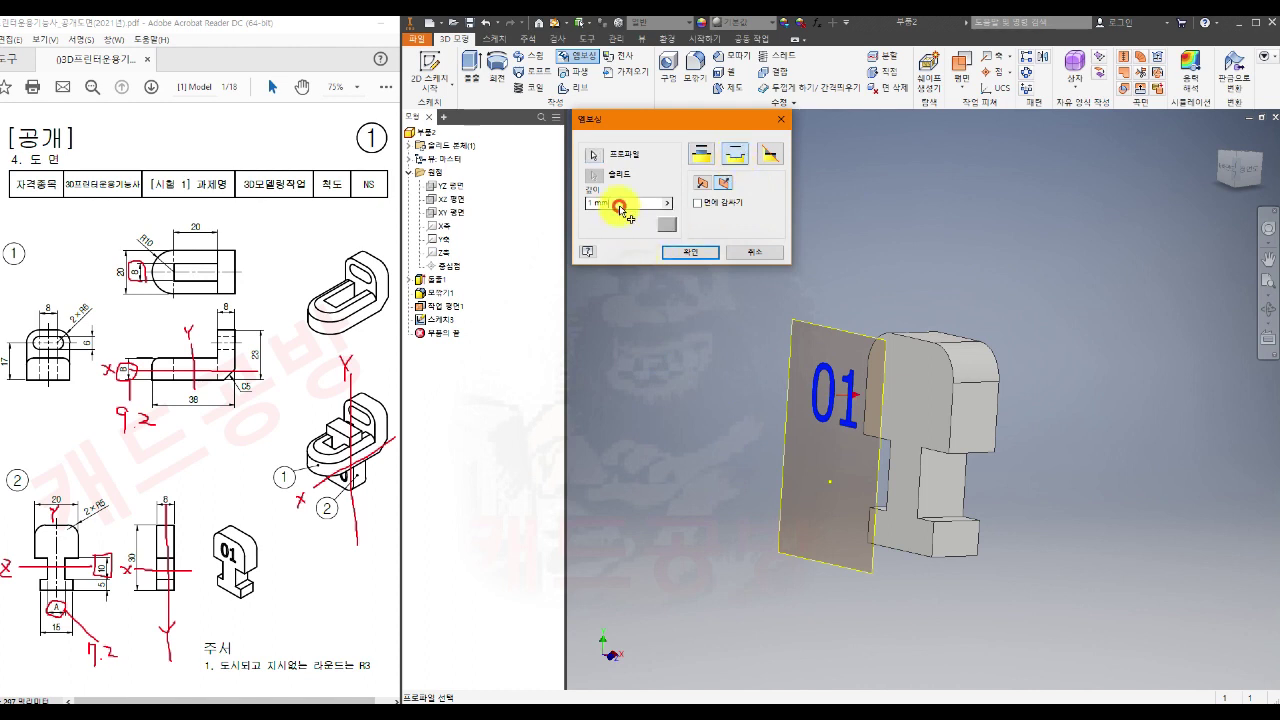
left_click(688, 253)
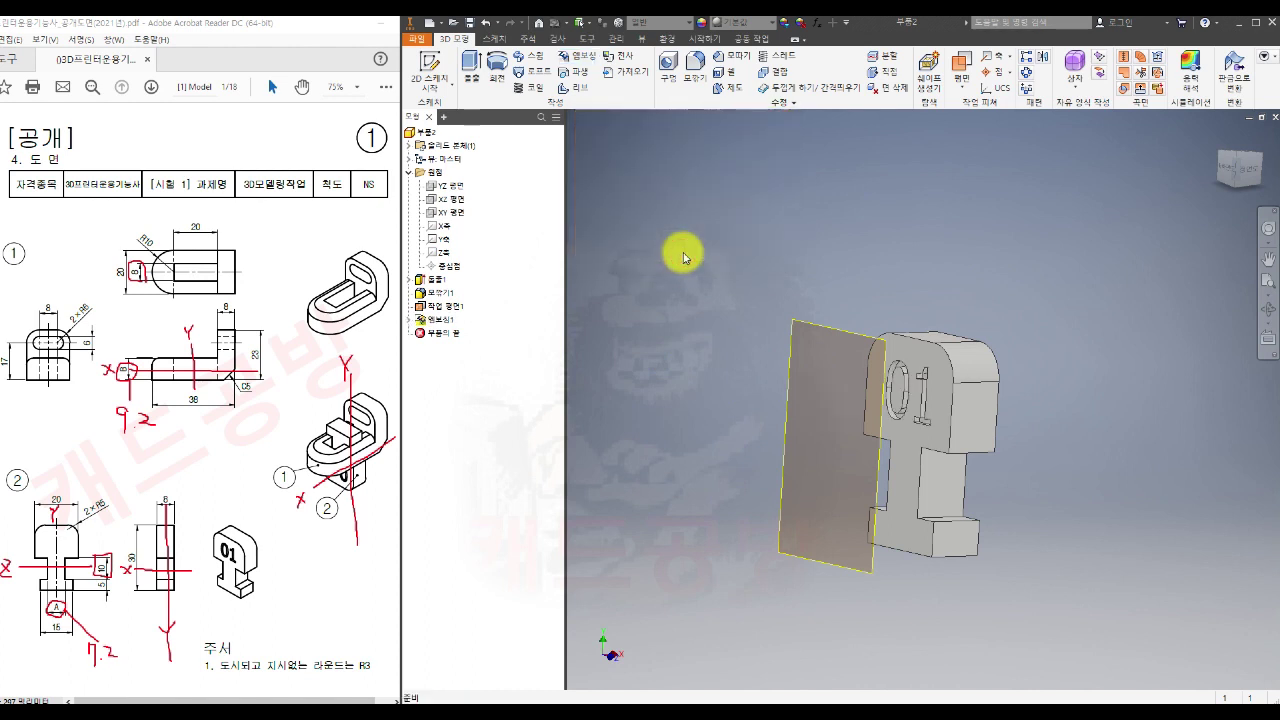
right_click(455, 308)
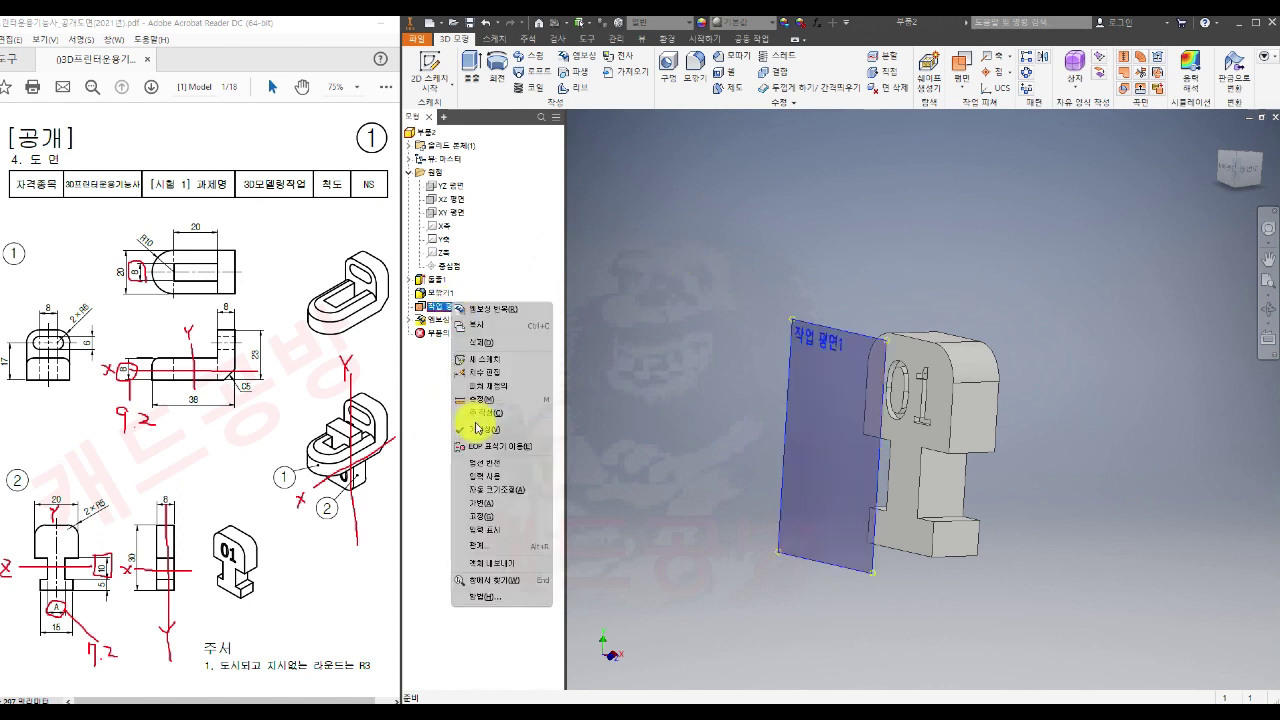
left_click(478, 429)
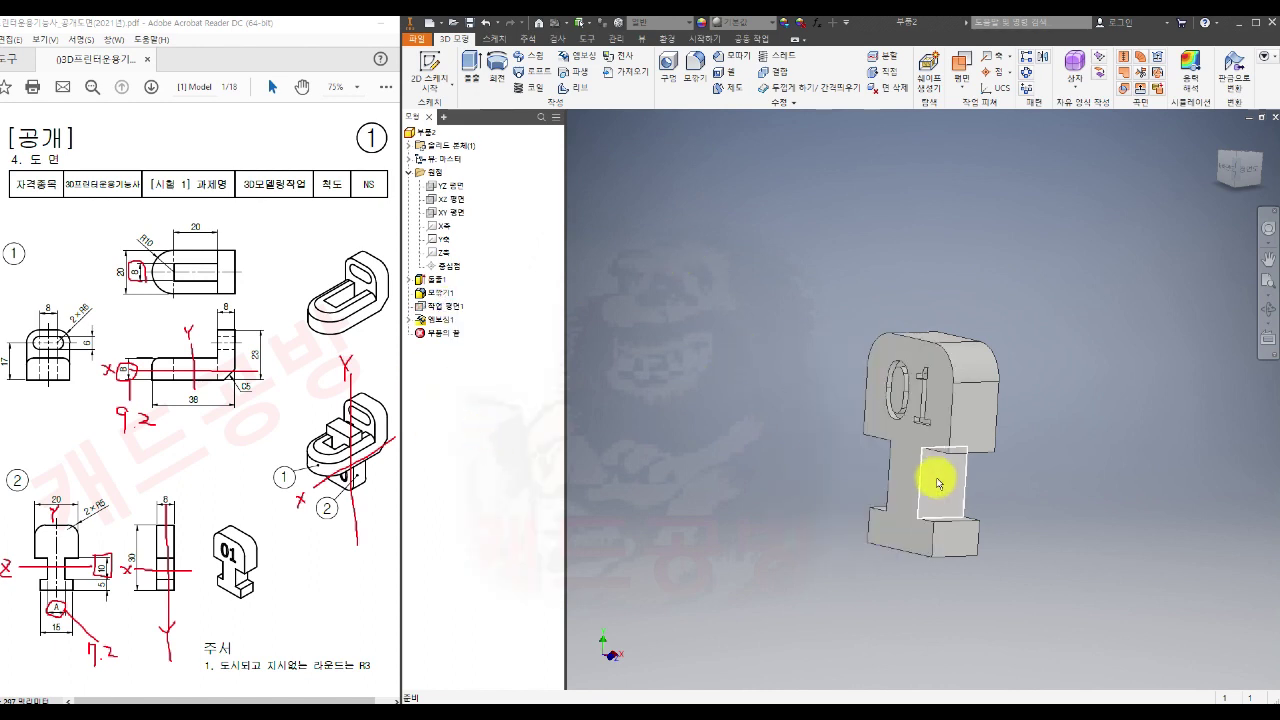
Step: Check the finished part against the drawing and save it as 부품2.ipt in the 01 folder
scroll(926, 493, "up", 3)
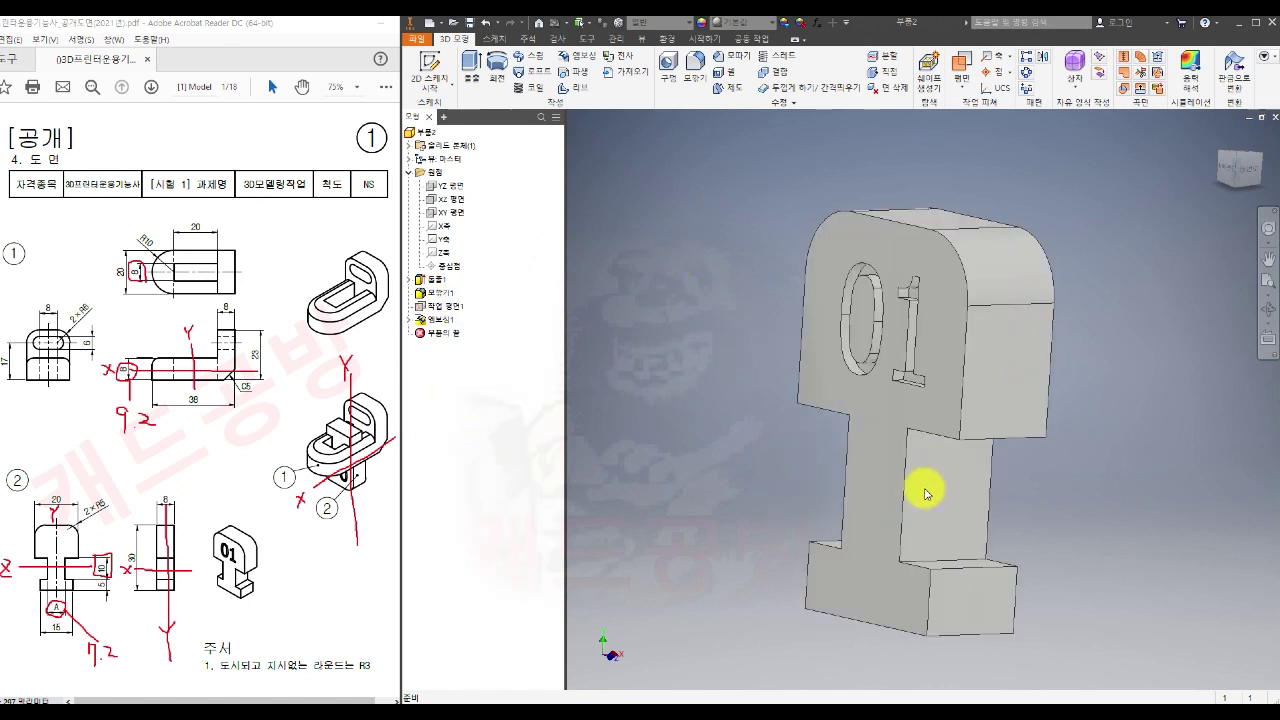
left_click(1222, 142)
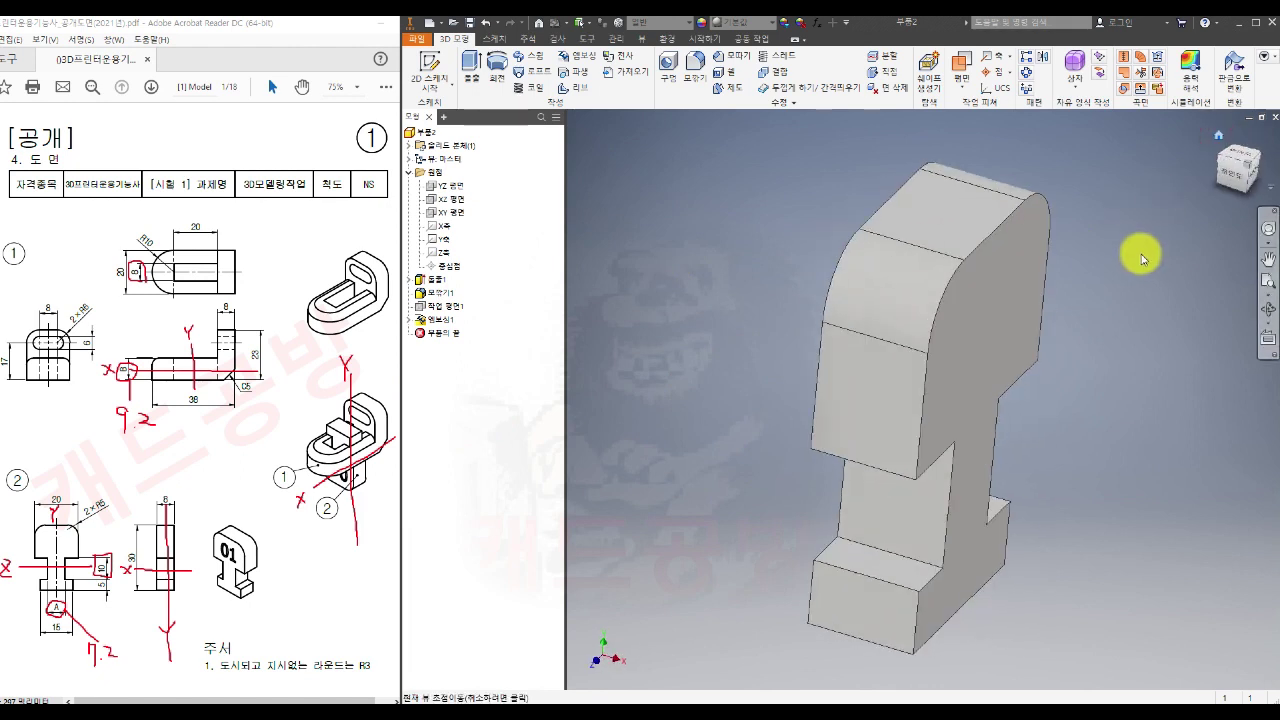
left_click(1226, 176)
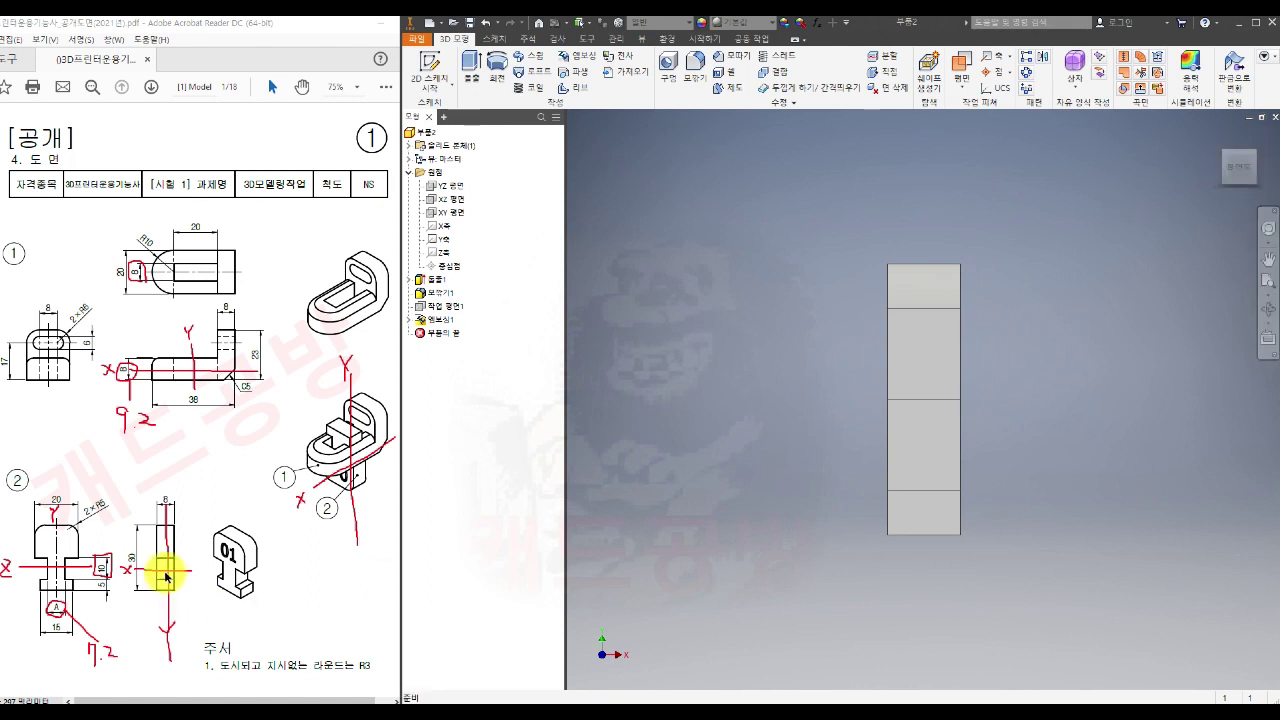
left_click(1218, 170)
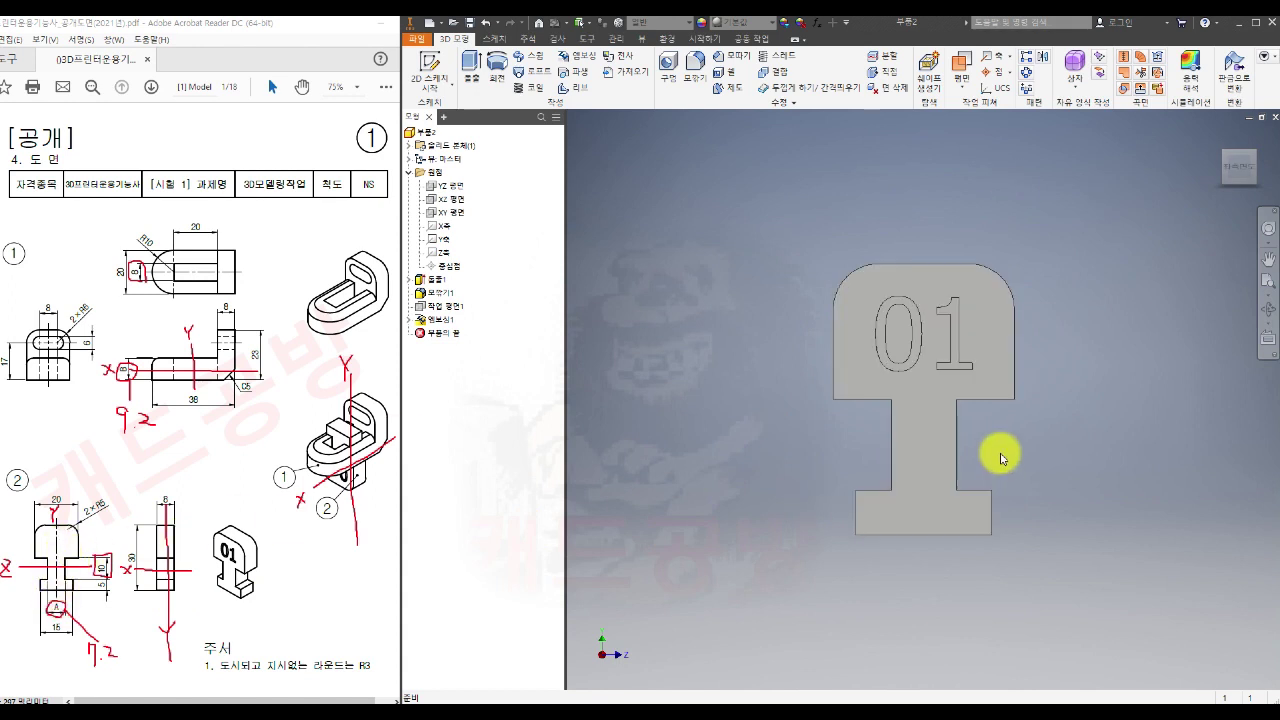
left_click(1254, 150)
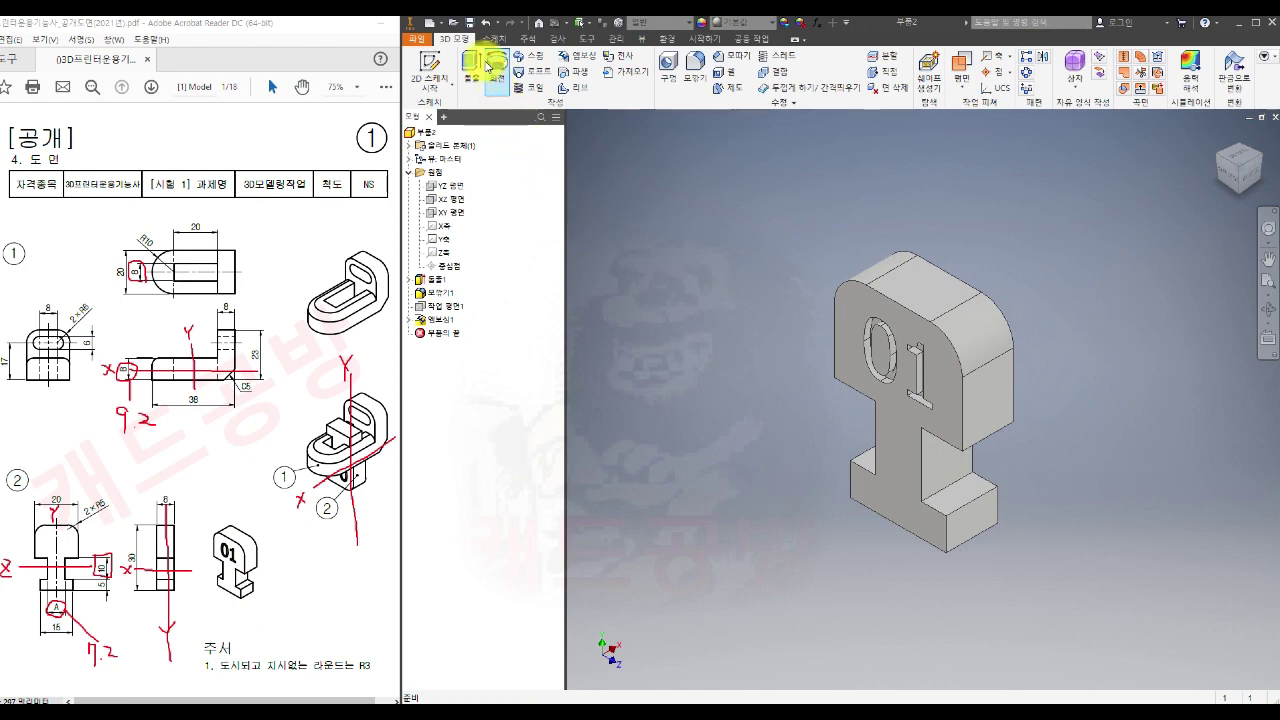
left_click(473, 22)
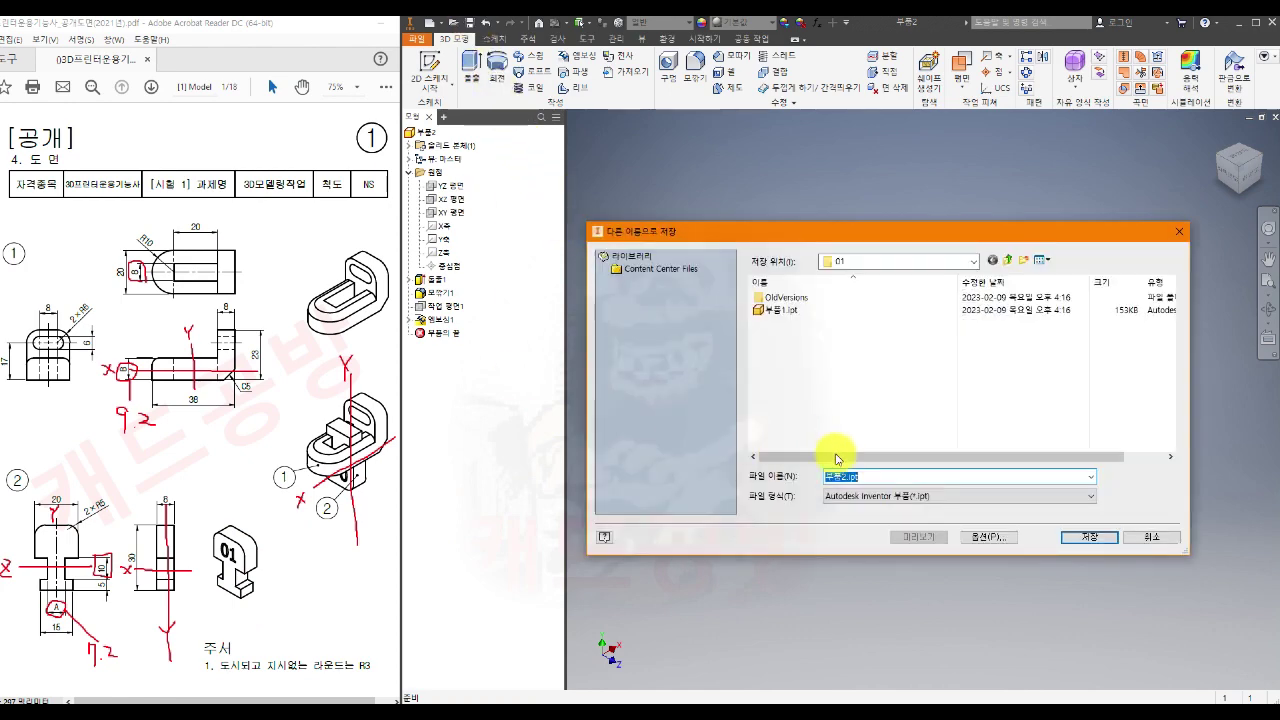
left_click(1106, 538)
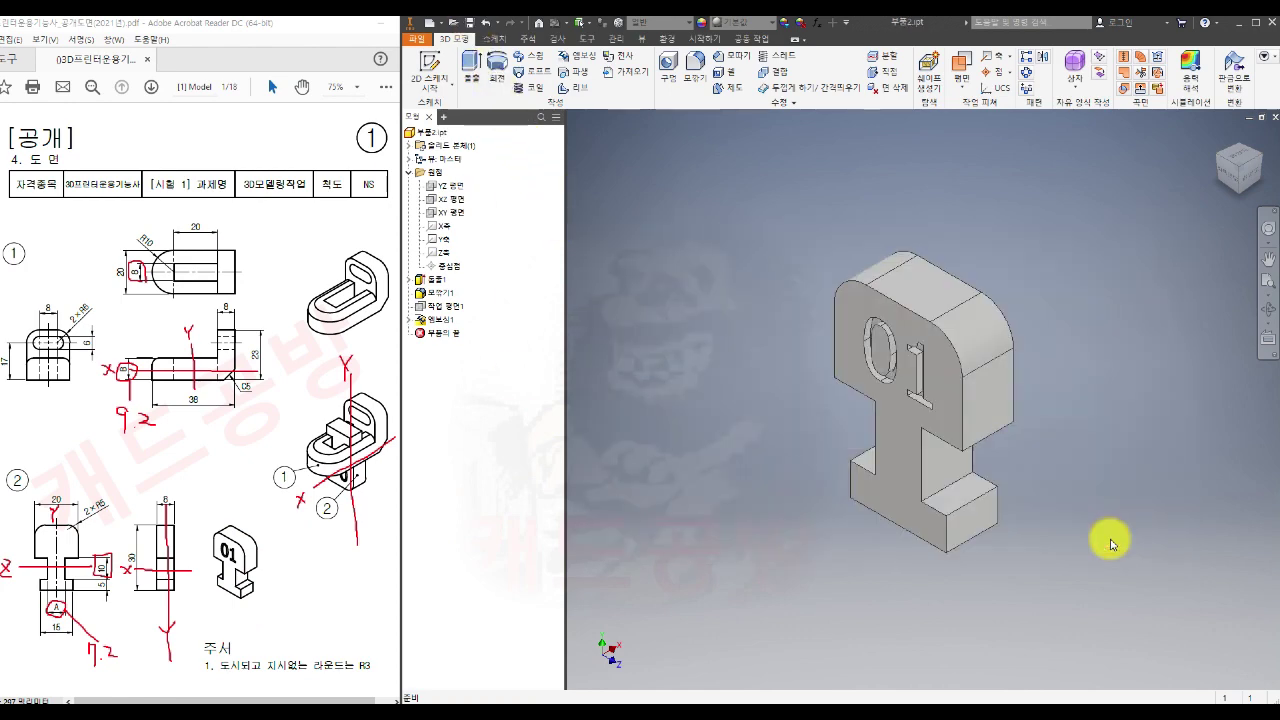
Step: Close the finished part file and create a new assembly from the SM templates.iam template
left_click(1275, 118)
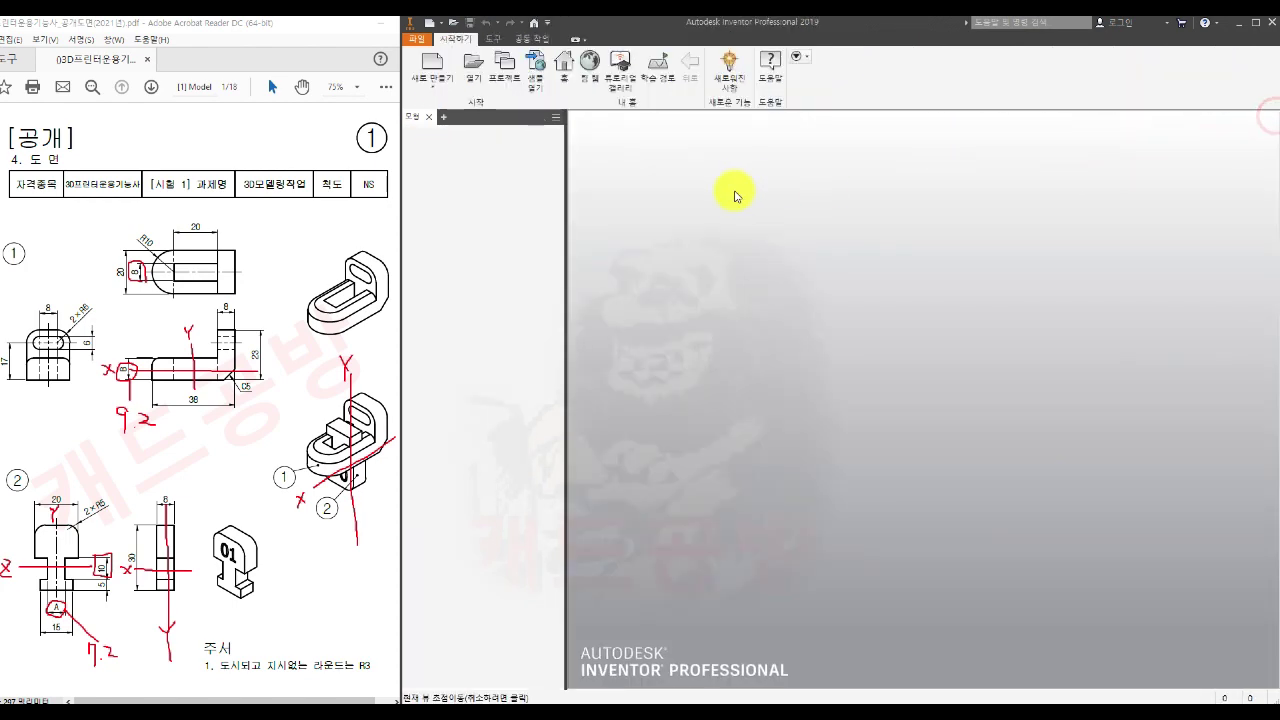
left_click(432, 66)
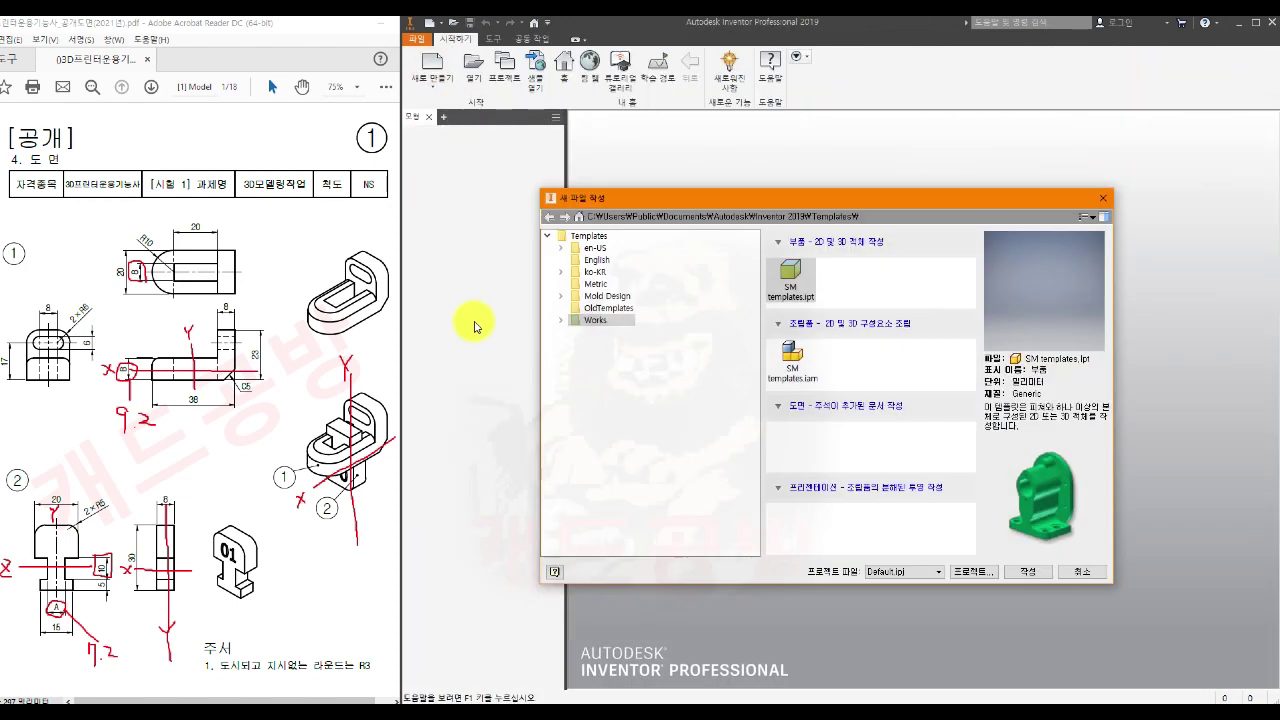
left_click(820, 385)
left_click(1030, 570)
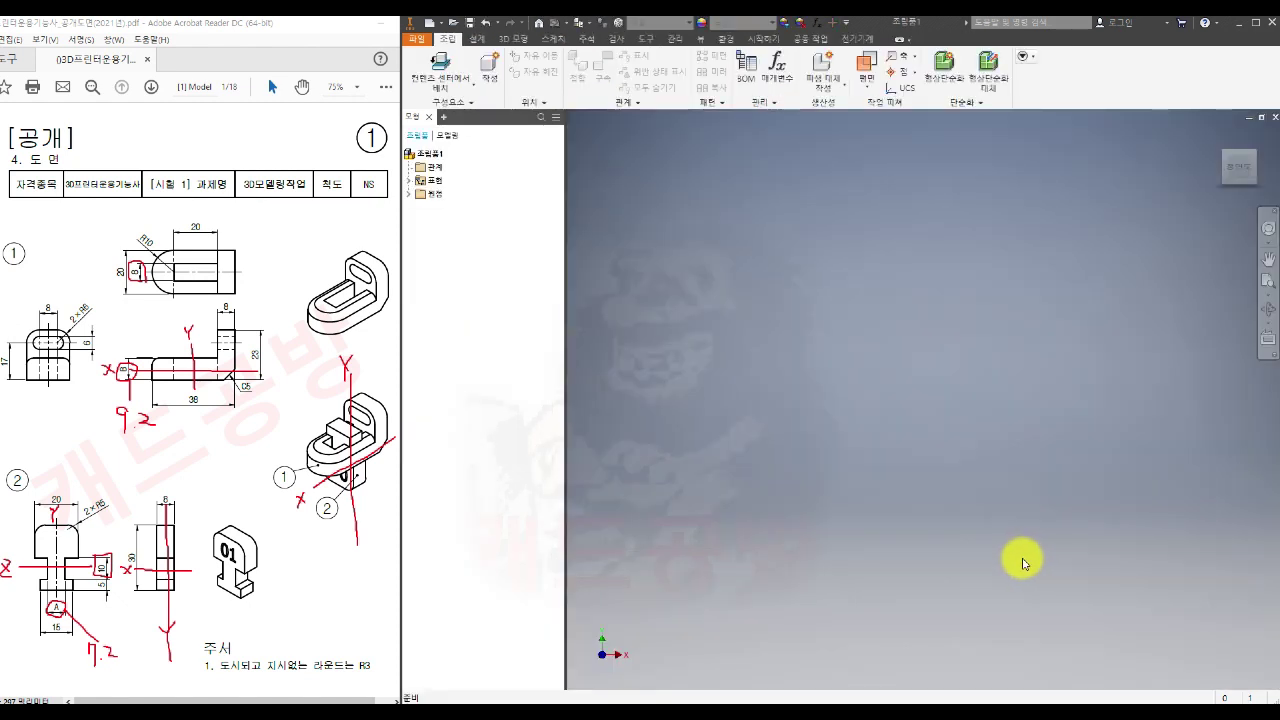
Step: Place 부품1.ipt from the 01 folder into the assembly, grounded at the origin
left_click(471, 82)
left_click(471, 118)
left_click(790, 324)
left_click(770, 311)
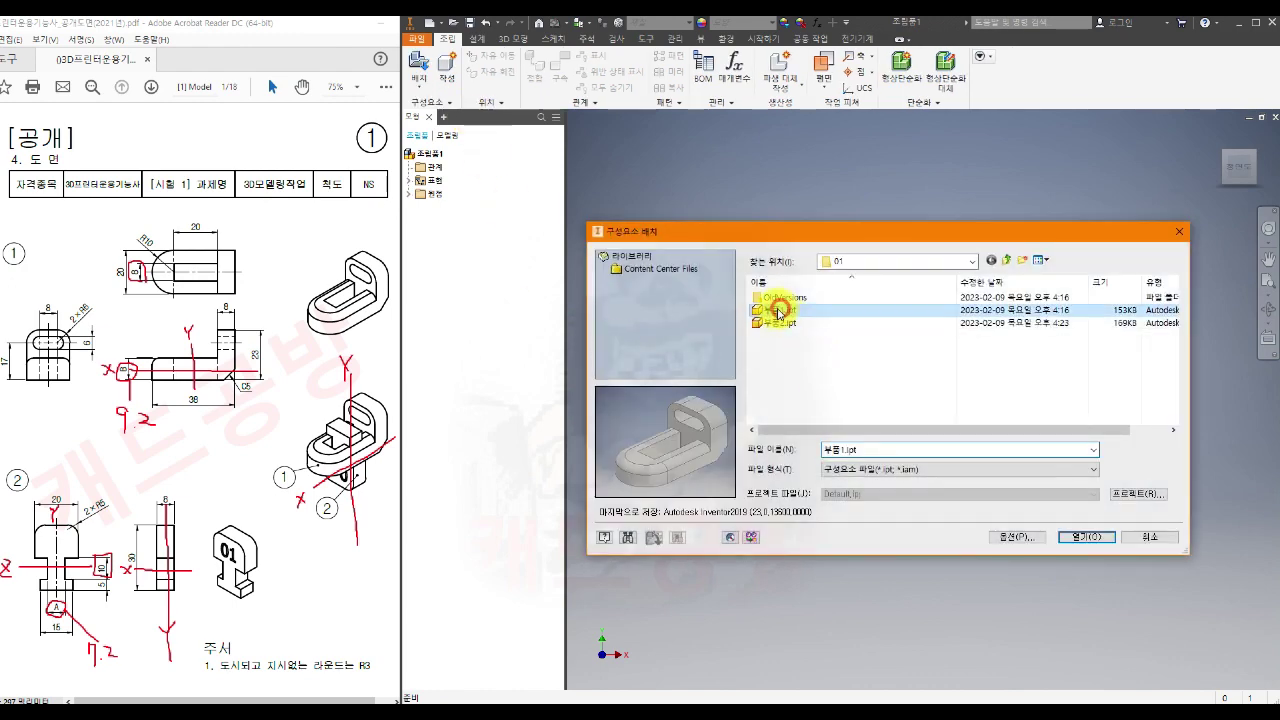
left_click(1086, 538)
right_click(906, 383)
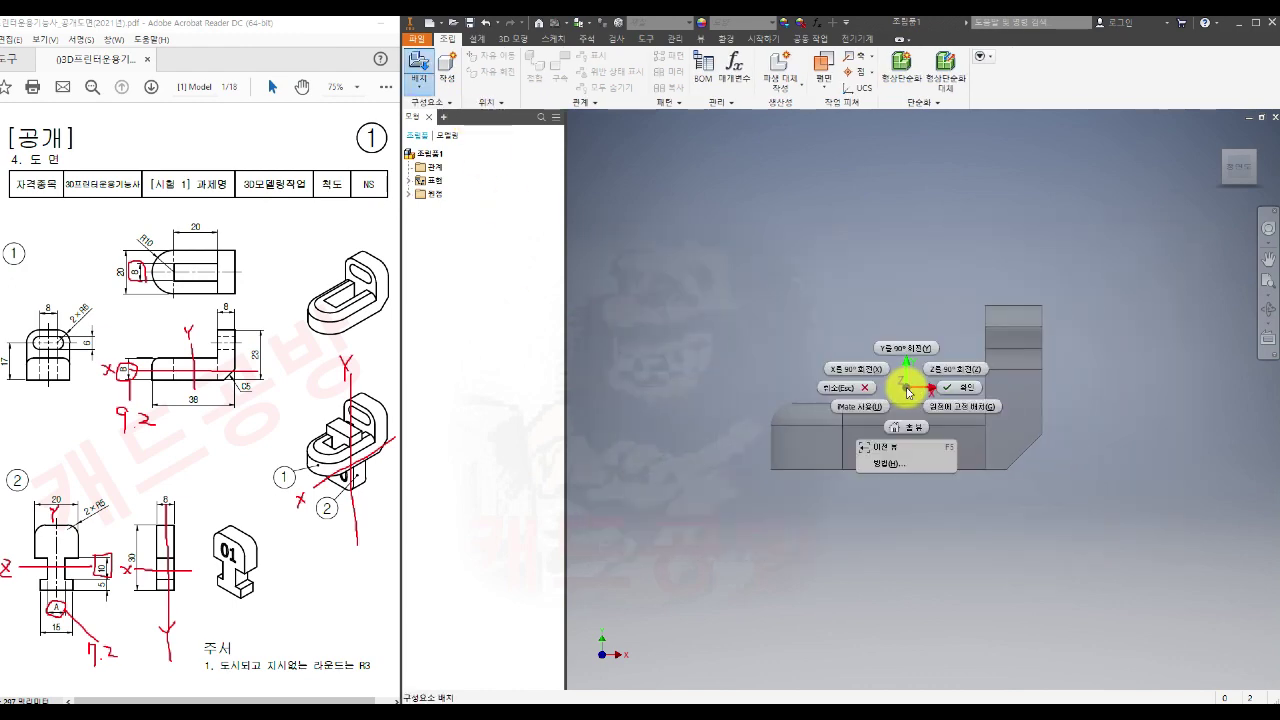
left_click(958, 410)
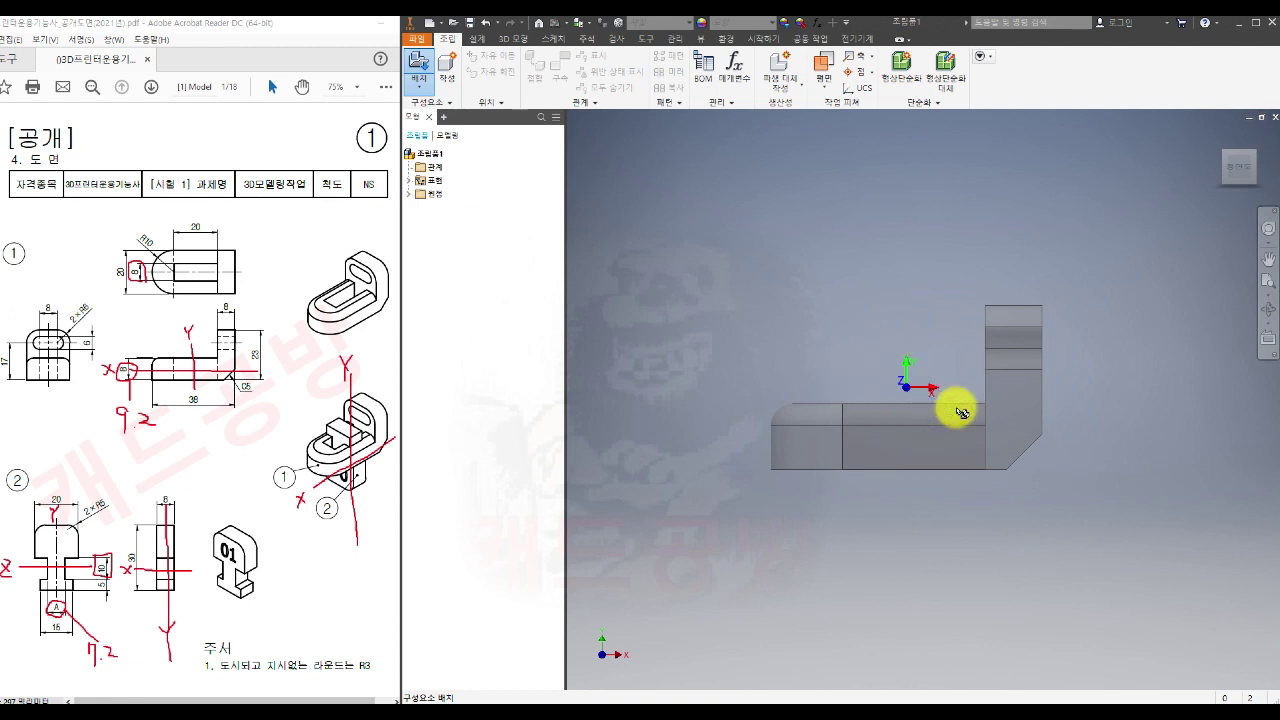
key("Escape")
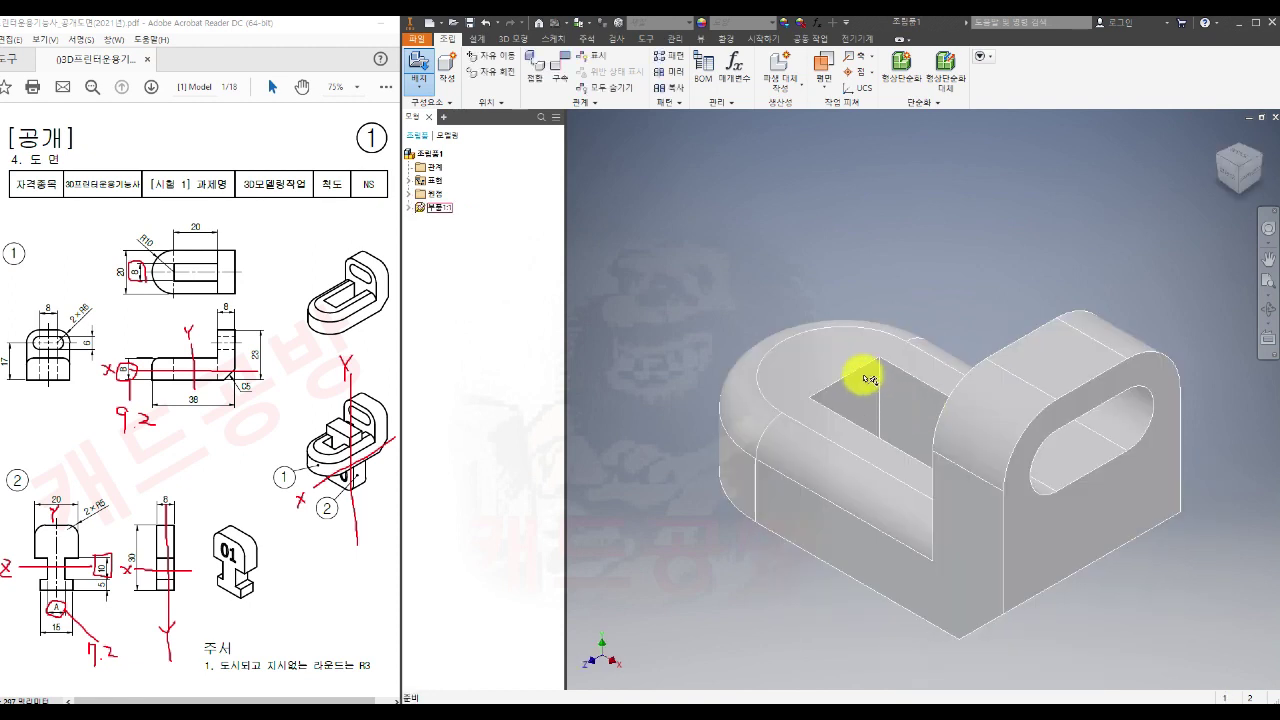
scroll(864, 372, "down", 3)
middle_click_drag(1048, 542, 1051, 516)
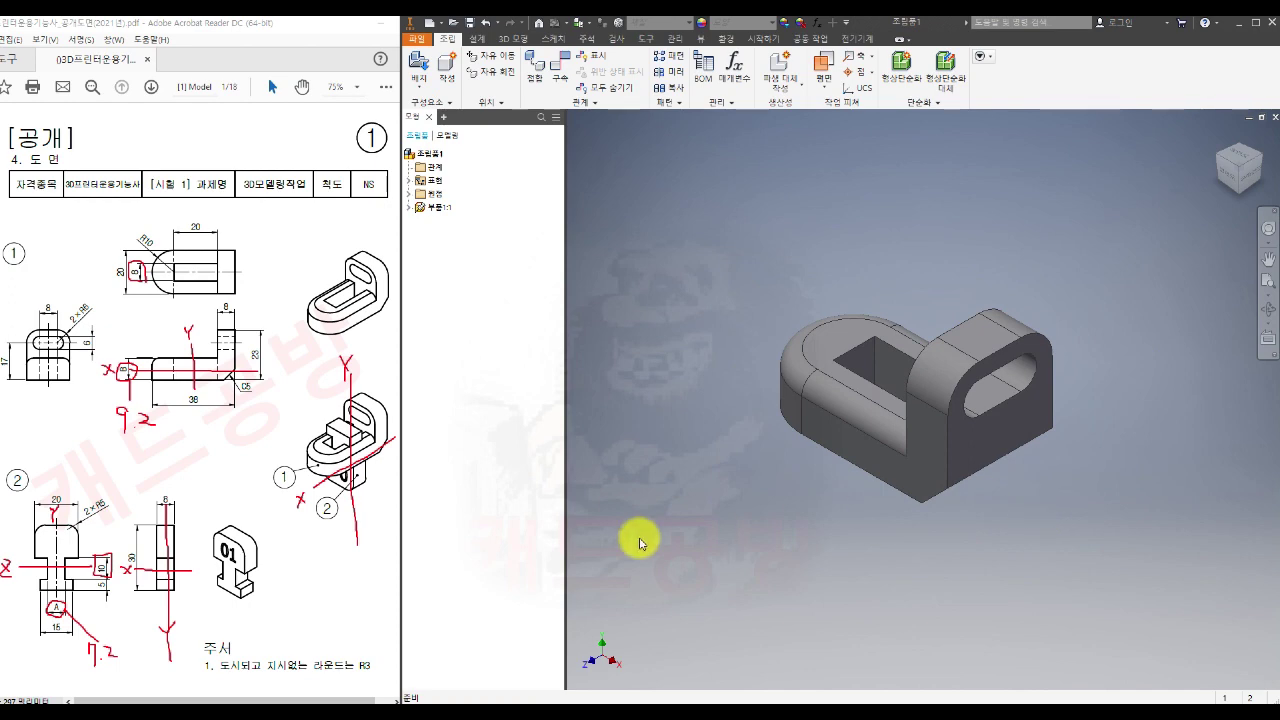
Step: Place one instance of 부품2.ipt in the assembly above part 1
left_click(414, 66)
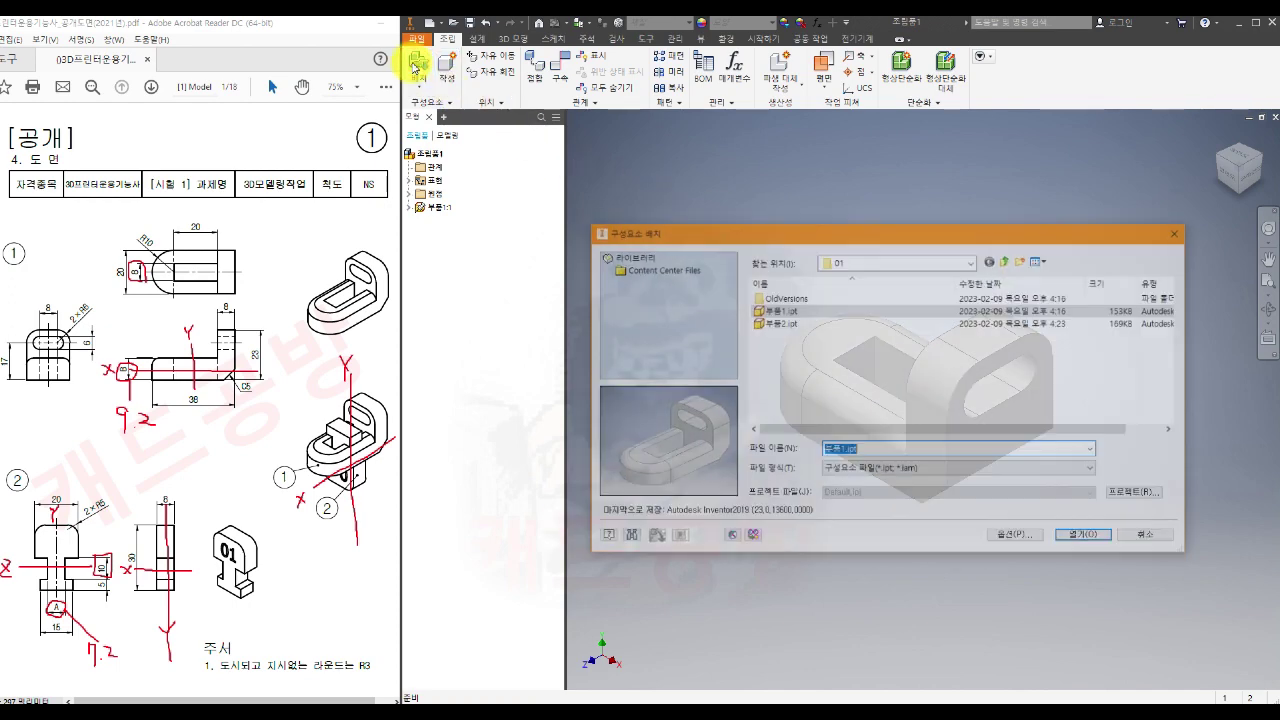
left_click(770, 323)
left_click(1086, 537)
left_click(907, 245)
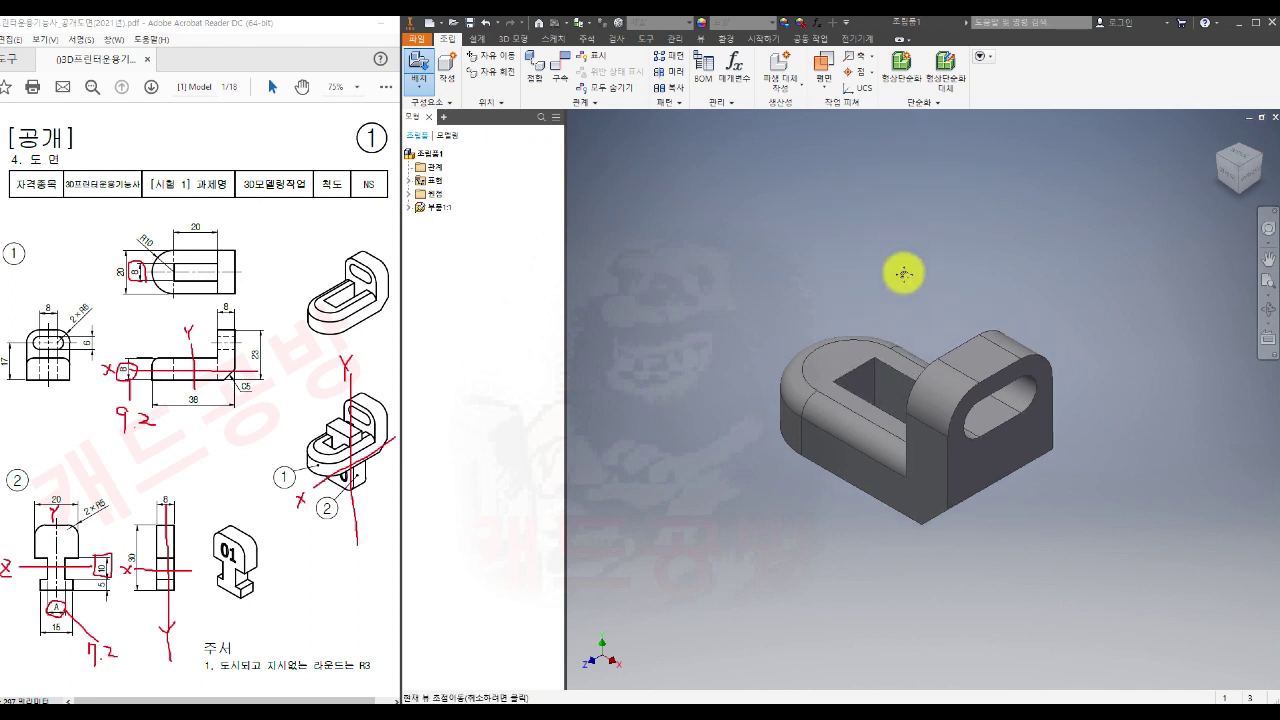
key("Escape")
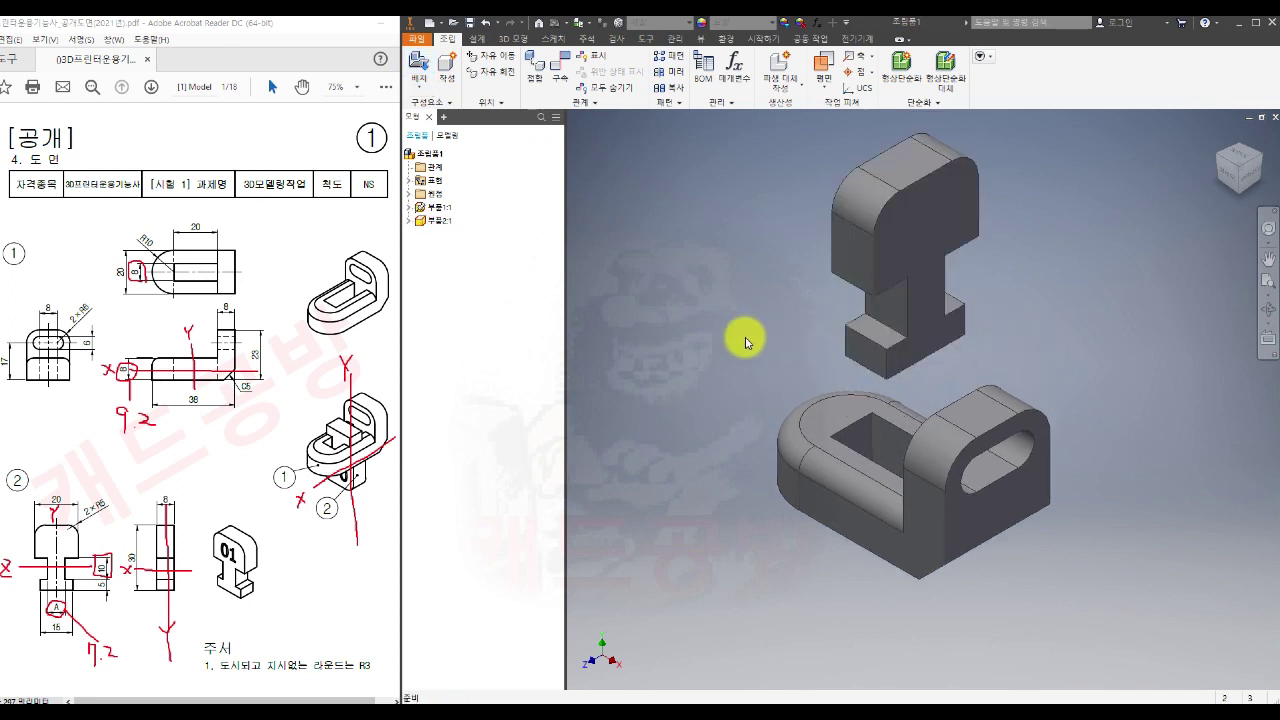
Step: Constrain the XY planes of part 1 and part 2 with a 0 mm mate
left_click(1218, 158)
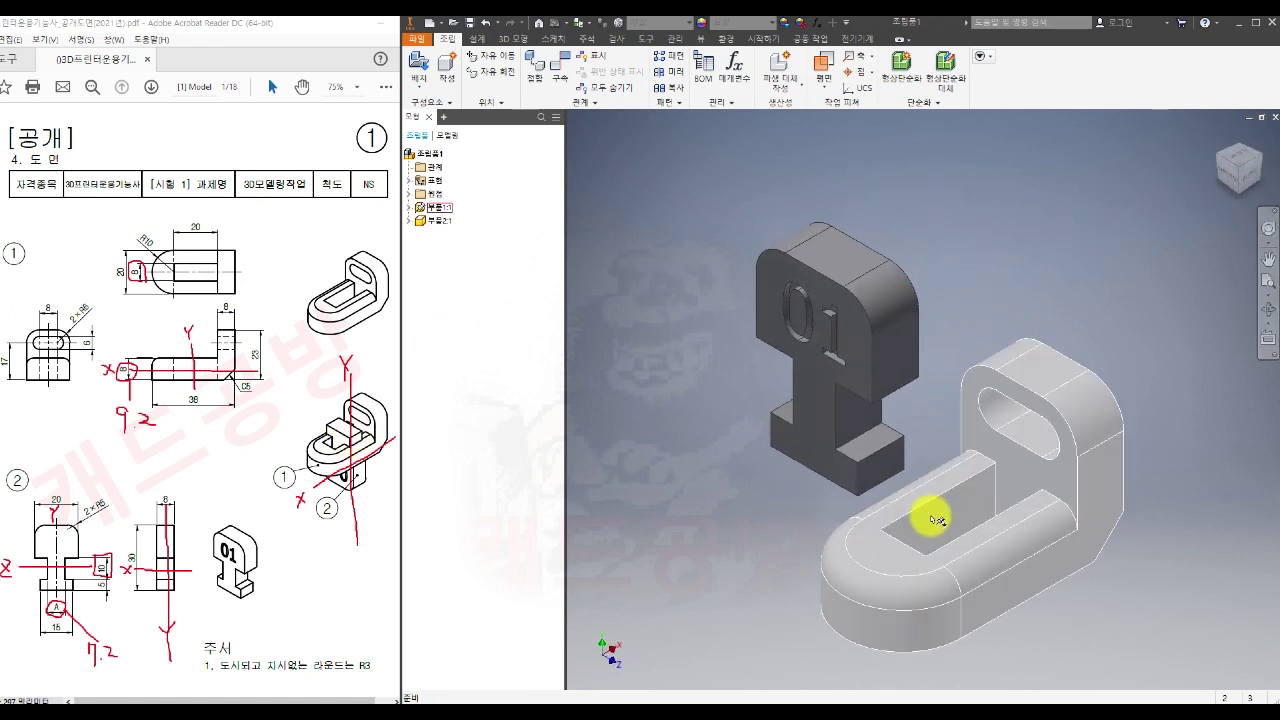
middle_click_drag(1178, 559, 1178, 528)
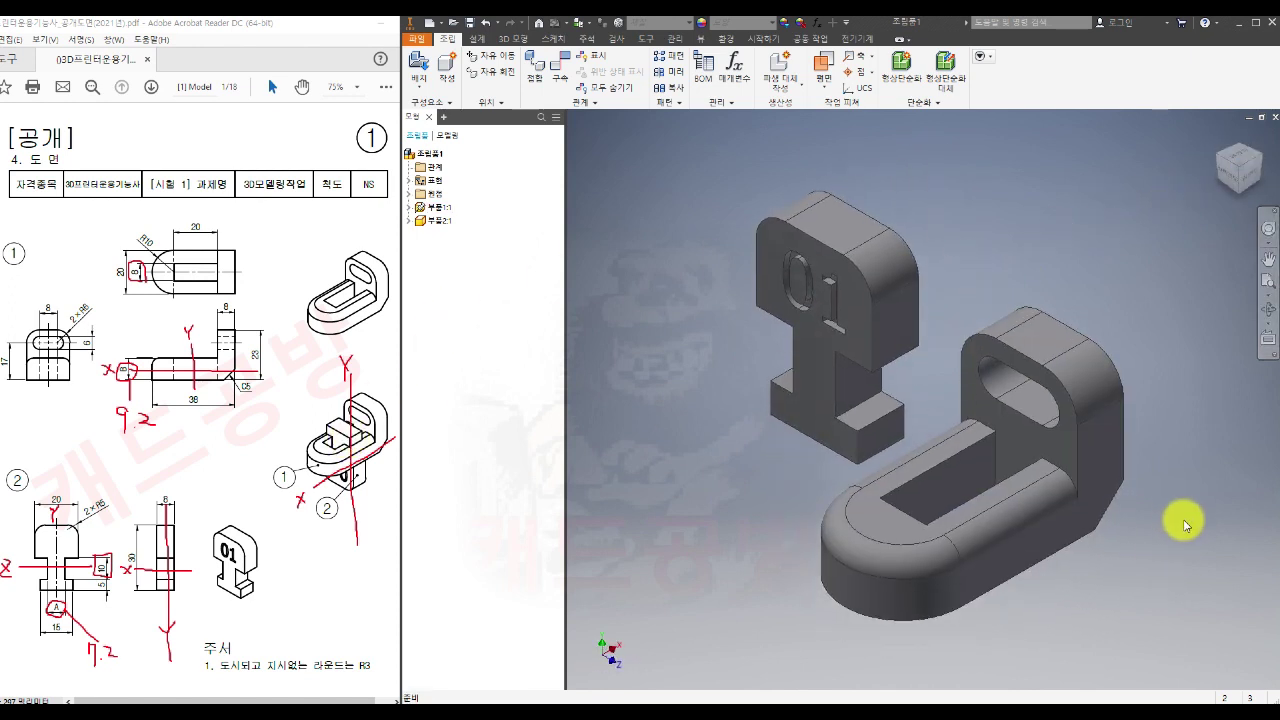
left_click(561, 70)
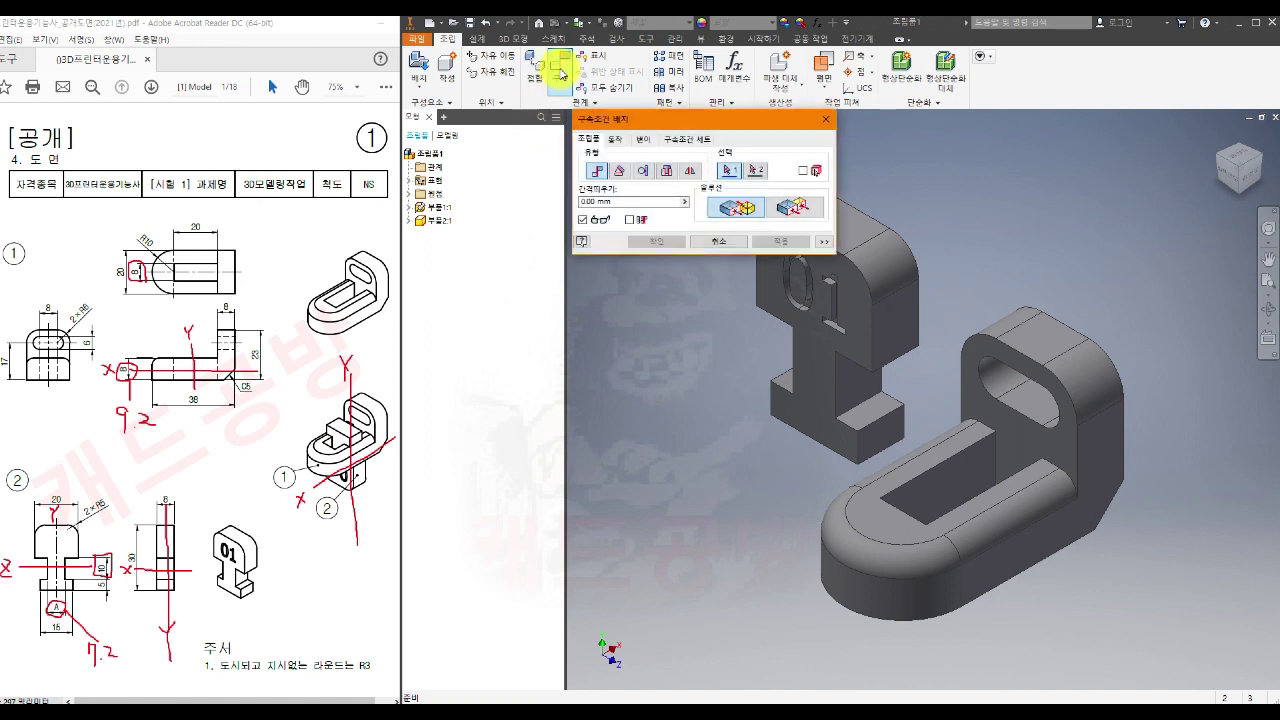
left_click(409, 208)
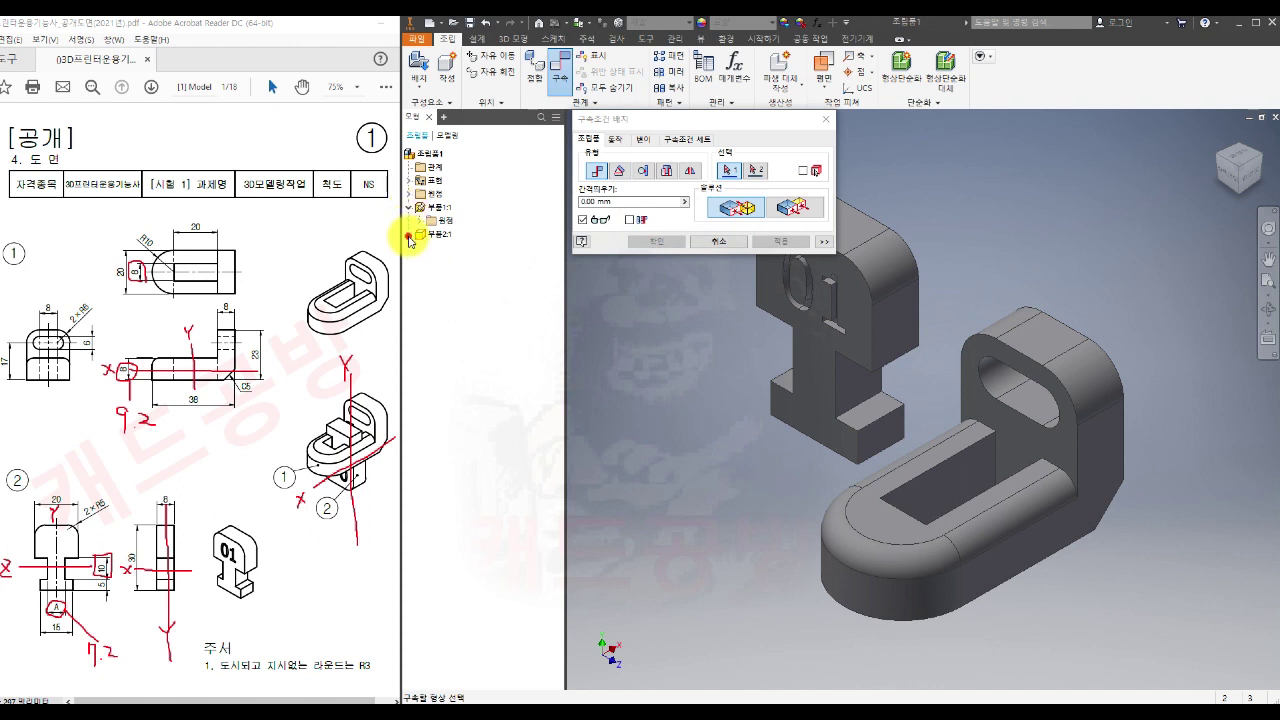
left_click(421, 249)
left_click(423, 220)
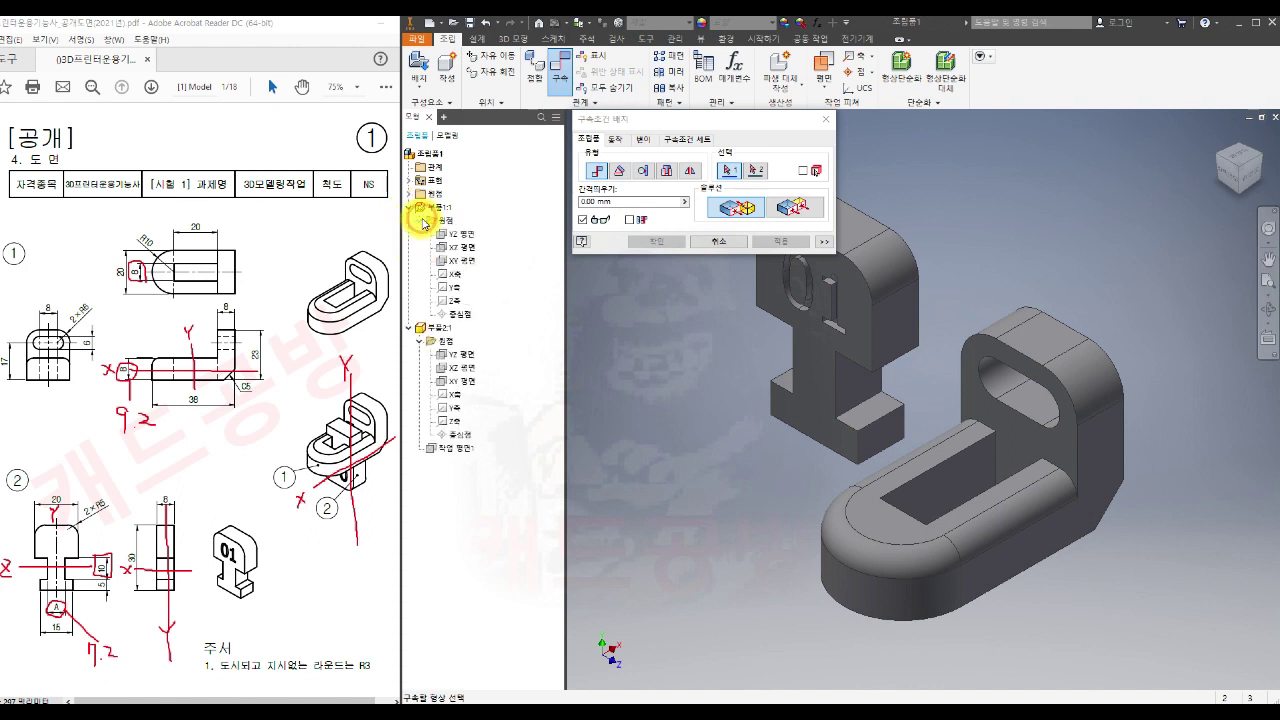
left_click(470, 264)
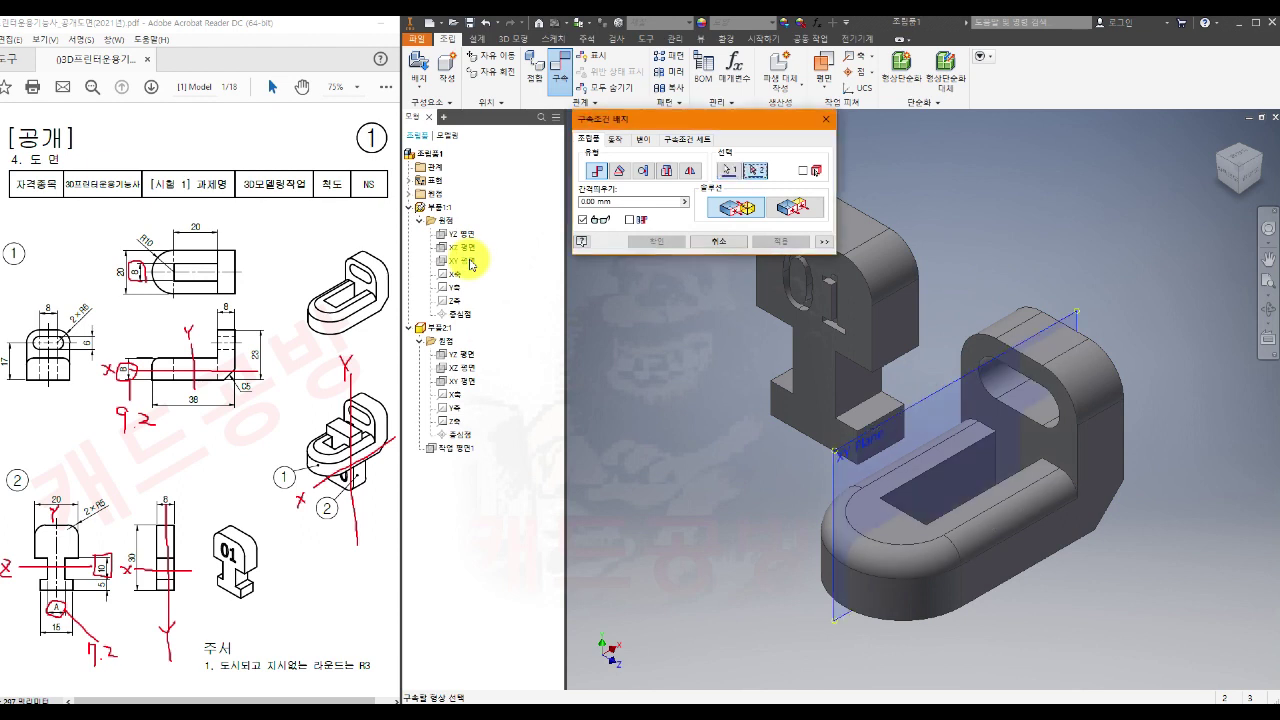
left_click(476, 384)
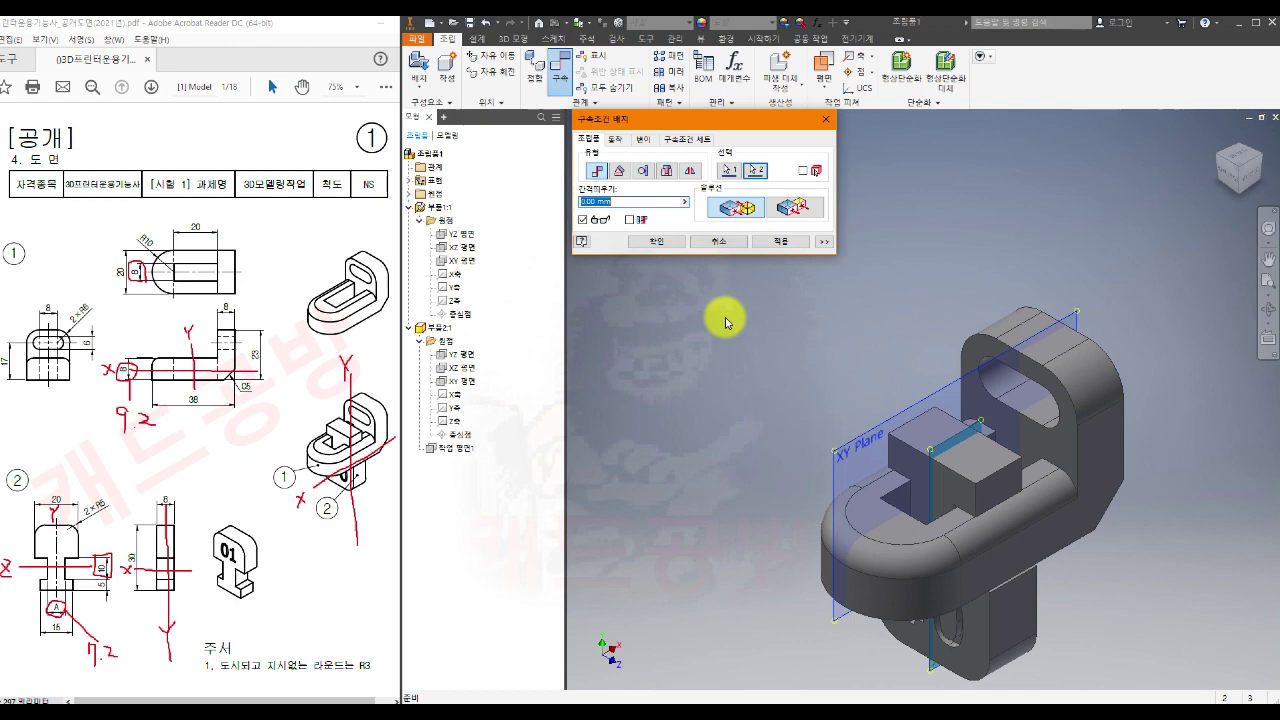
left_click(1236, 172)
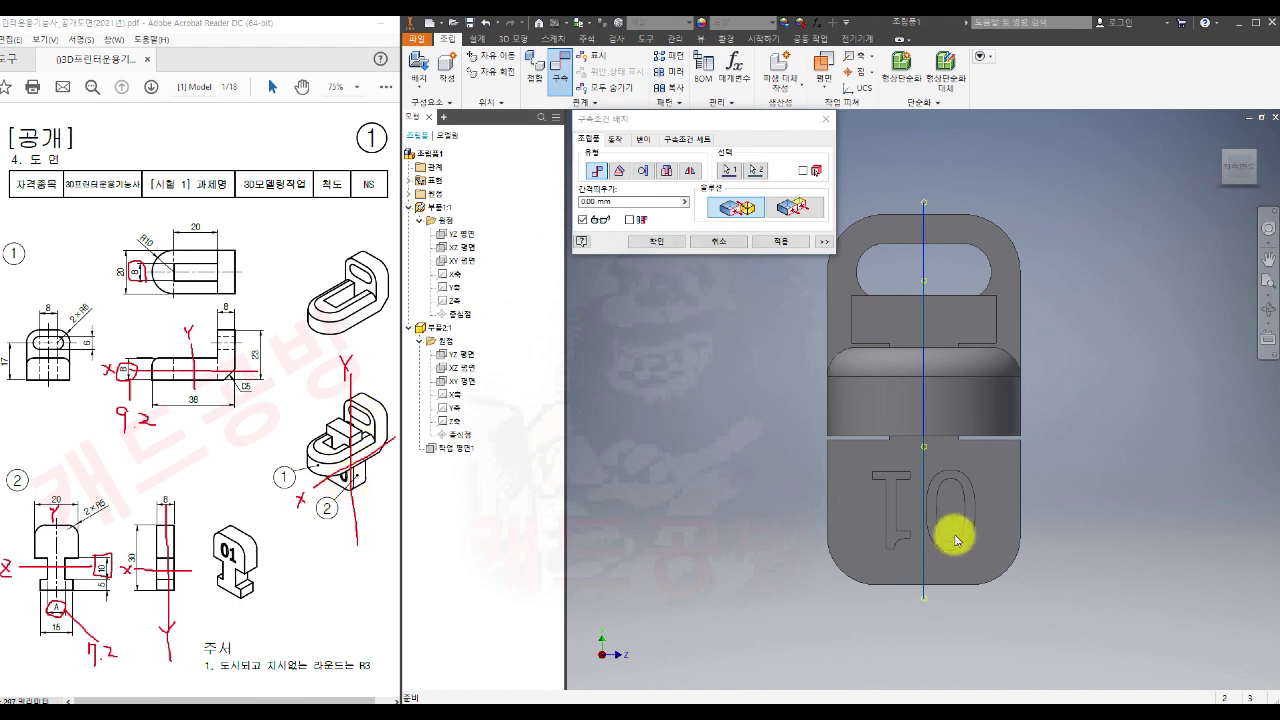
left_click(784, 243)
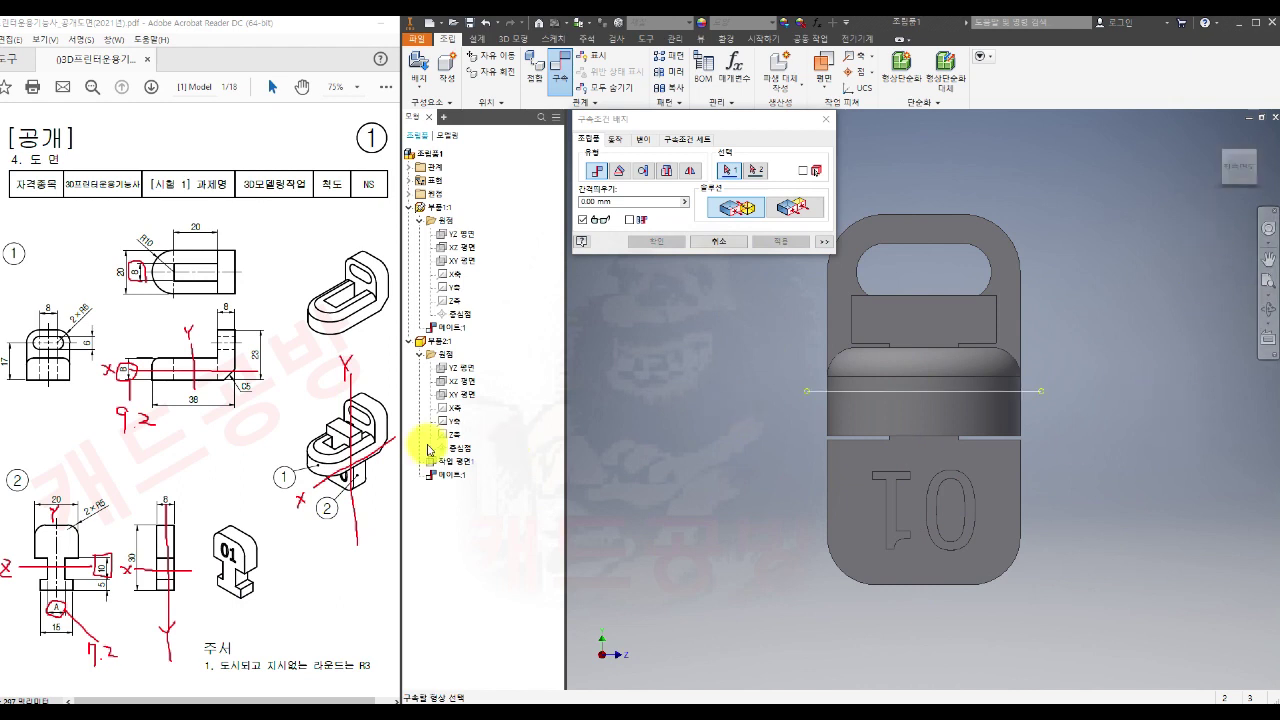
Step: Constrain the XZ planes of part 1 and part 2 with a 0 mm mate and finish constraining
left_click(466, 249)
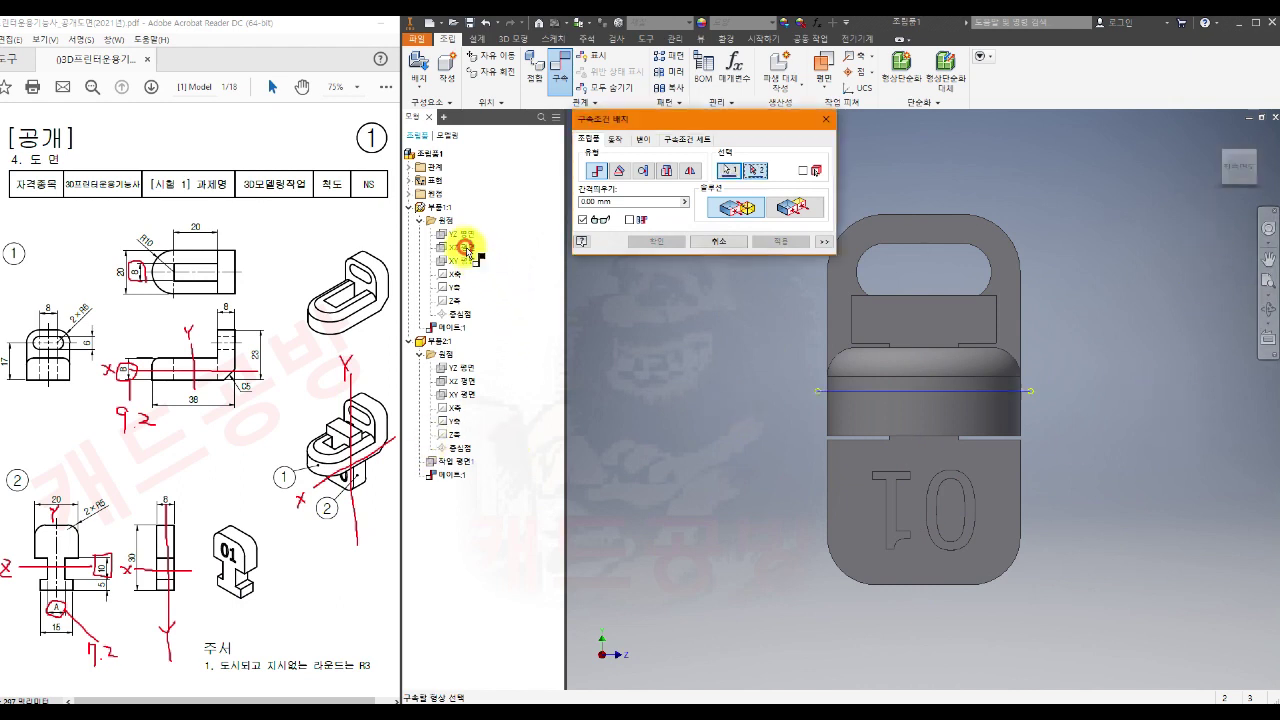
left_click(464, 382)
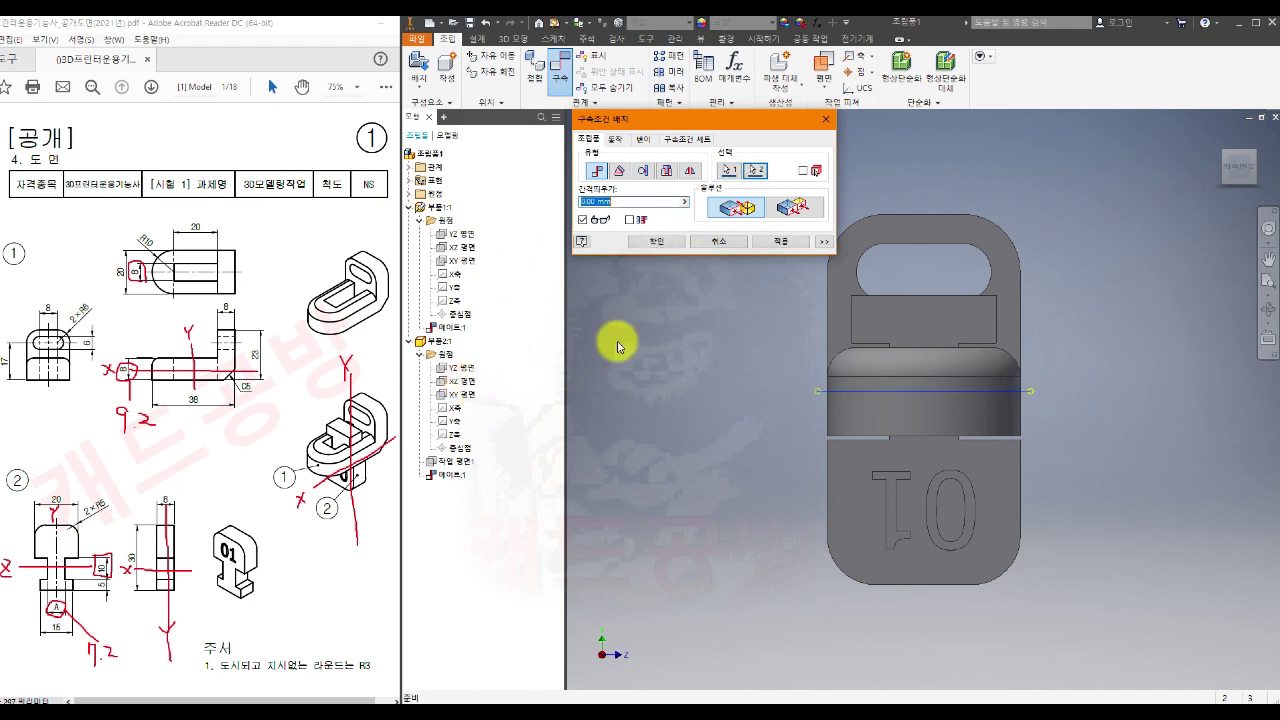
left_click(1265, 172)
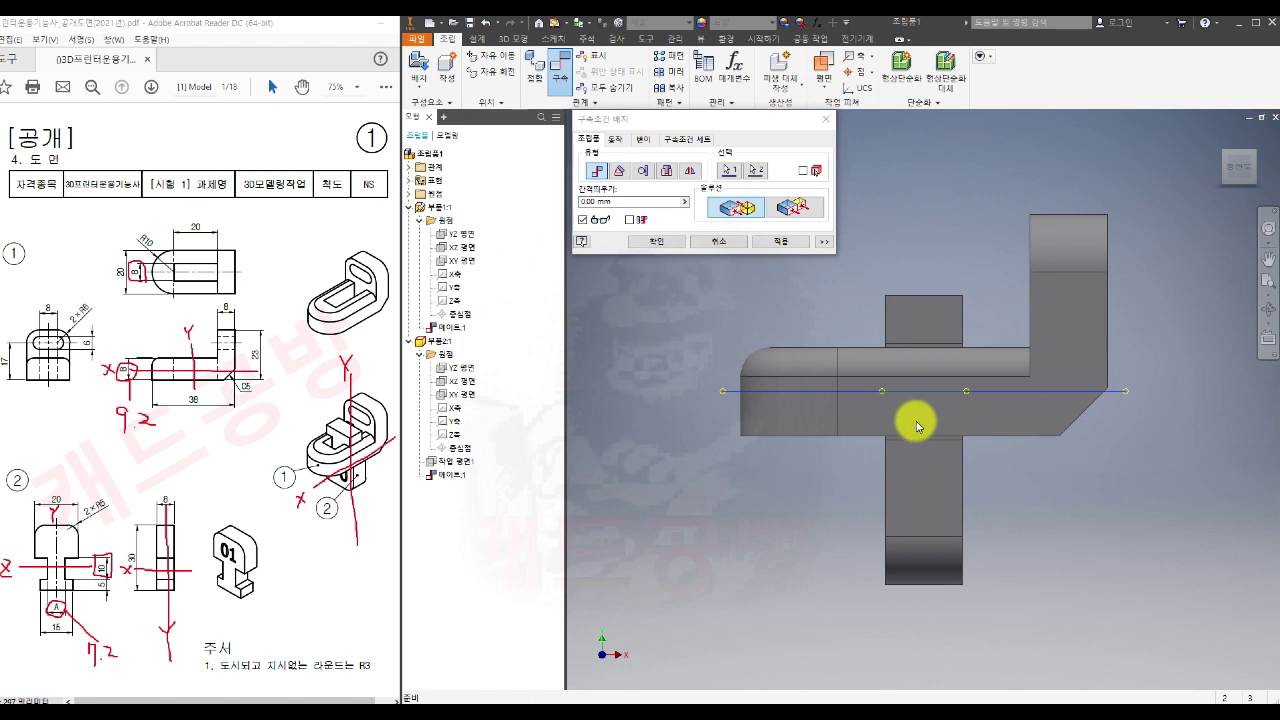
left_click(772, 242)
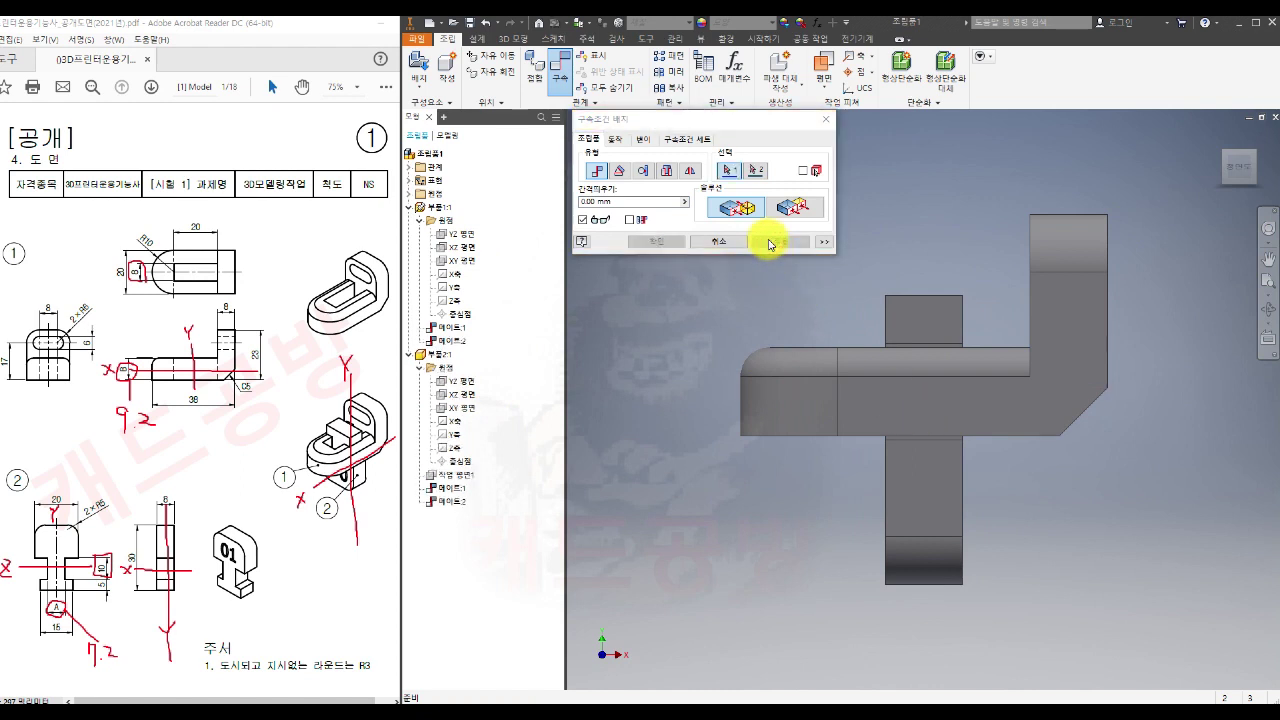
left_click(826, 118)
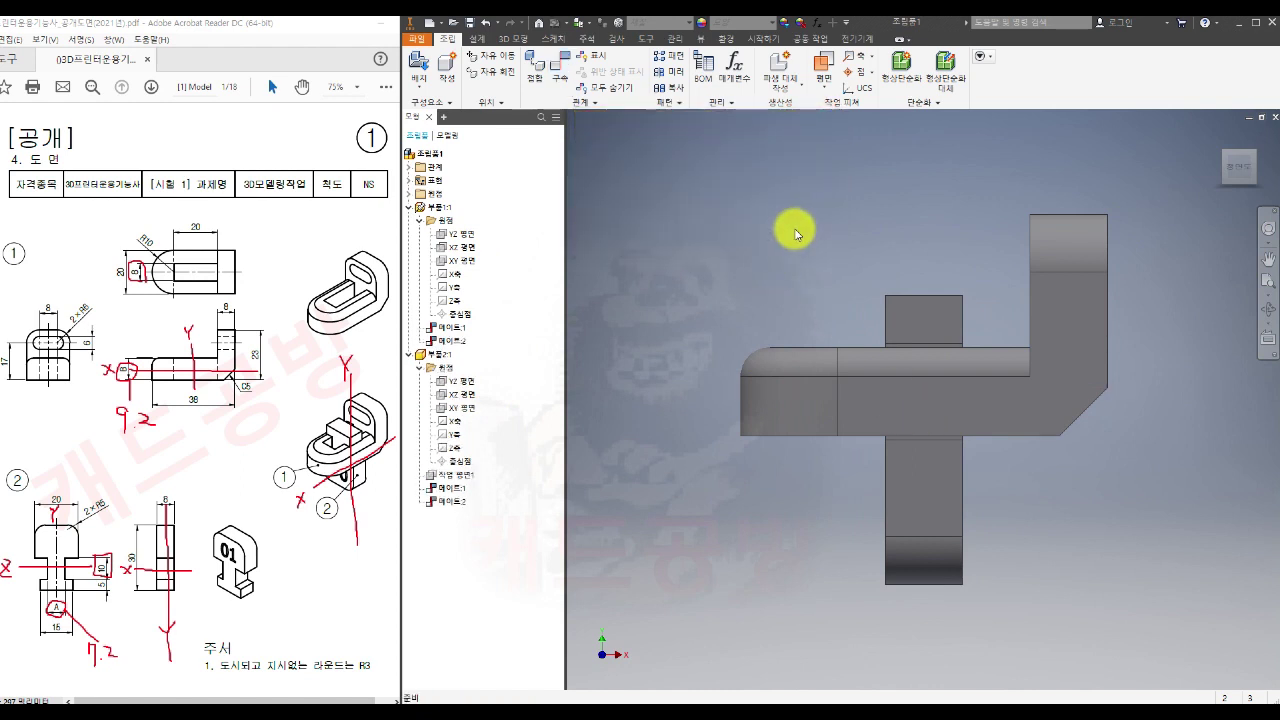
Step: Orient the assembly isometrically like the drawing and set the current view as the home view with Fit to View
middle_click_drag(800, 291, 871, 294, "shift")
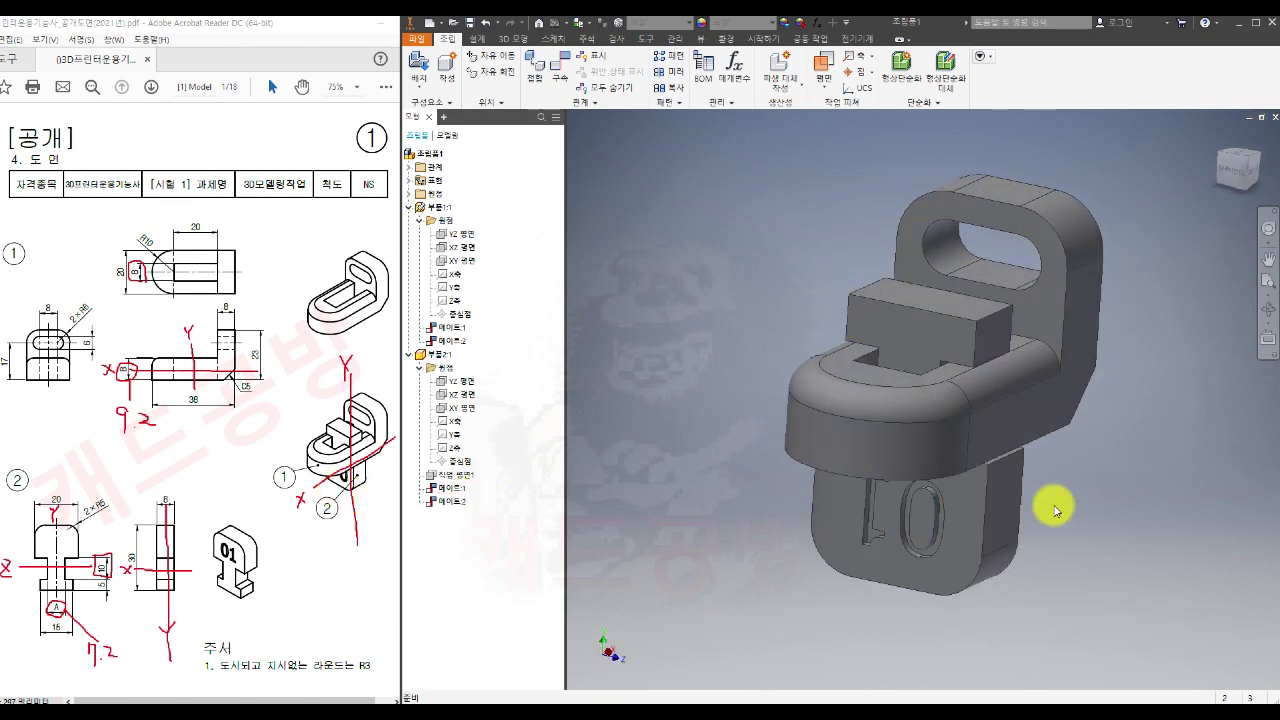
left_click(1247, 163)
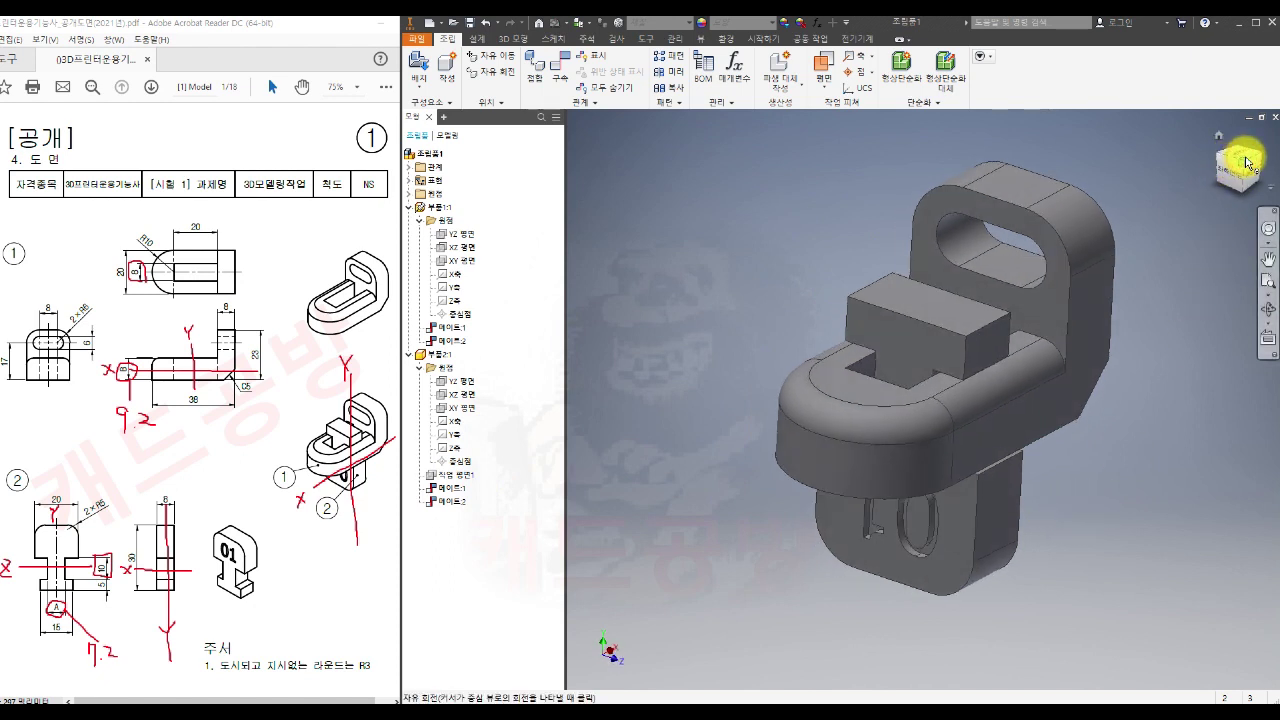
right_click(1220, 141)
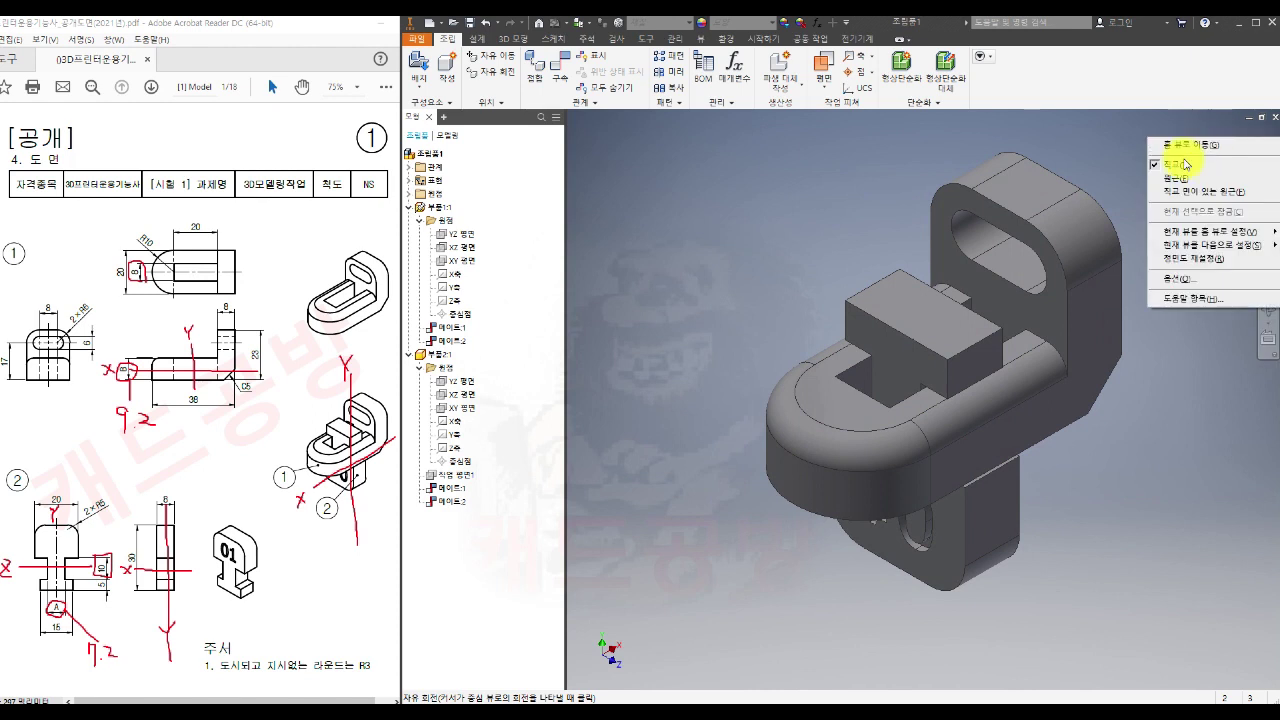
mouse_move(1195, 231)
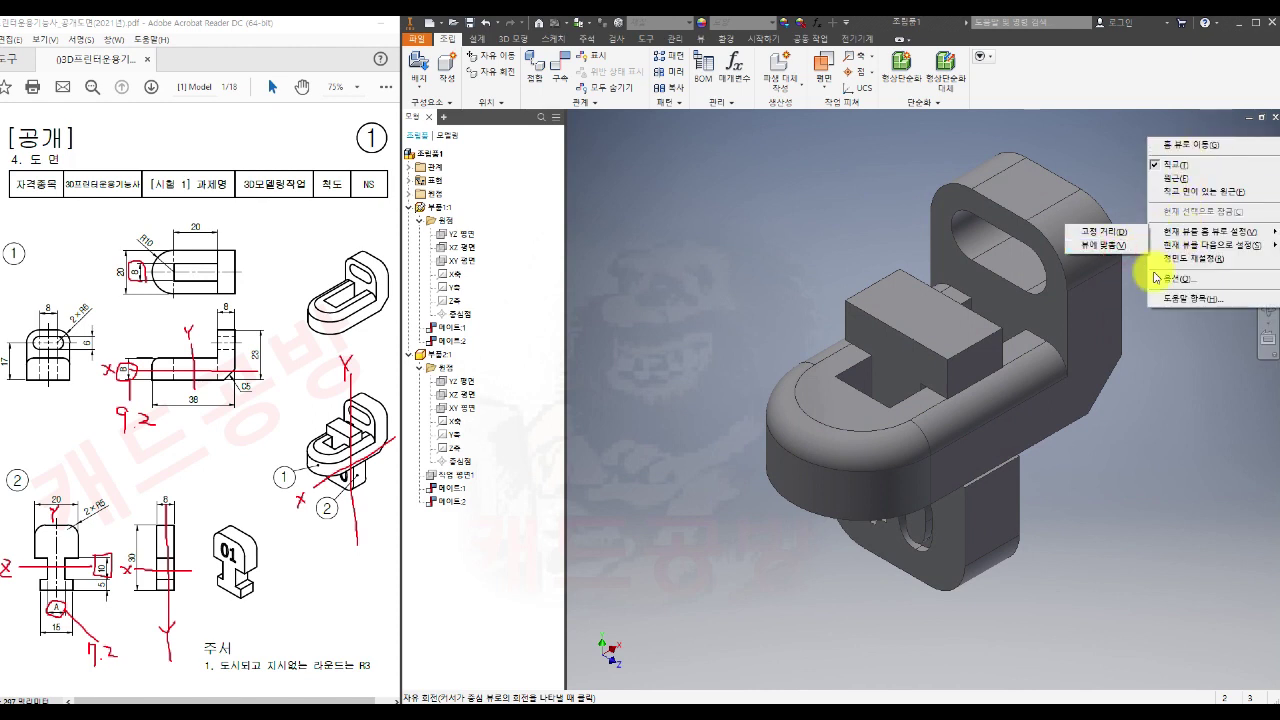
left_click(1140, 232)
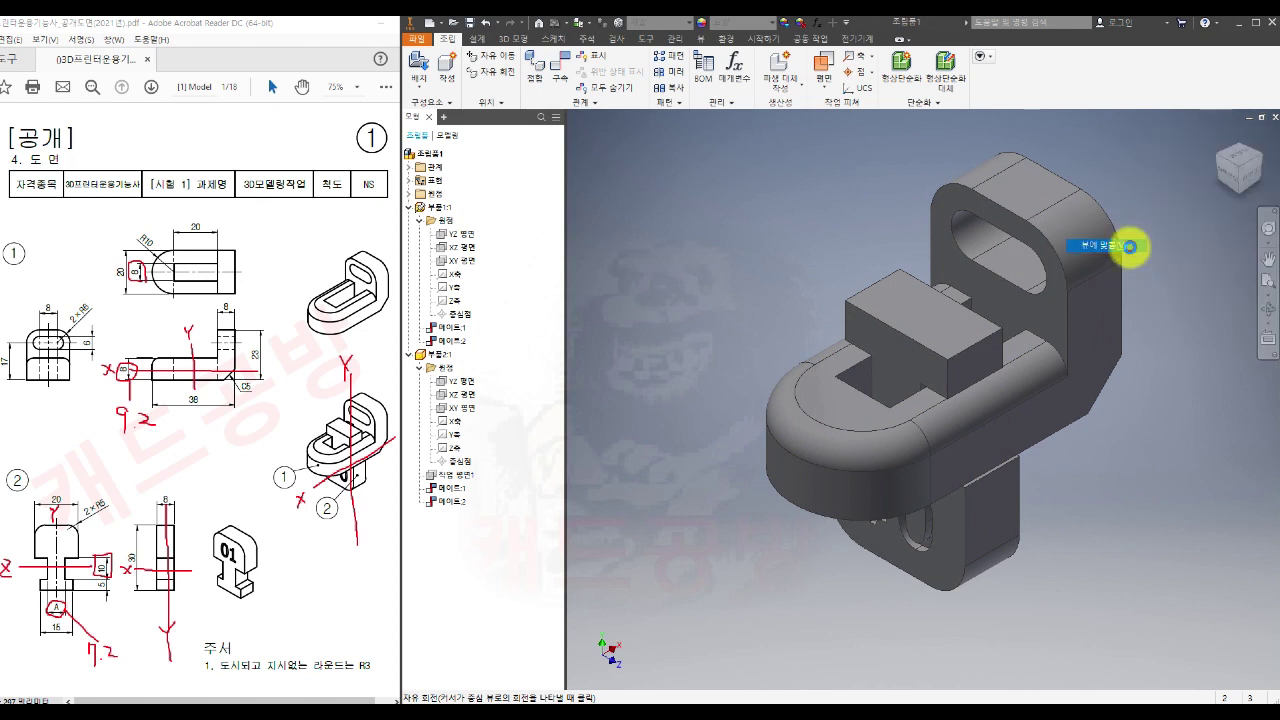
Step: Save the assembly as 비번호_01.iam in the 01 folder
left_click(417, 43)
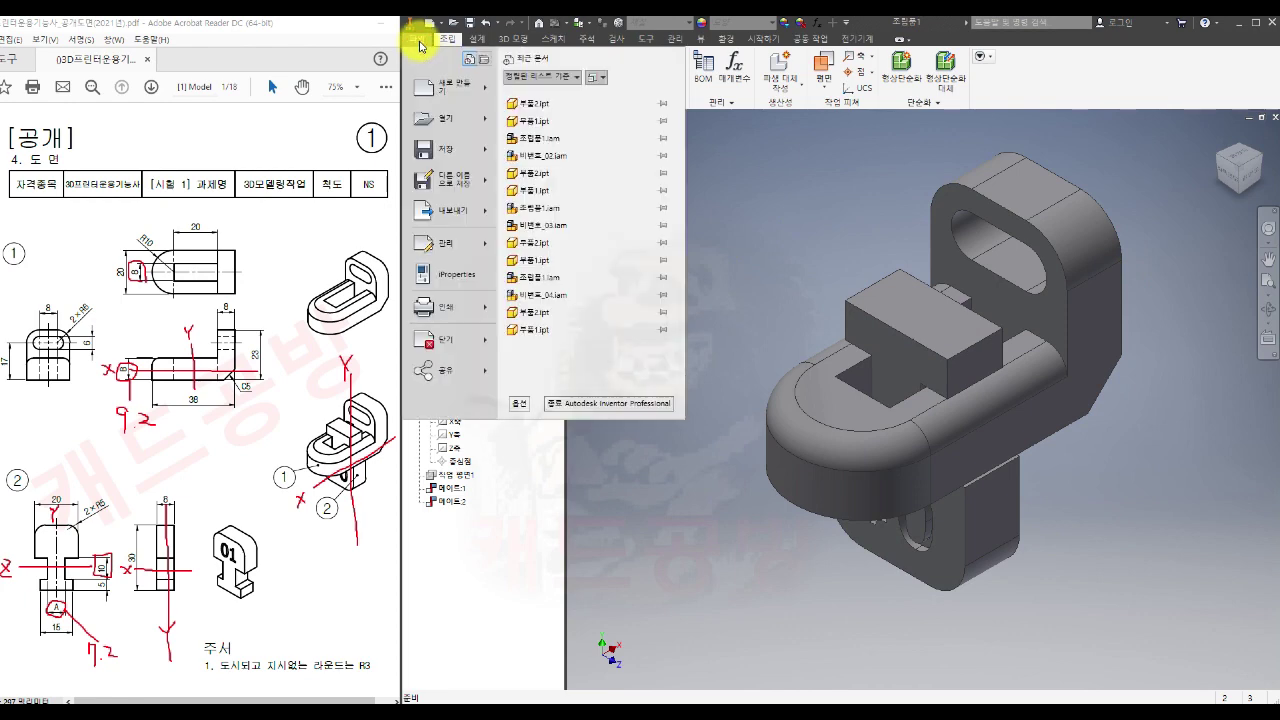
mouse_move(445, 185)
left_click(566, 96)
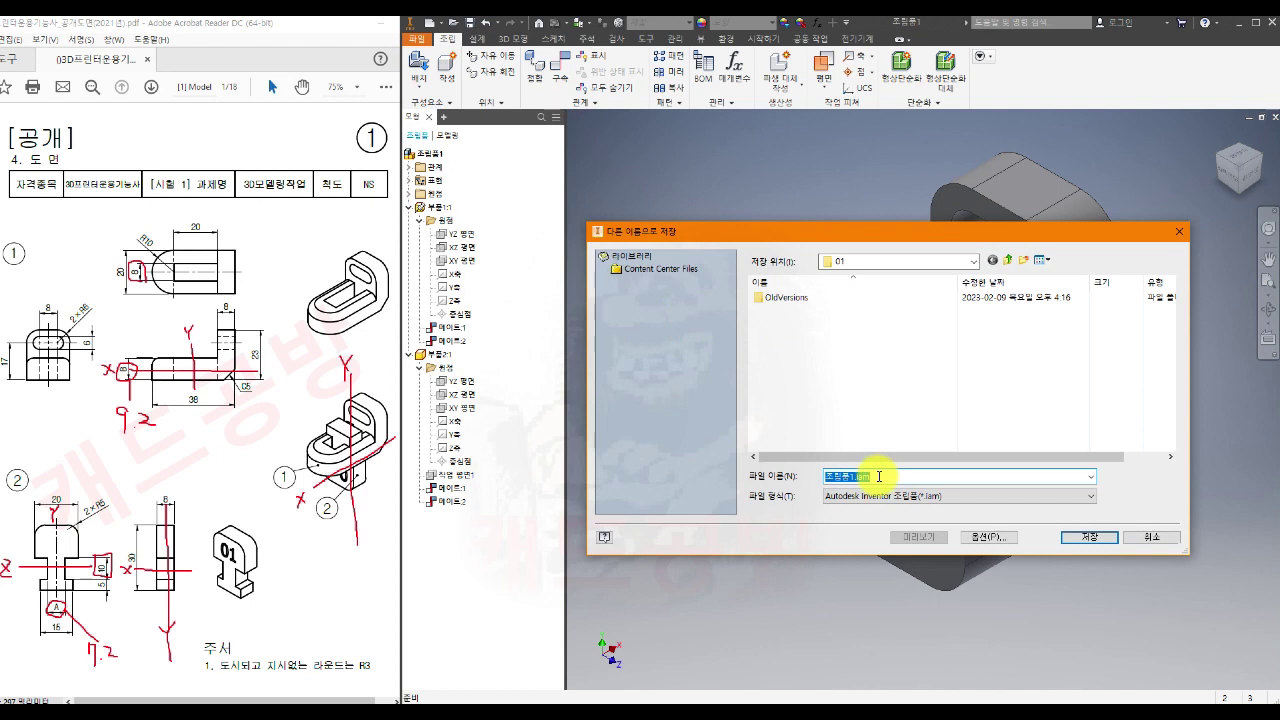
type("번")
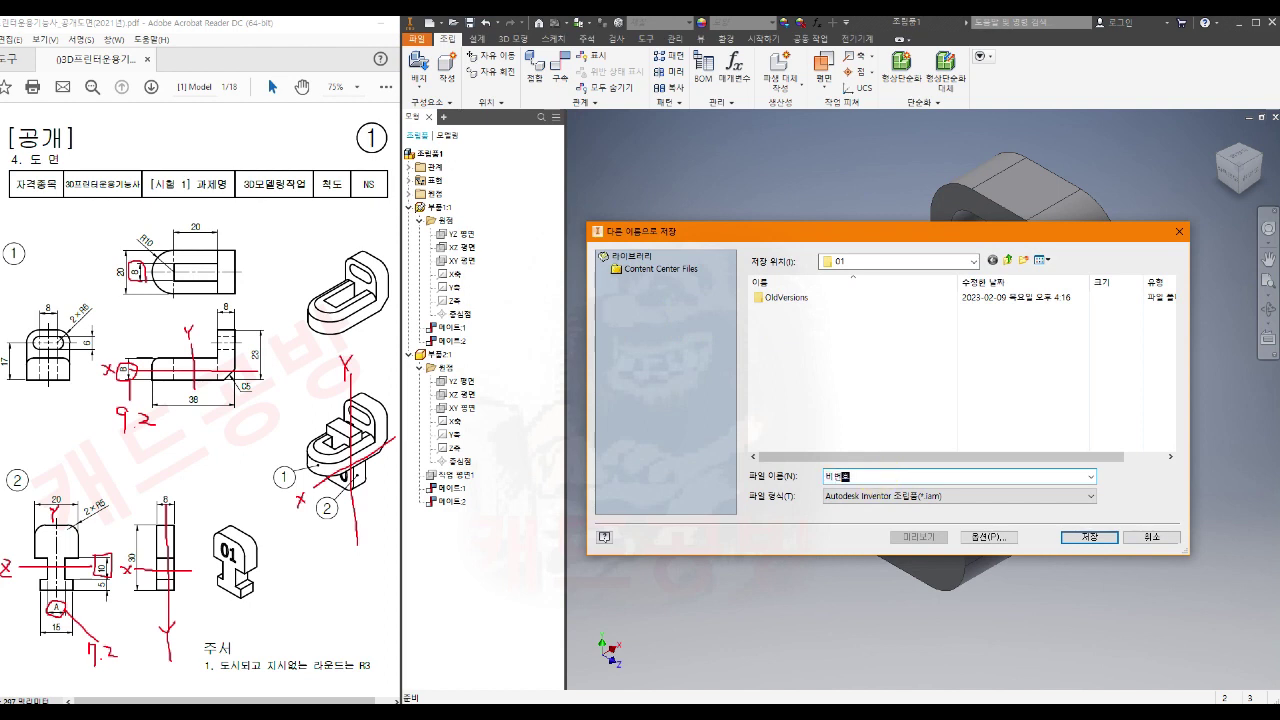
type("호_01")
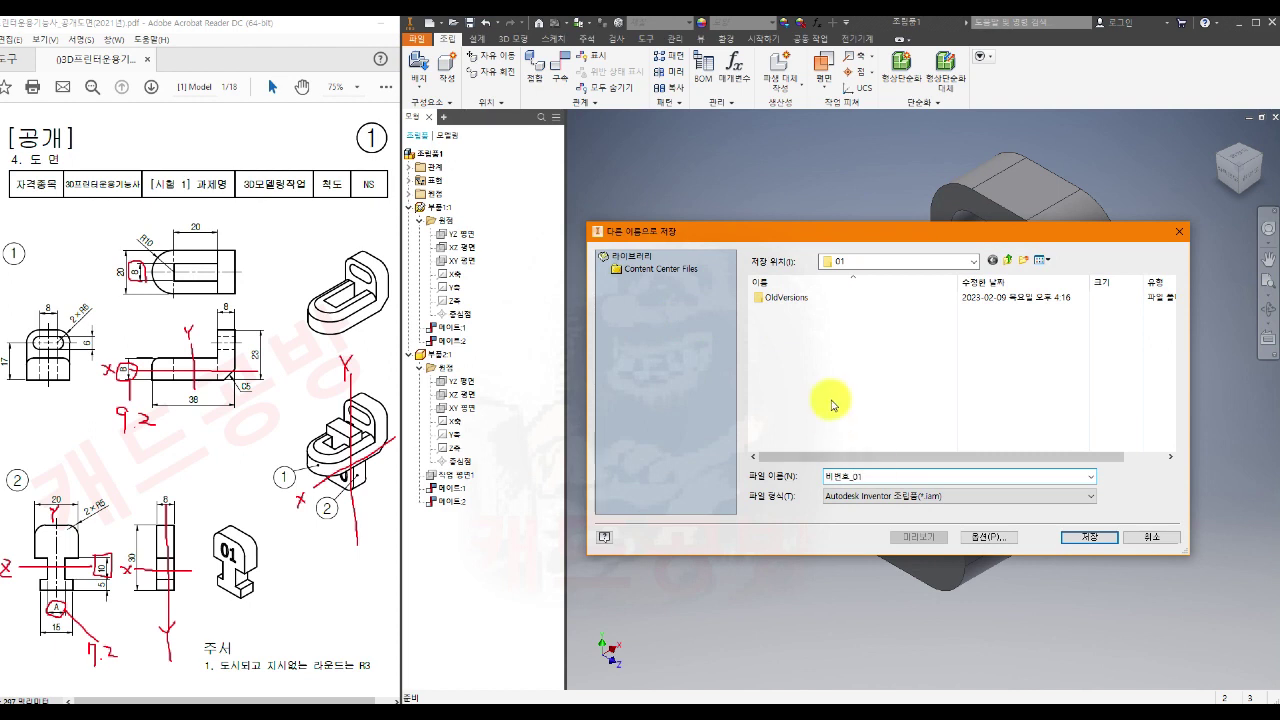
left_click_drag(867, 477, 828, 477)
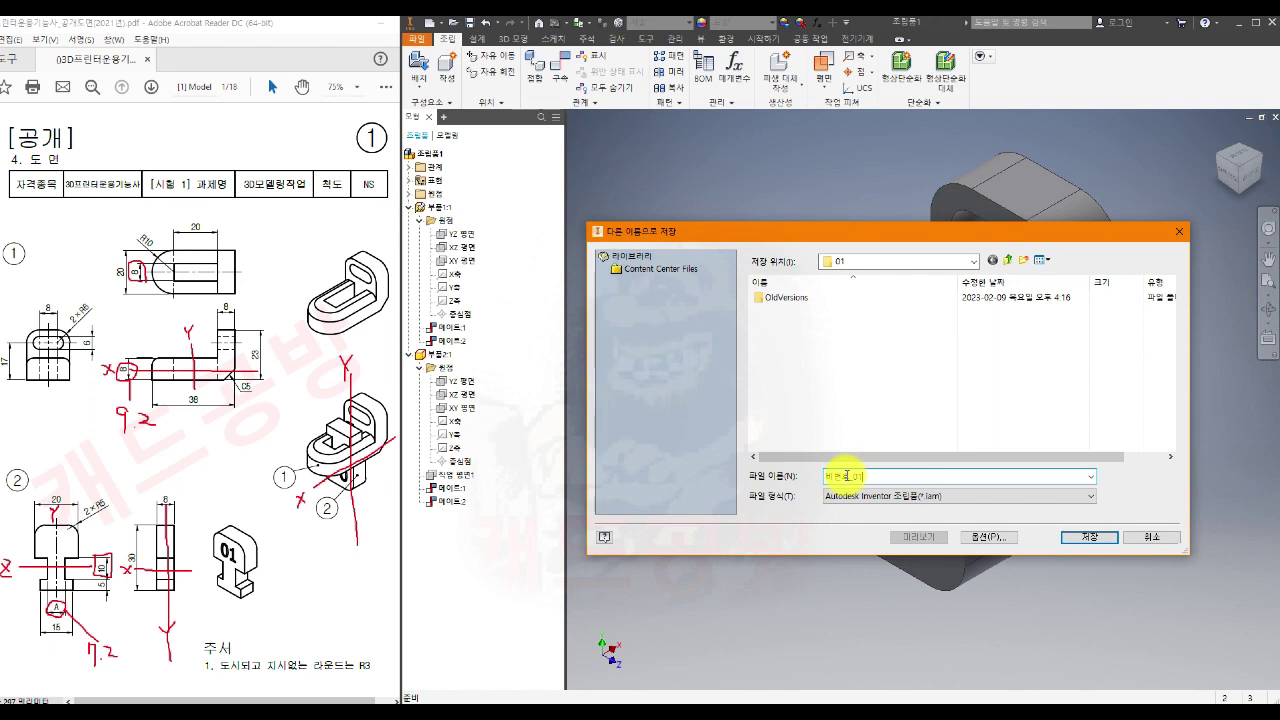
left_click(862, 477)
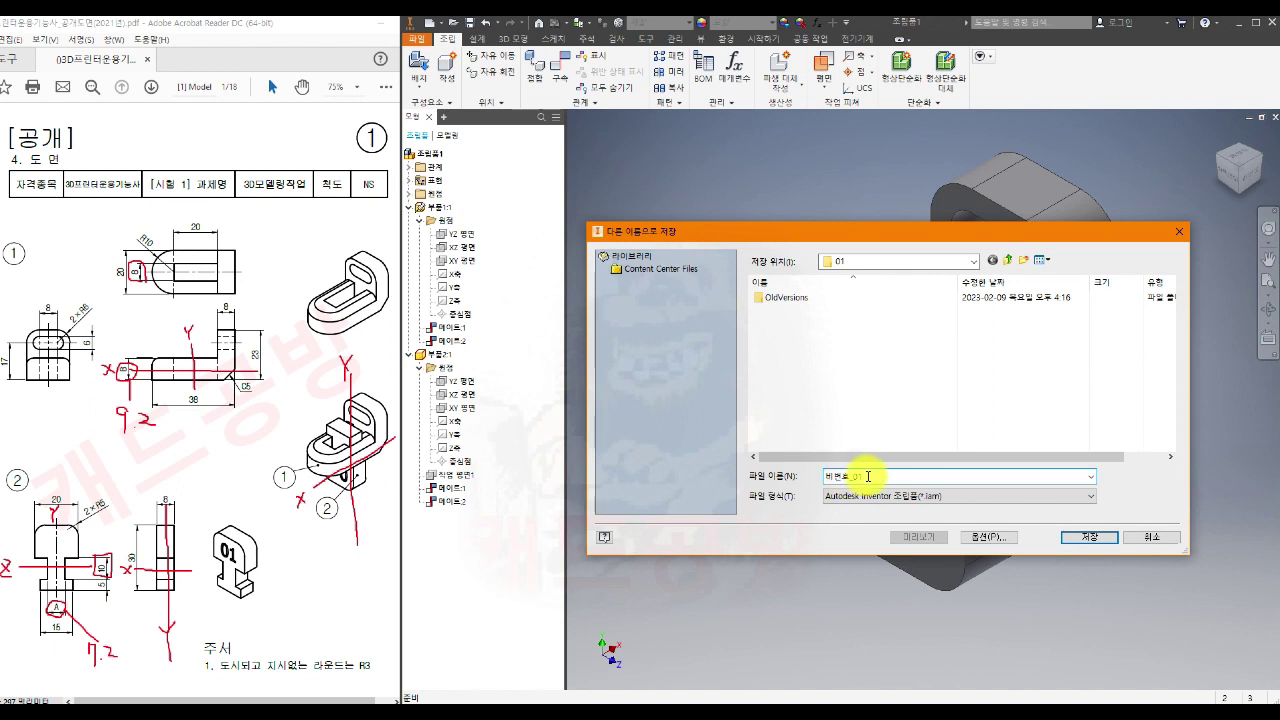
left_click_drag(867, 477, 823, 477)
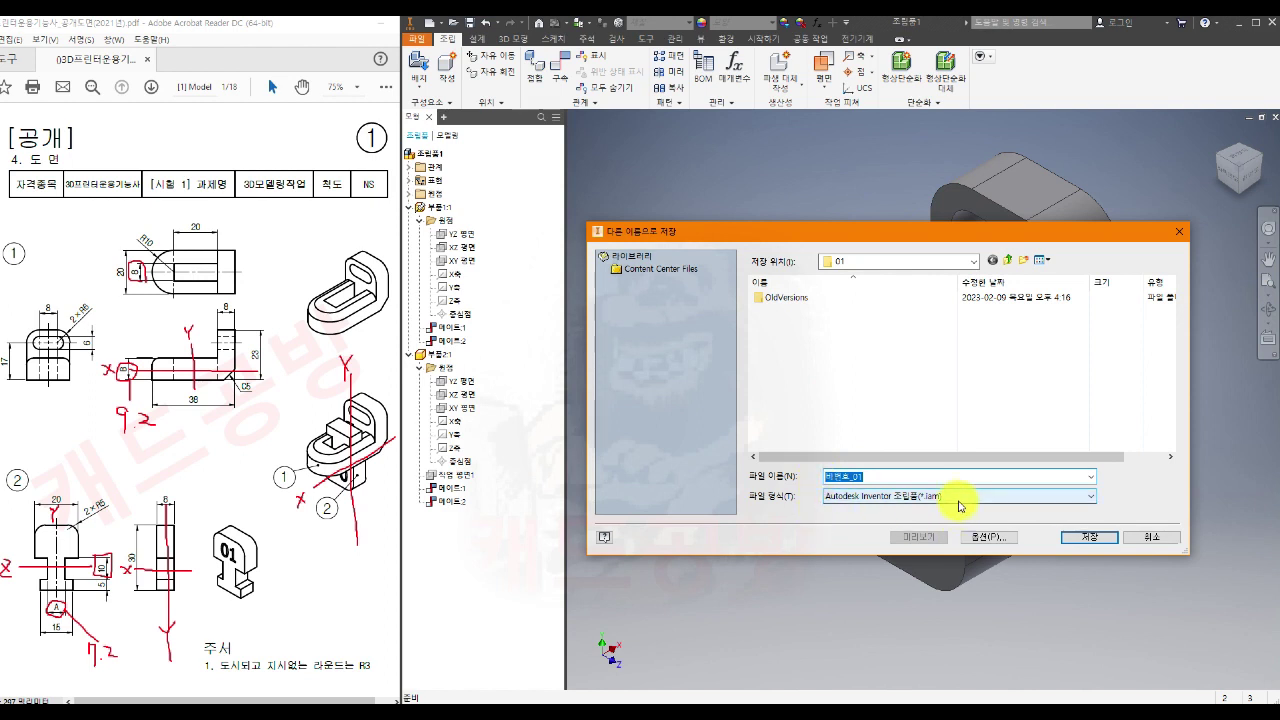
left_click(1078, 537)
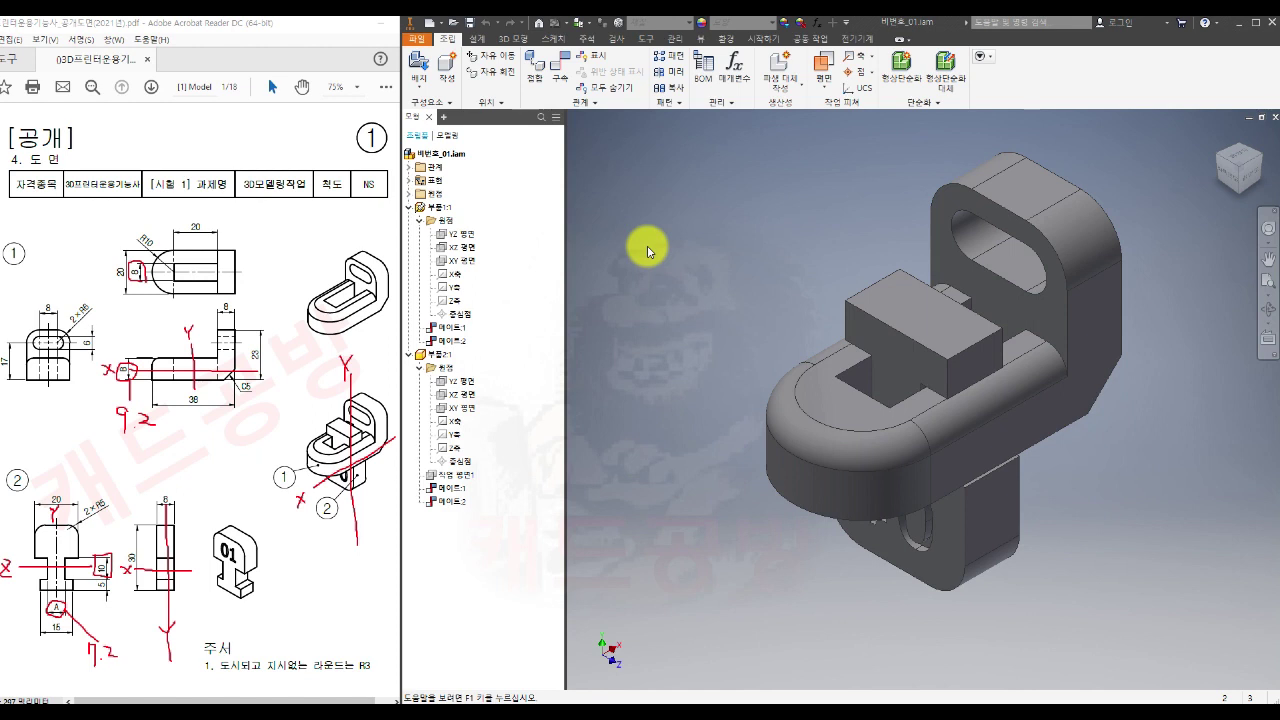
Step: Save a copy of the assembly as the STEP file 비번호_01.stp in the 01 folder, keeping the 214 protocol options
left_click(416, 40)
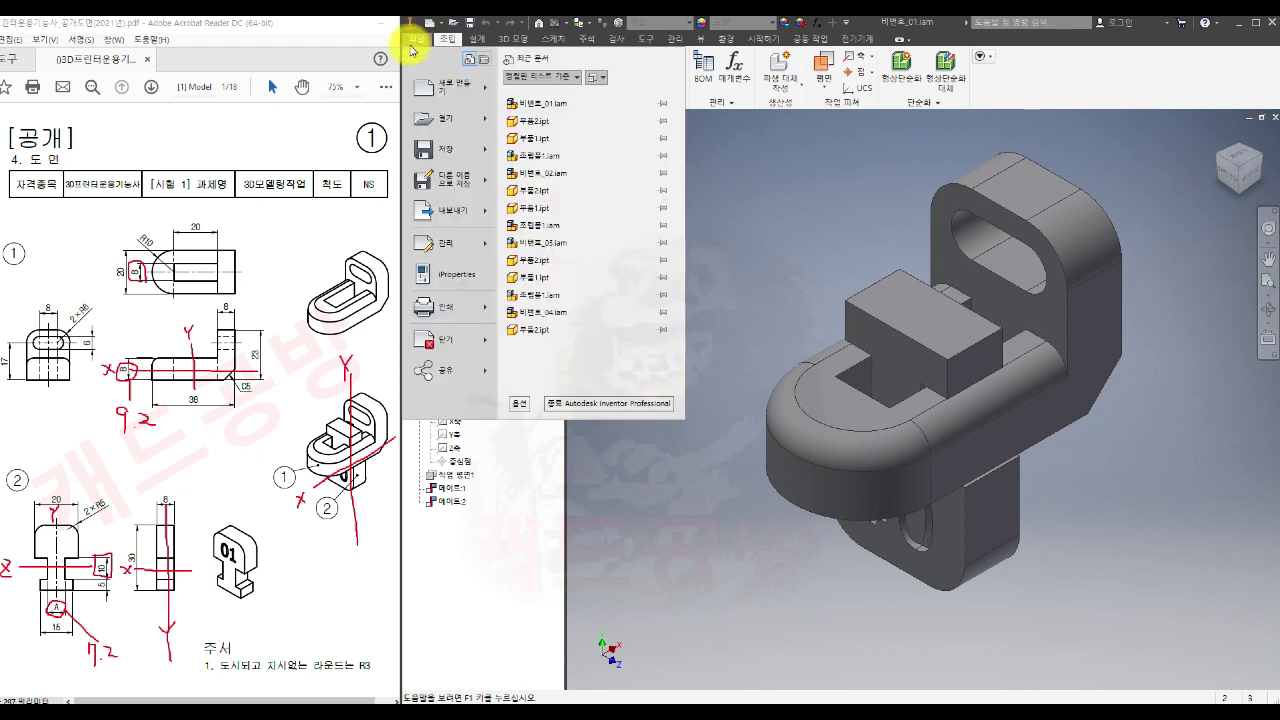
mouse_move(428, 190)
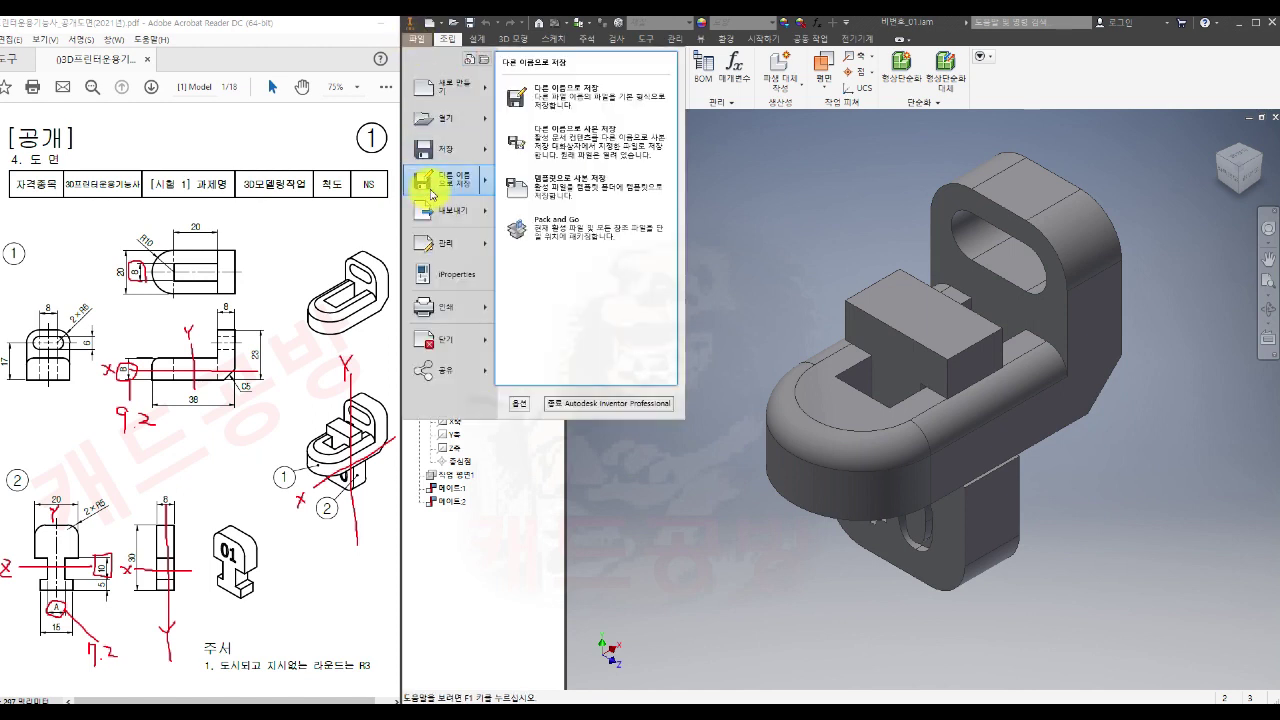
left_click(634, 157)
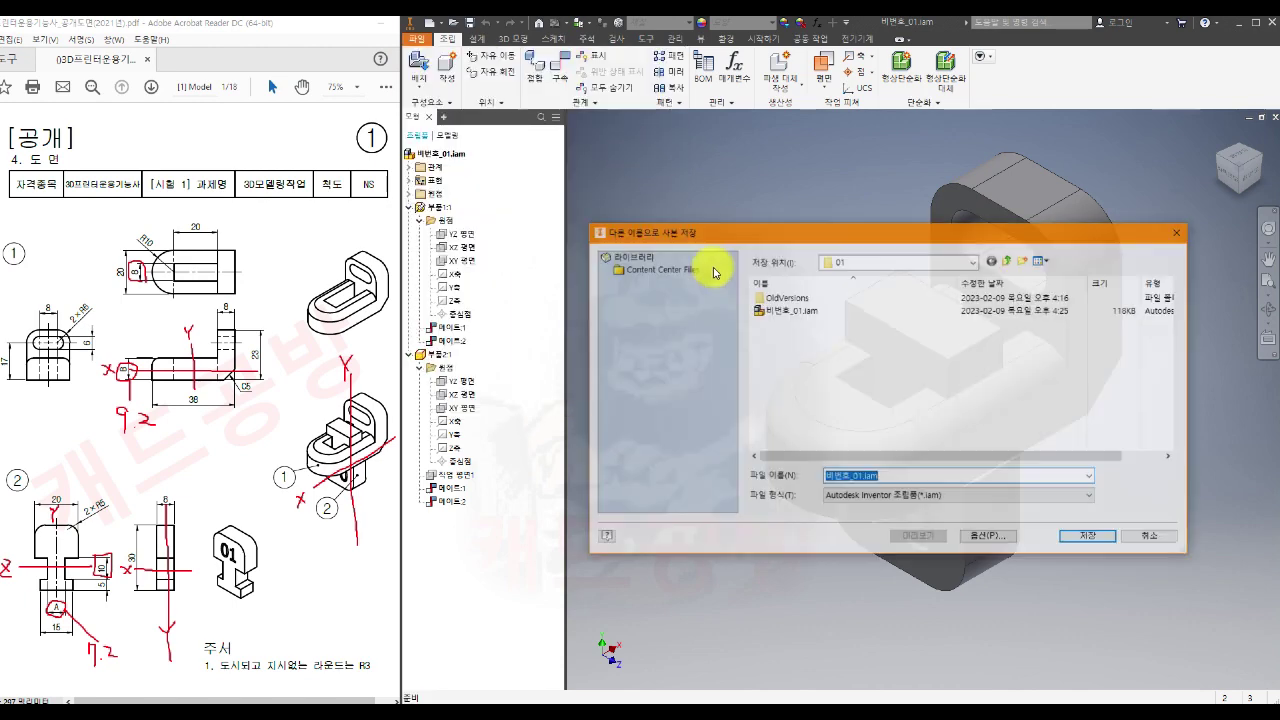
left_click(828, 500)
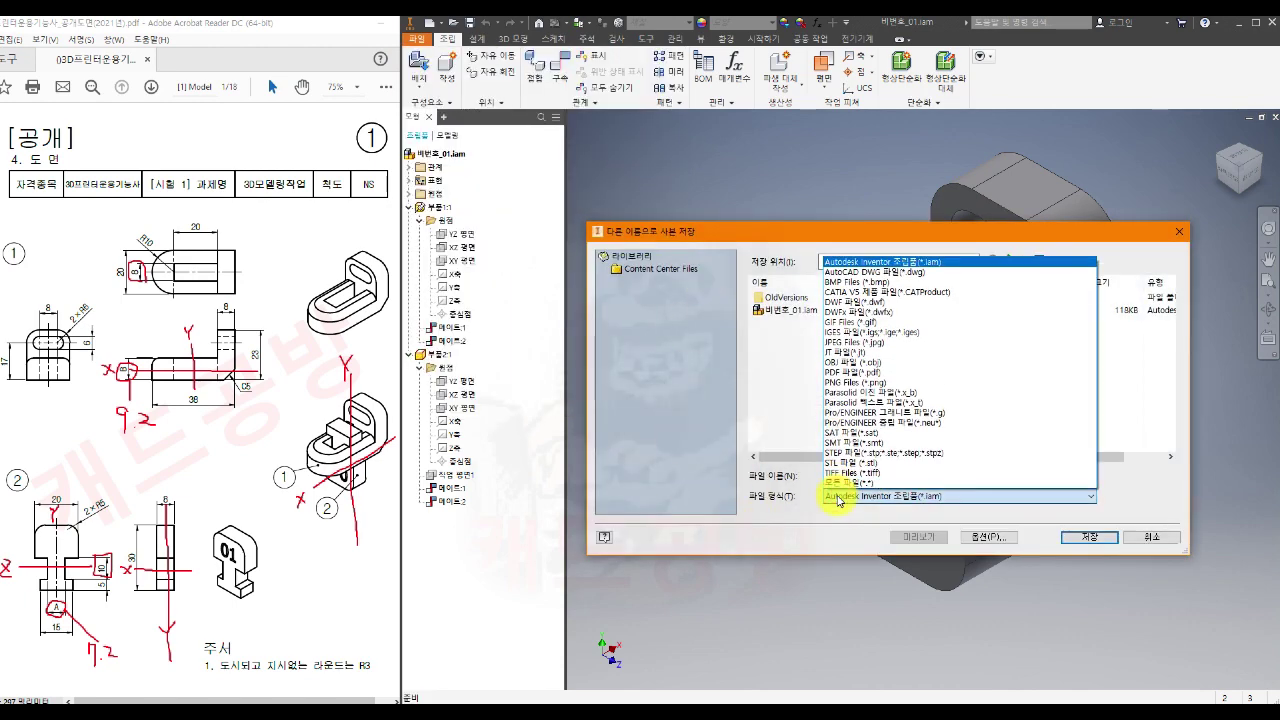
left_click(842, 455)
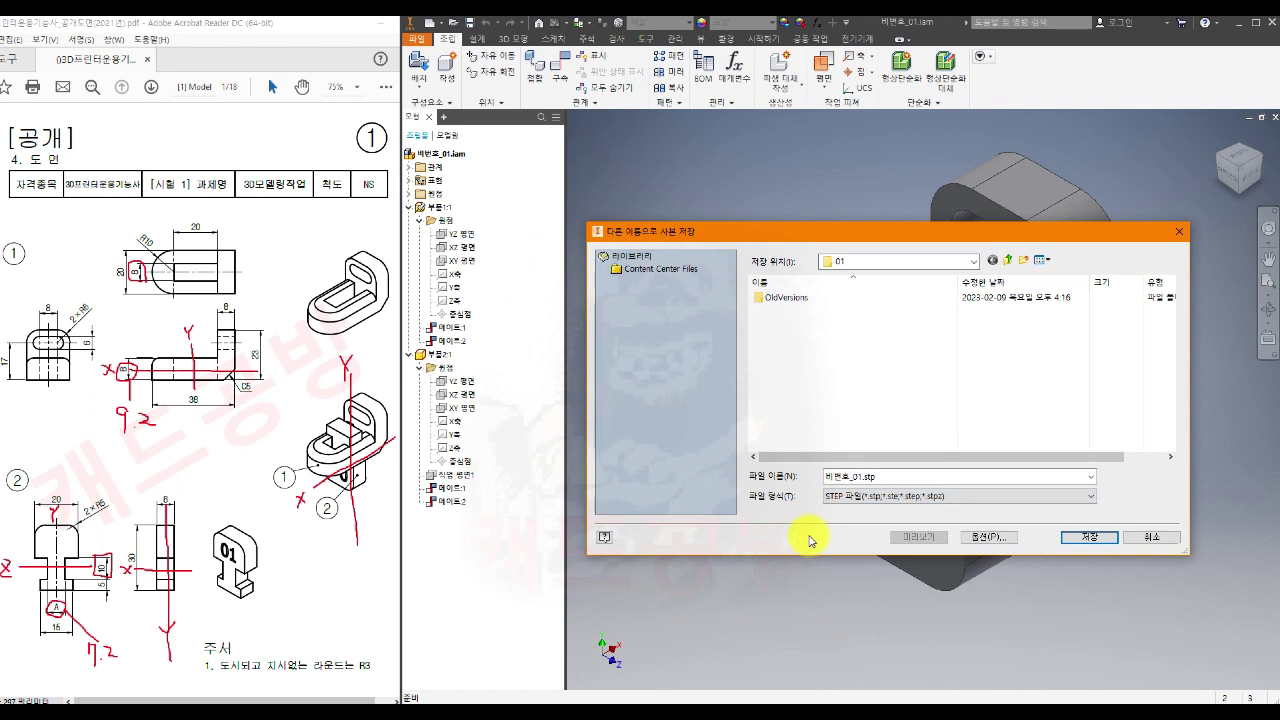
left_click(994, 538)
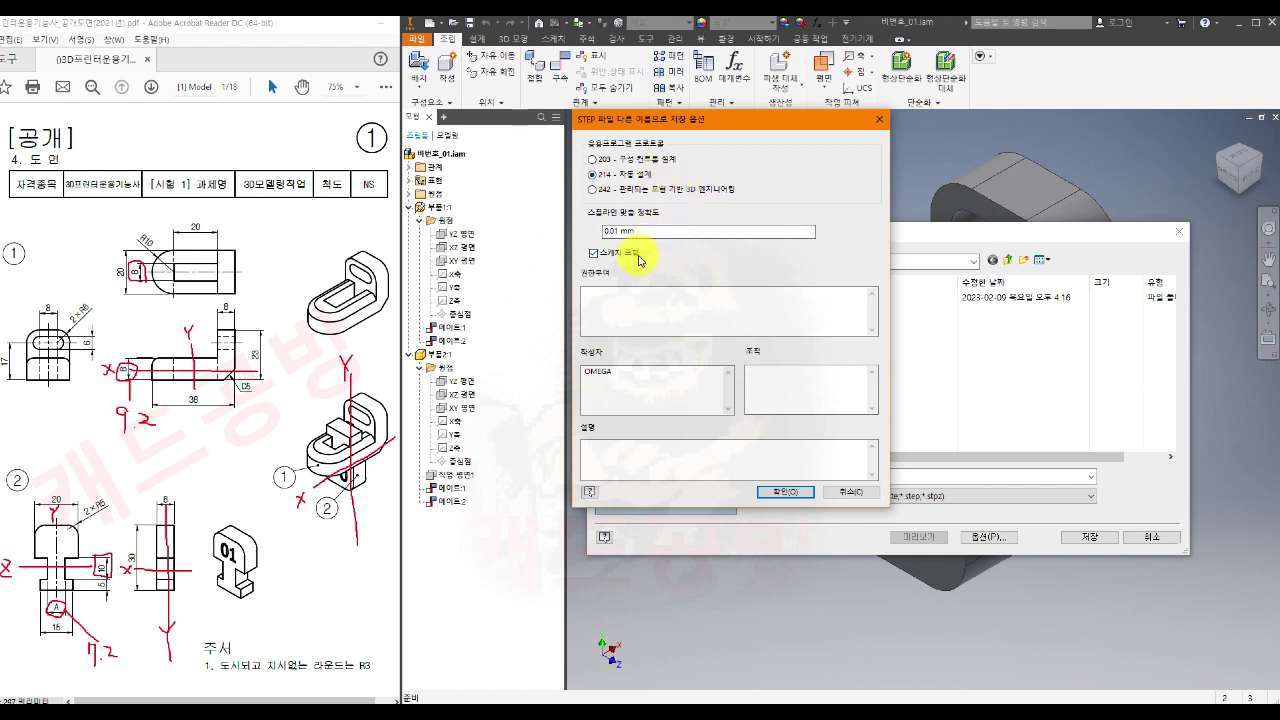
left_click(778, 491)
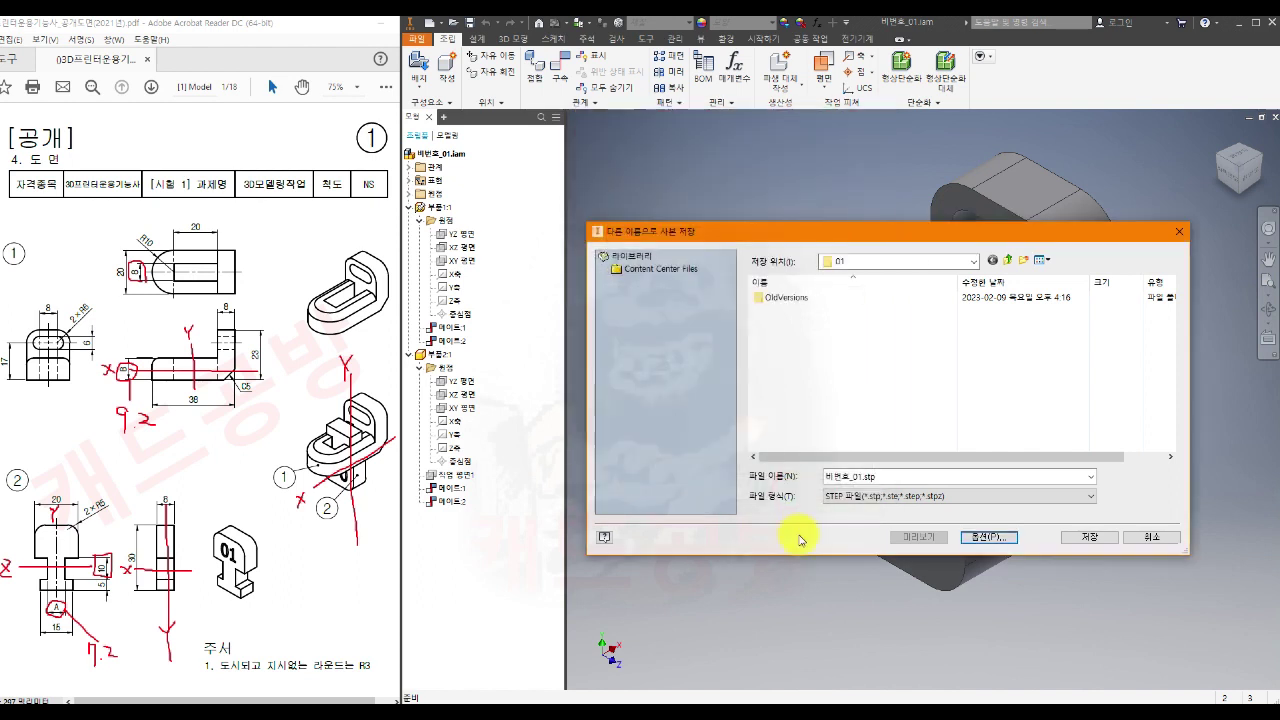
left_click(1090, 538)
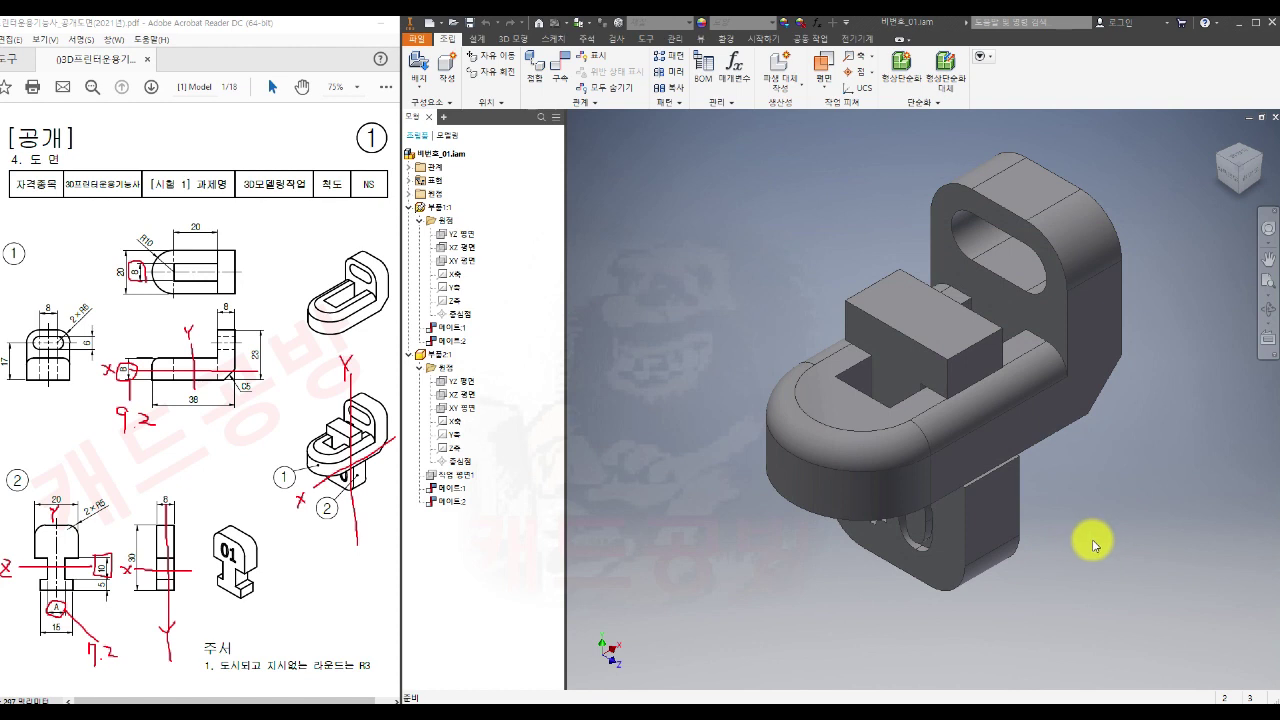
Step: Examine the assembly upright from the front and turned on its side to compare possible 3D printing orientations
middle_click_drag(1100, 509, 1063, 533)
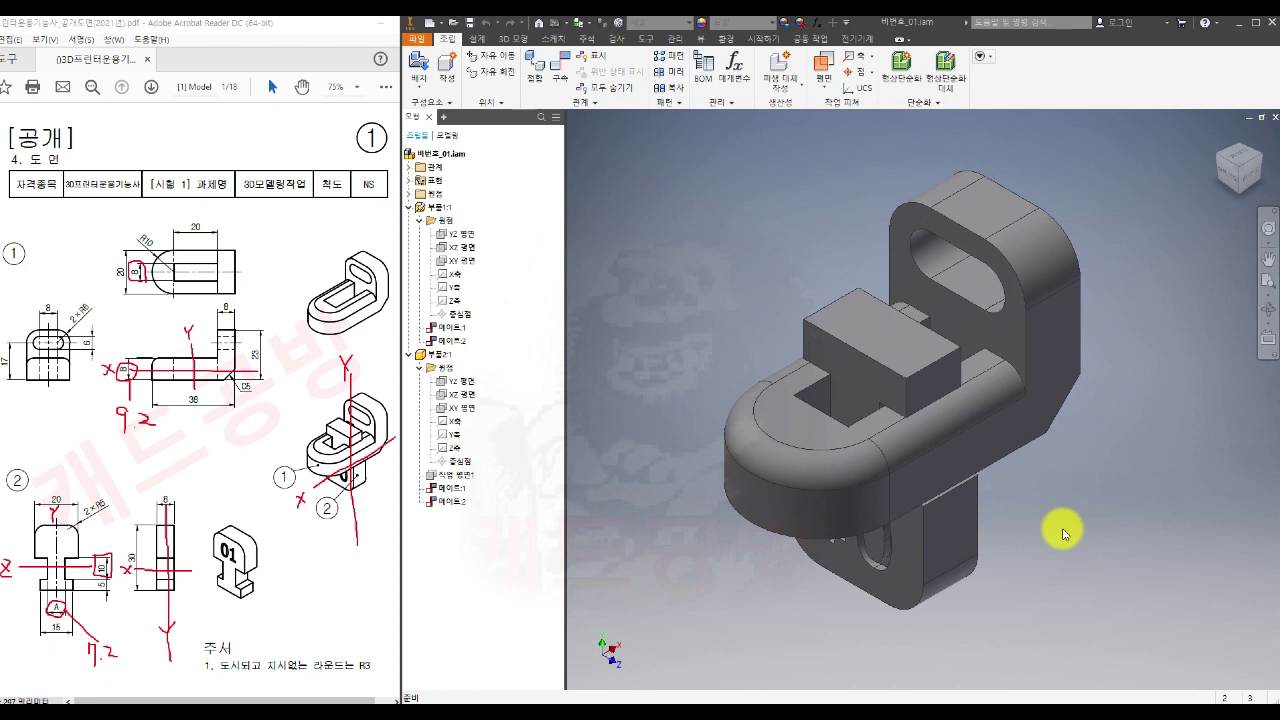
left_click(1247, 178)
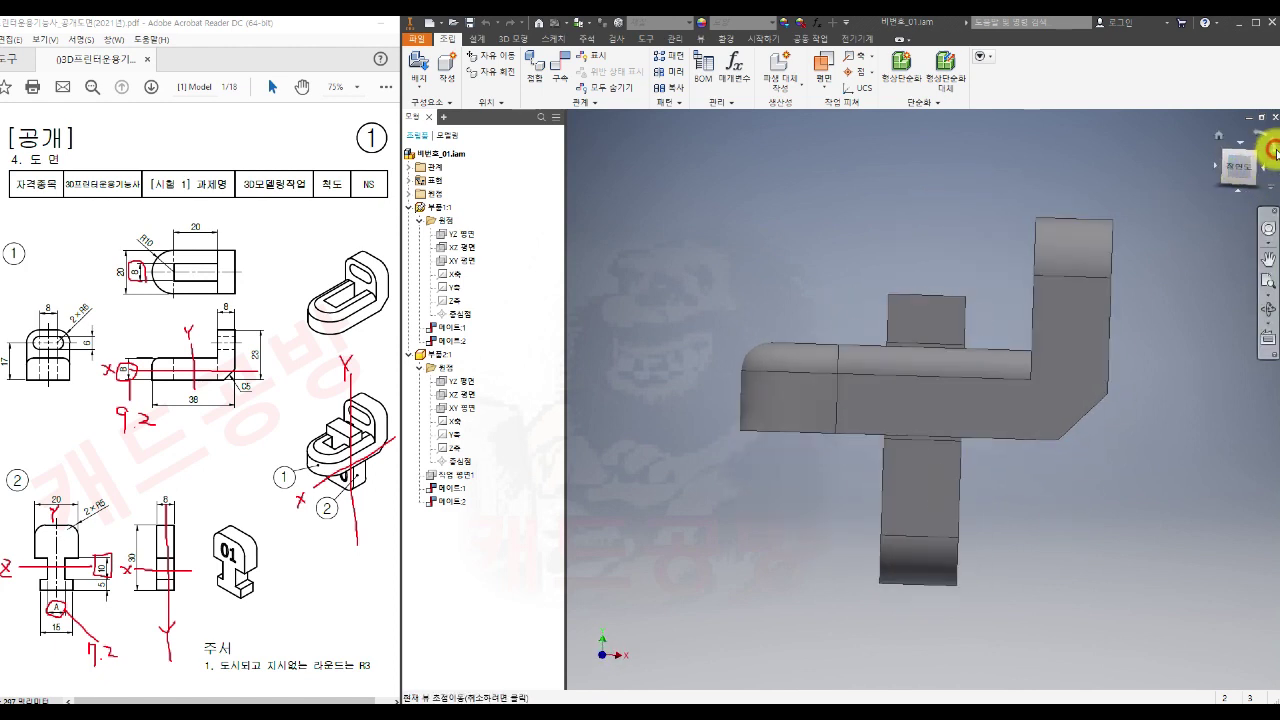
left_click(1274, 149)
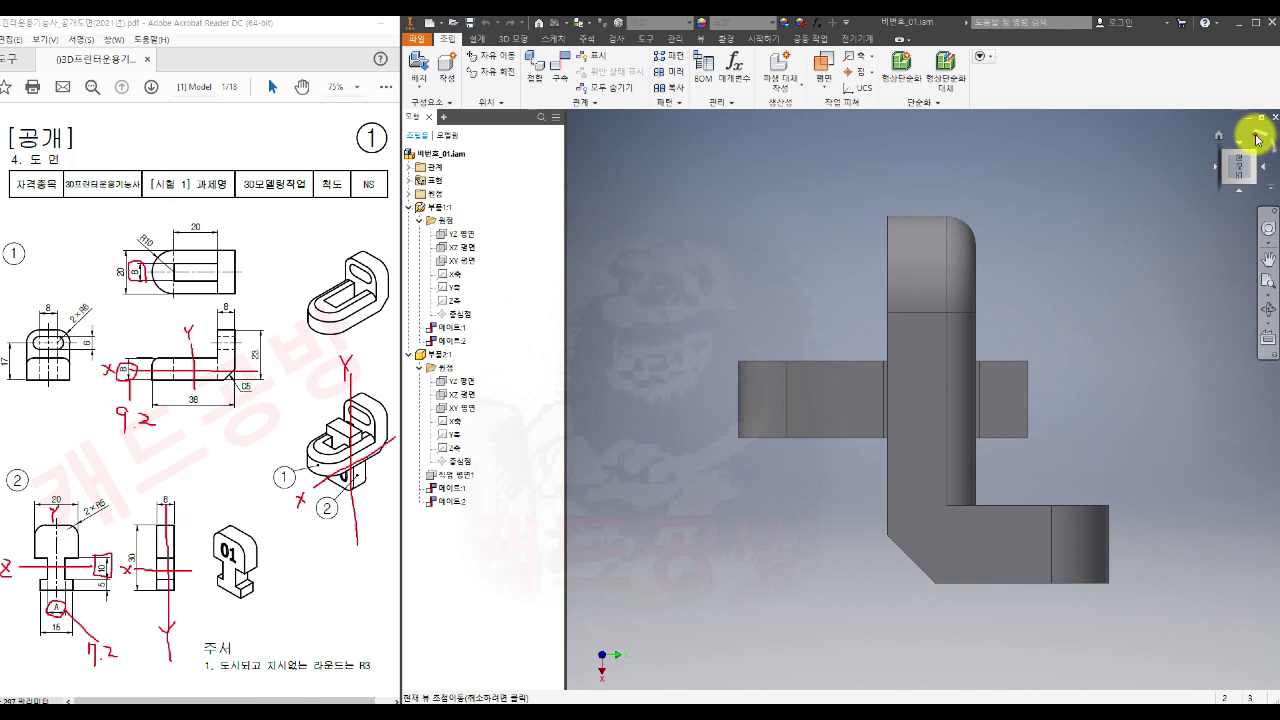
left_click(1256, 140)
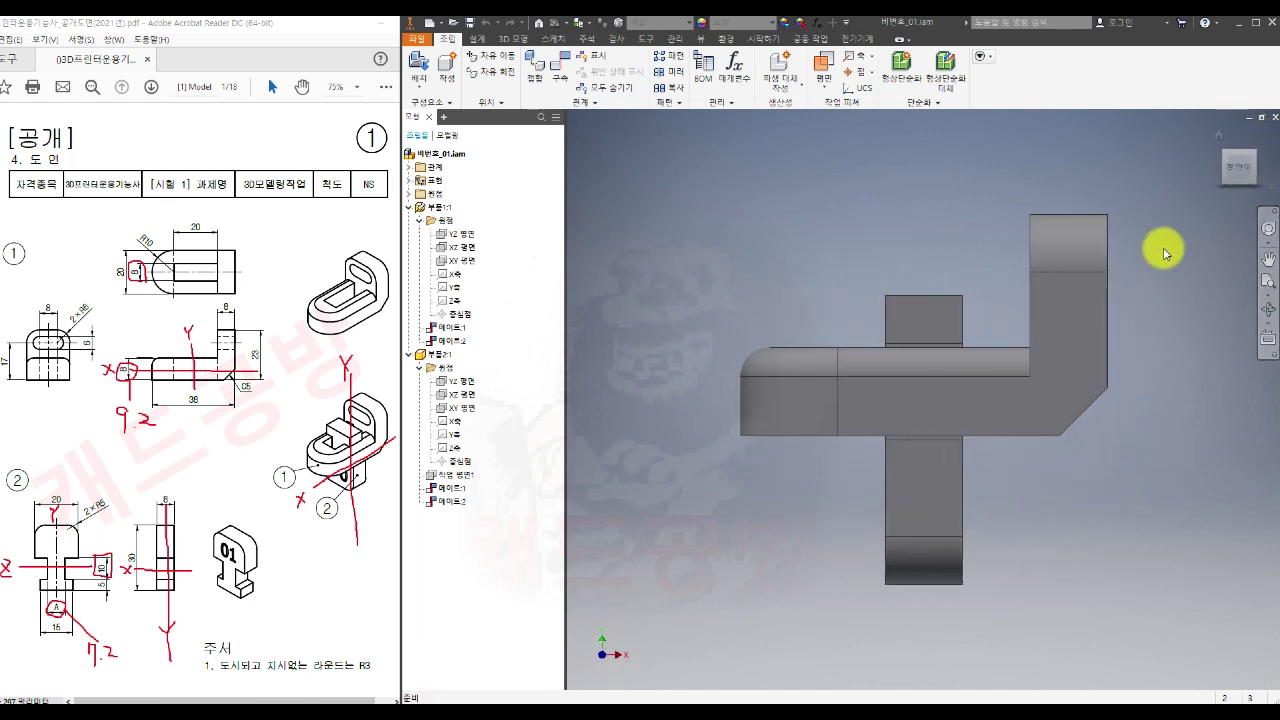
middle_click_drag(837, 366, 806, 323, "shift")
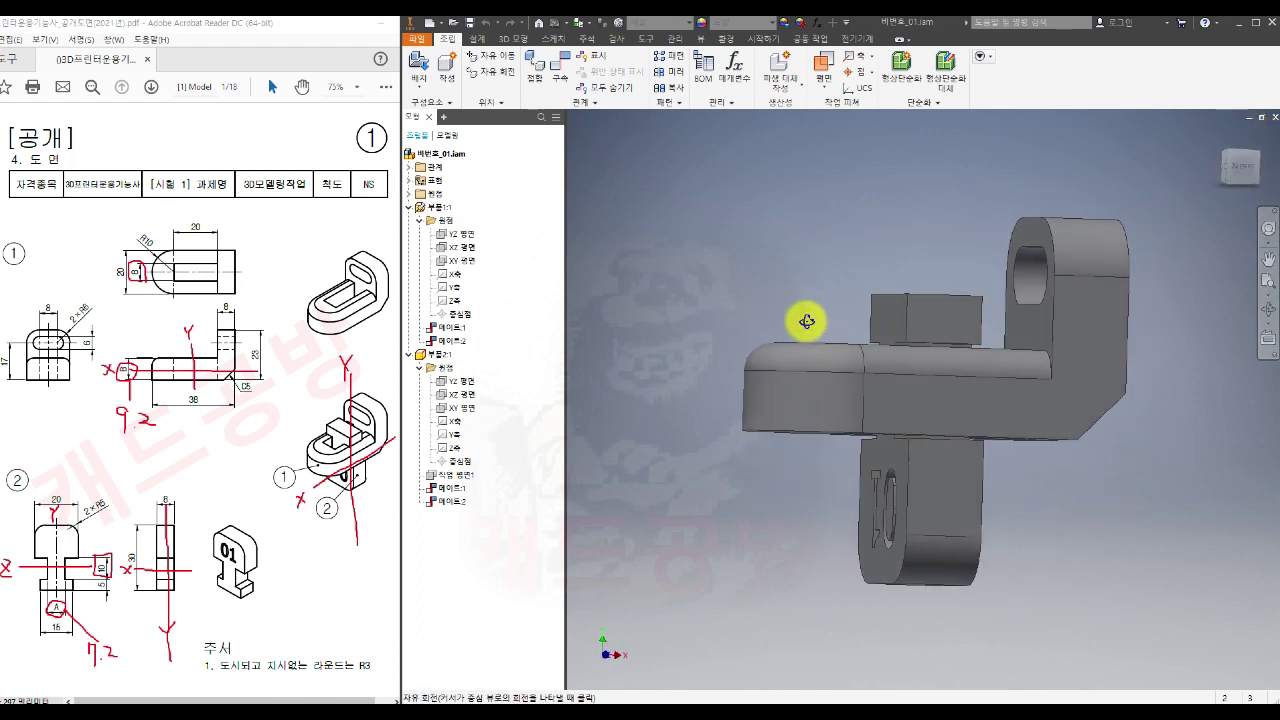
left_click(1240, 165)
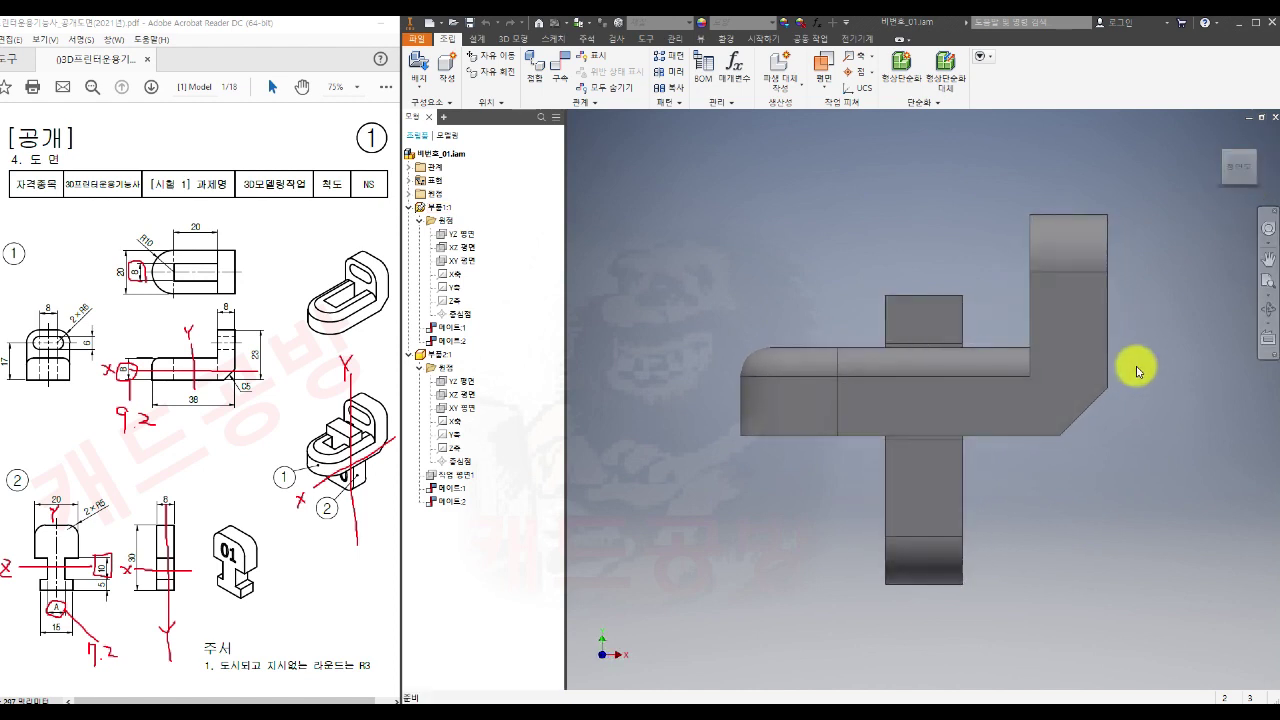
left_click(1257, 172)
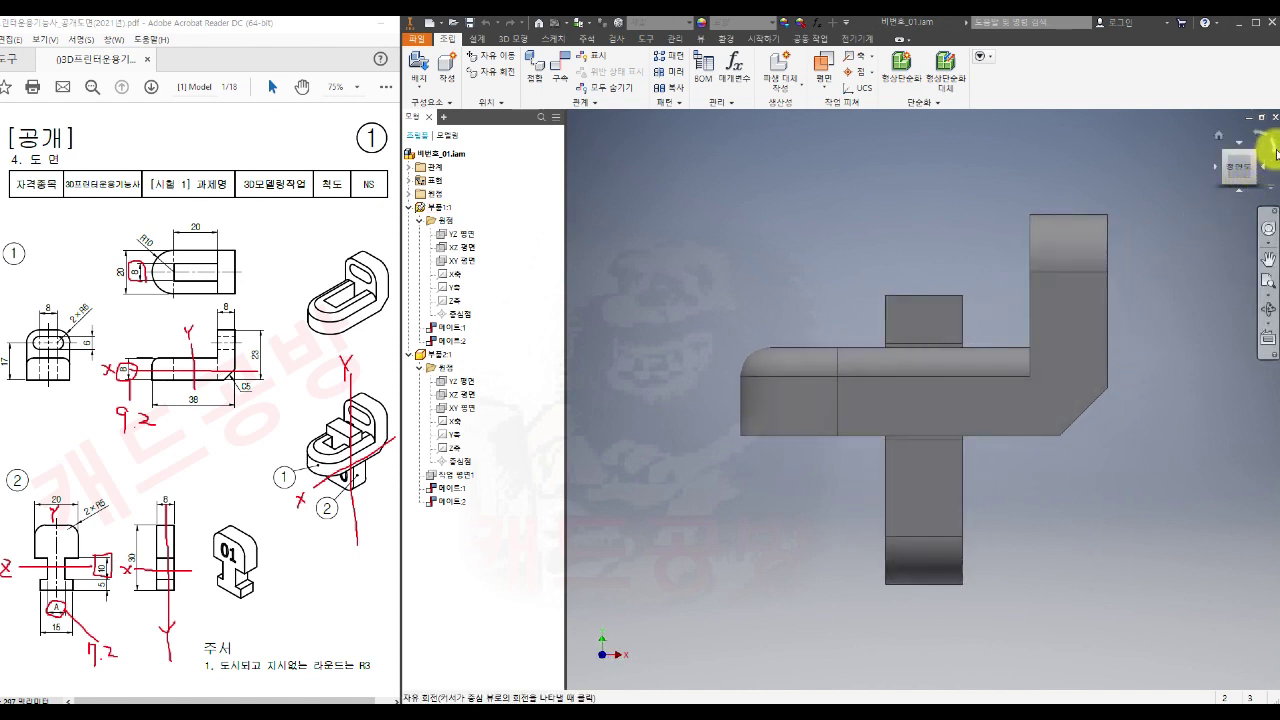
middle_click_drag(1117, 293, 1074, 429, "shift")
mouse_move(872, 374)
middle_mouse_down("shift")
mouse_move(1063, 414)
mouse_move(1066, 371)
mouse_move(994, 391)
mouse_move(991, 409)
mouse_move(1106, 511)
mouse_move(1100, 466)
middle_mouse_up("shift")
middle_click_drag(1009, 520, 1129, 517, "shift")
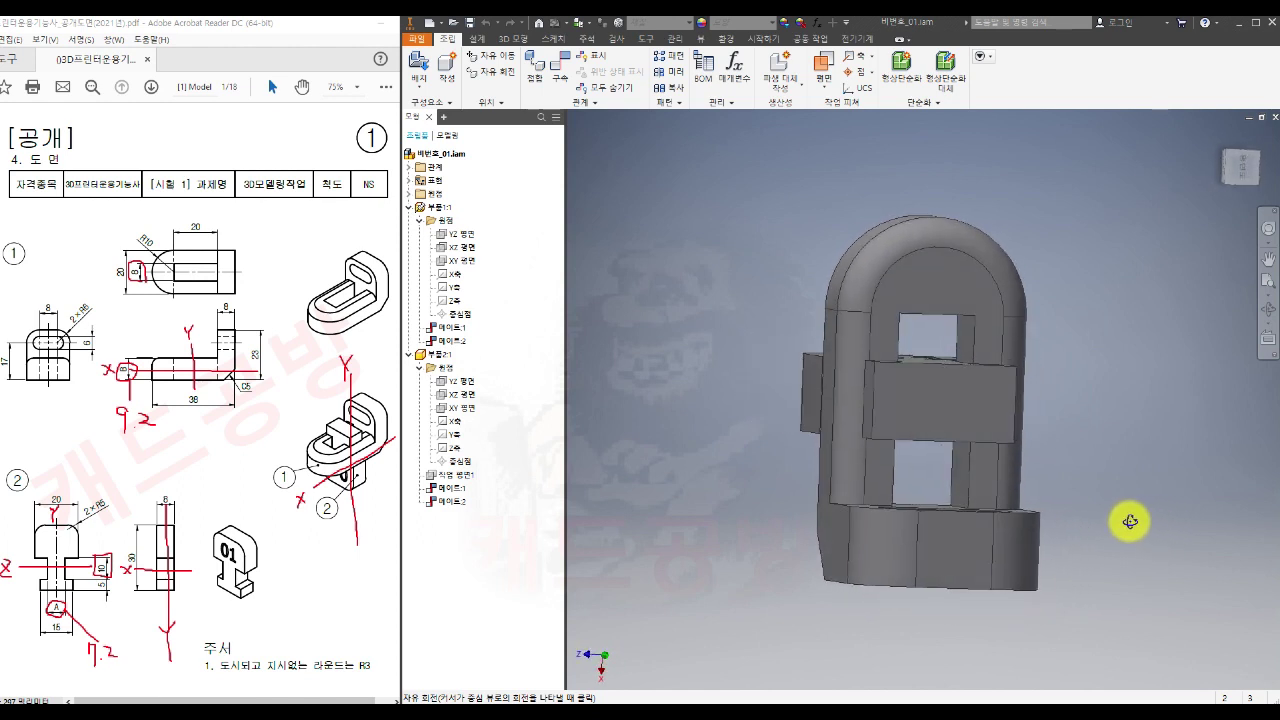
left_click(1237, 166)
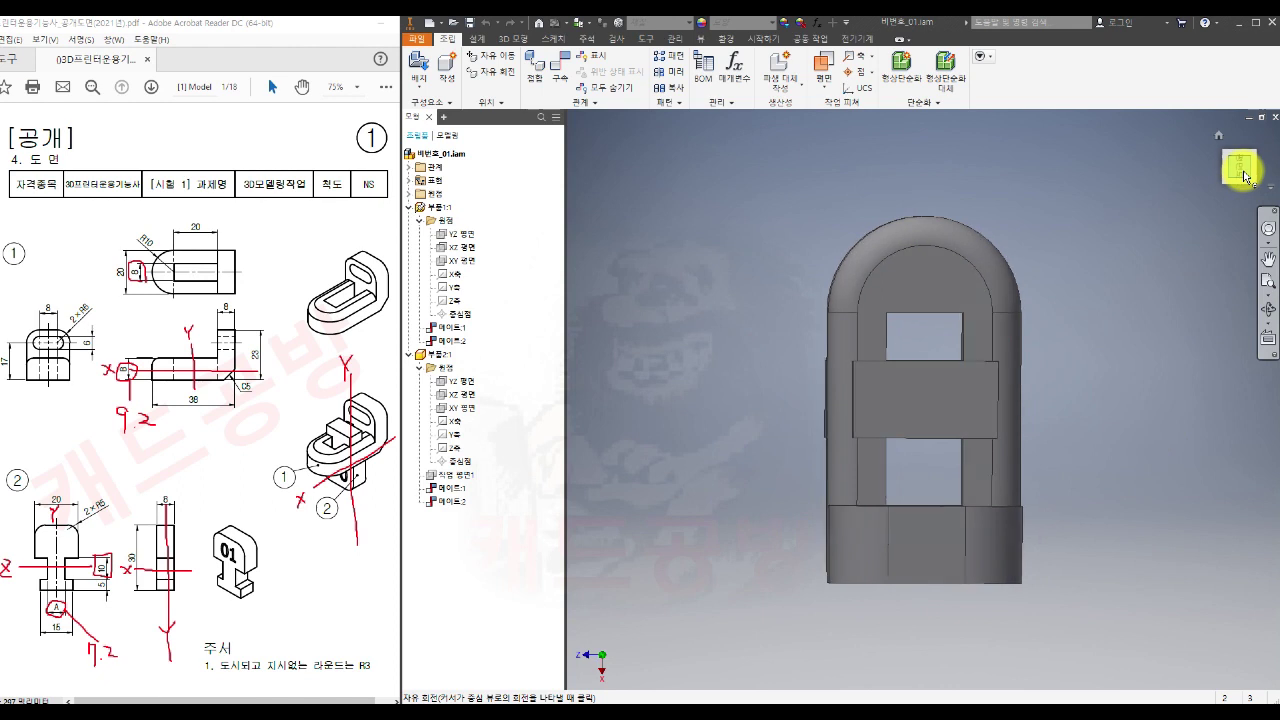
left_click(1262, 167)
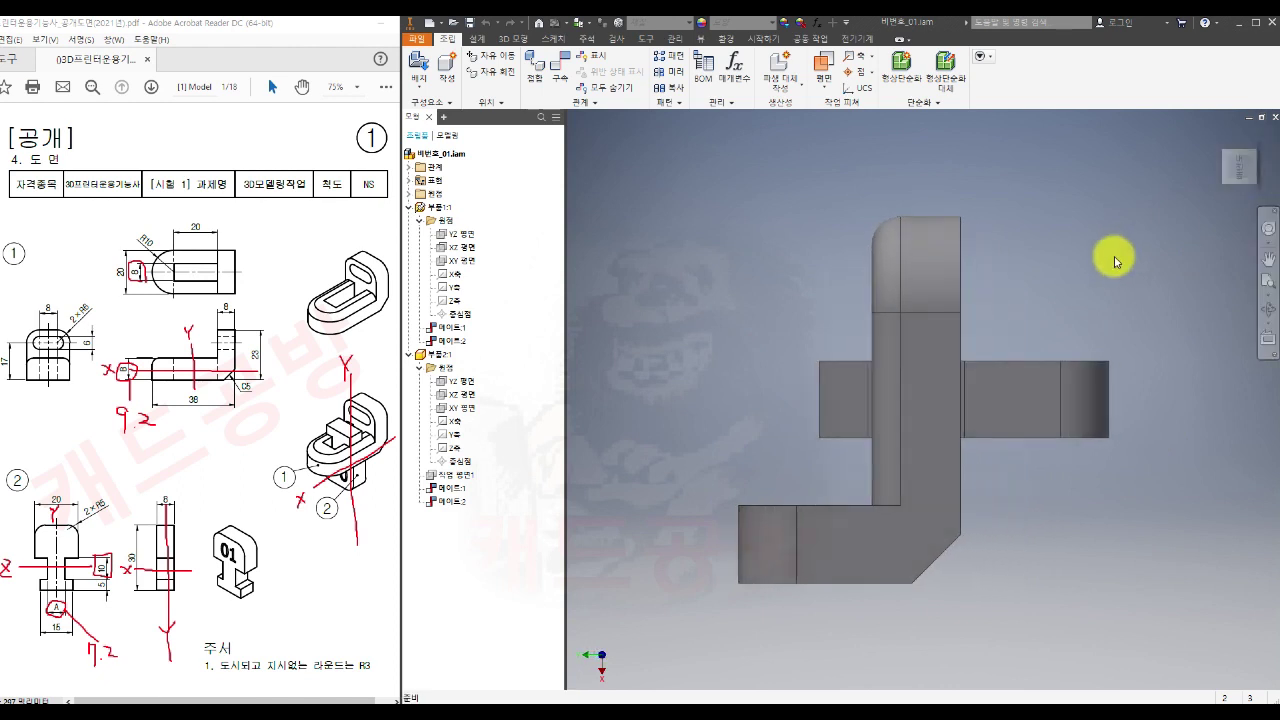
Step: Start saving a copy of the assembly in the 01 folder as the STL file 비번호_01.stl
left_click(411, 40)
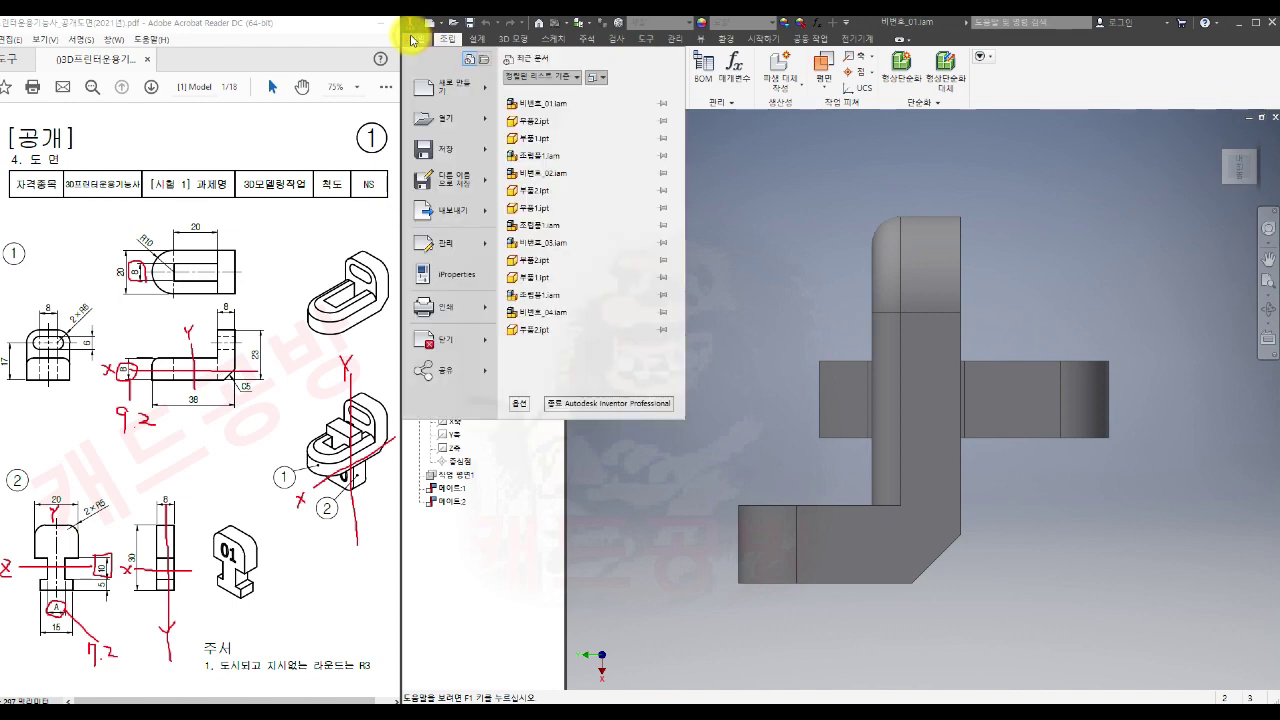
mouse_move(466, 180)
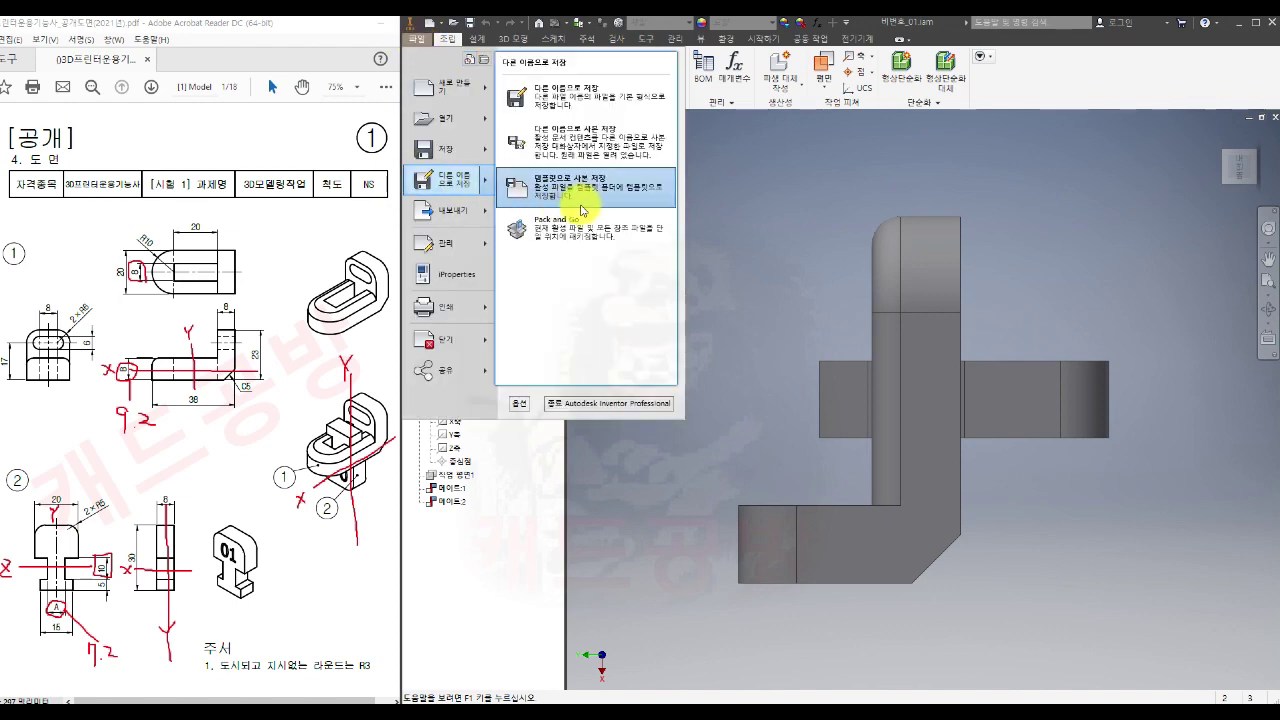
left_click(592, 153)
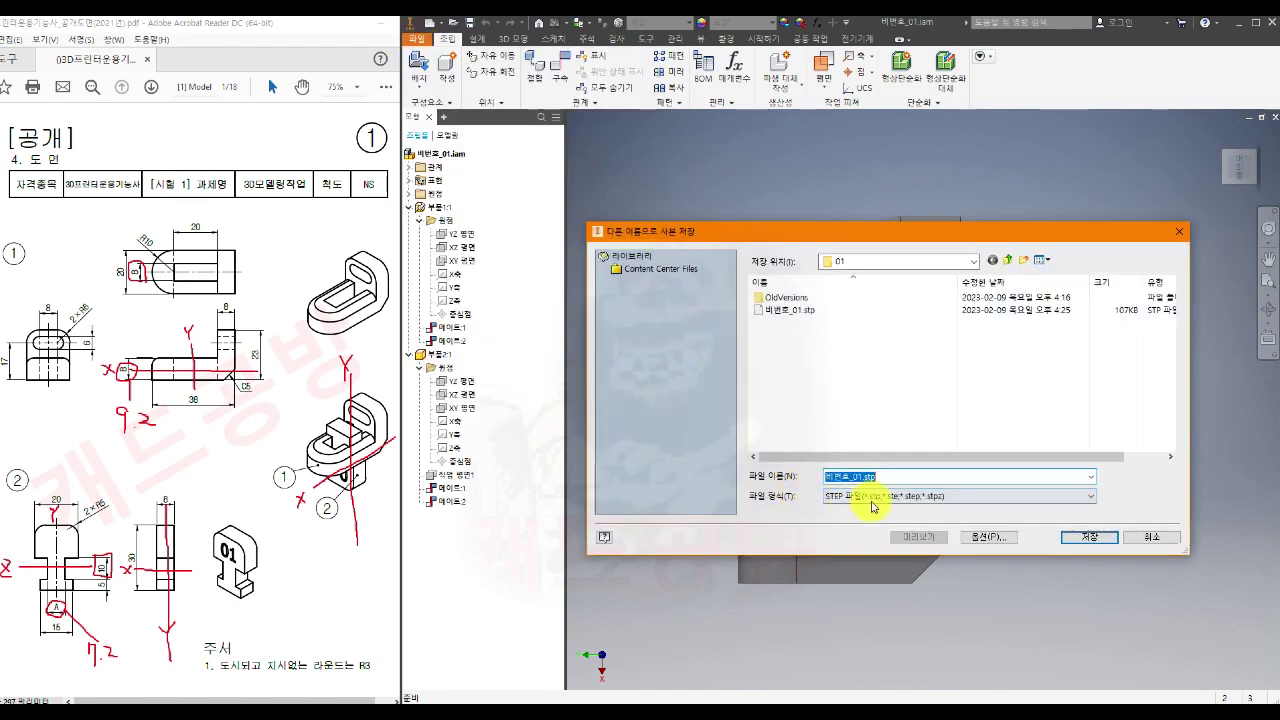
left_click(871, 496)
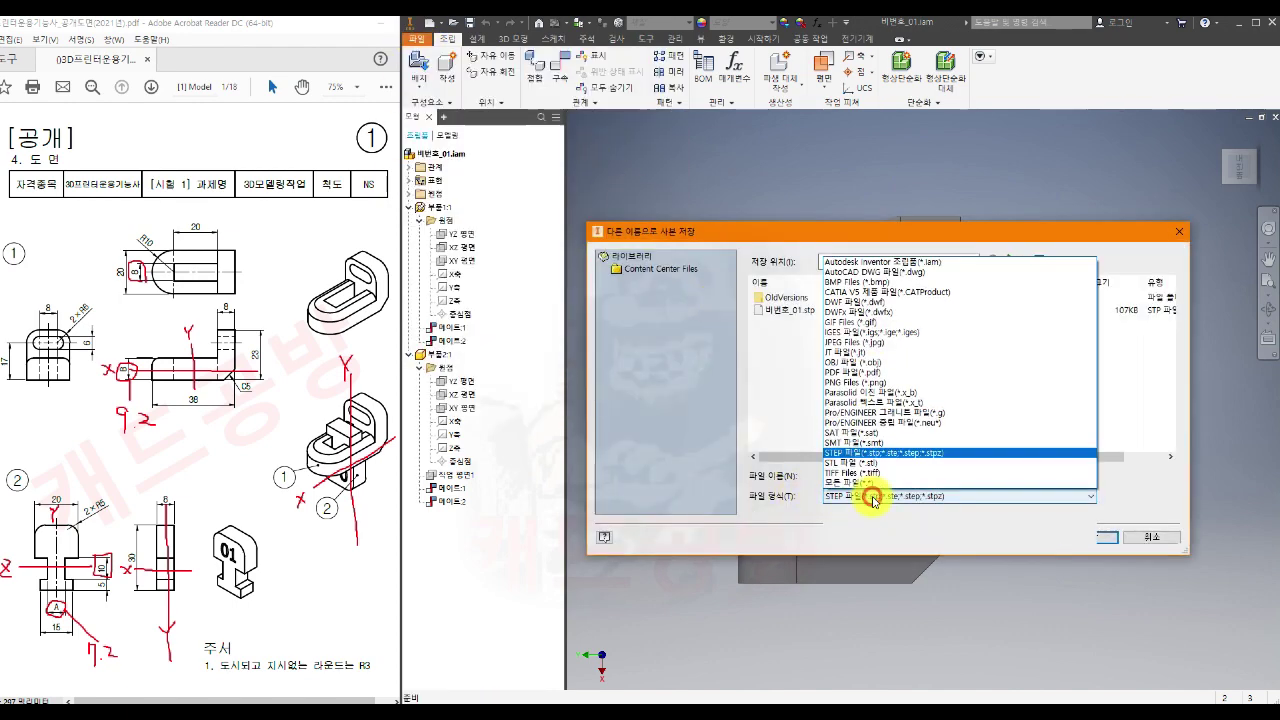
left_click(852, 466)
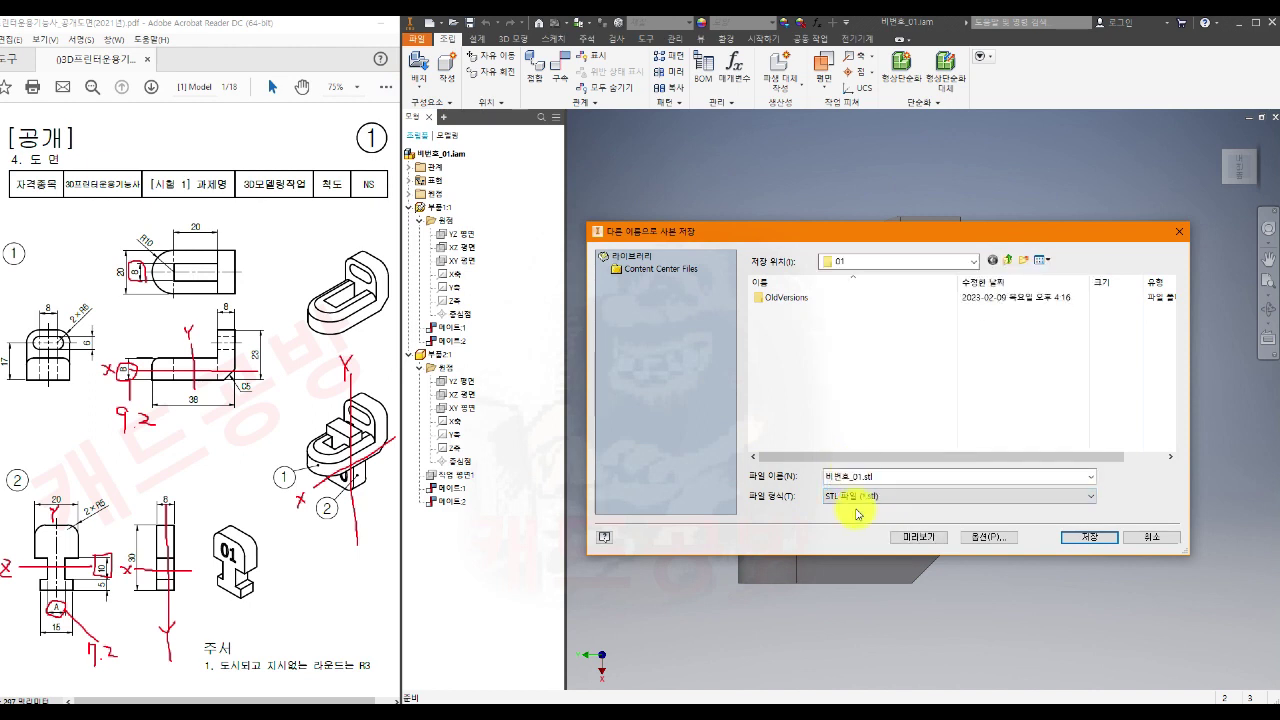
Step: Set the STL export units to millimetres and save the copy of the assembly as 비번호_01.stl in the 01 folder
left_click(985, 537)
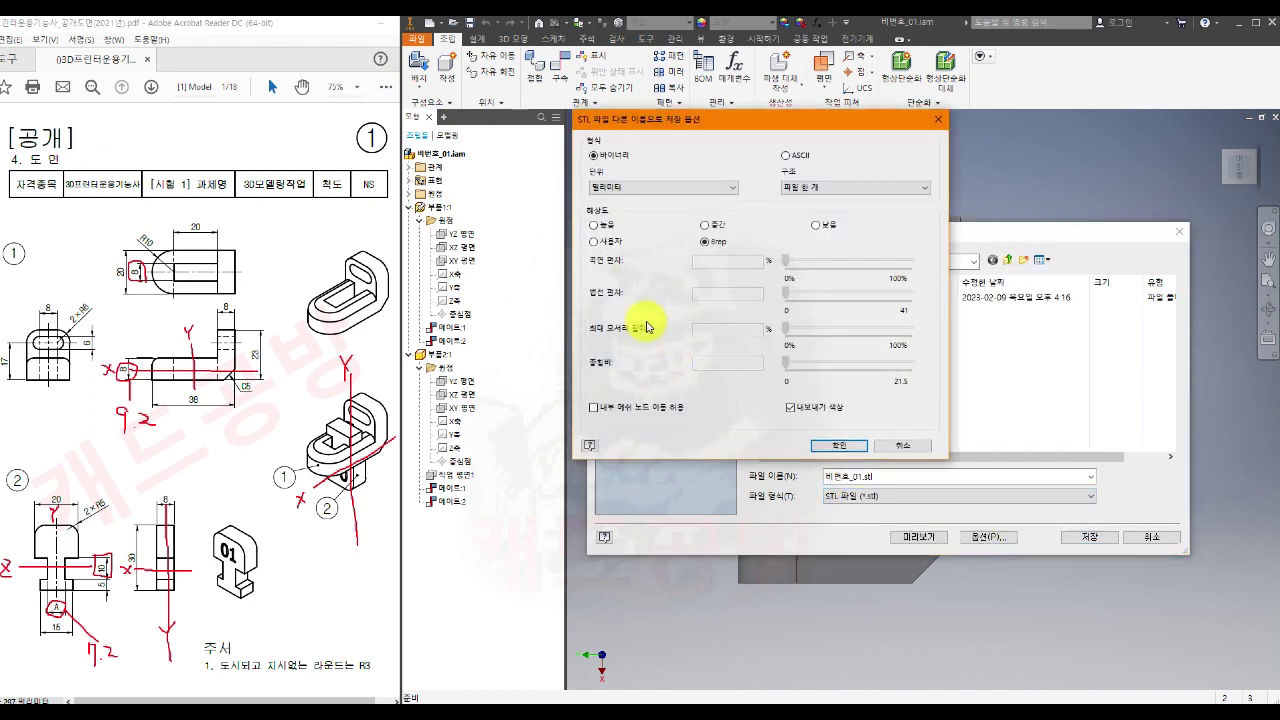
left_click(648, 187)
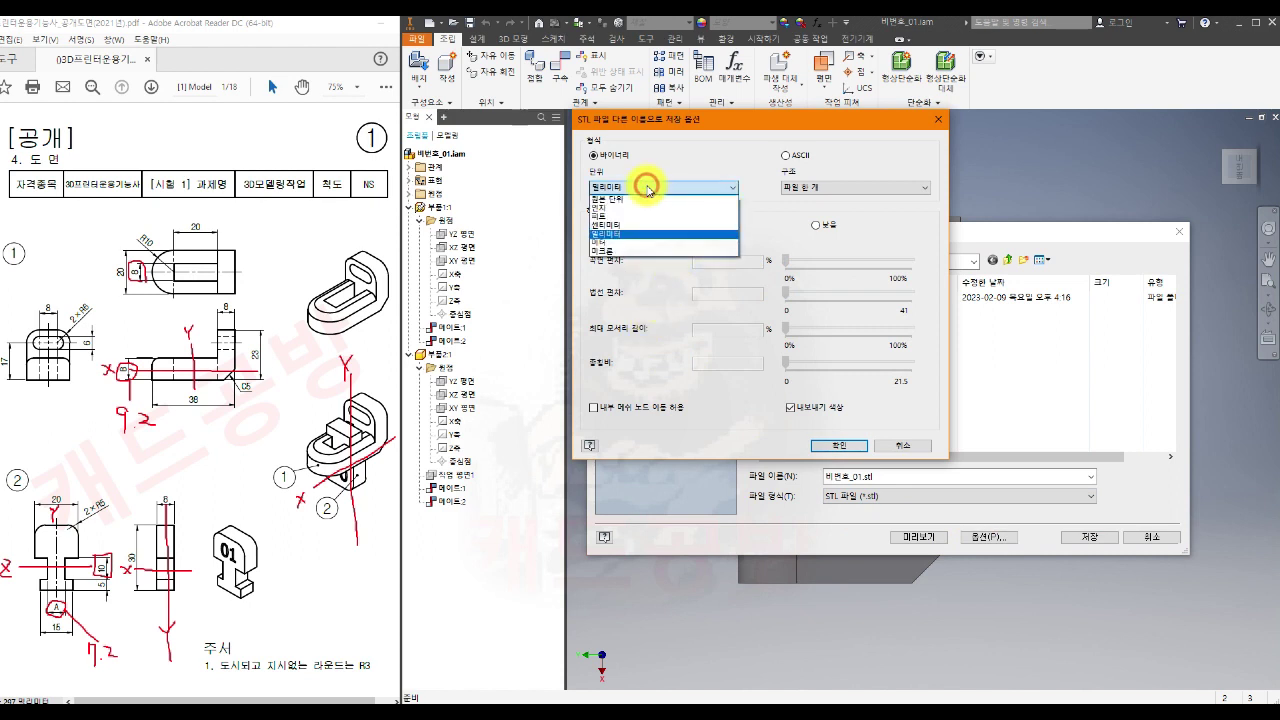
left_click(650, 234)
left_click(648, 190)
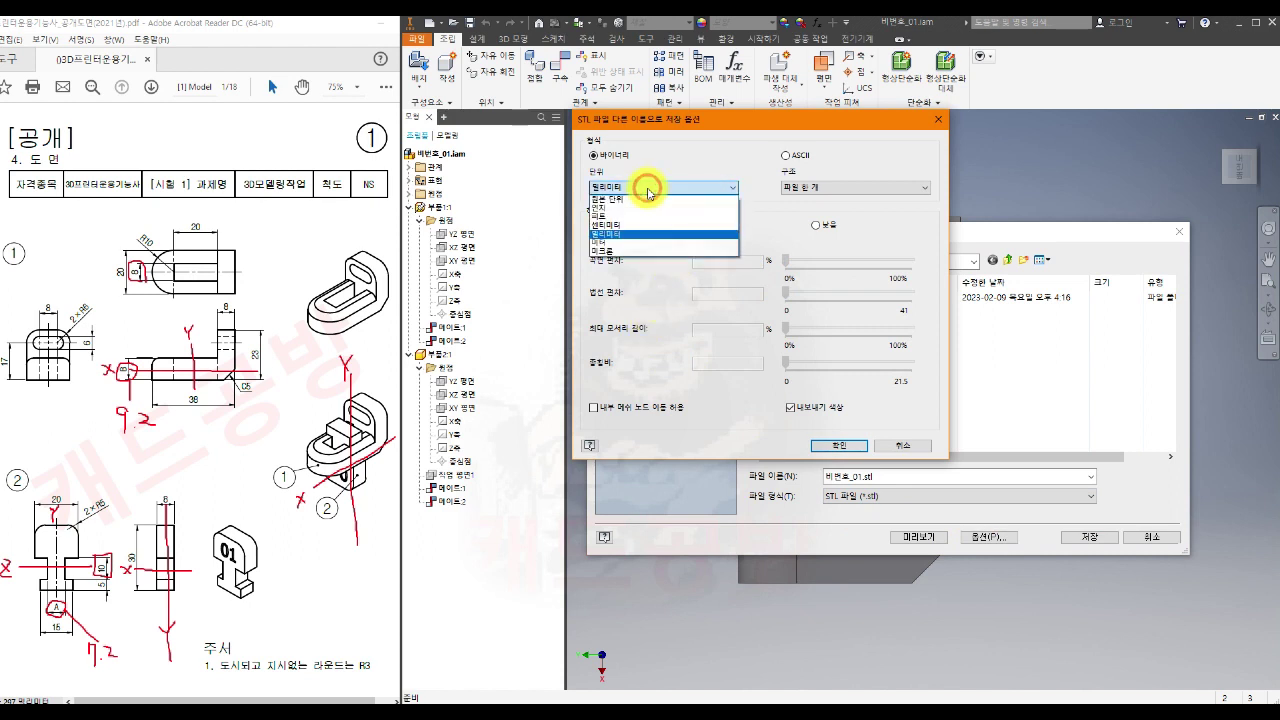
left_click(650, 234)
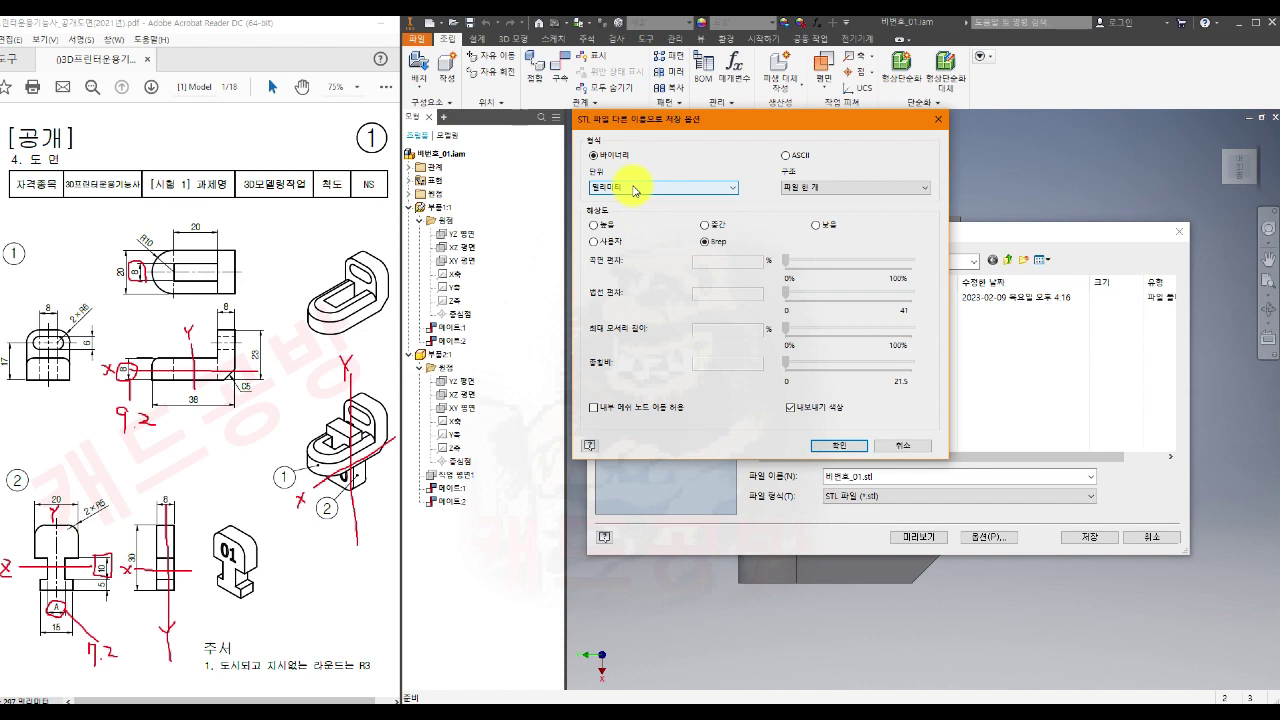
left_click(820, 444)
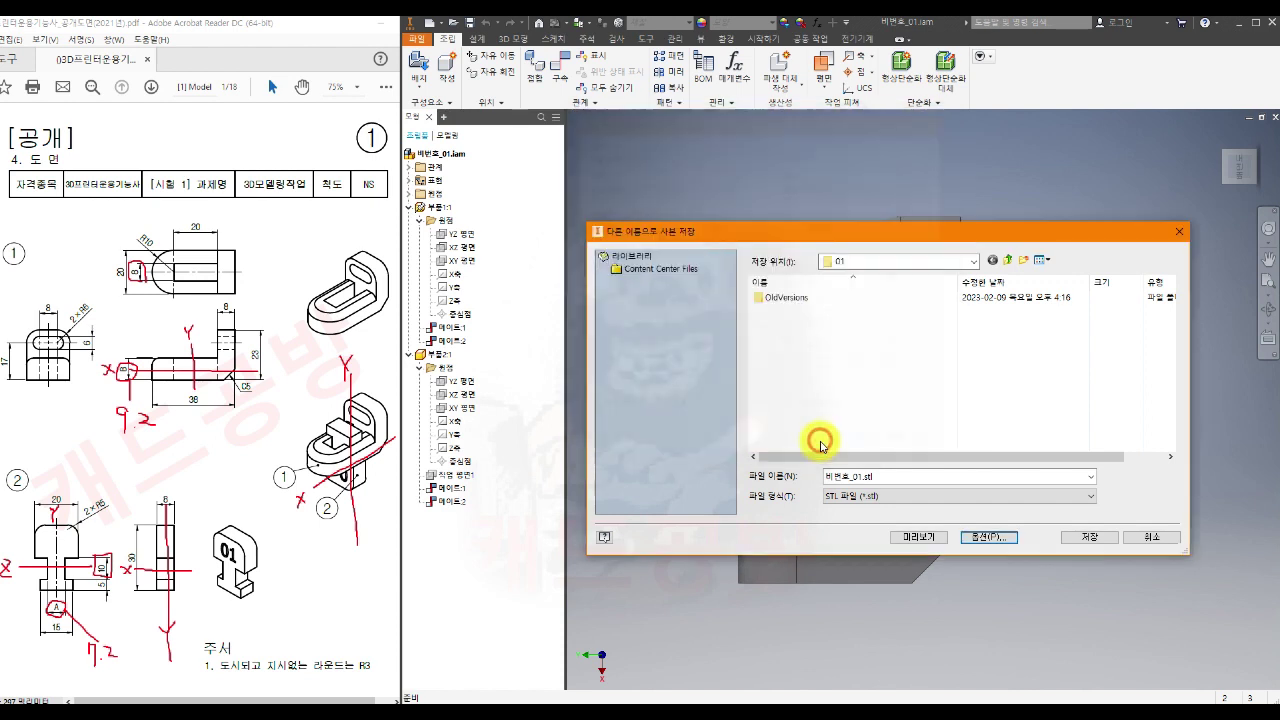
left_click(1089, 538)
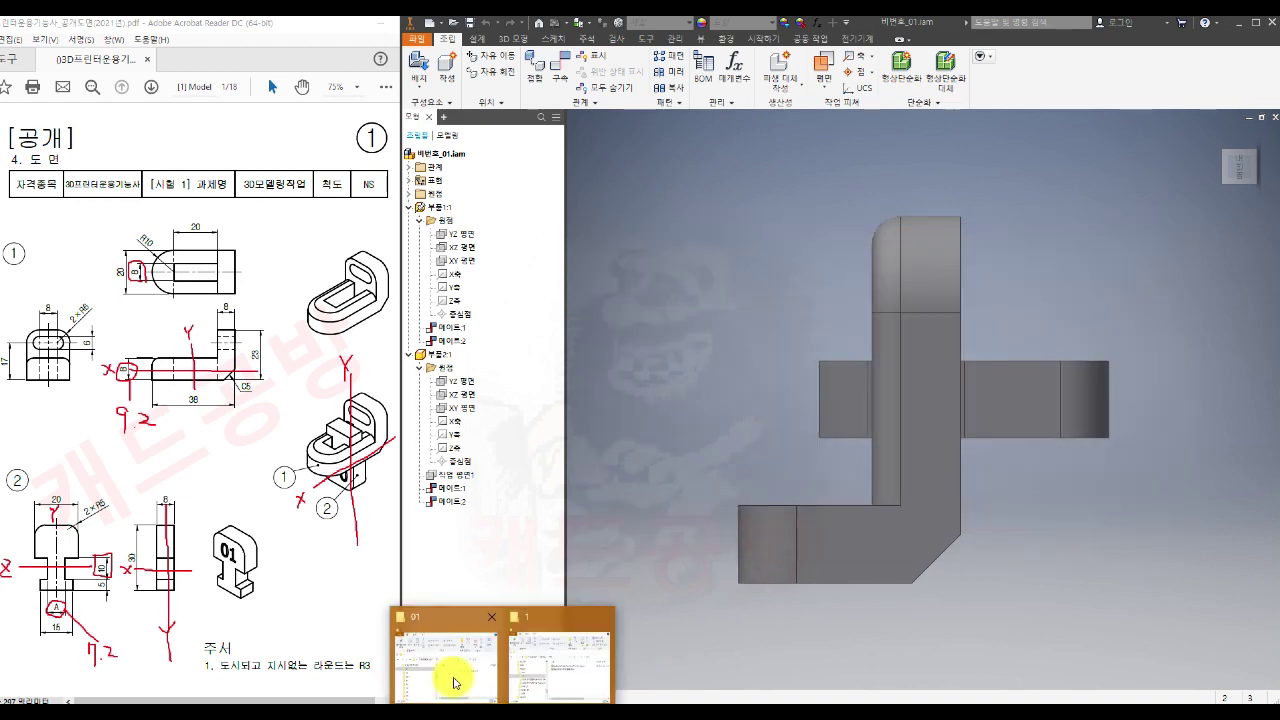
Step: Check the 01 folder in File Explorer for the saved assembly, STL and STEP files, and return to the assembly
left_click(450, 675)
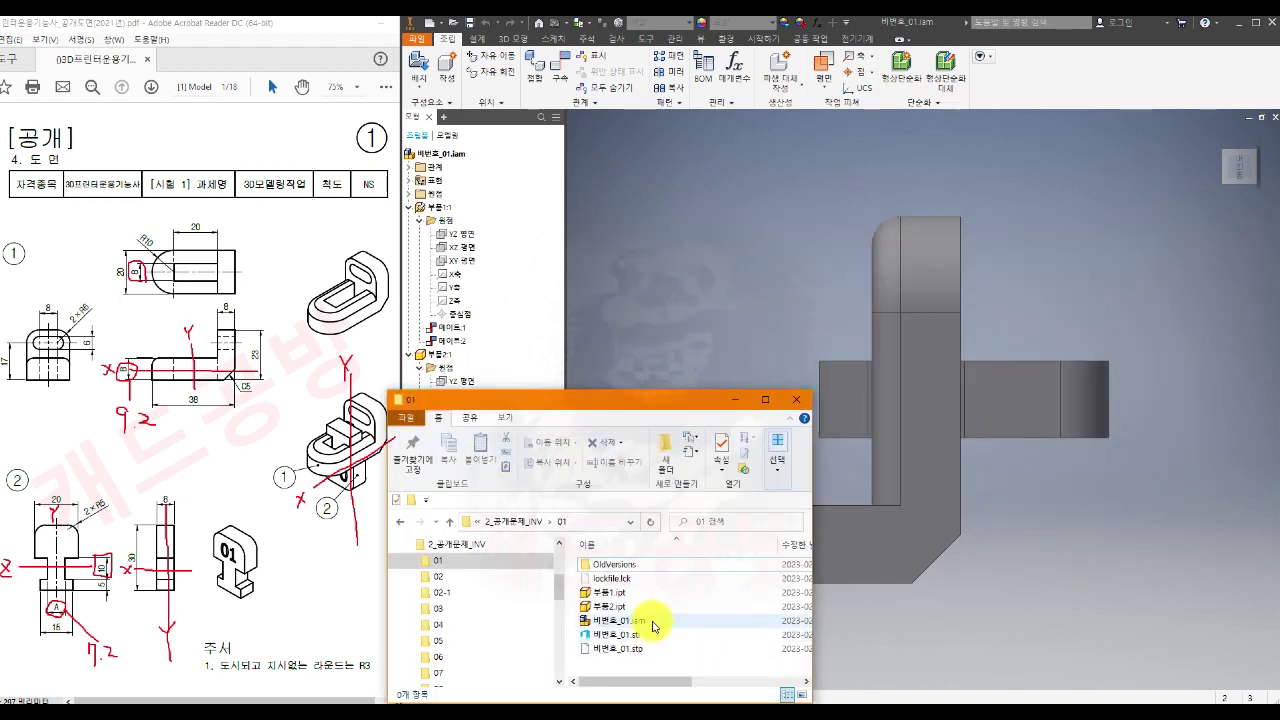
mouse_move(655, 626)
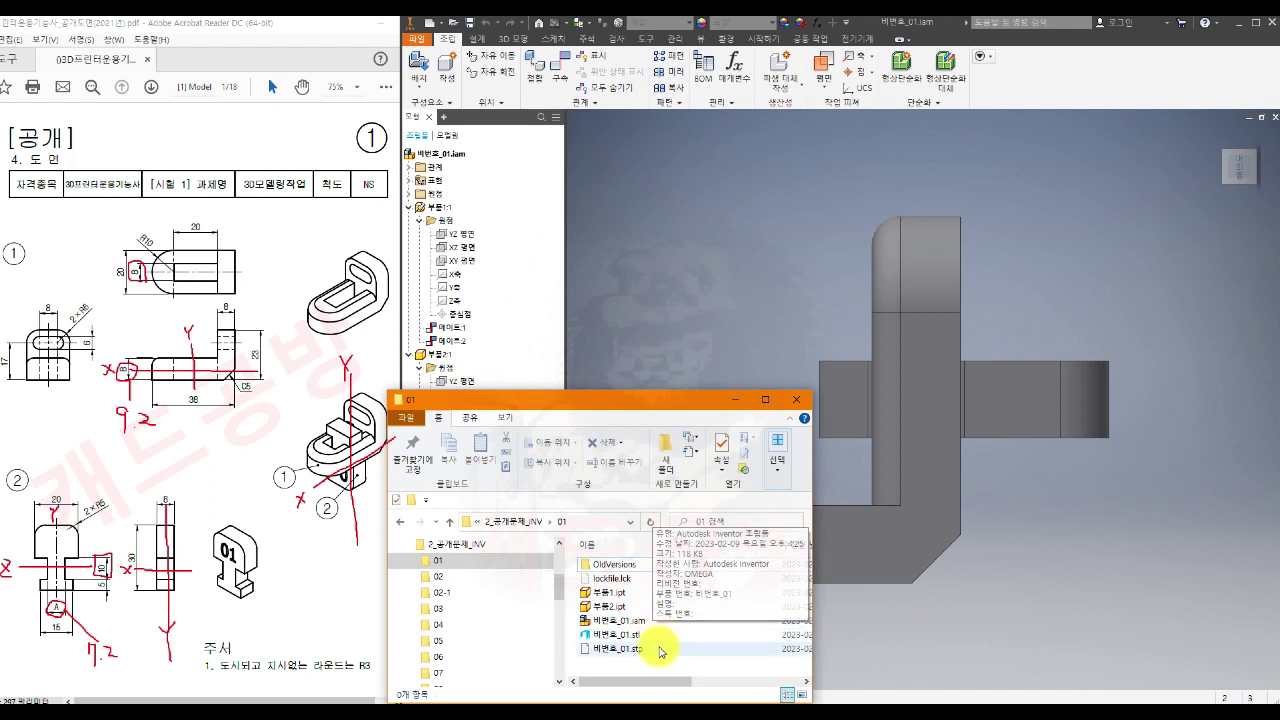
mouse_move(656, 655)
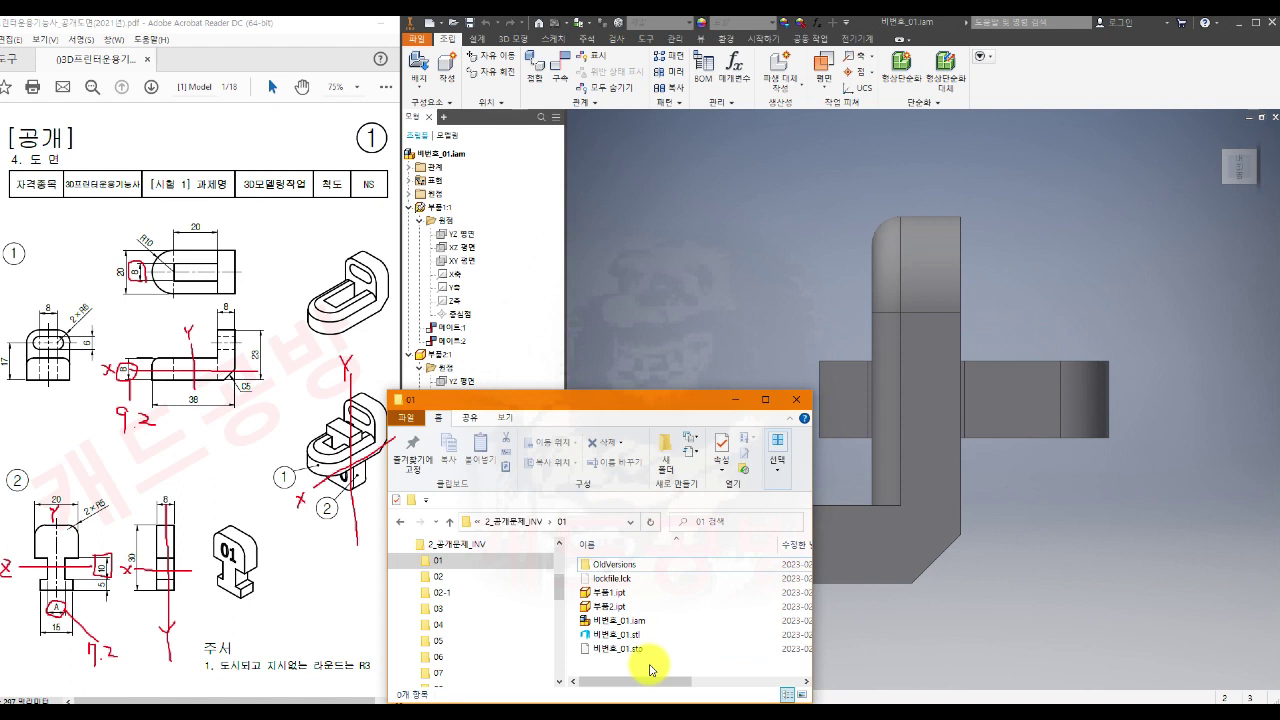
left_click(737, 401)
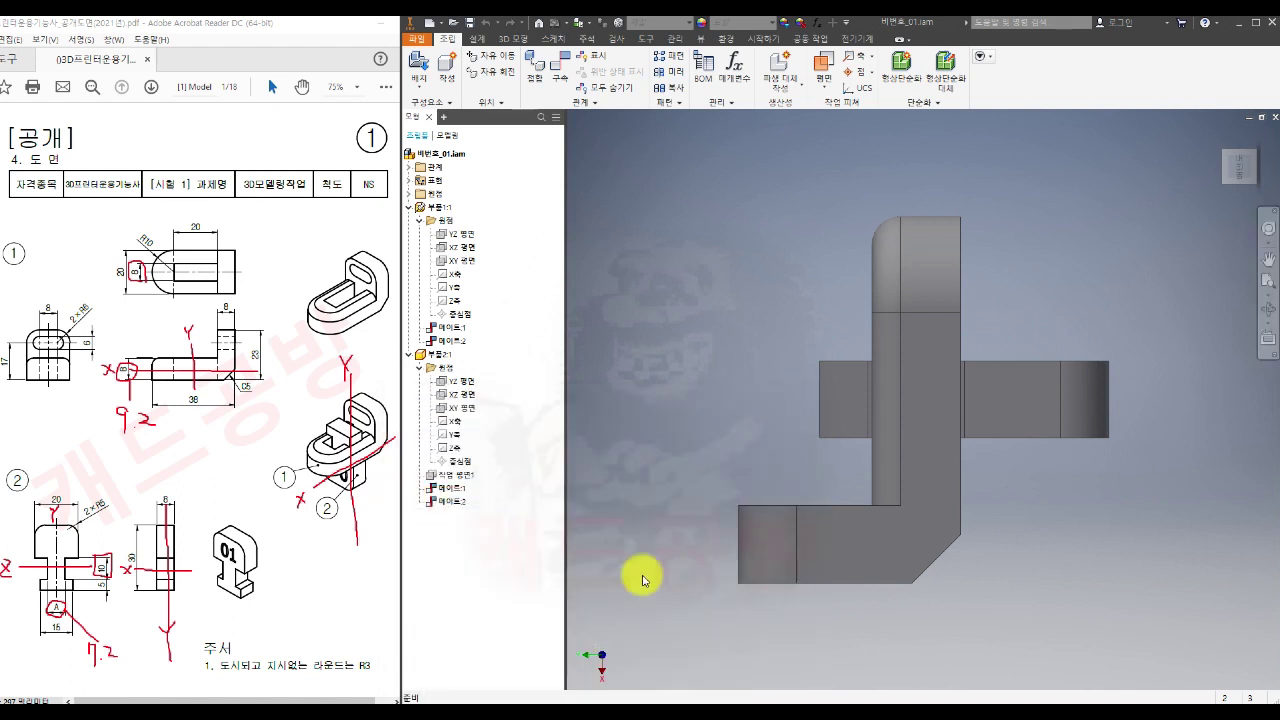